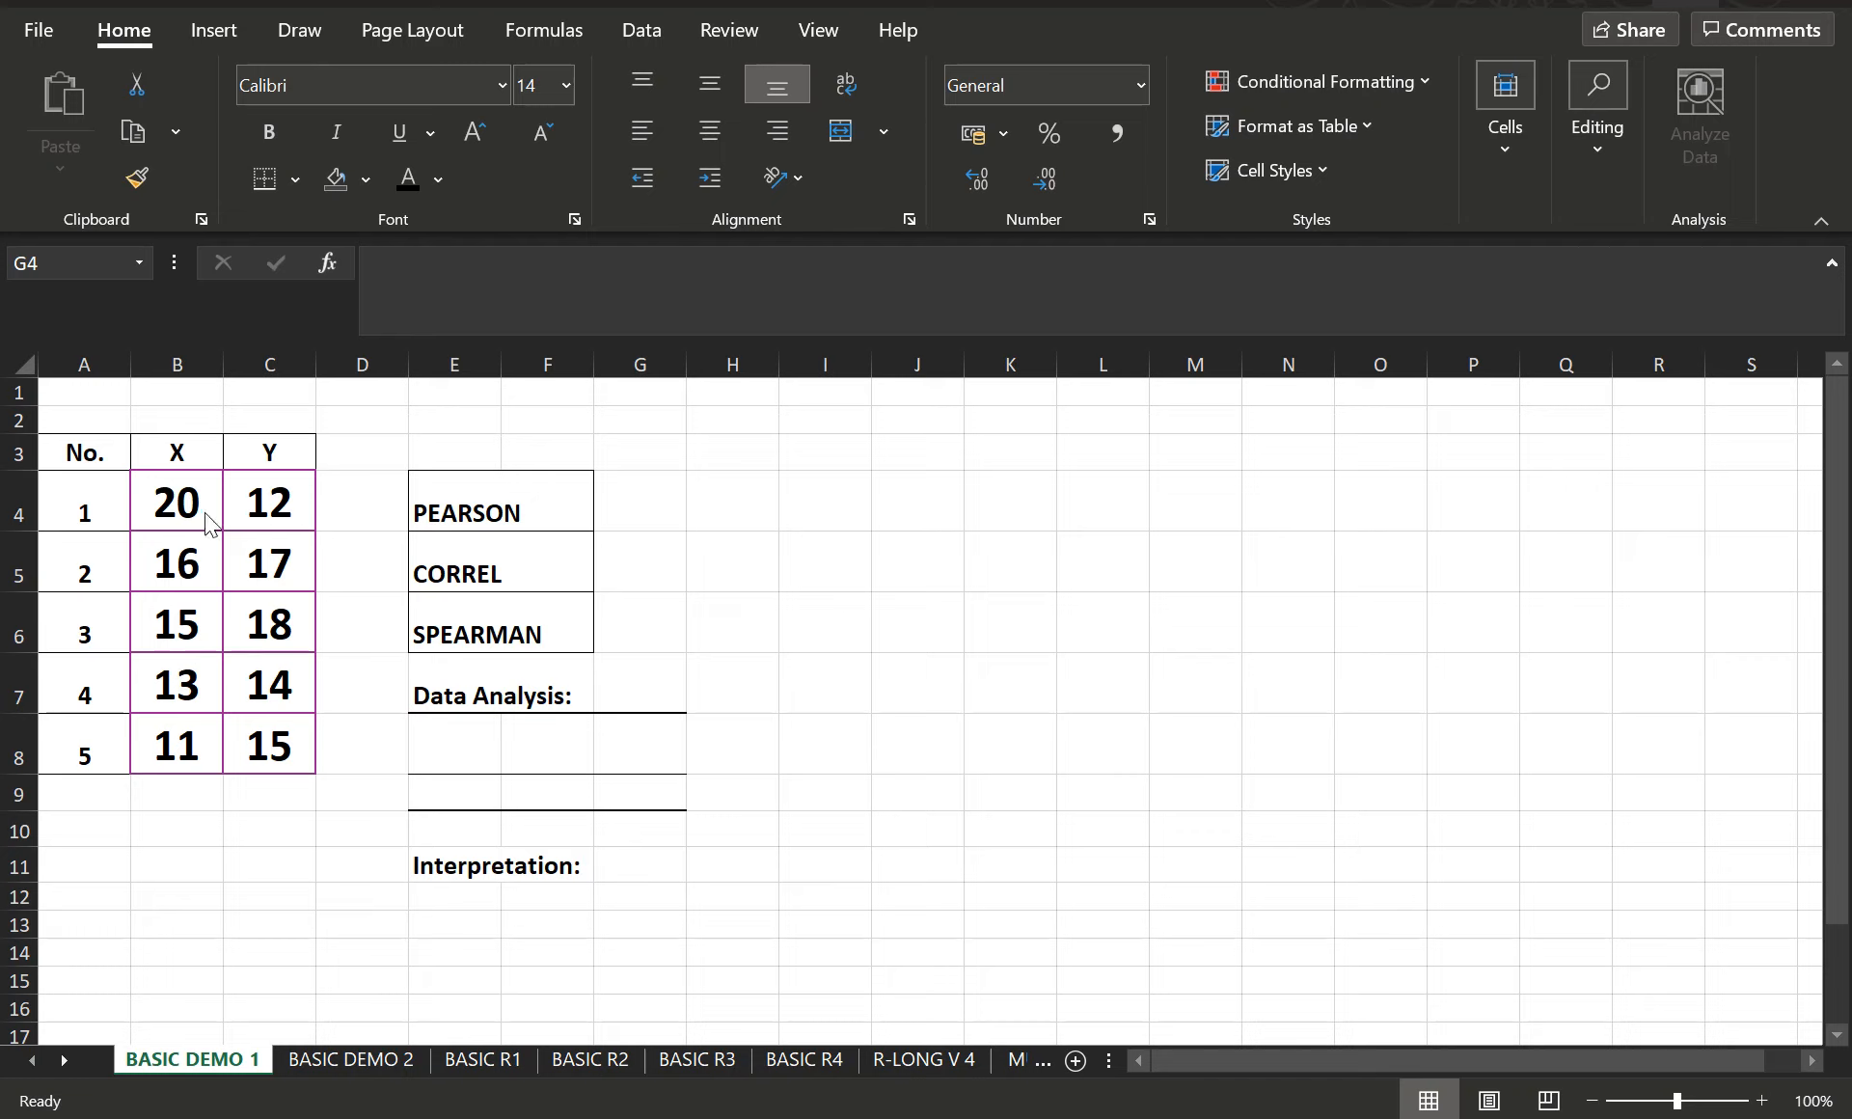
- Enter =PEARSON(B4:B8,C4:C8) in cell G4 to correlate the X and Y data
left_click(636, 503)
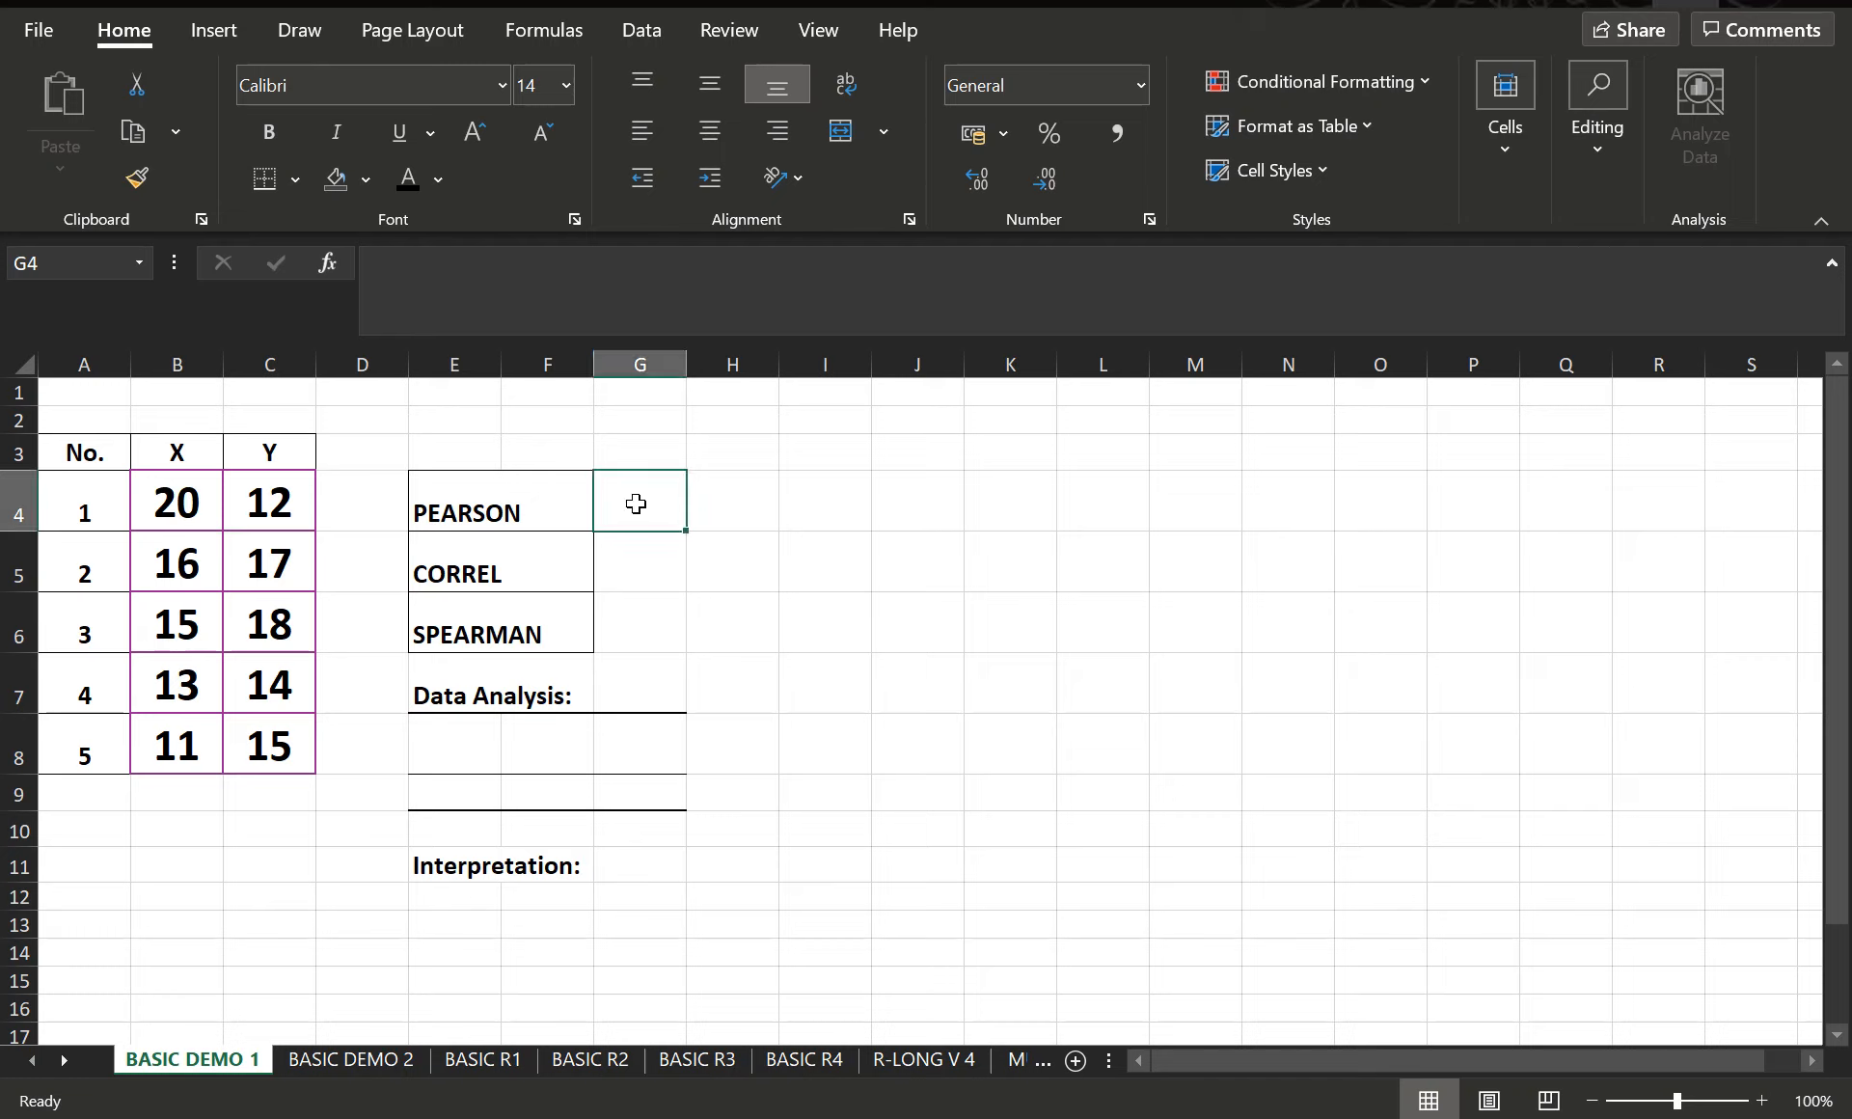
type("=PEA")
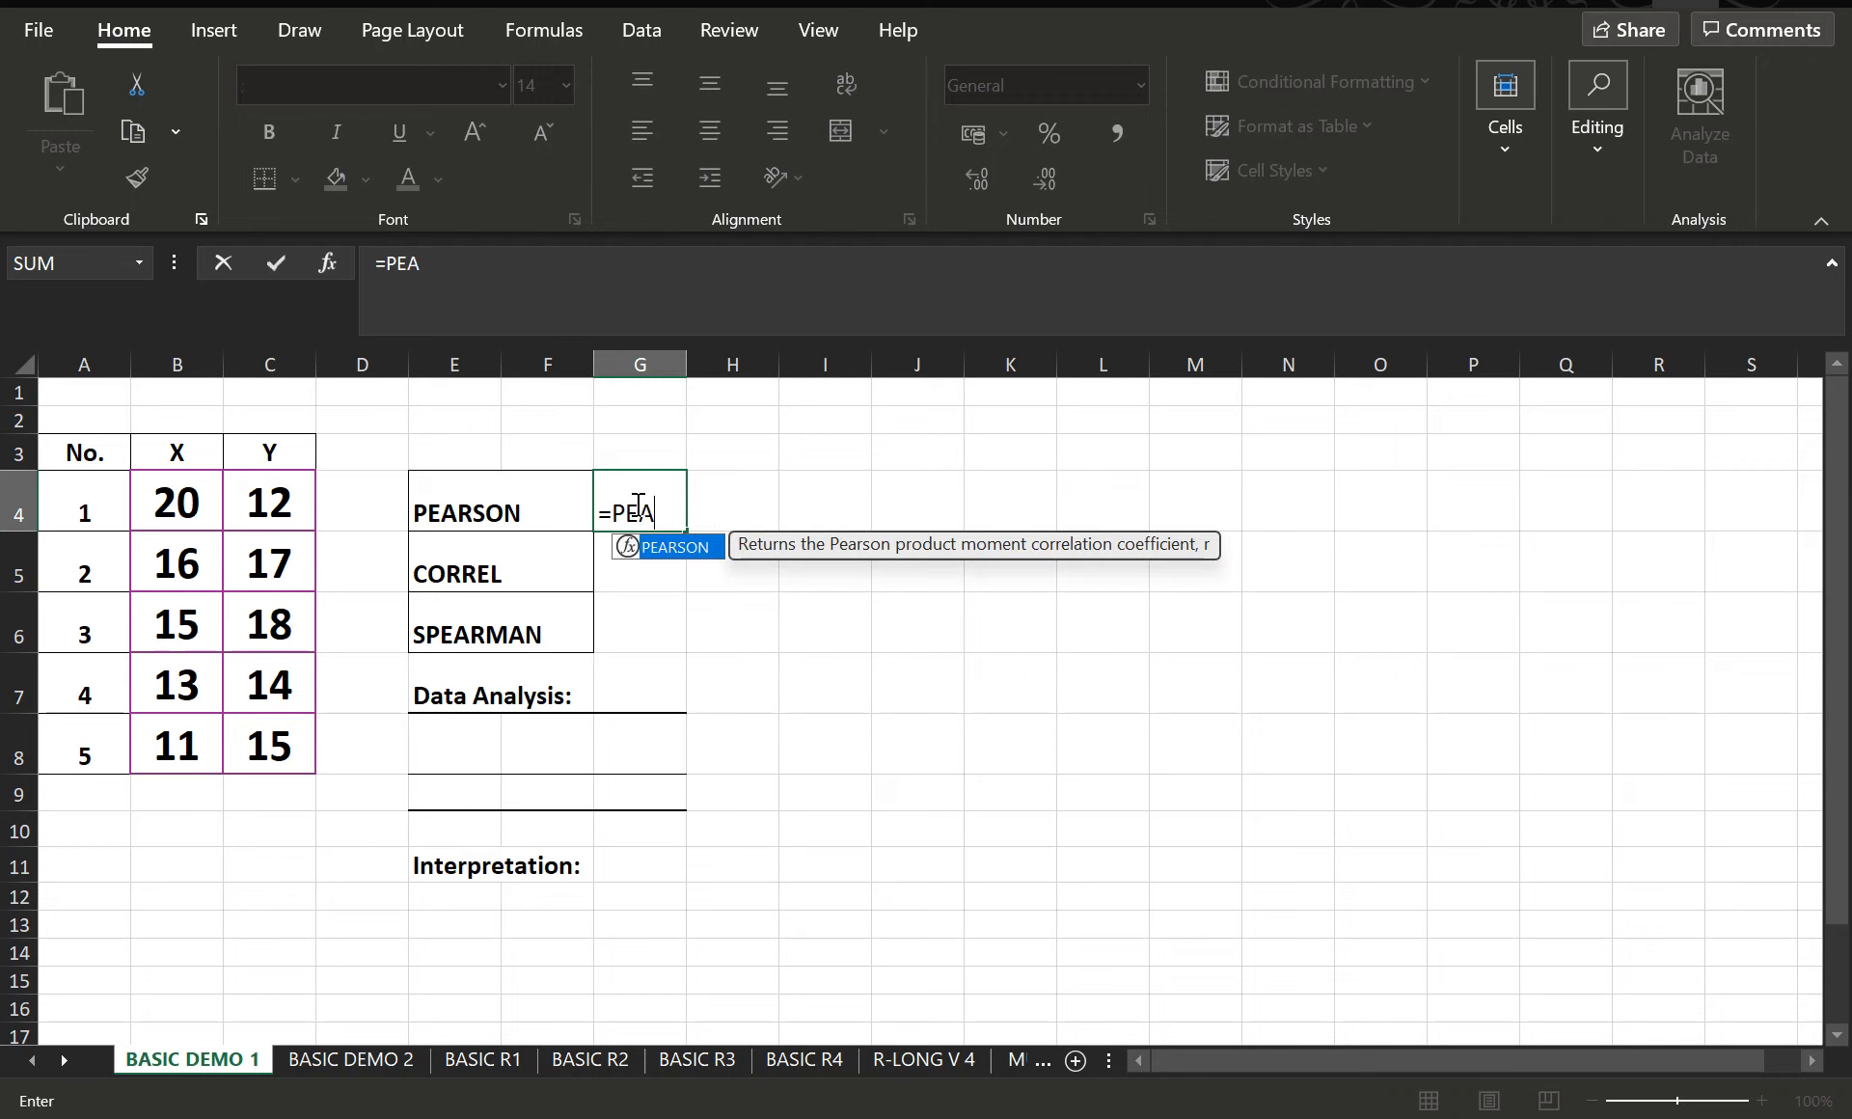
type("RSON(")
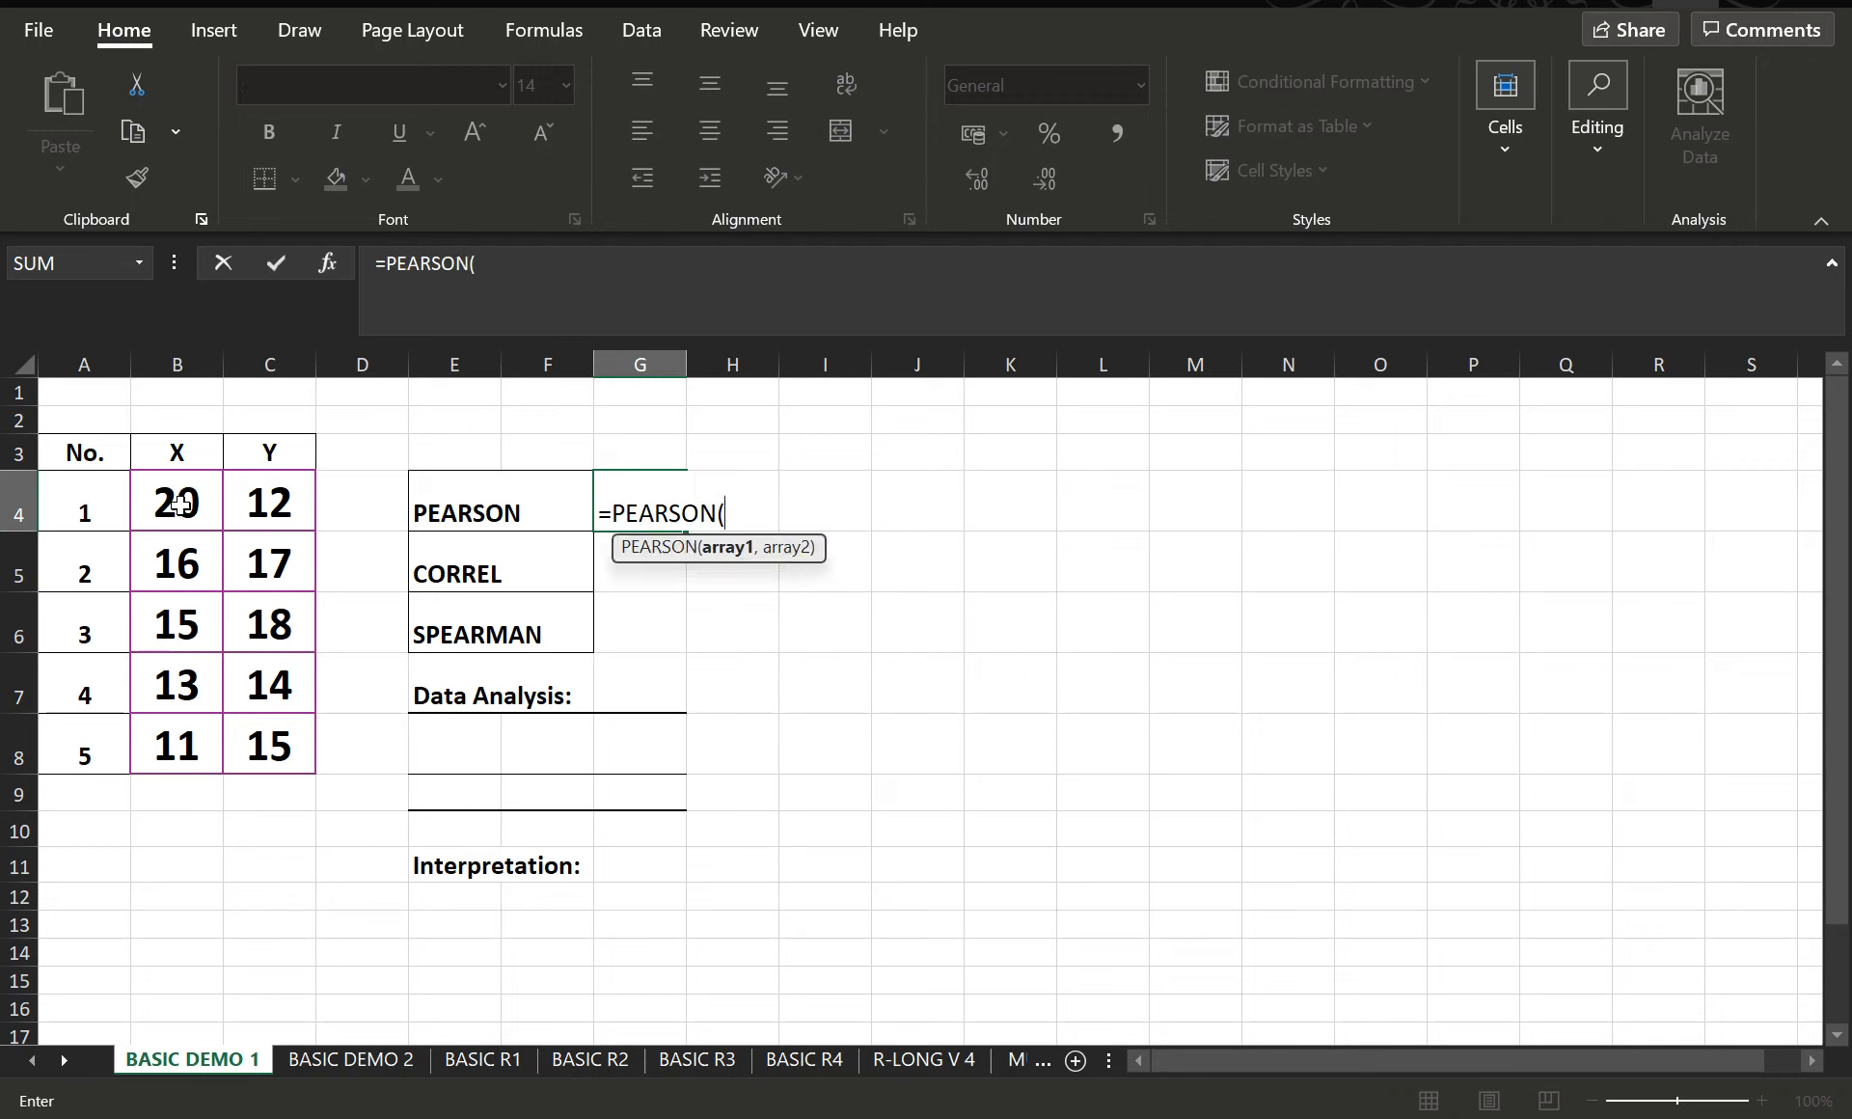
left_click_drag(177, 502, 181, 743)
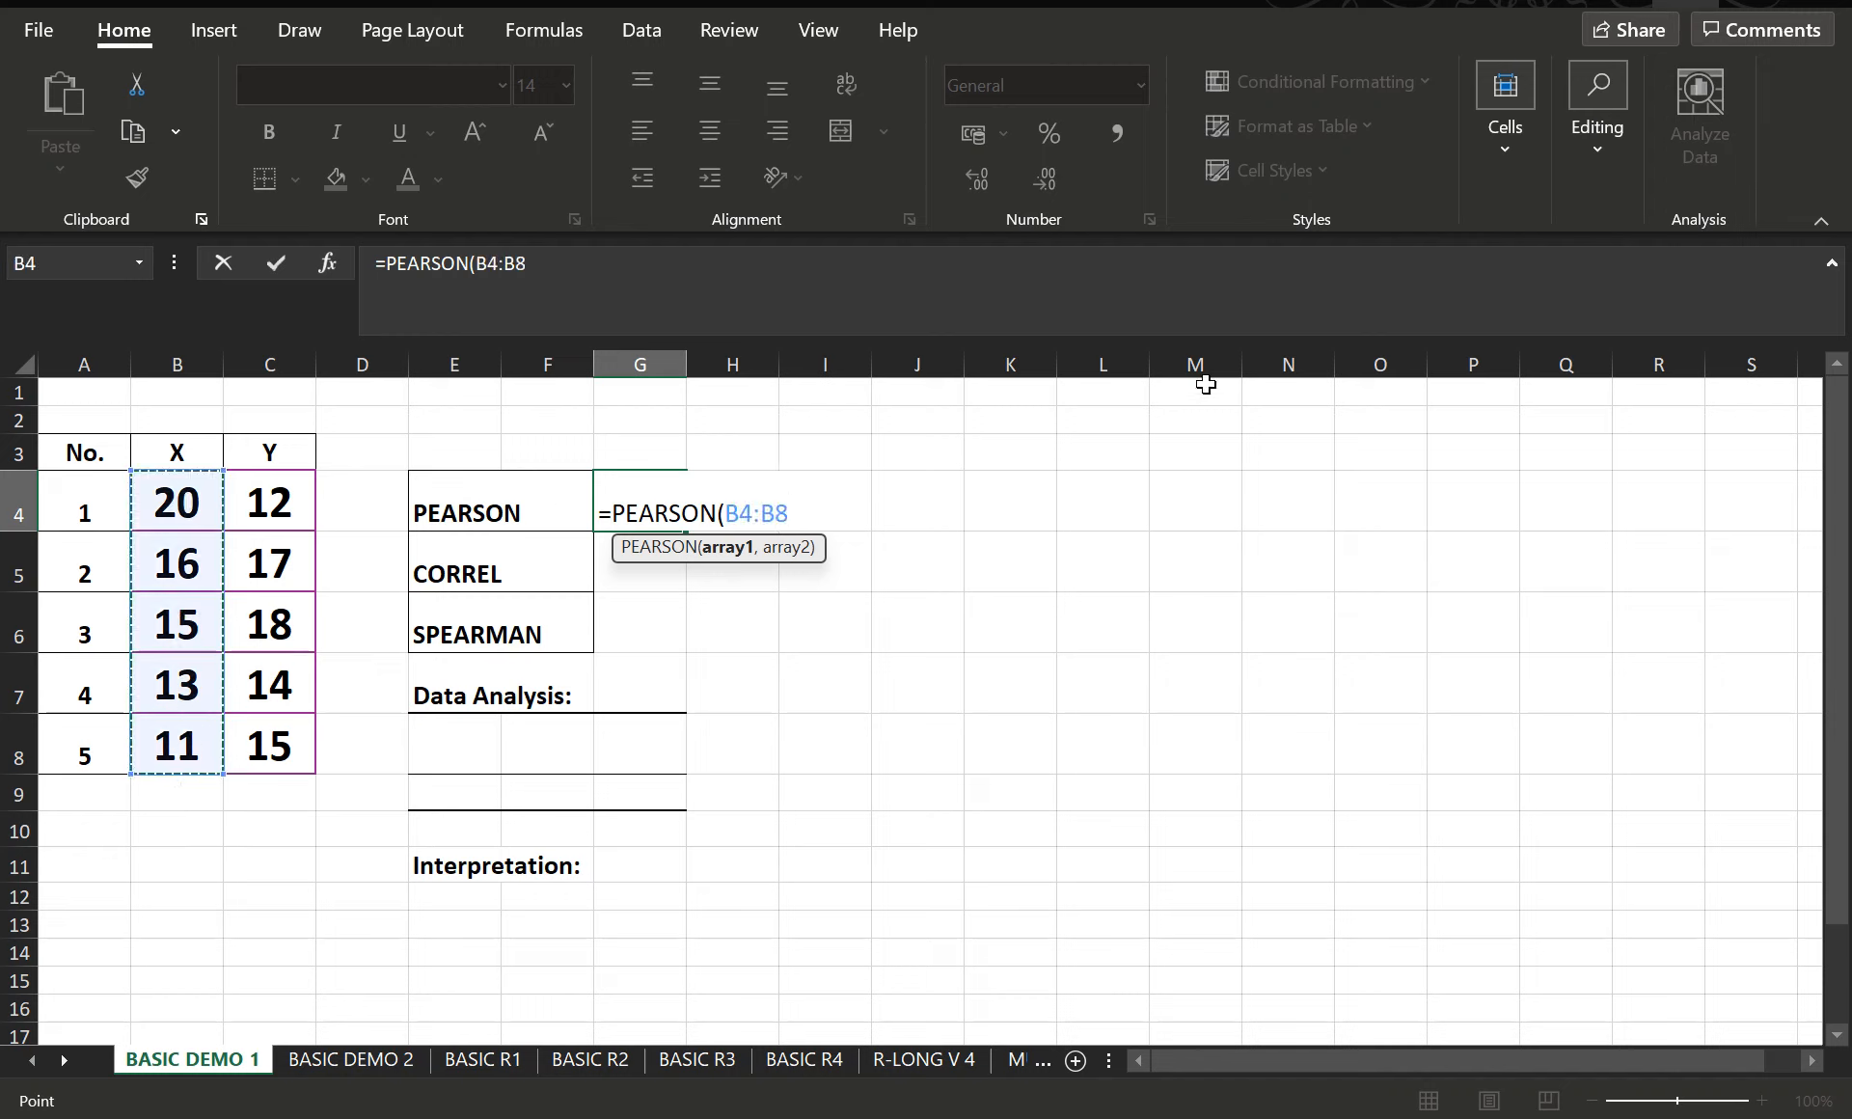
type(",")
left_click_drag(283, 490, 280, 745)
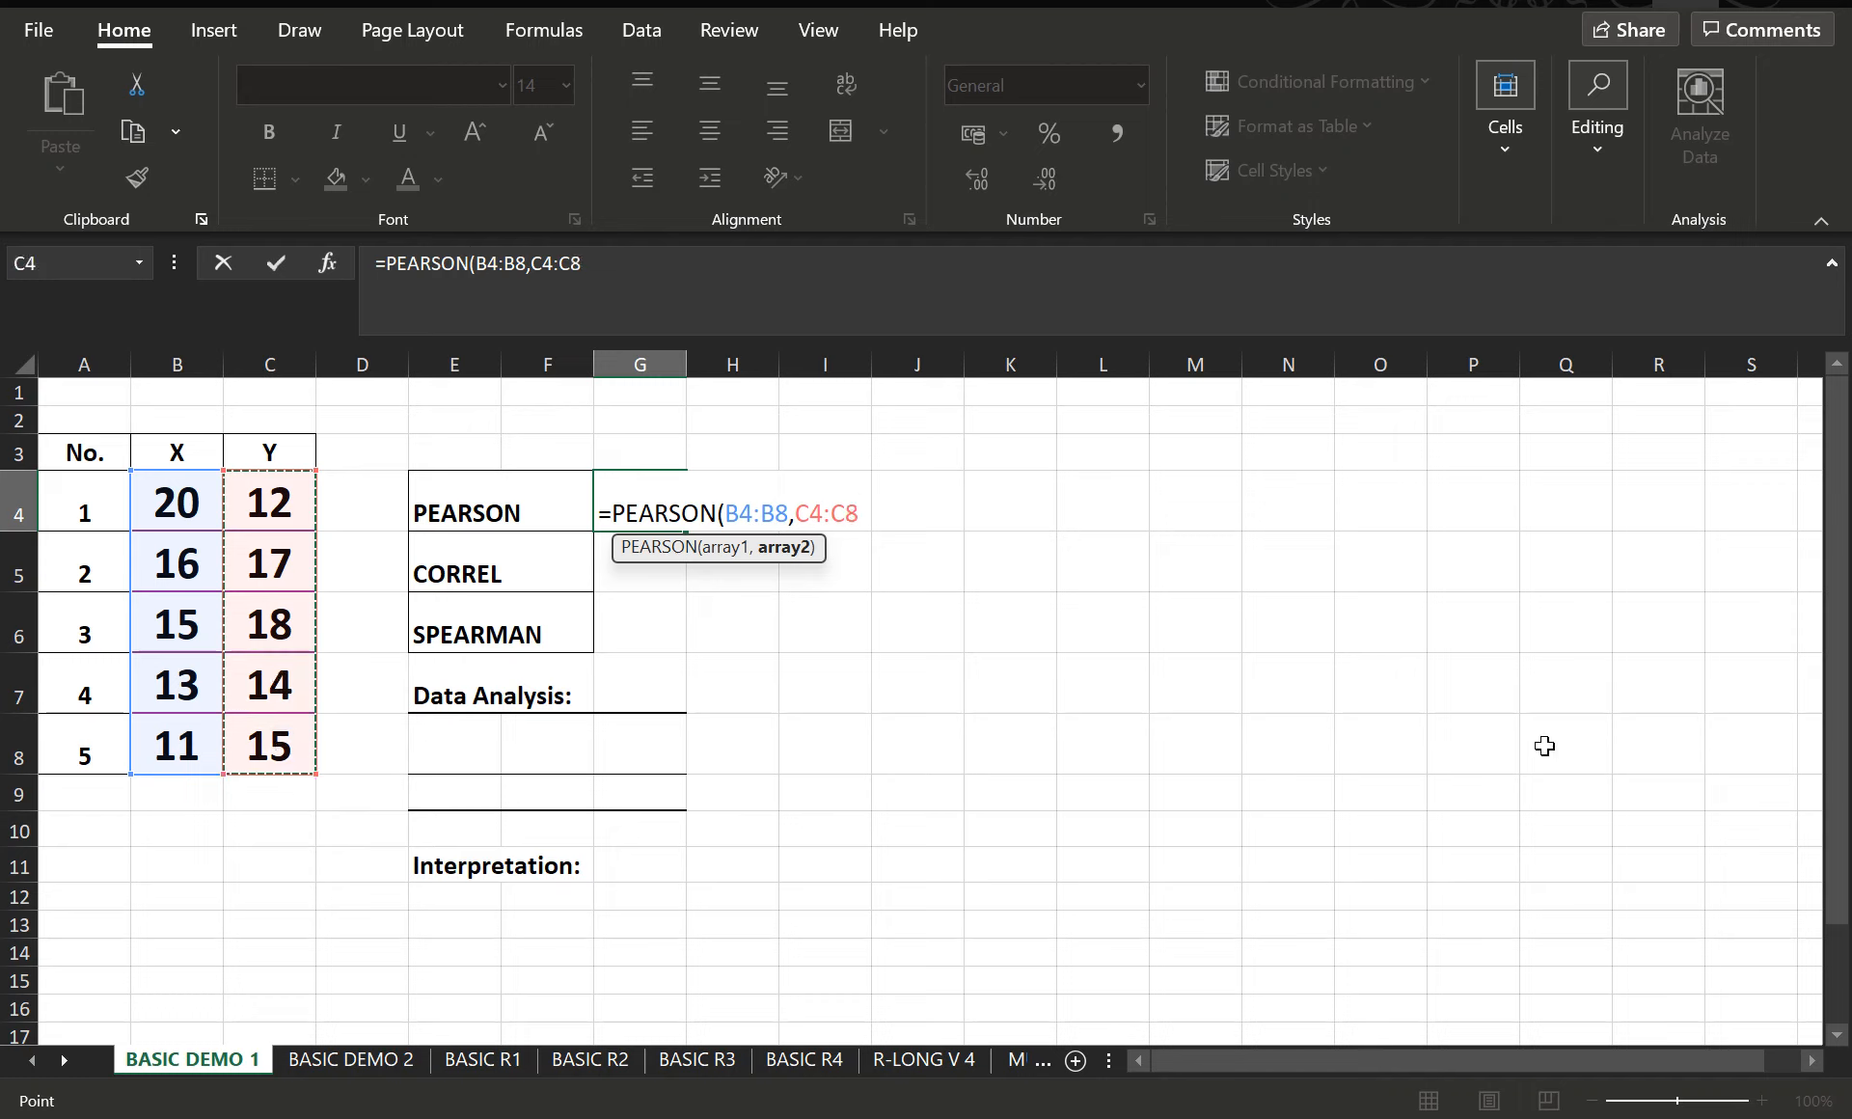
type(")")
key("Return")
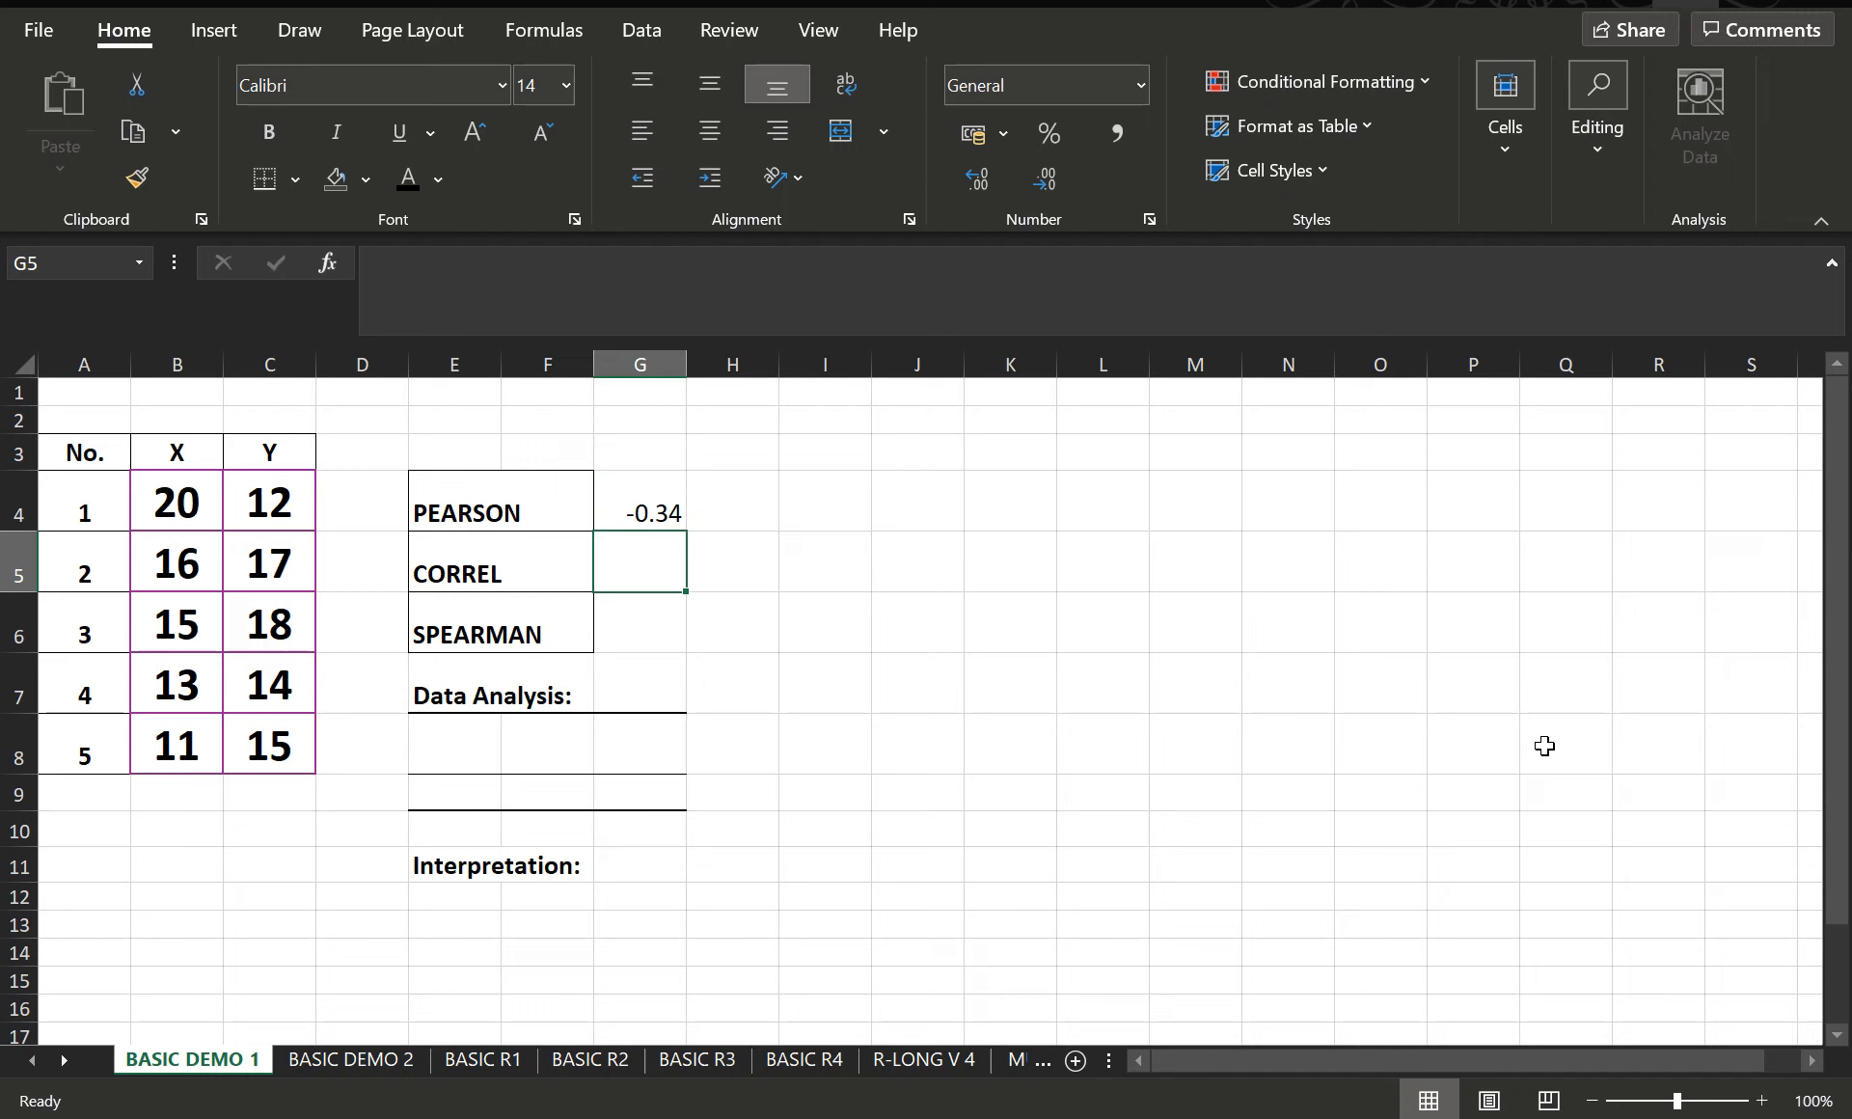
- Enter =CORREL(B4:B8,C4:C8) in cell G5 beside the CORREL label
type("=")
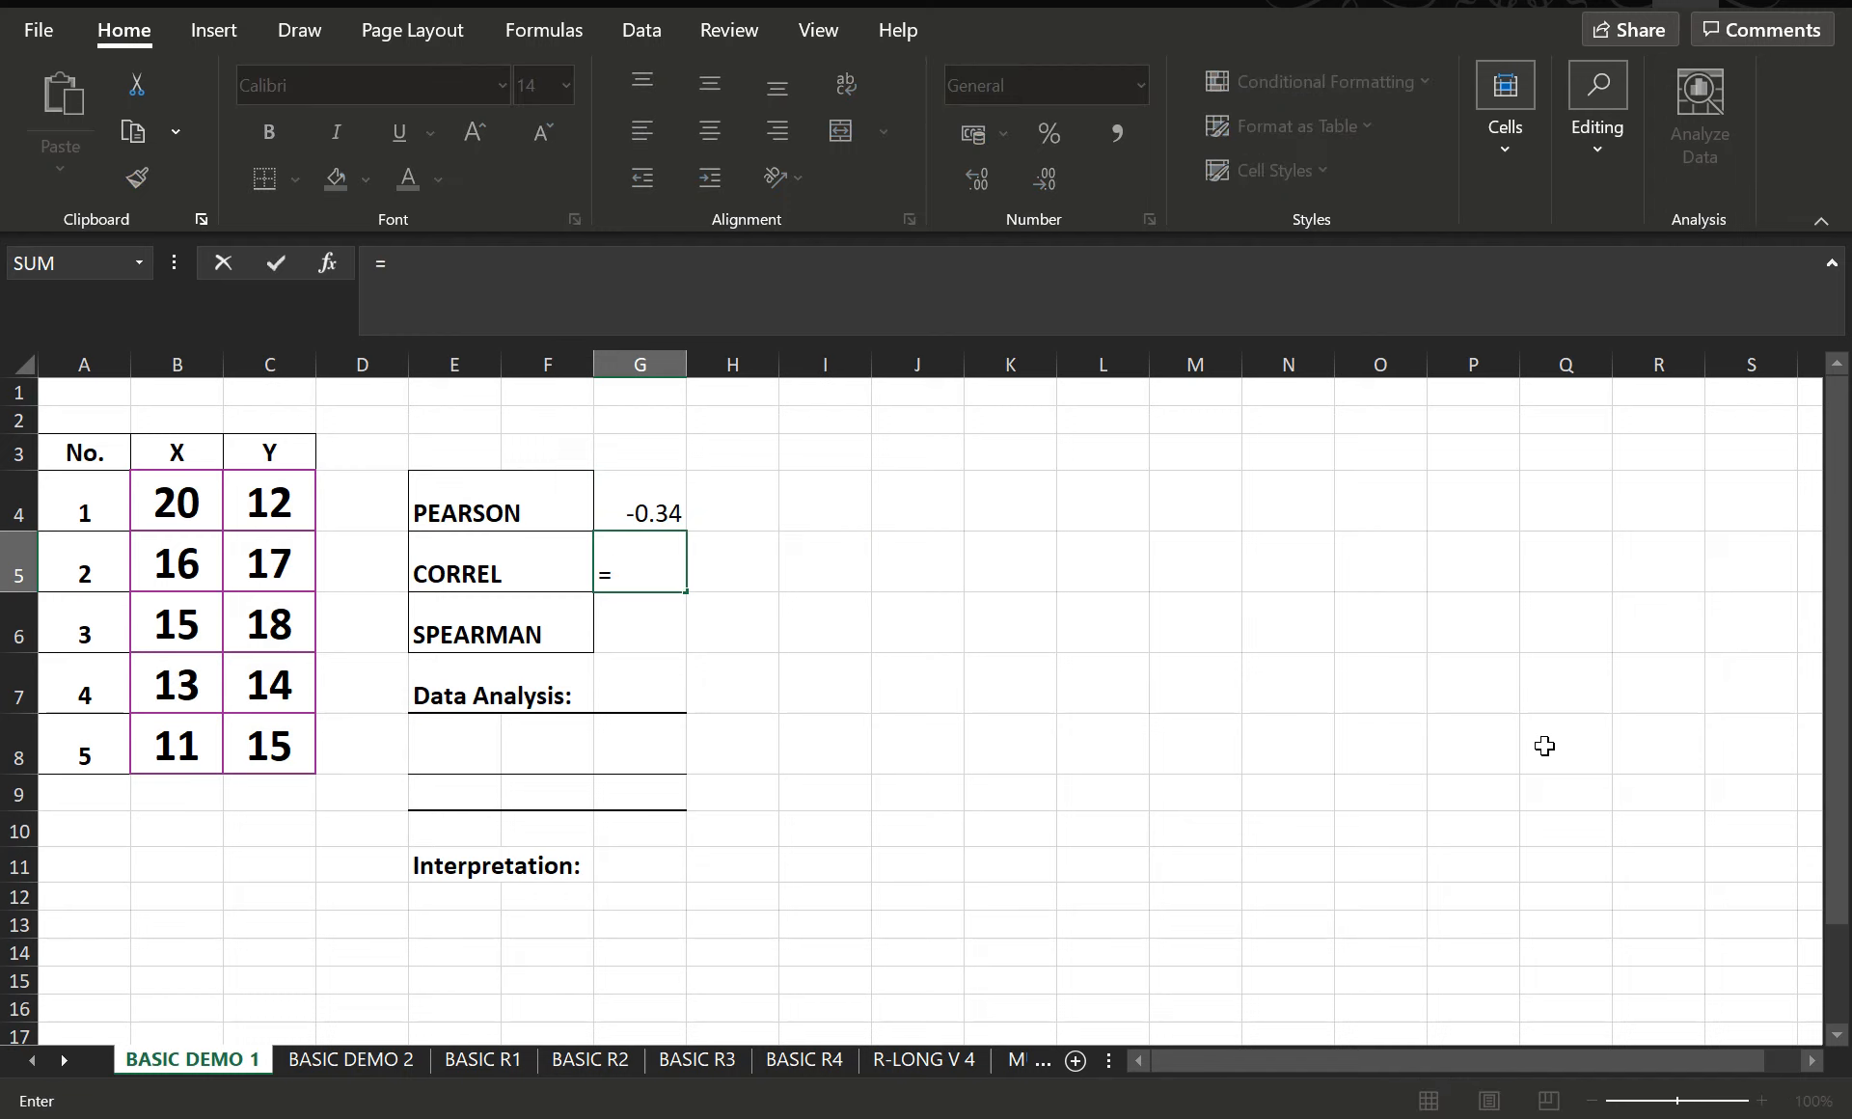
type("CO")
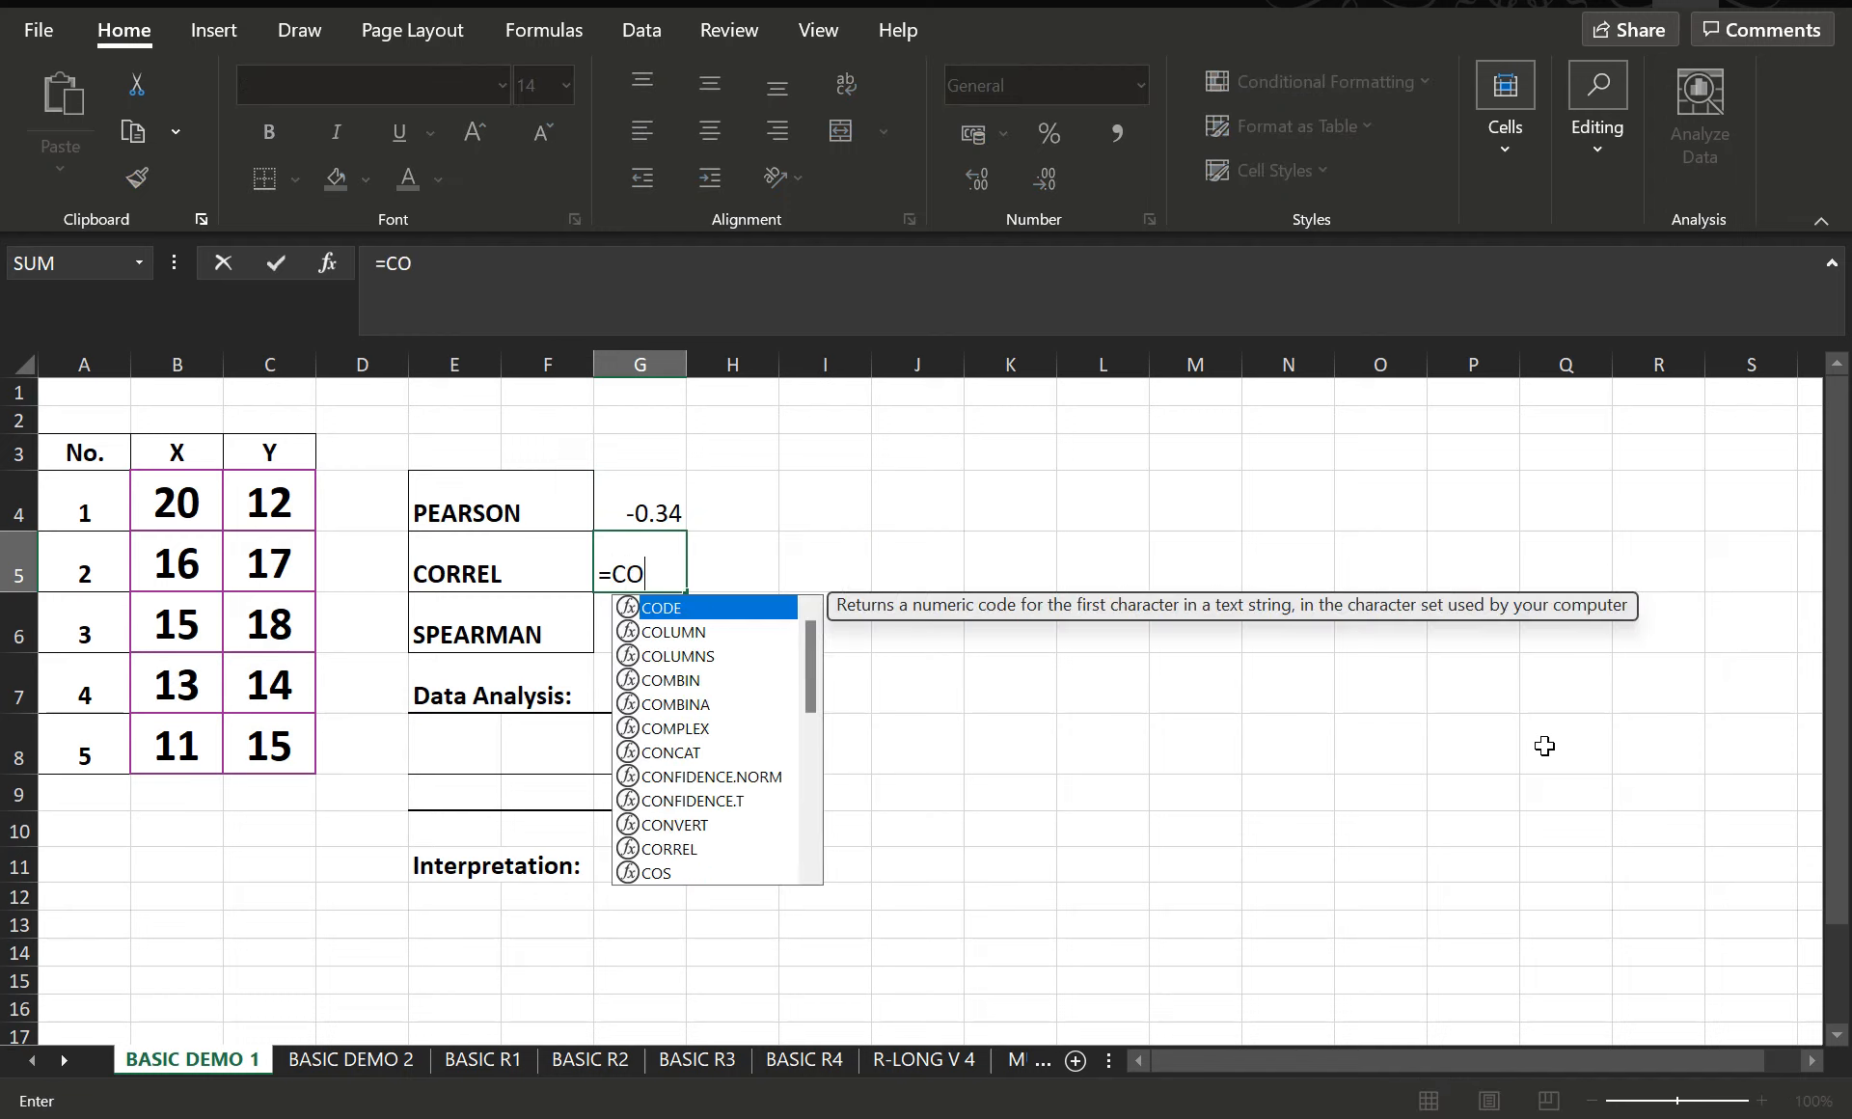
type("RREL(")
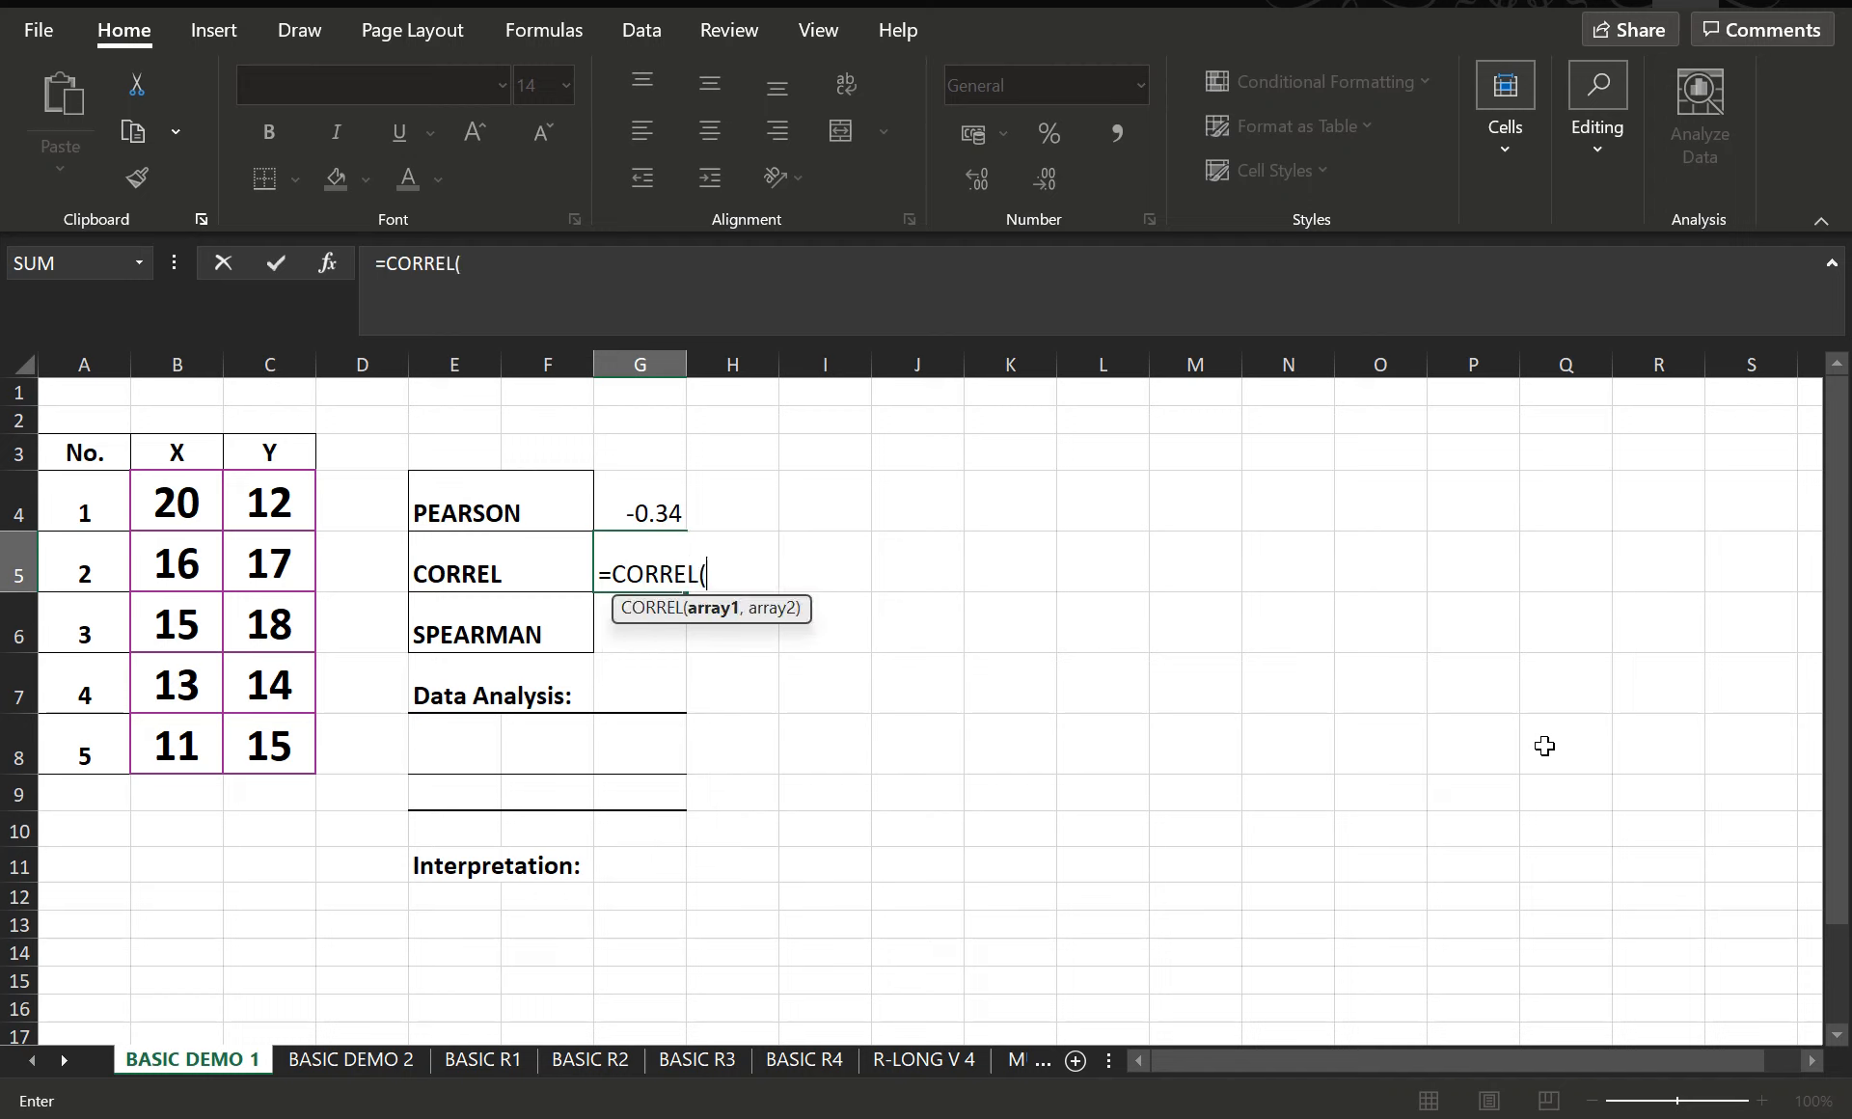
left_click_drag(202, 503, 189, 748)
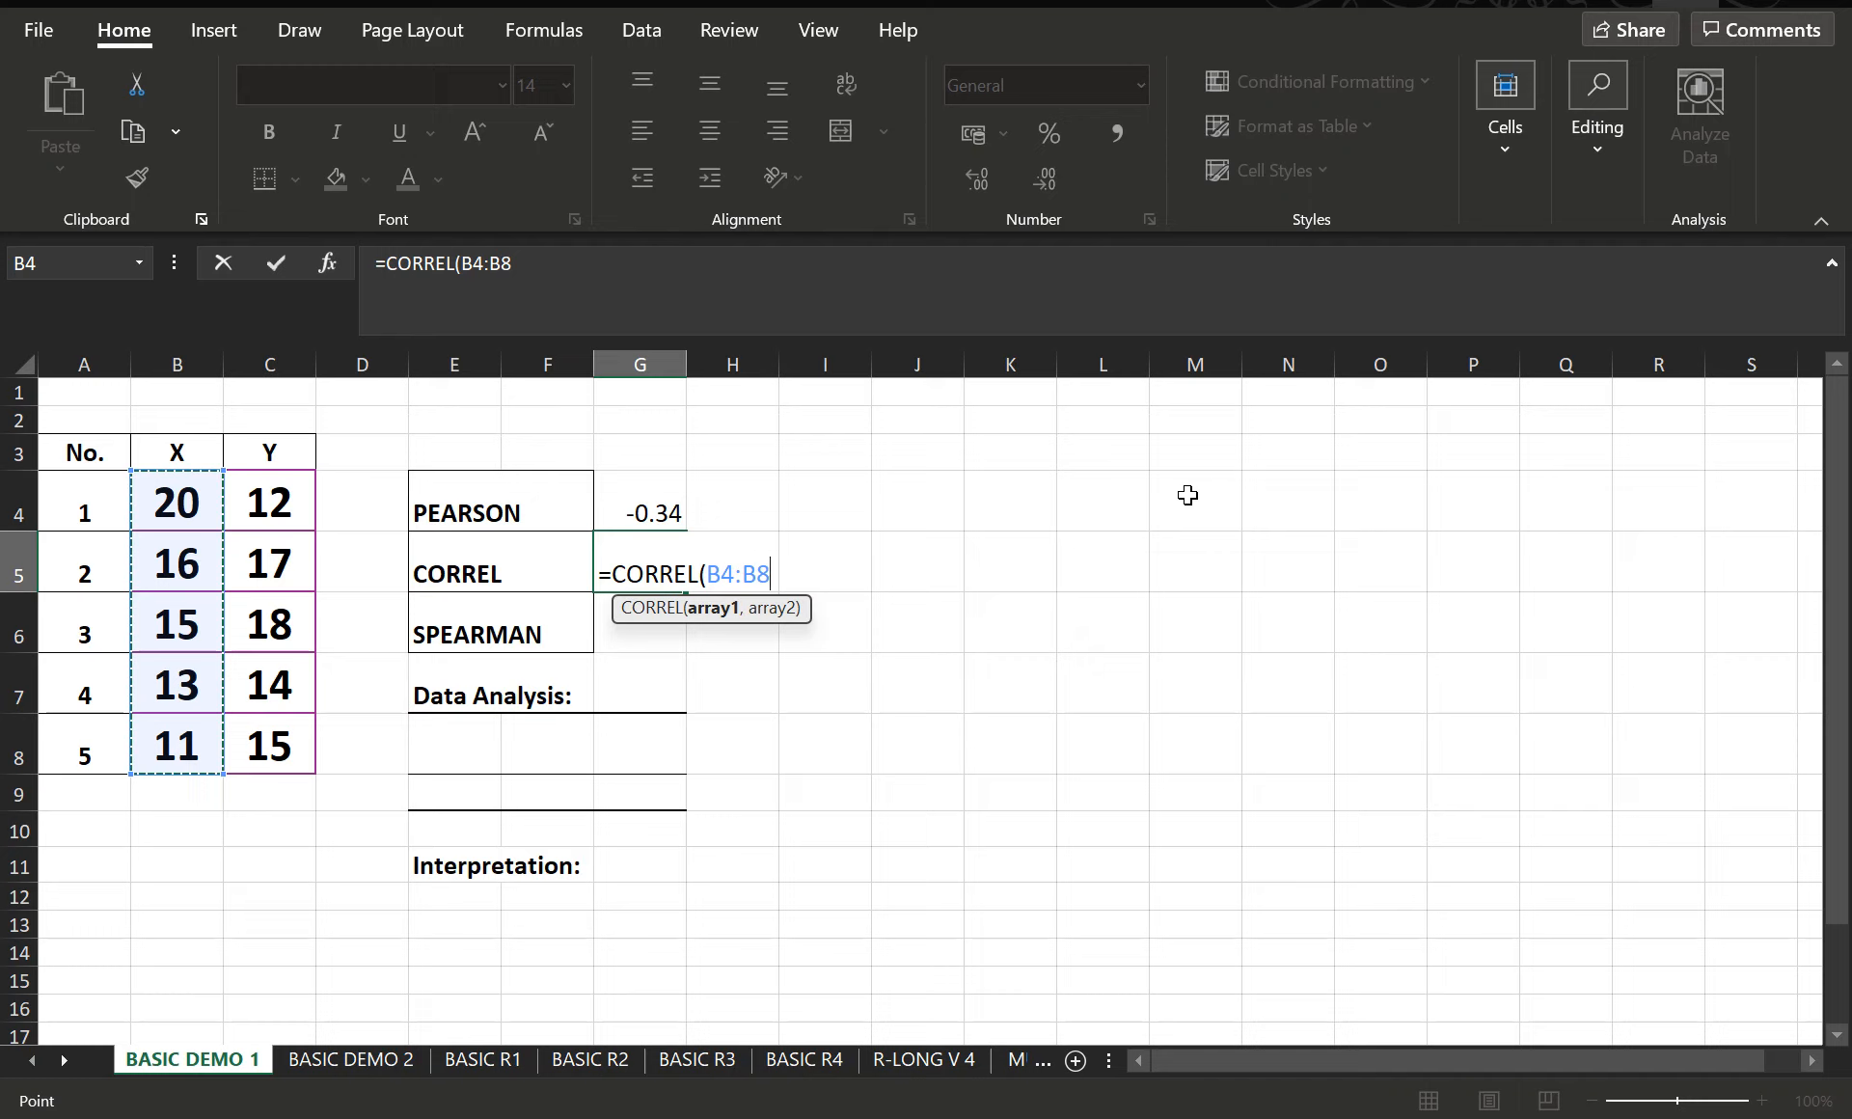
type(",")
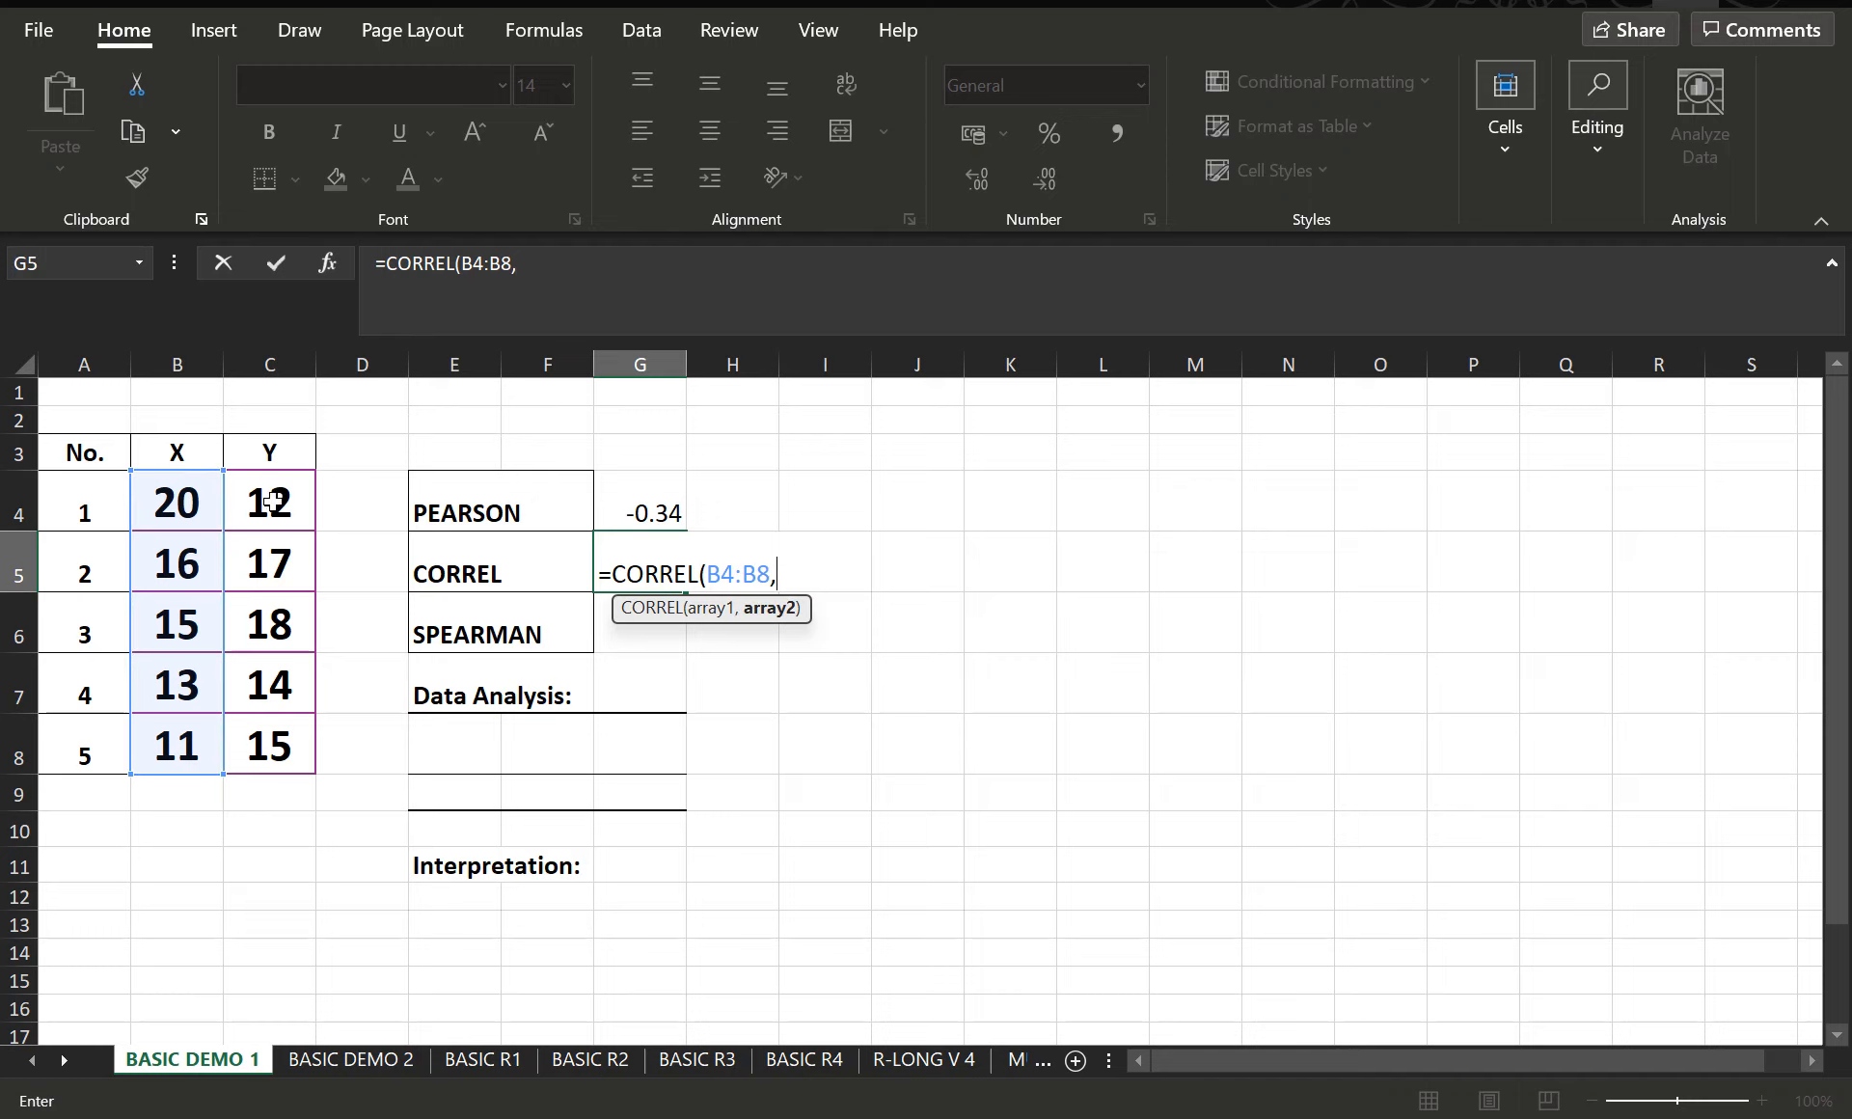
left_click_drag(275, 504, 292, 749)
type(")")
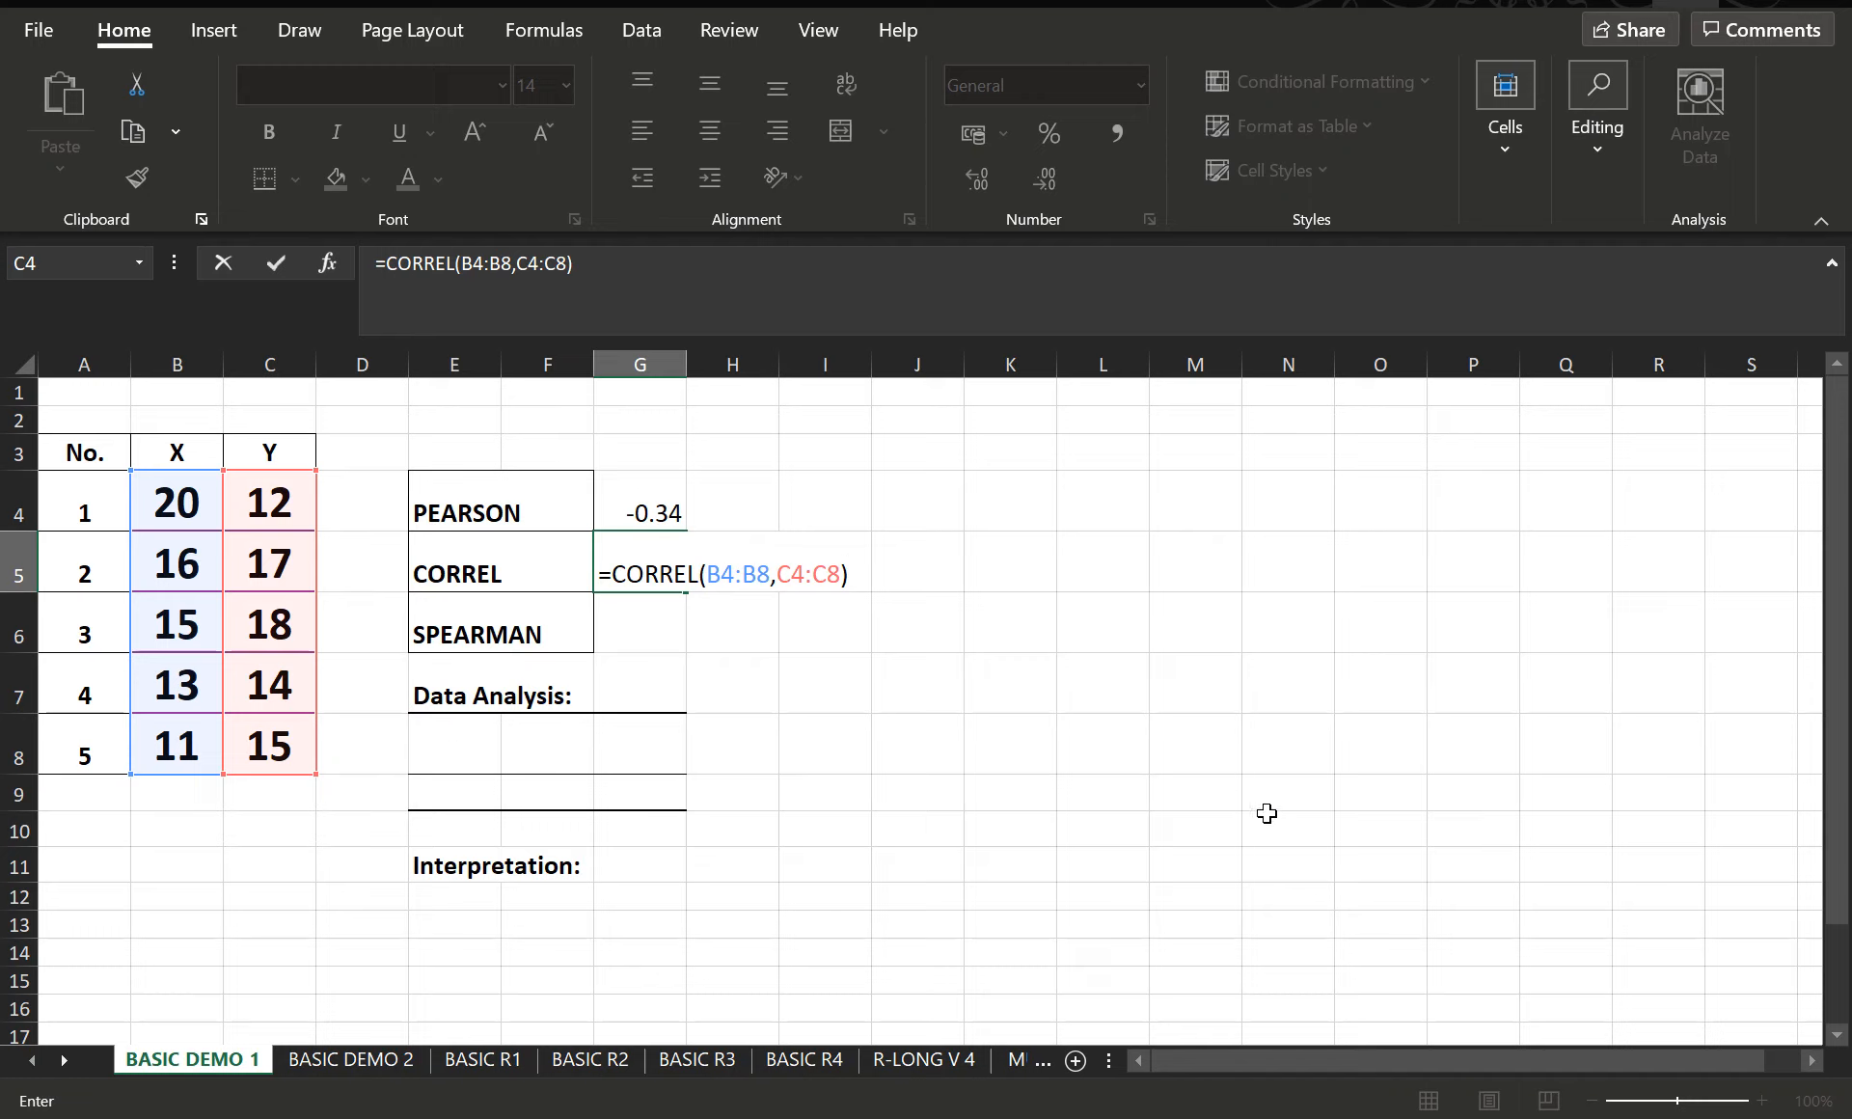
key("Return")
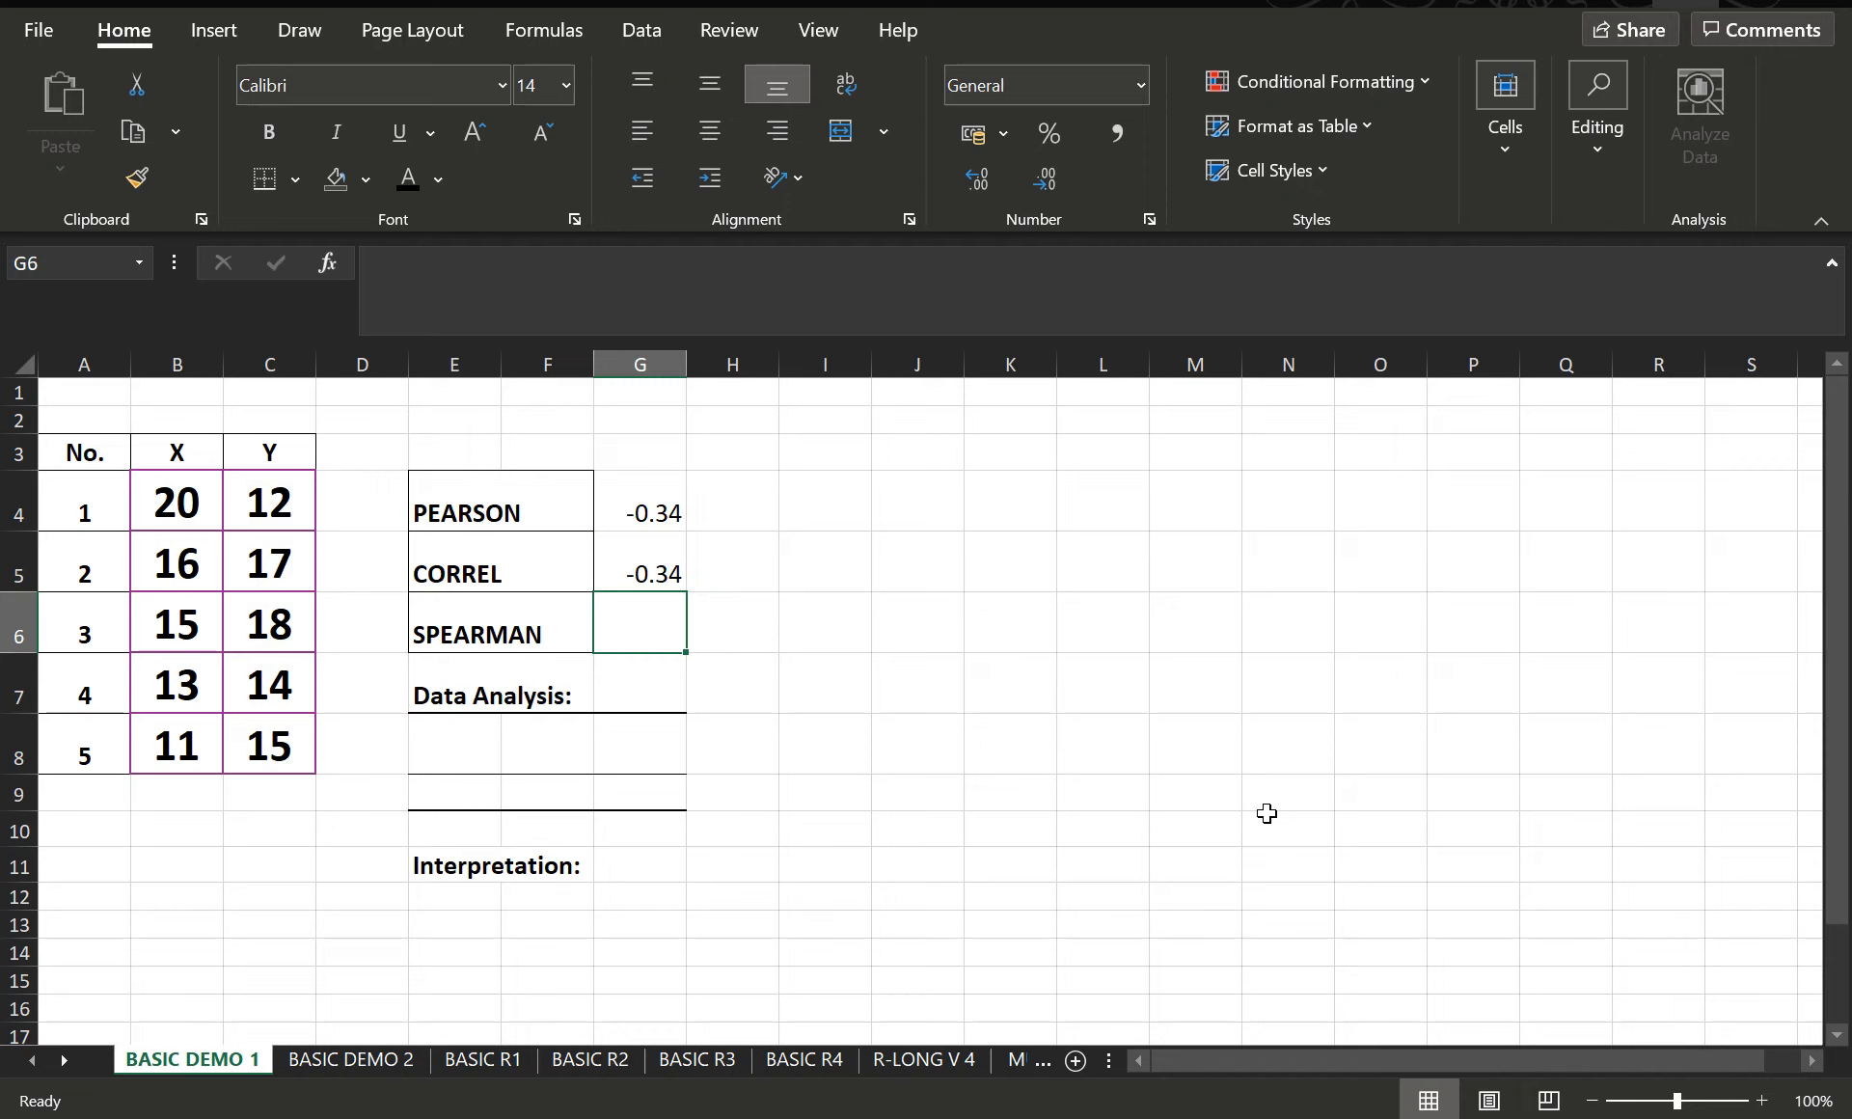
- Start the Data Analysis Correlation tool with input range B3:C8 and labels in the first row
left_click(642, 32)
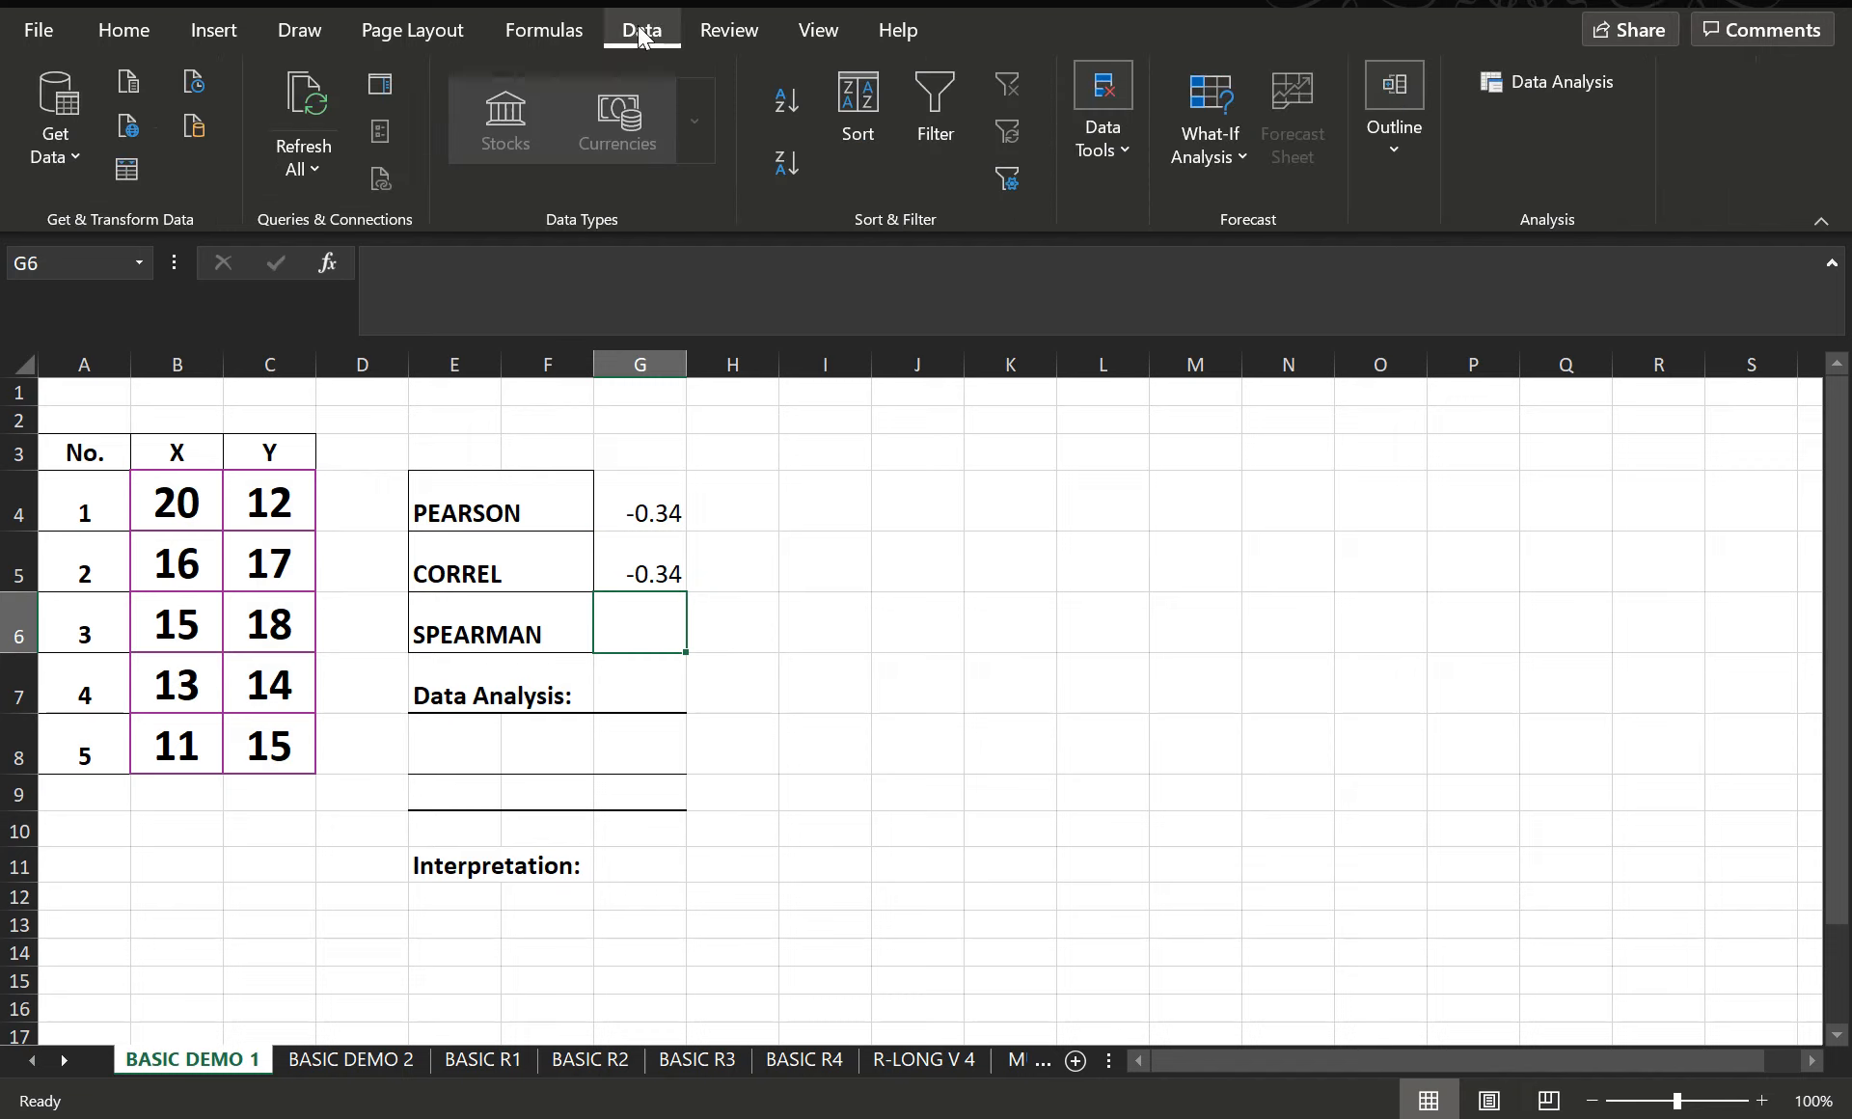
left_click(1590, 87)
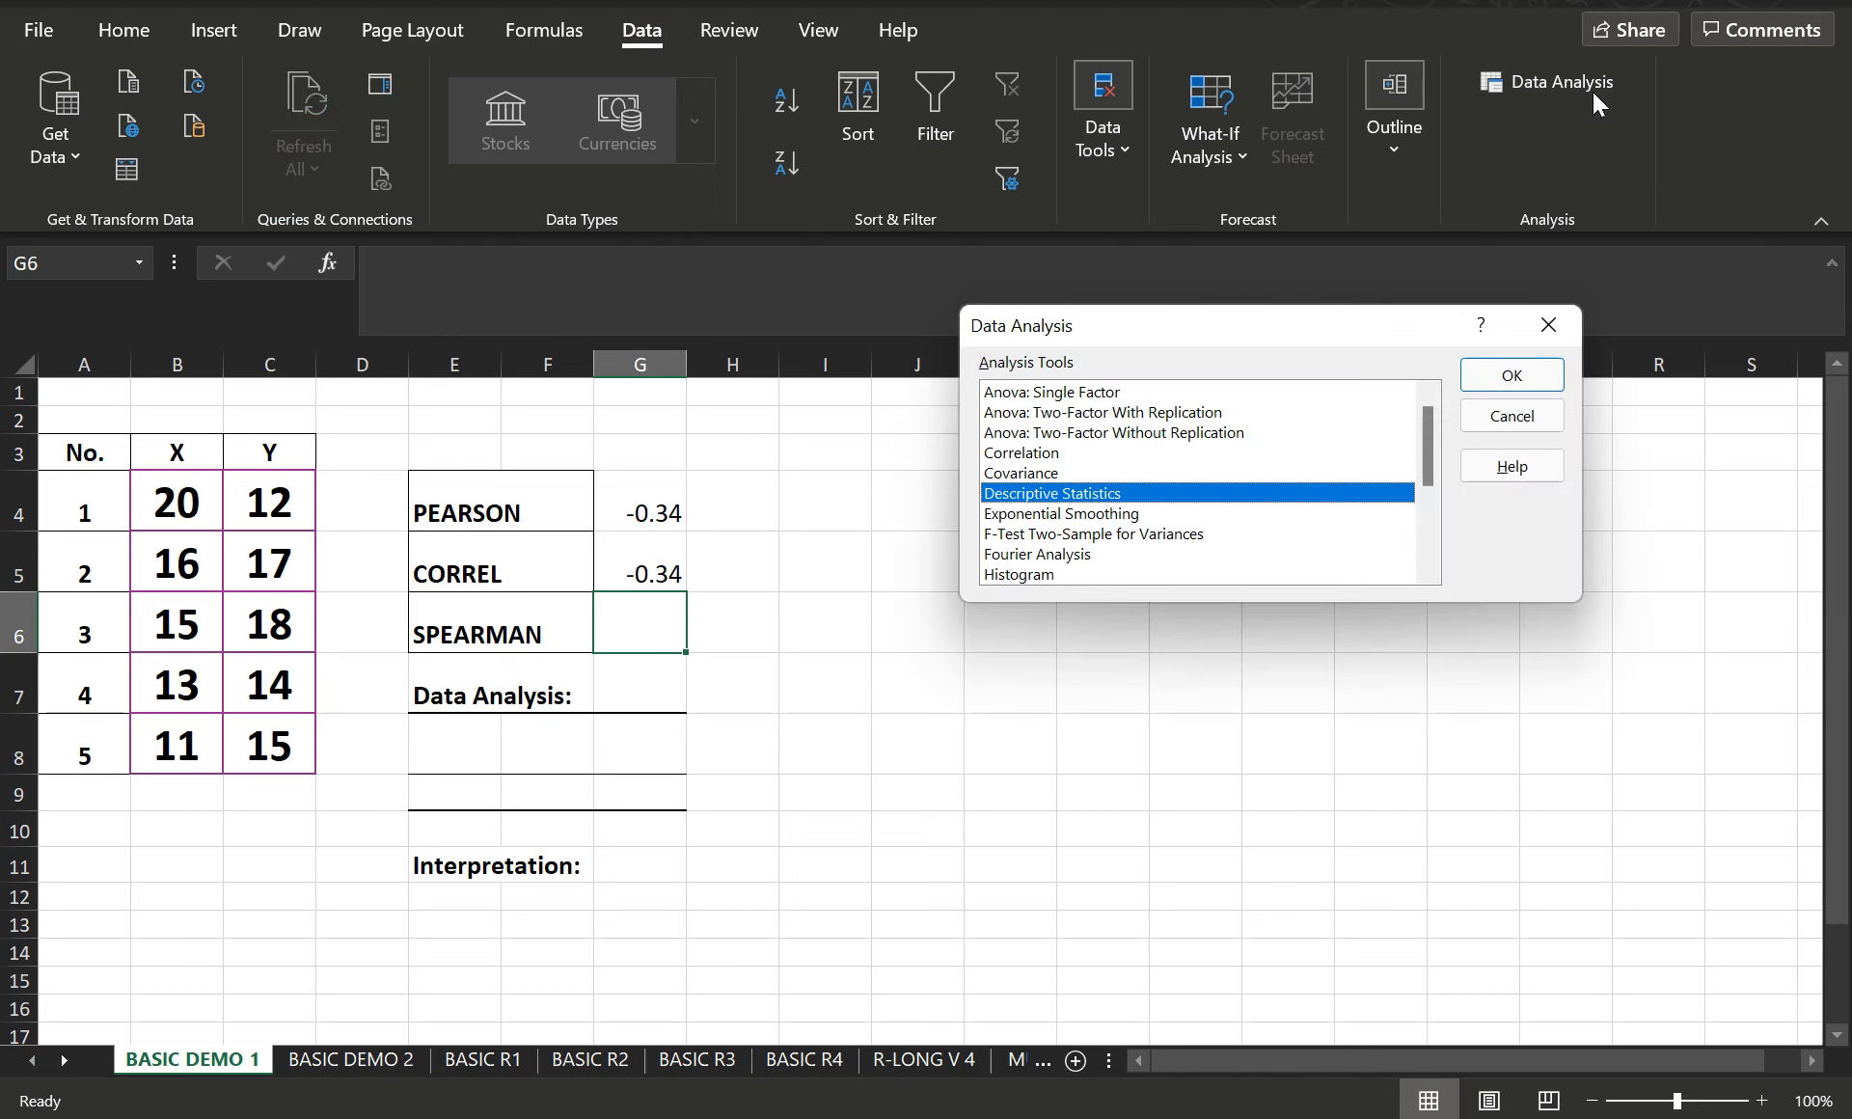
left_click(1043, 456)
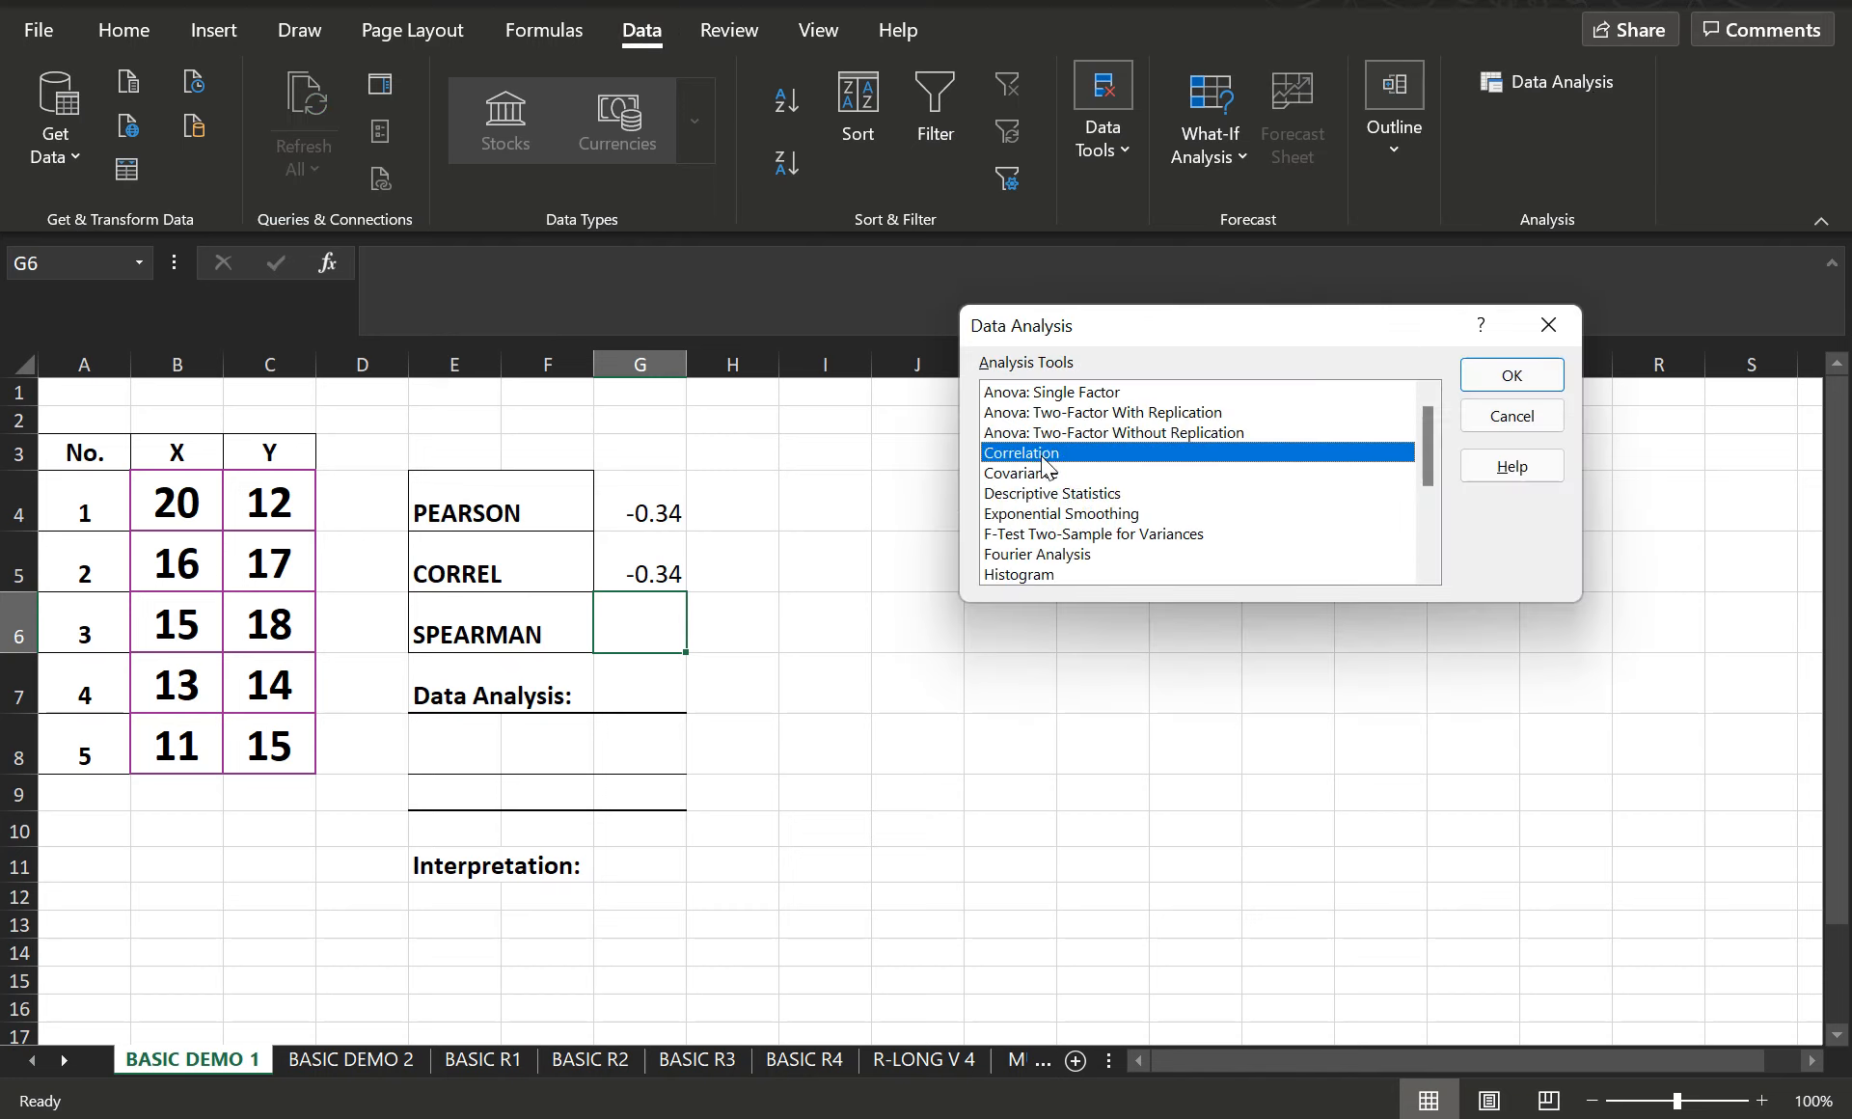
left_click(1511, 375)
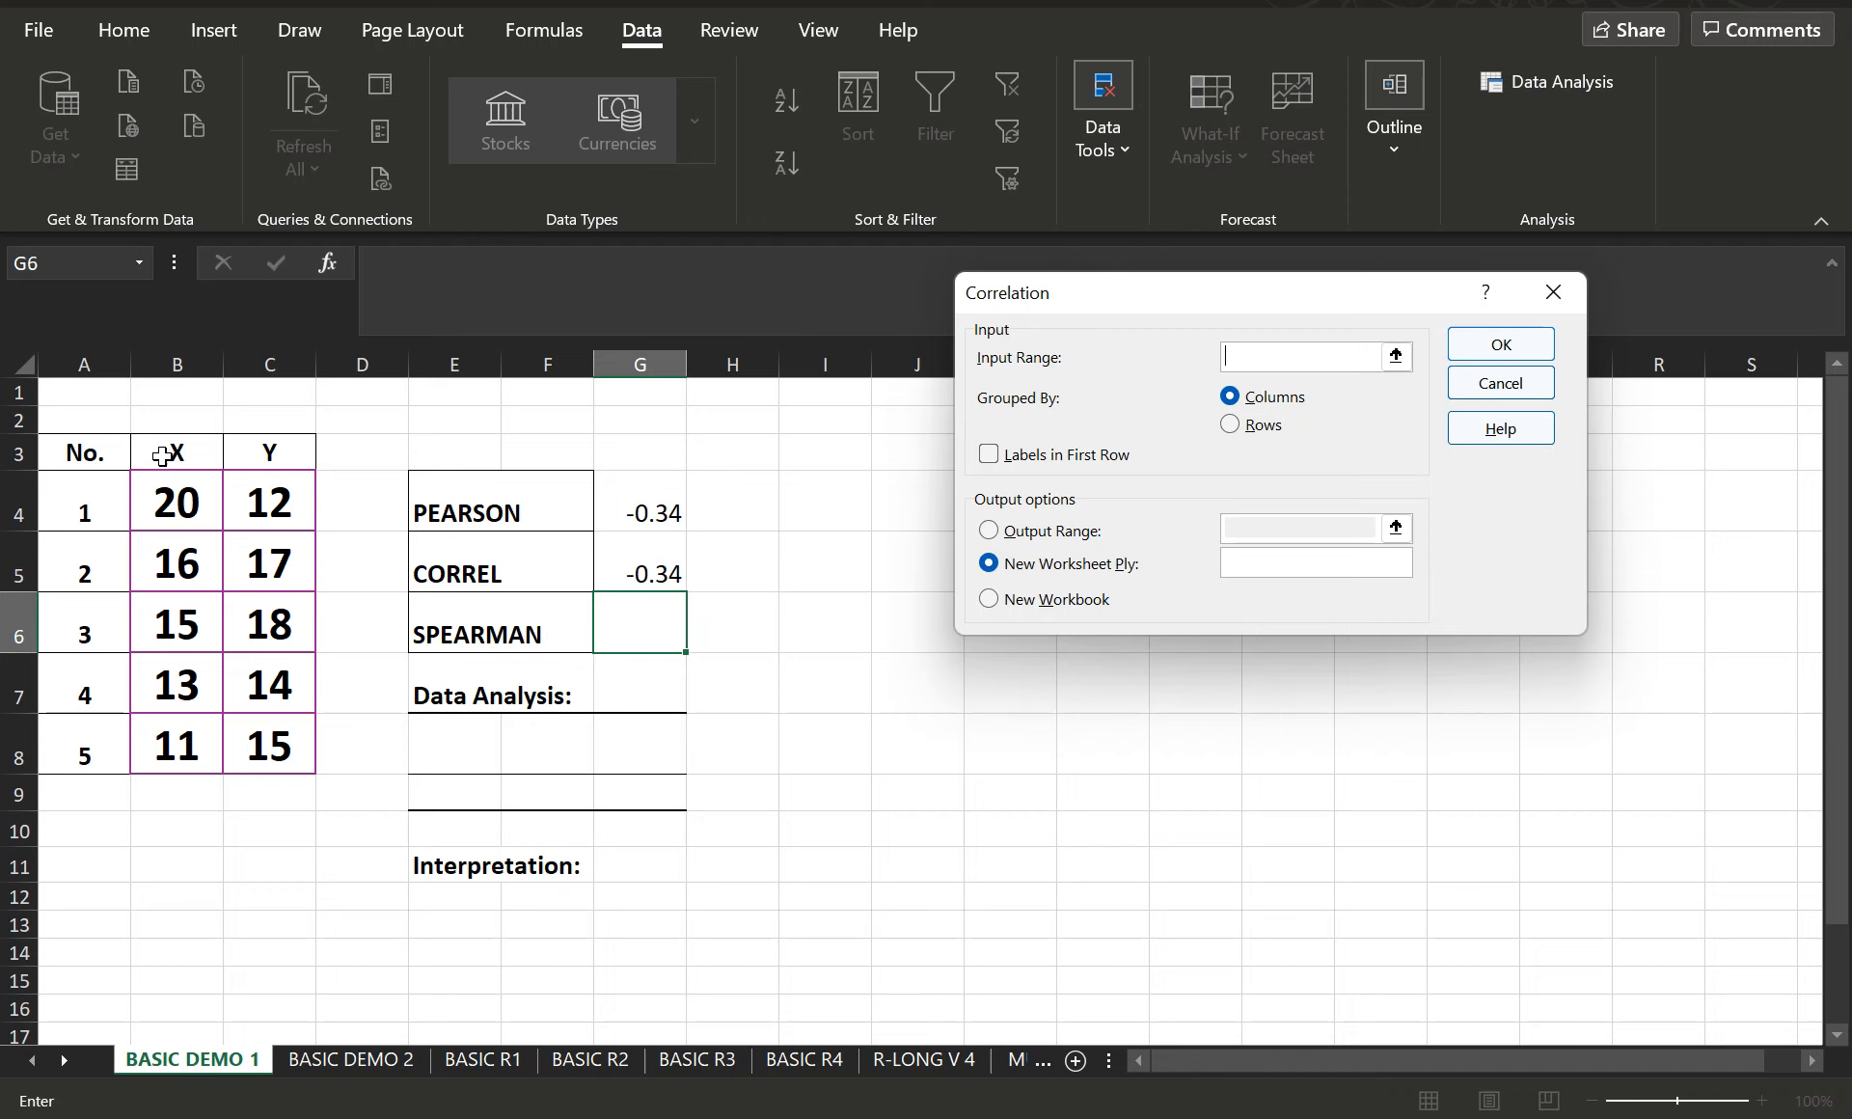
left_click_drag(162, 456, 268, 751)
left_click(994, 461)
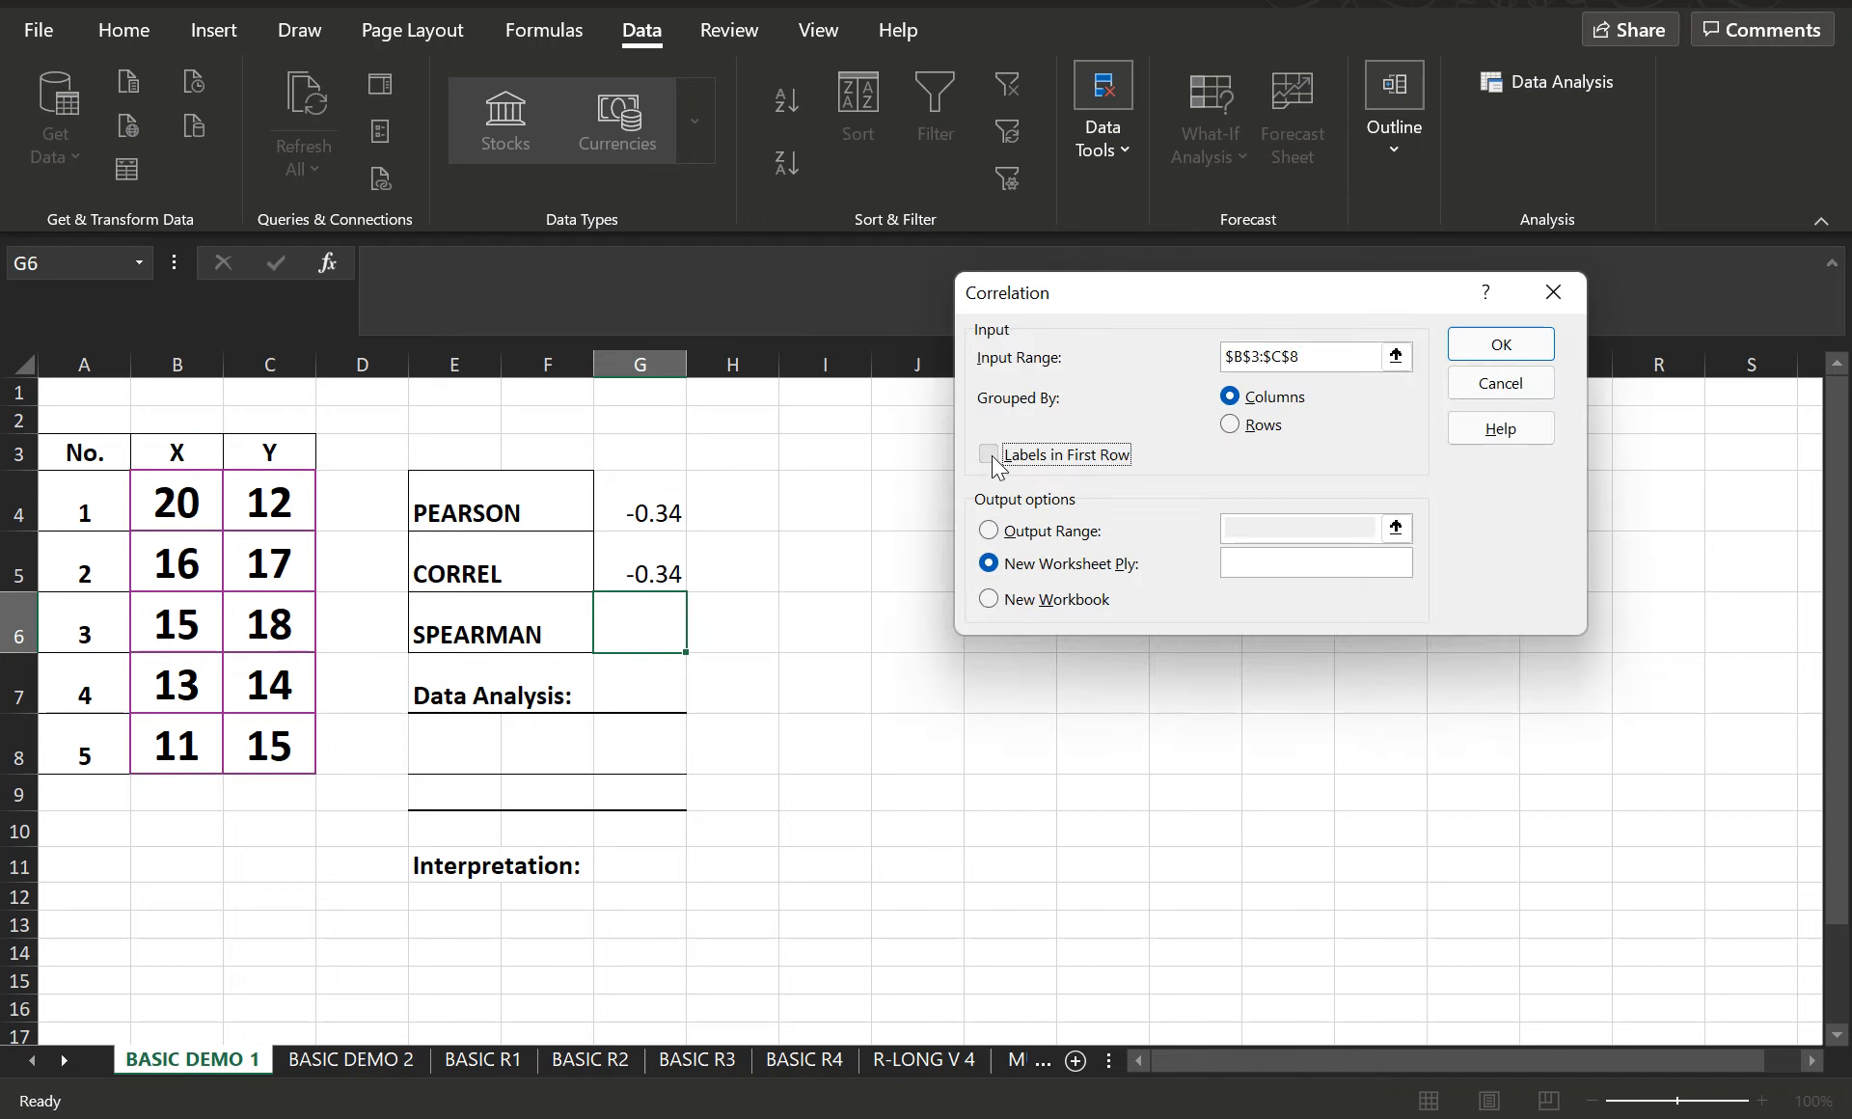
- Send the correlation output to cell E8 on this sheet and run the analysis
left_click(989, 531)
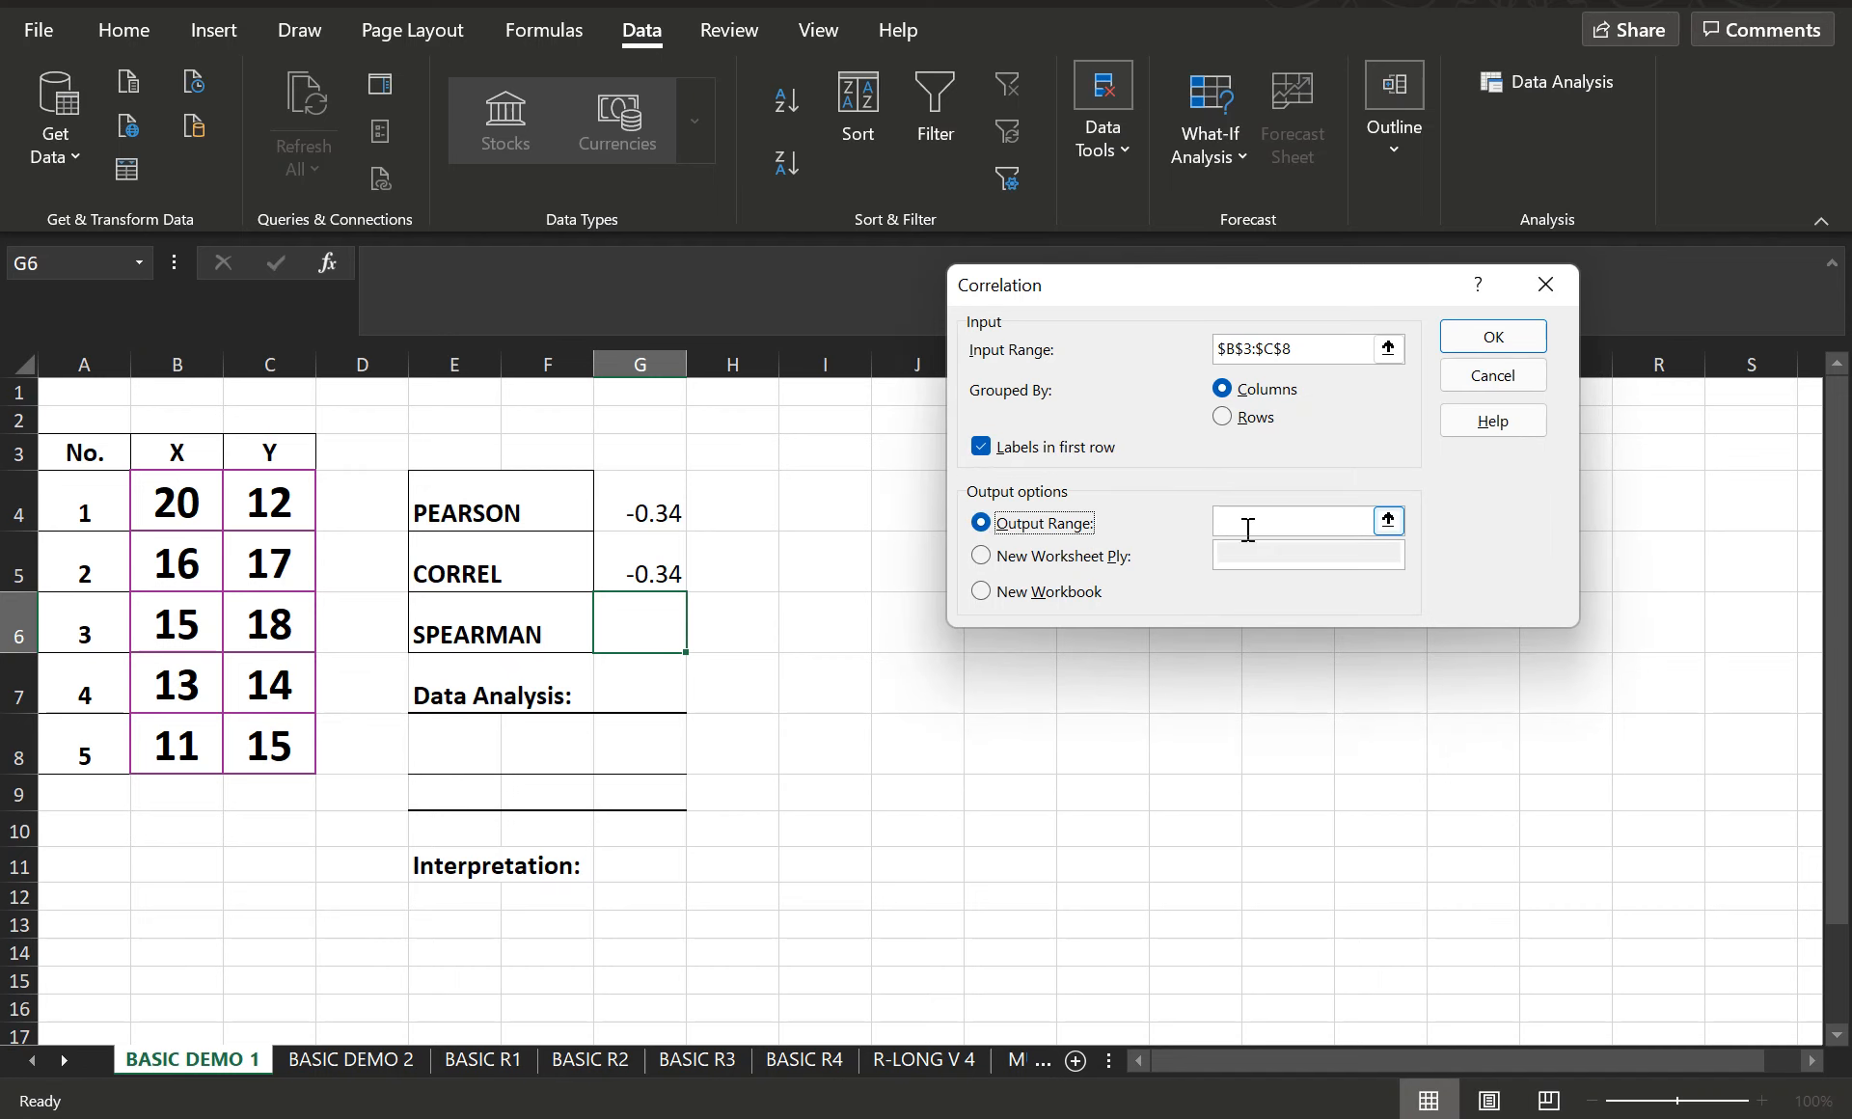
left_click(1252, 523)
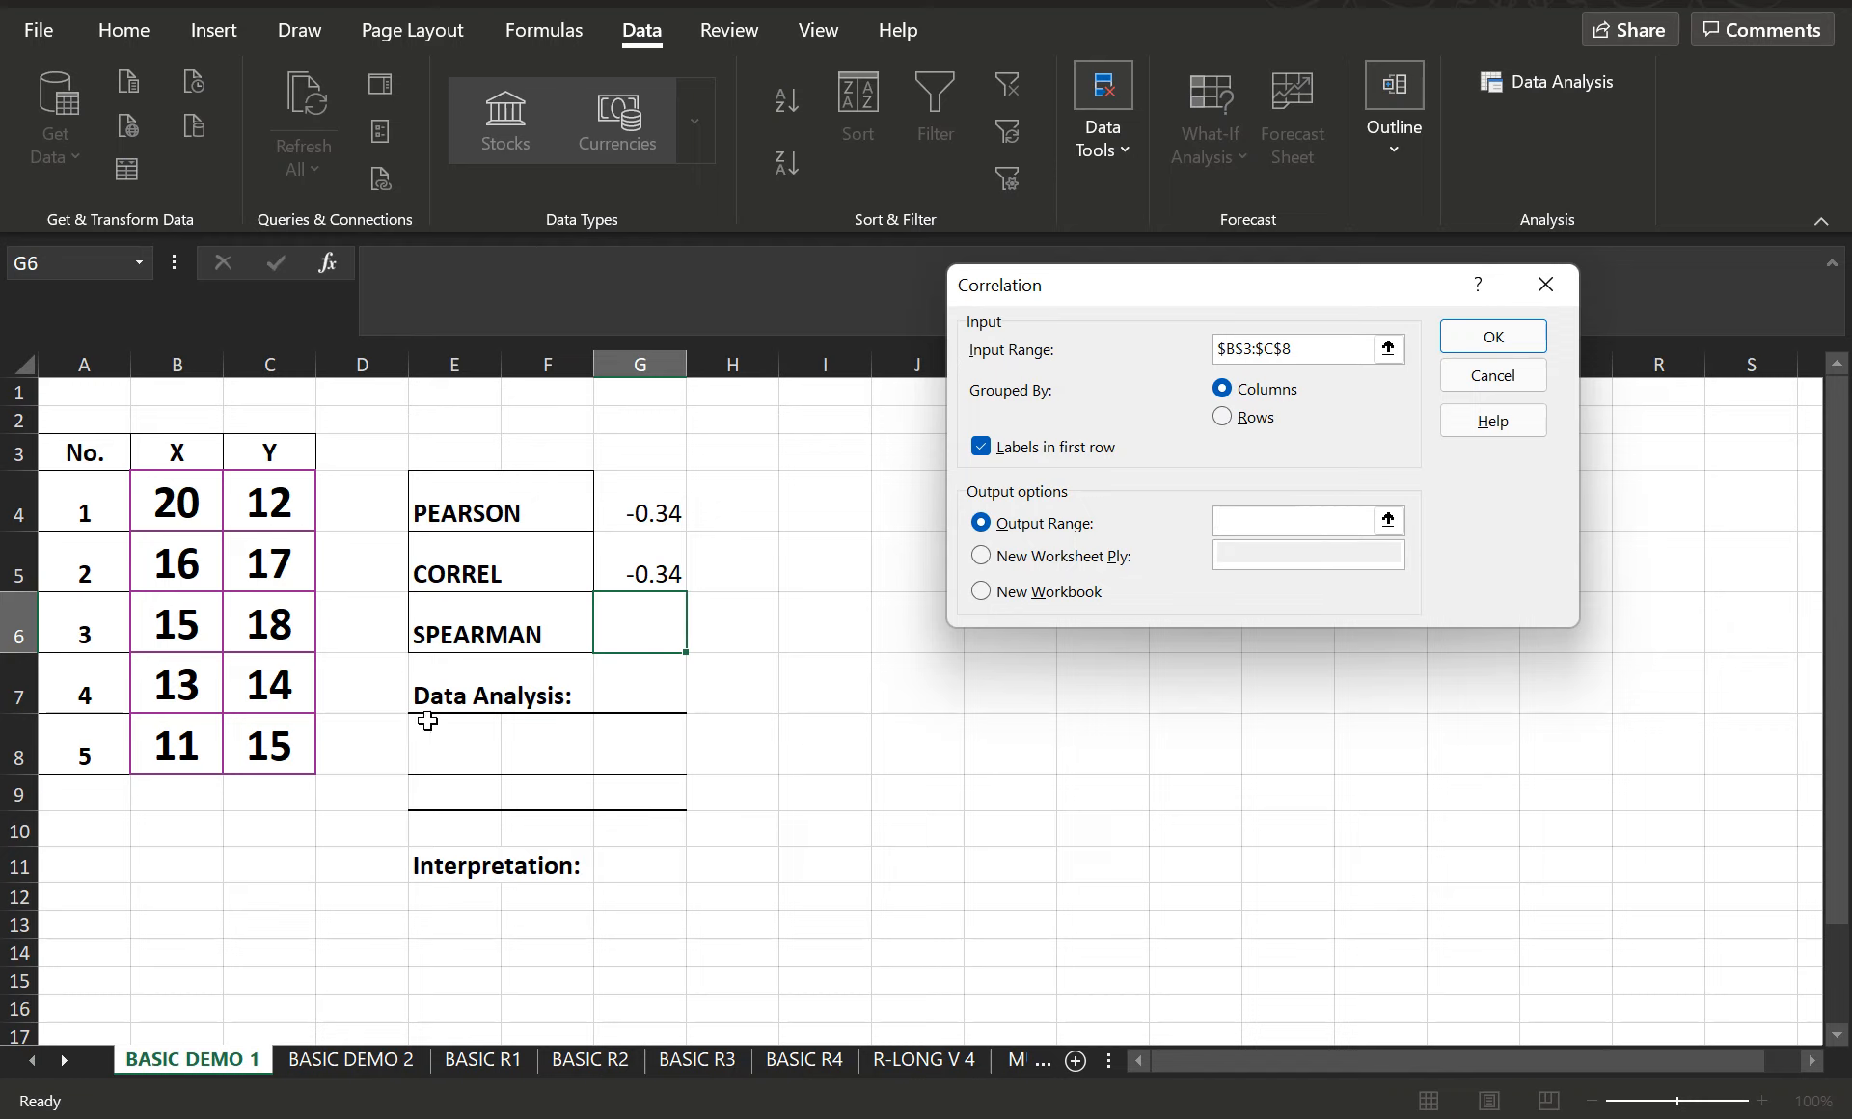
left_click(443, 751)
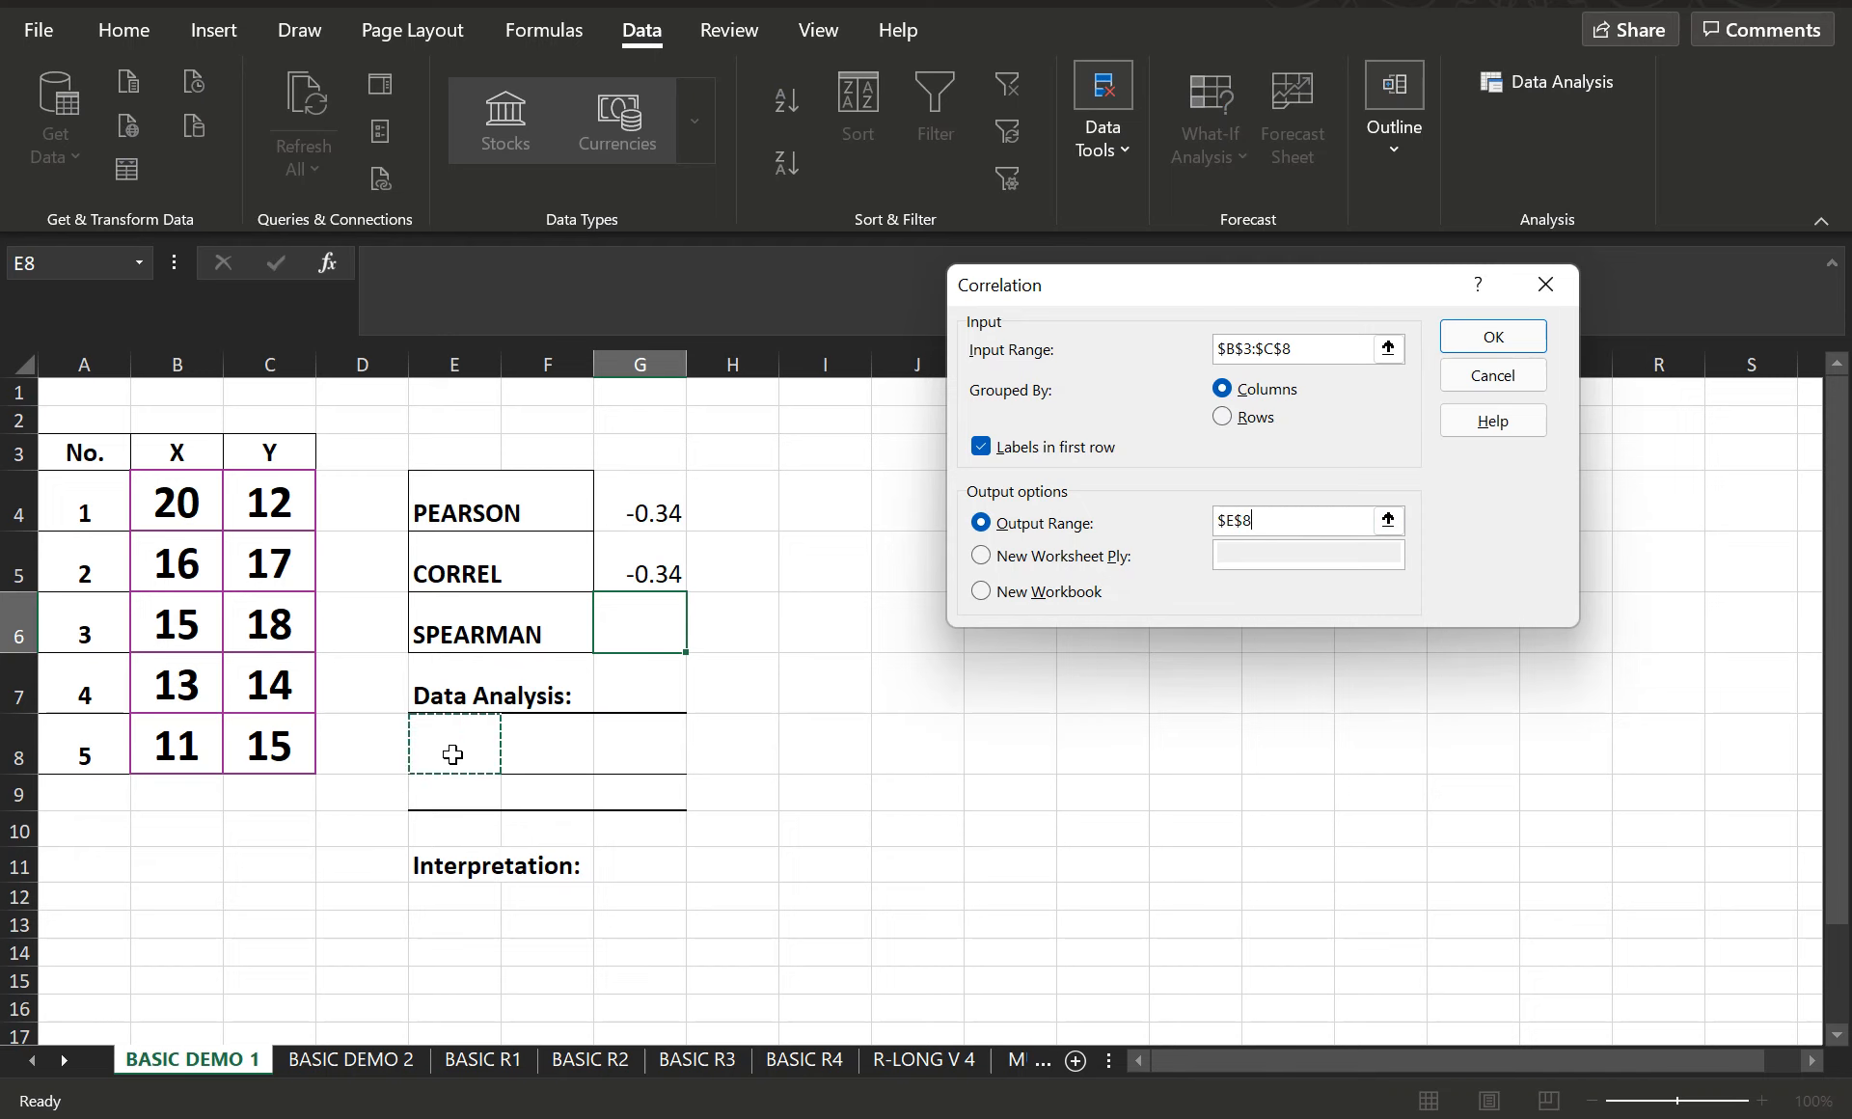
left_click(1496, 343)
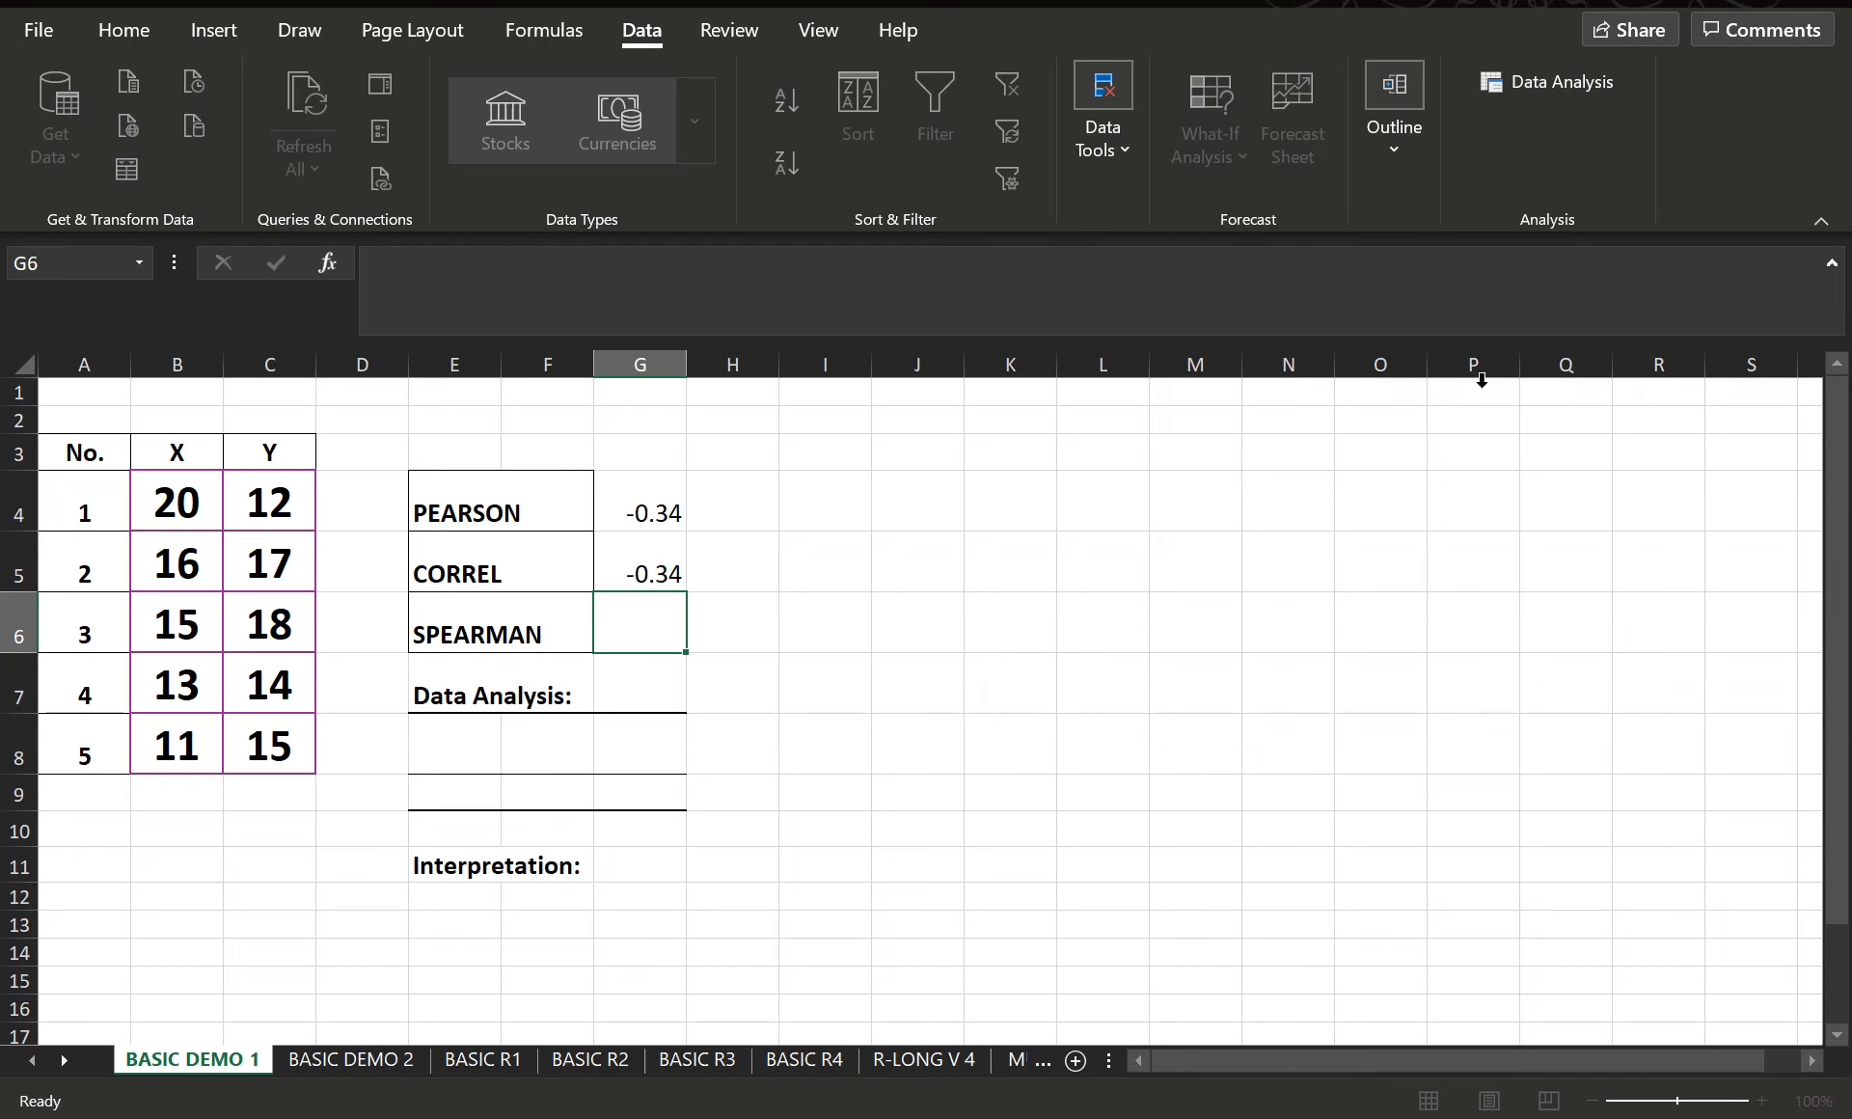
left_click(894, 781)
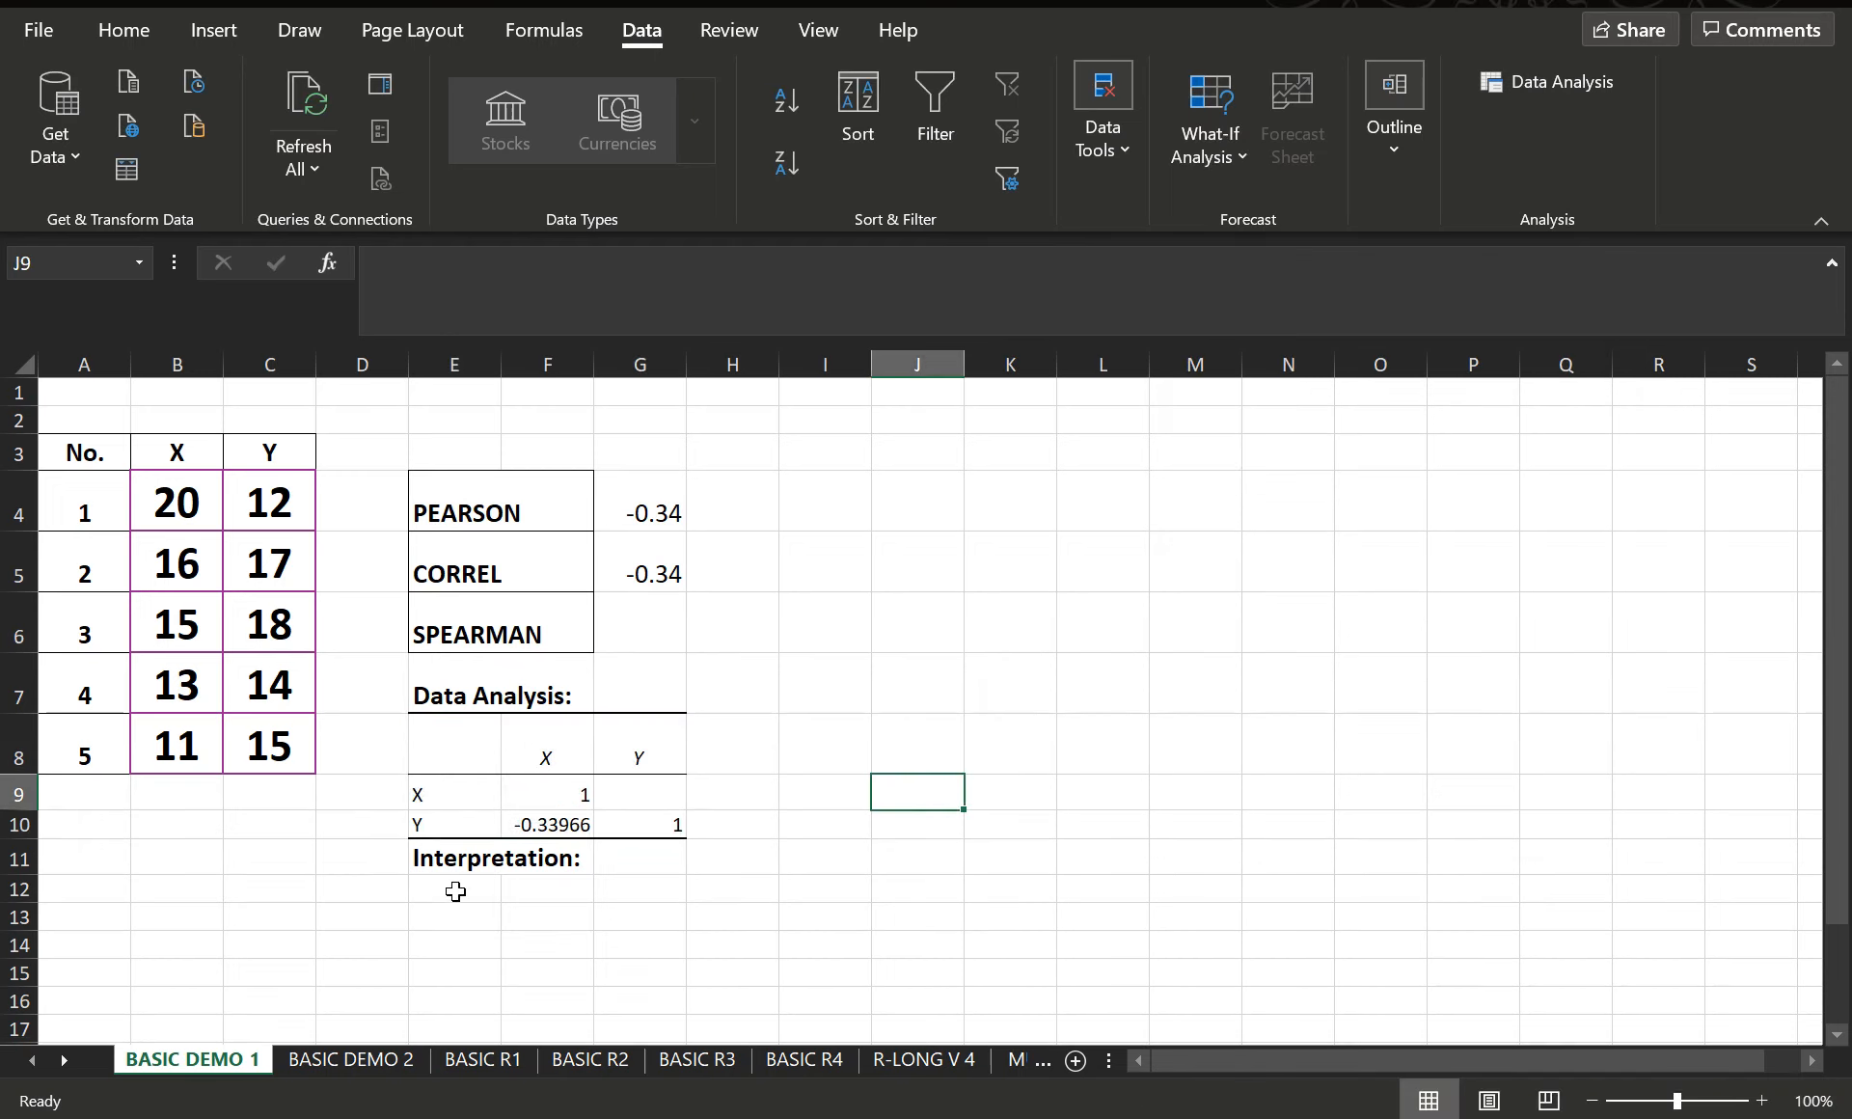
- Bold the coefficients in cells F9, F10 and G10 of the correlation matrix
left_click(563, 826)
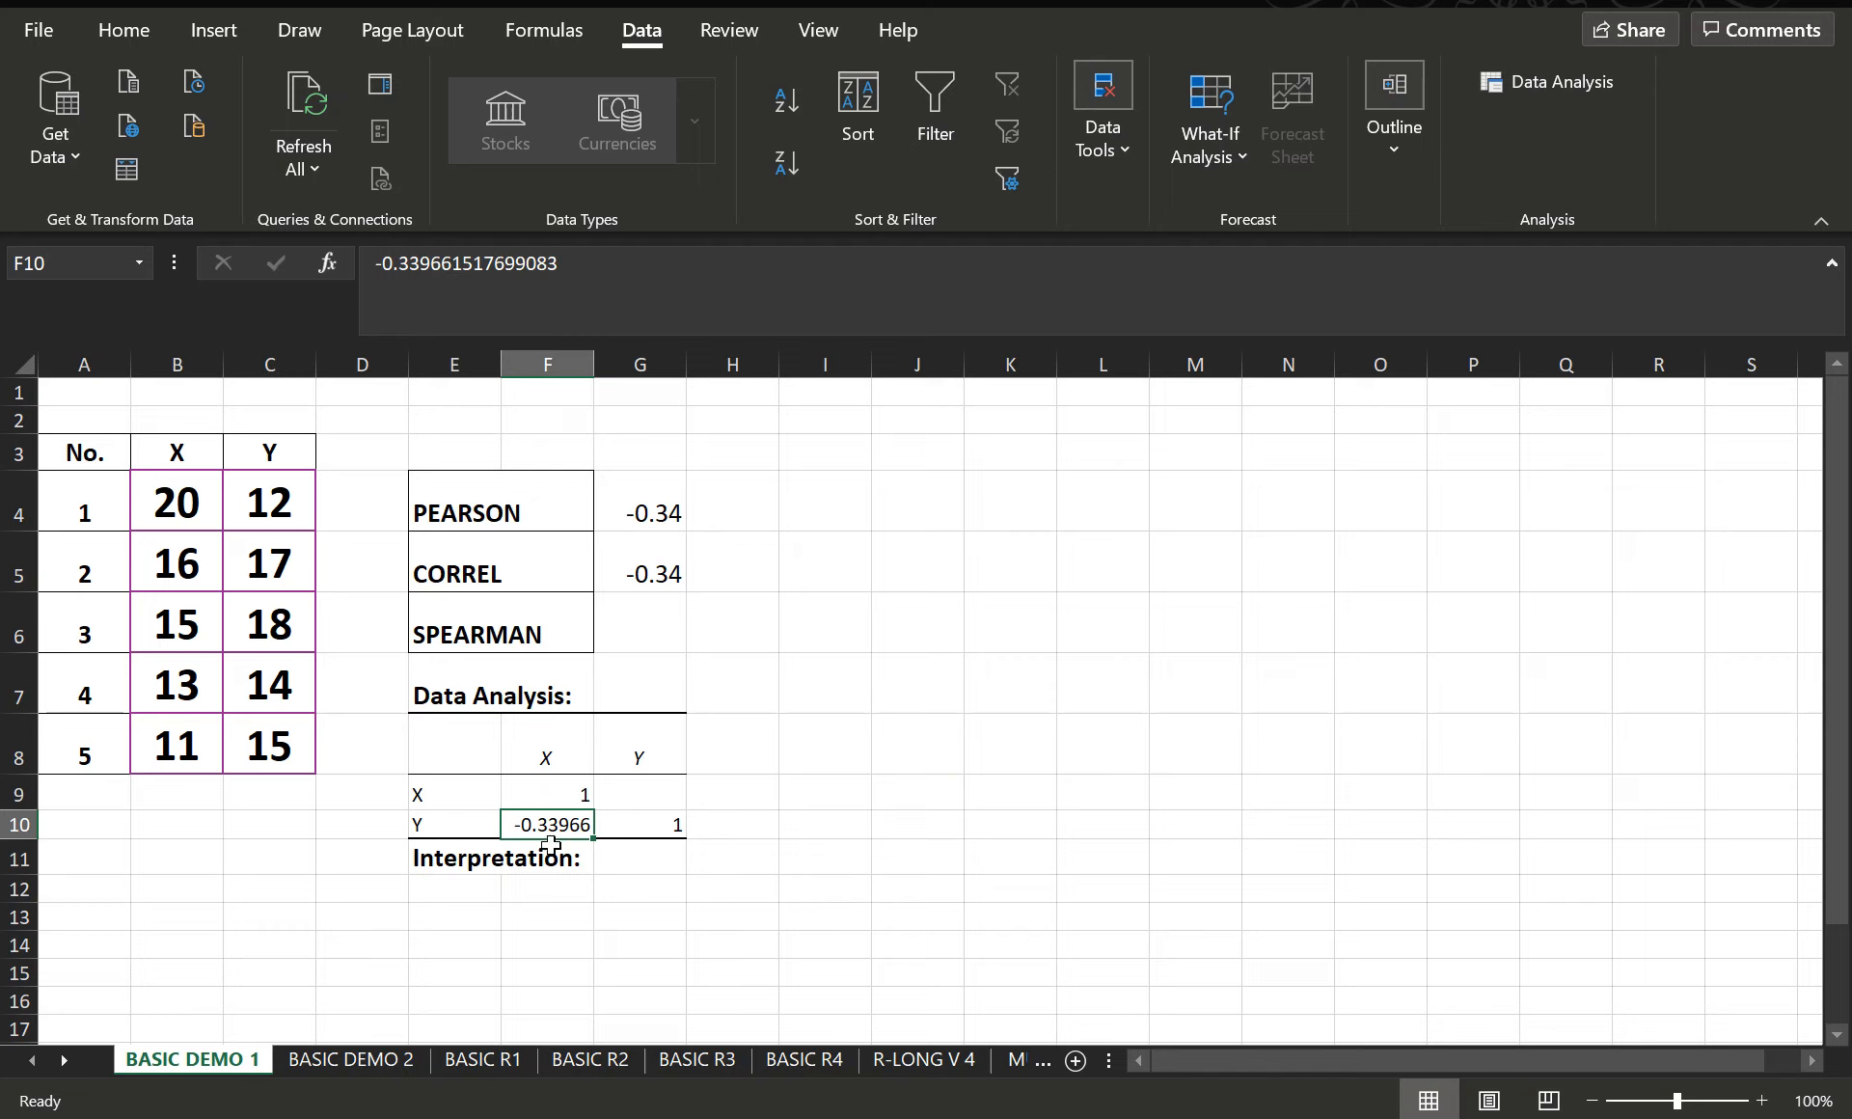
left_click(144, 37)
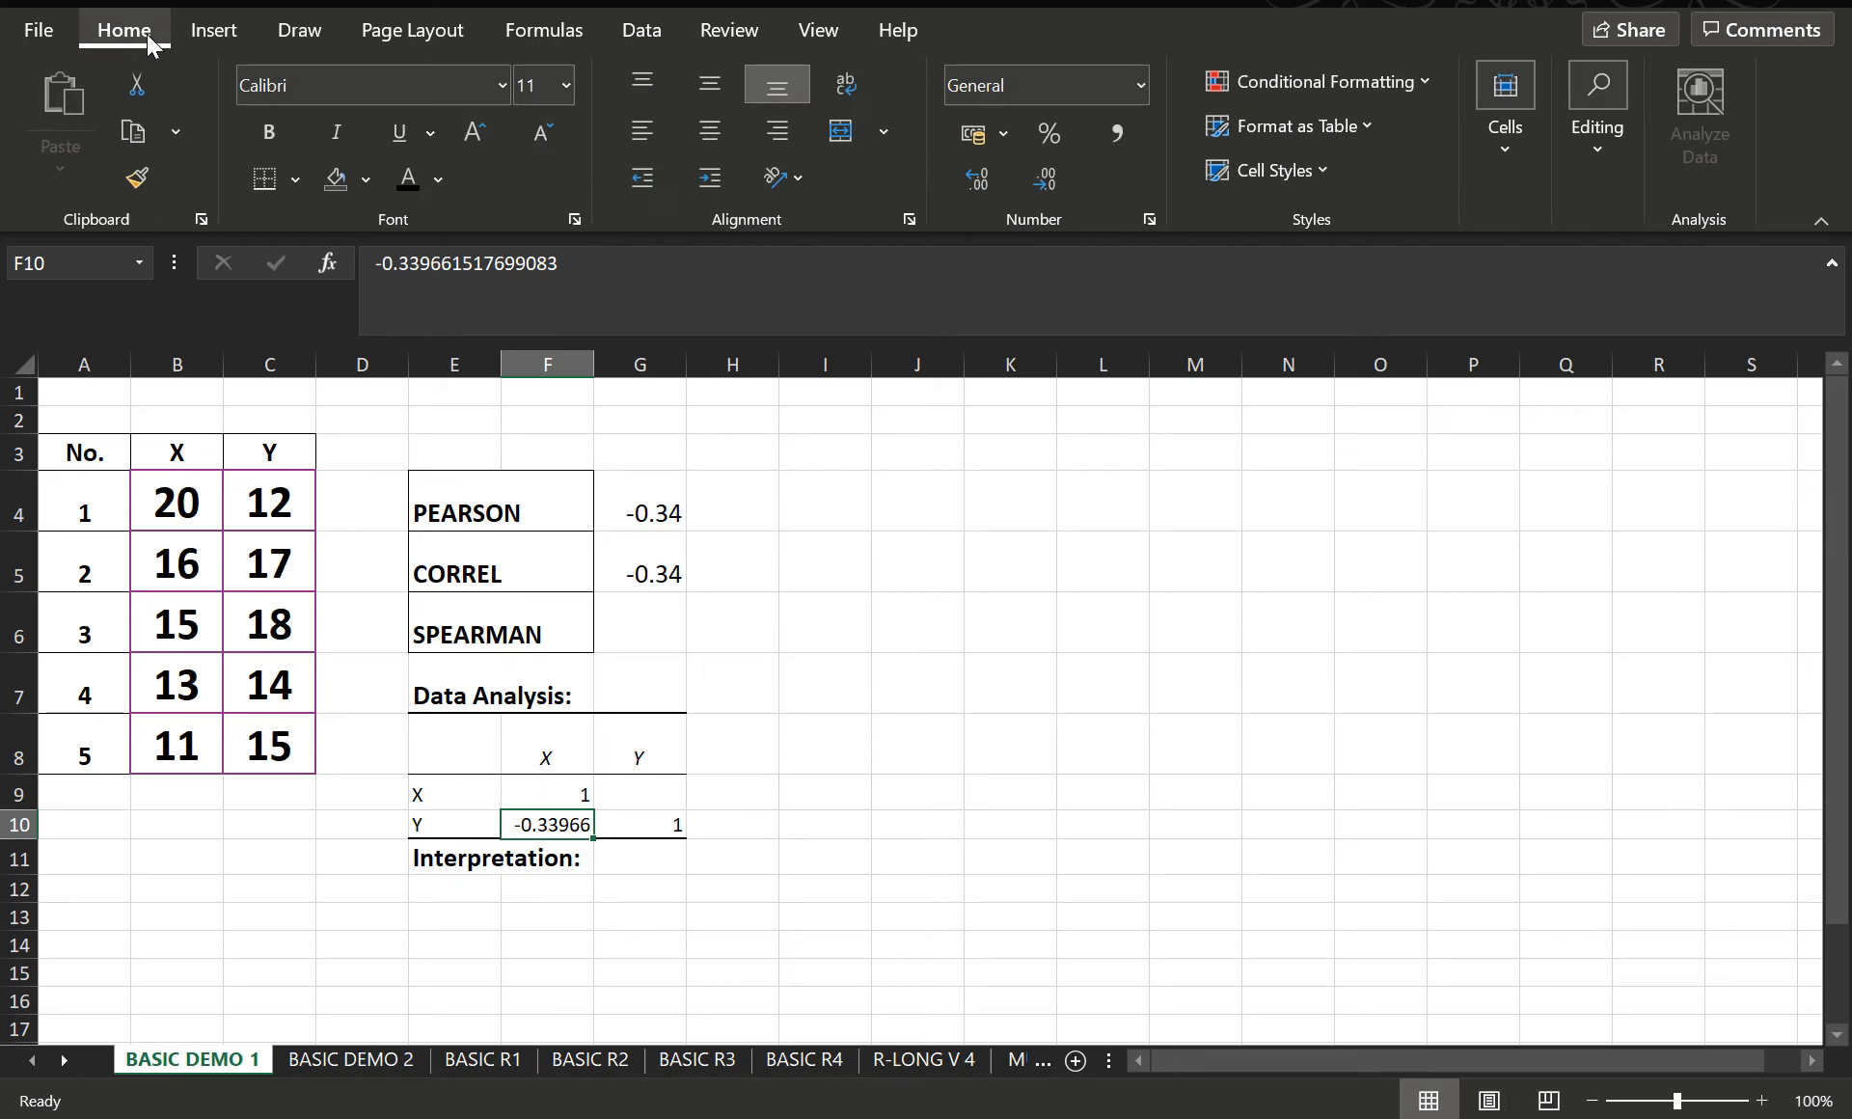
left_click(270, 133)
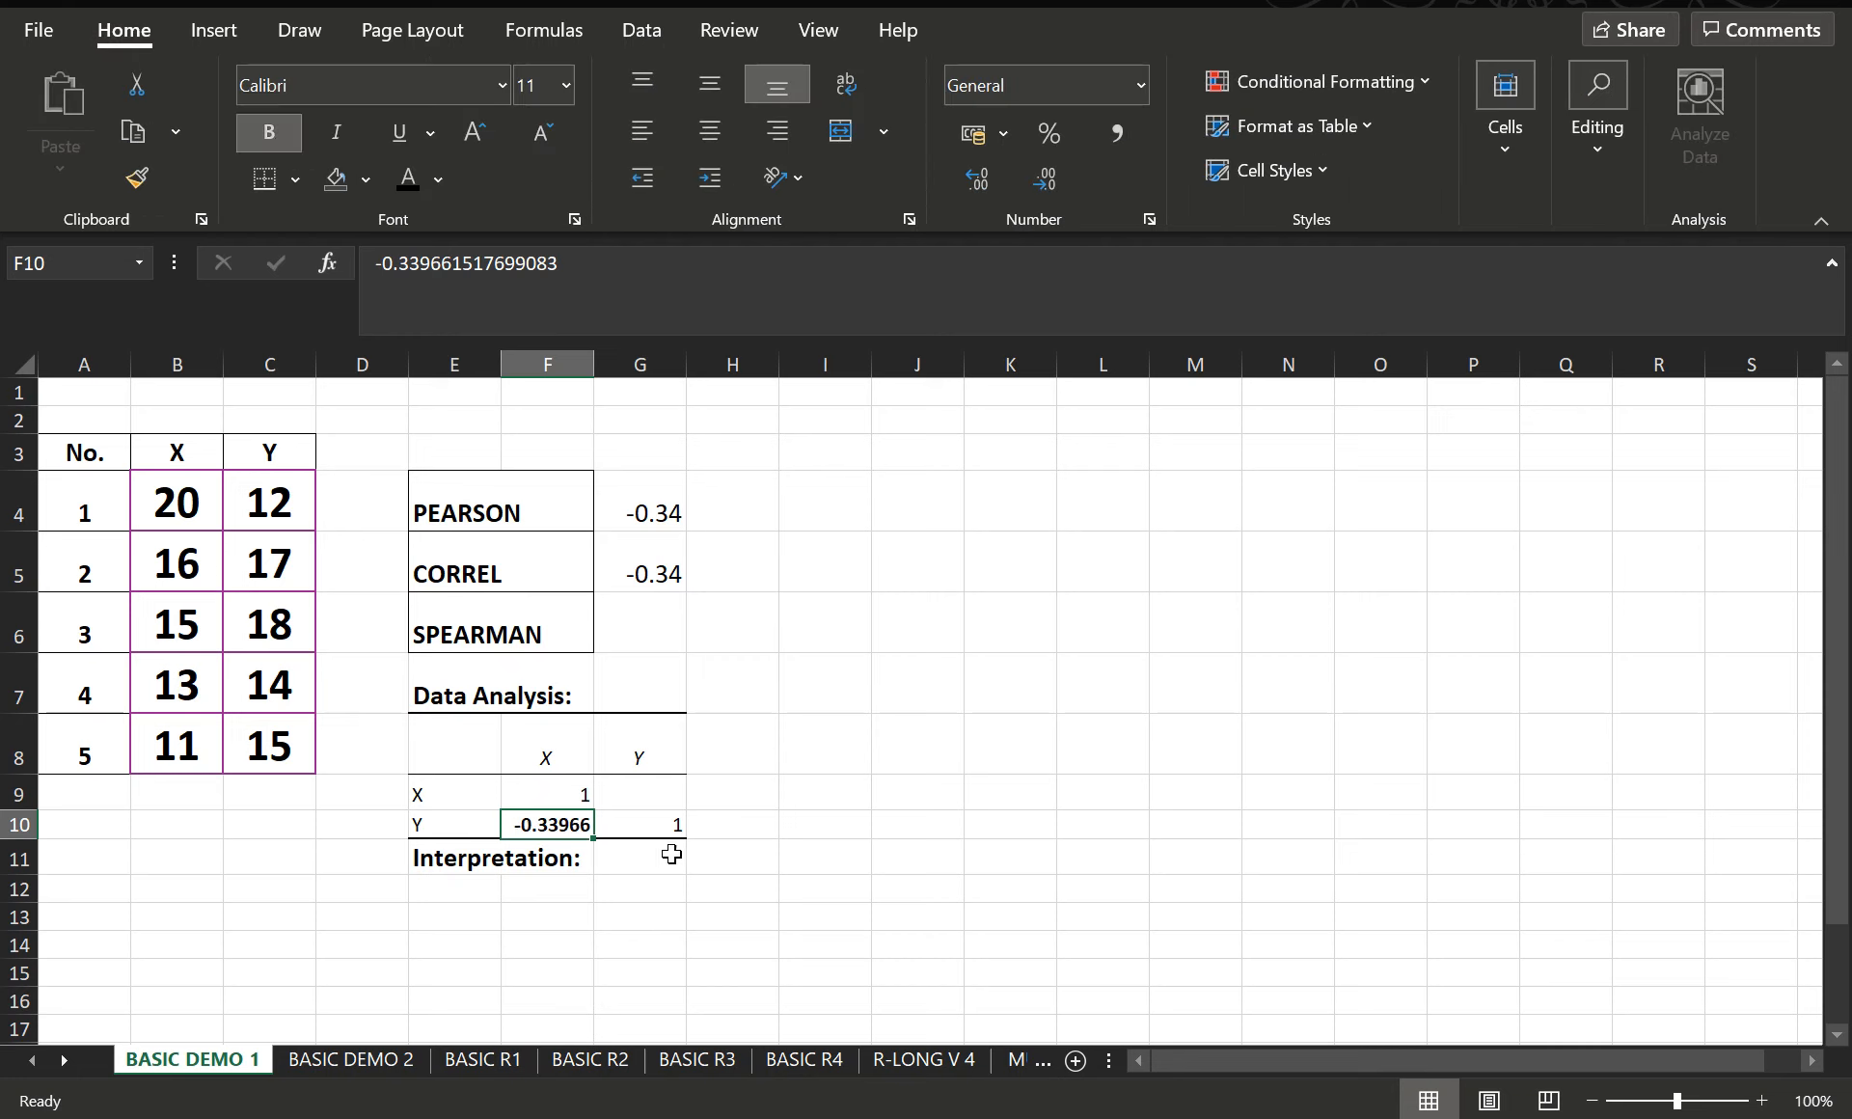
left_click(547, 787)
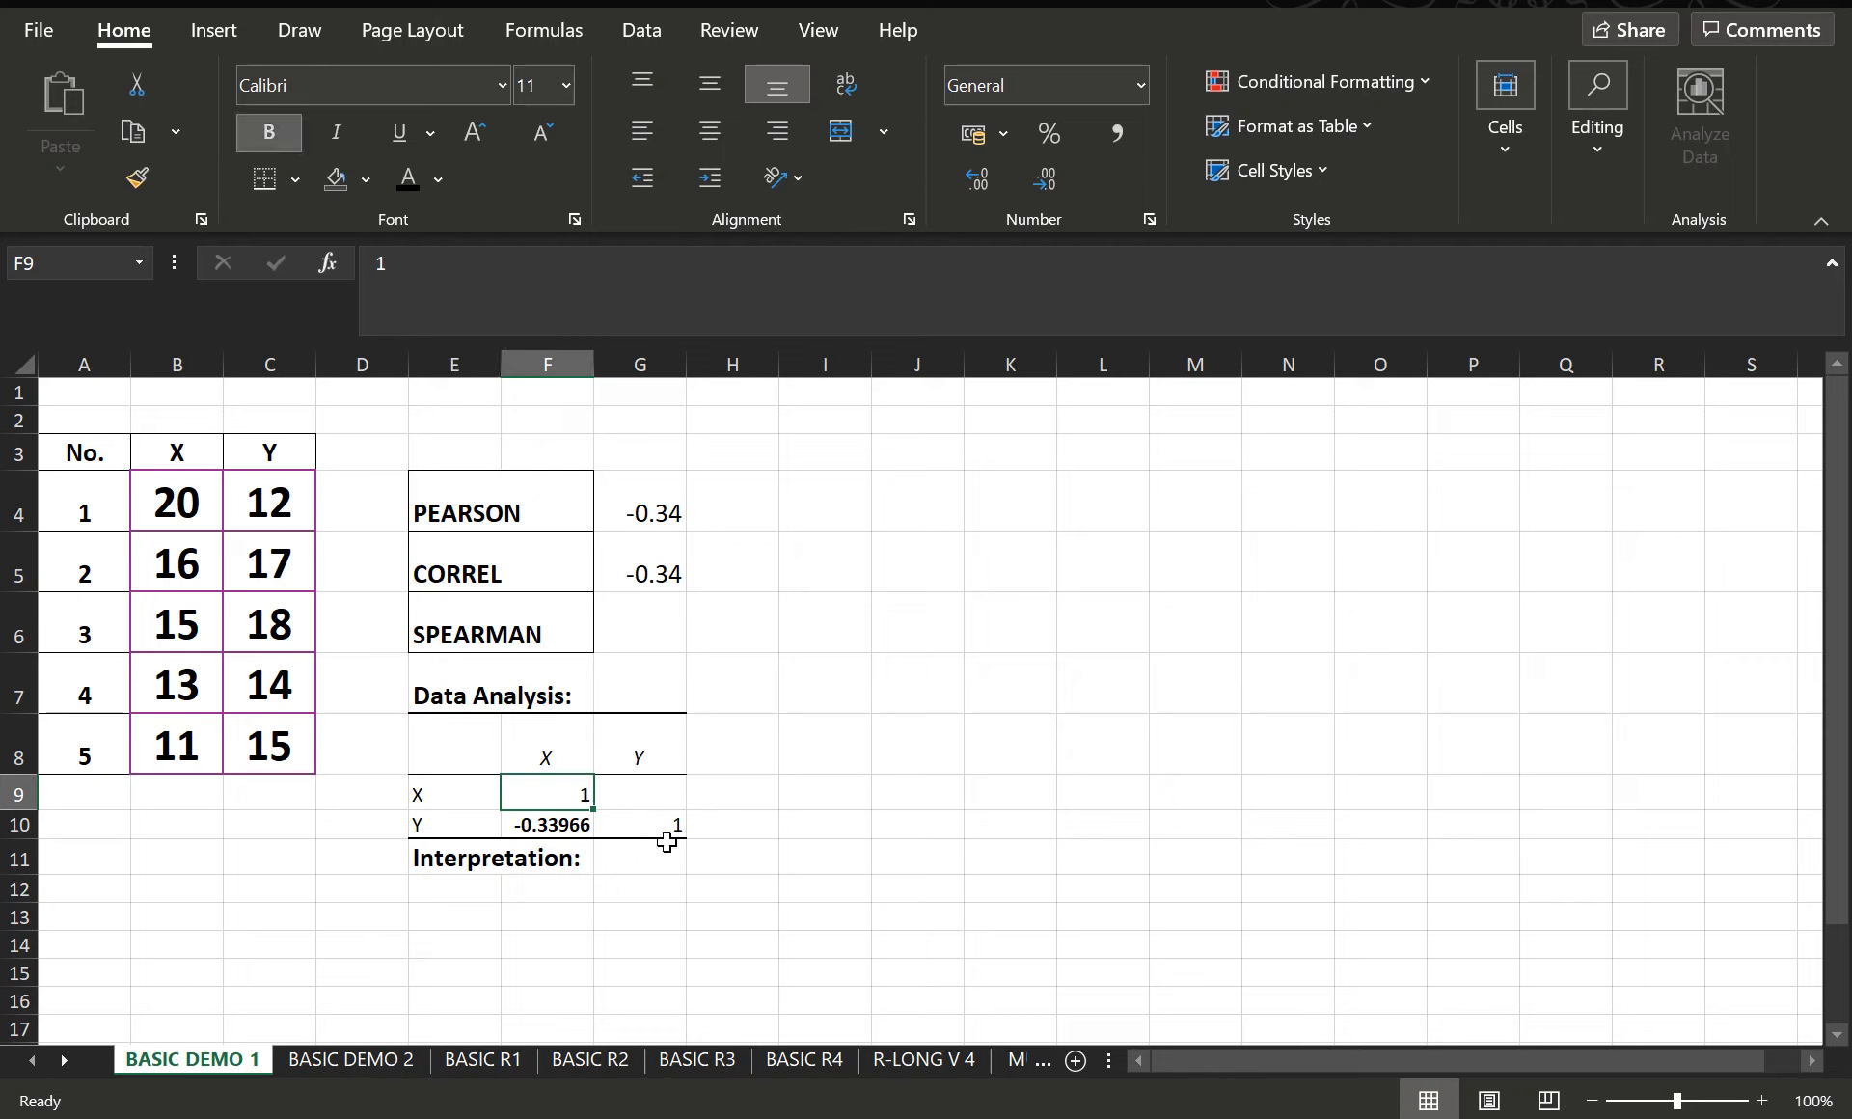
left_click(666, 826)
left_click(276, 129)
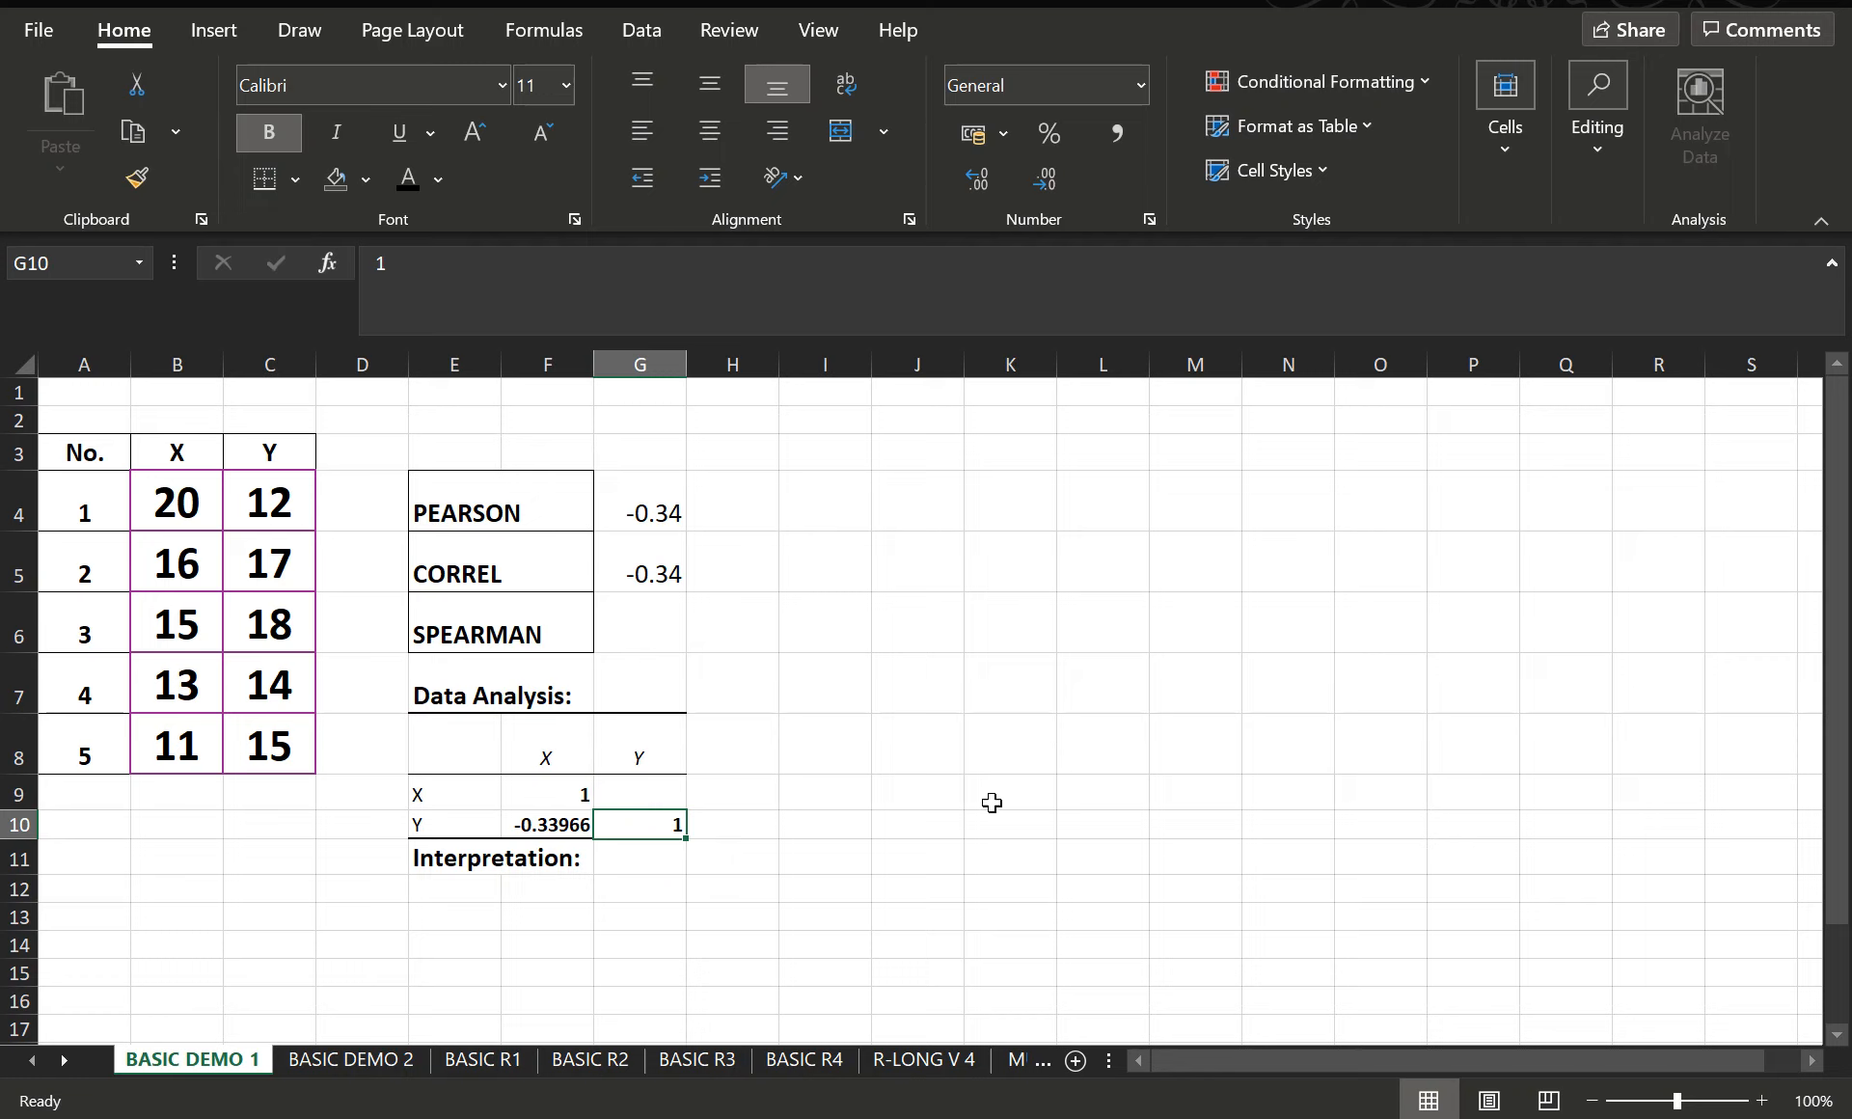
- Examine the diagonal values of the correlation matrix, comparing its X row and column headings with the X data in B4:B8
left_click(546, 751)
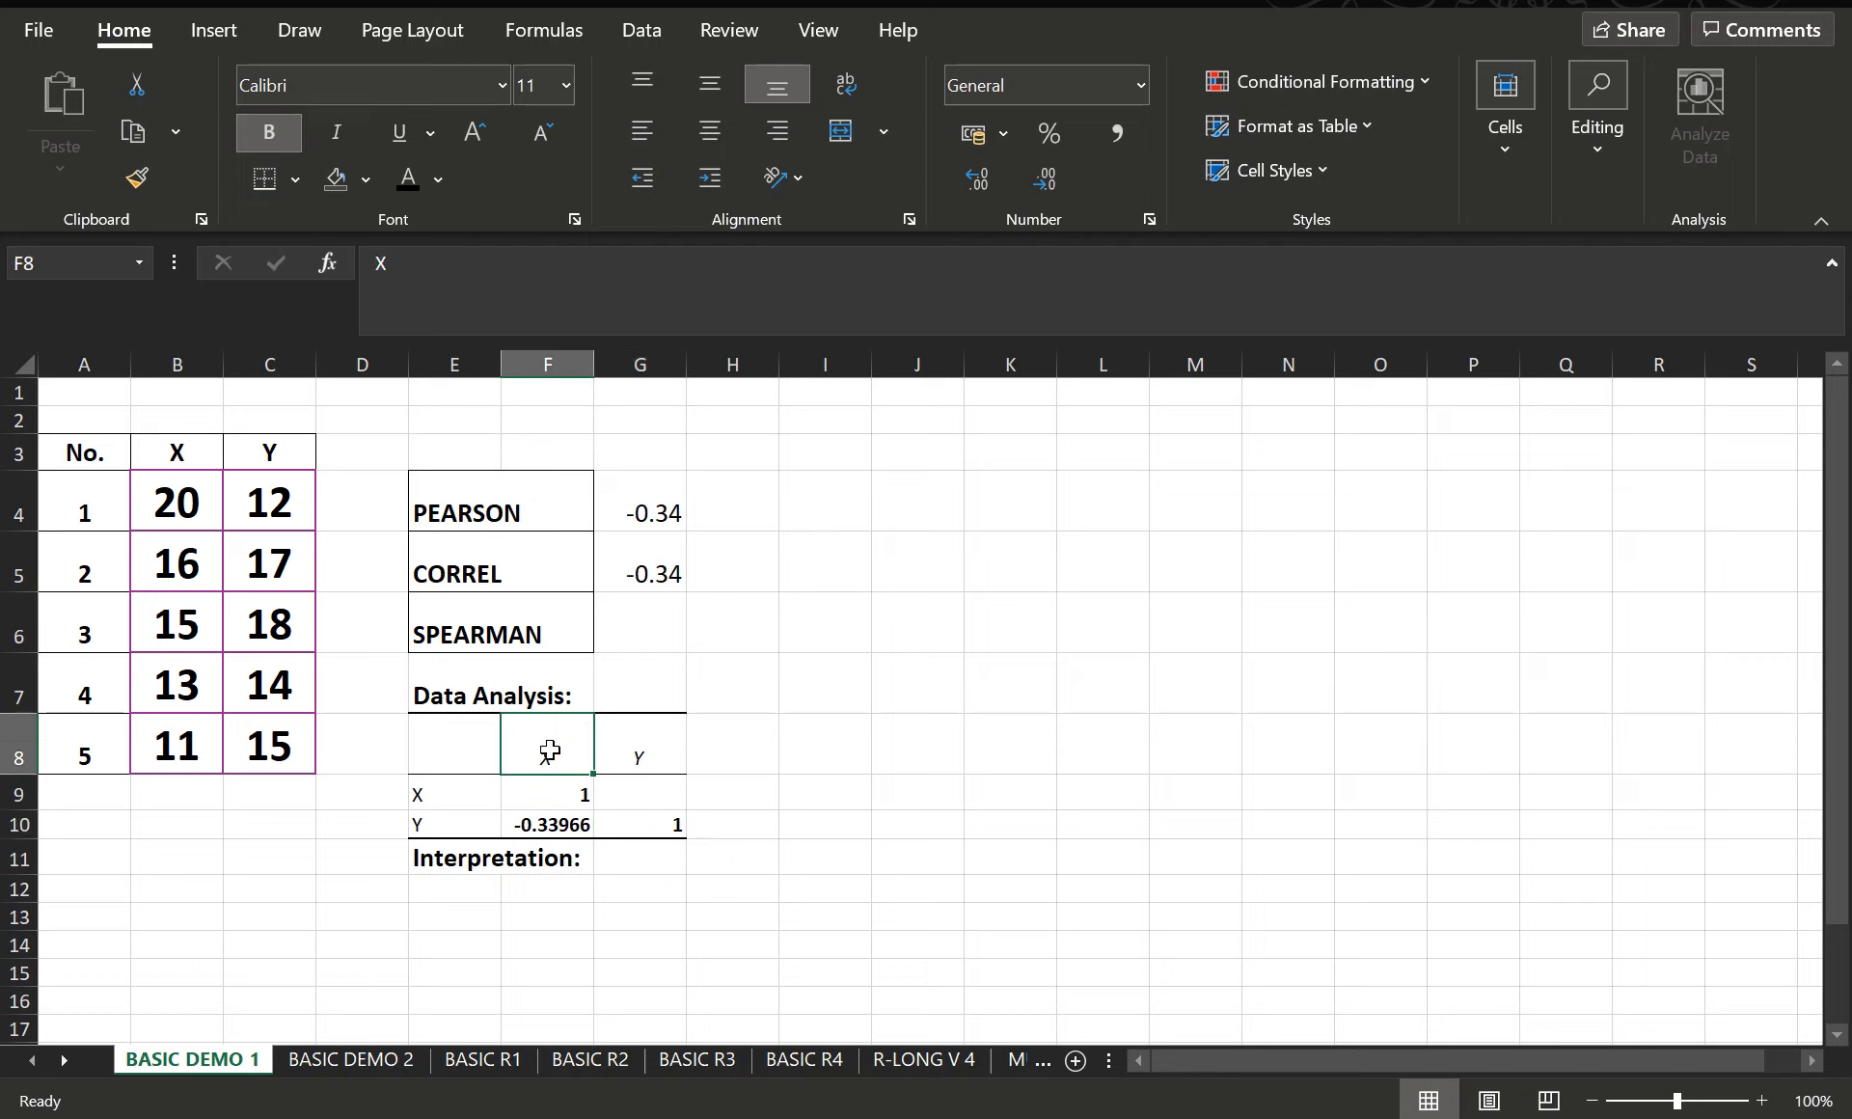
left_click(415, 795)
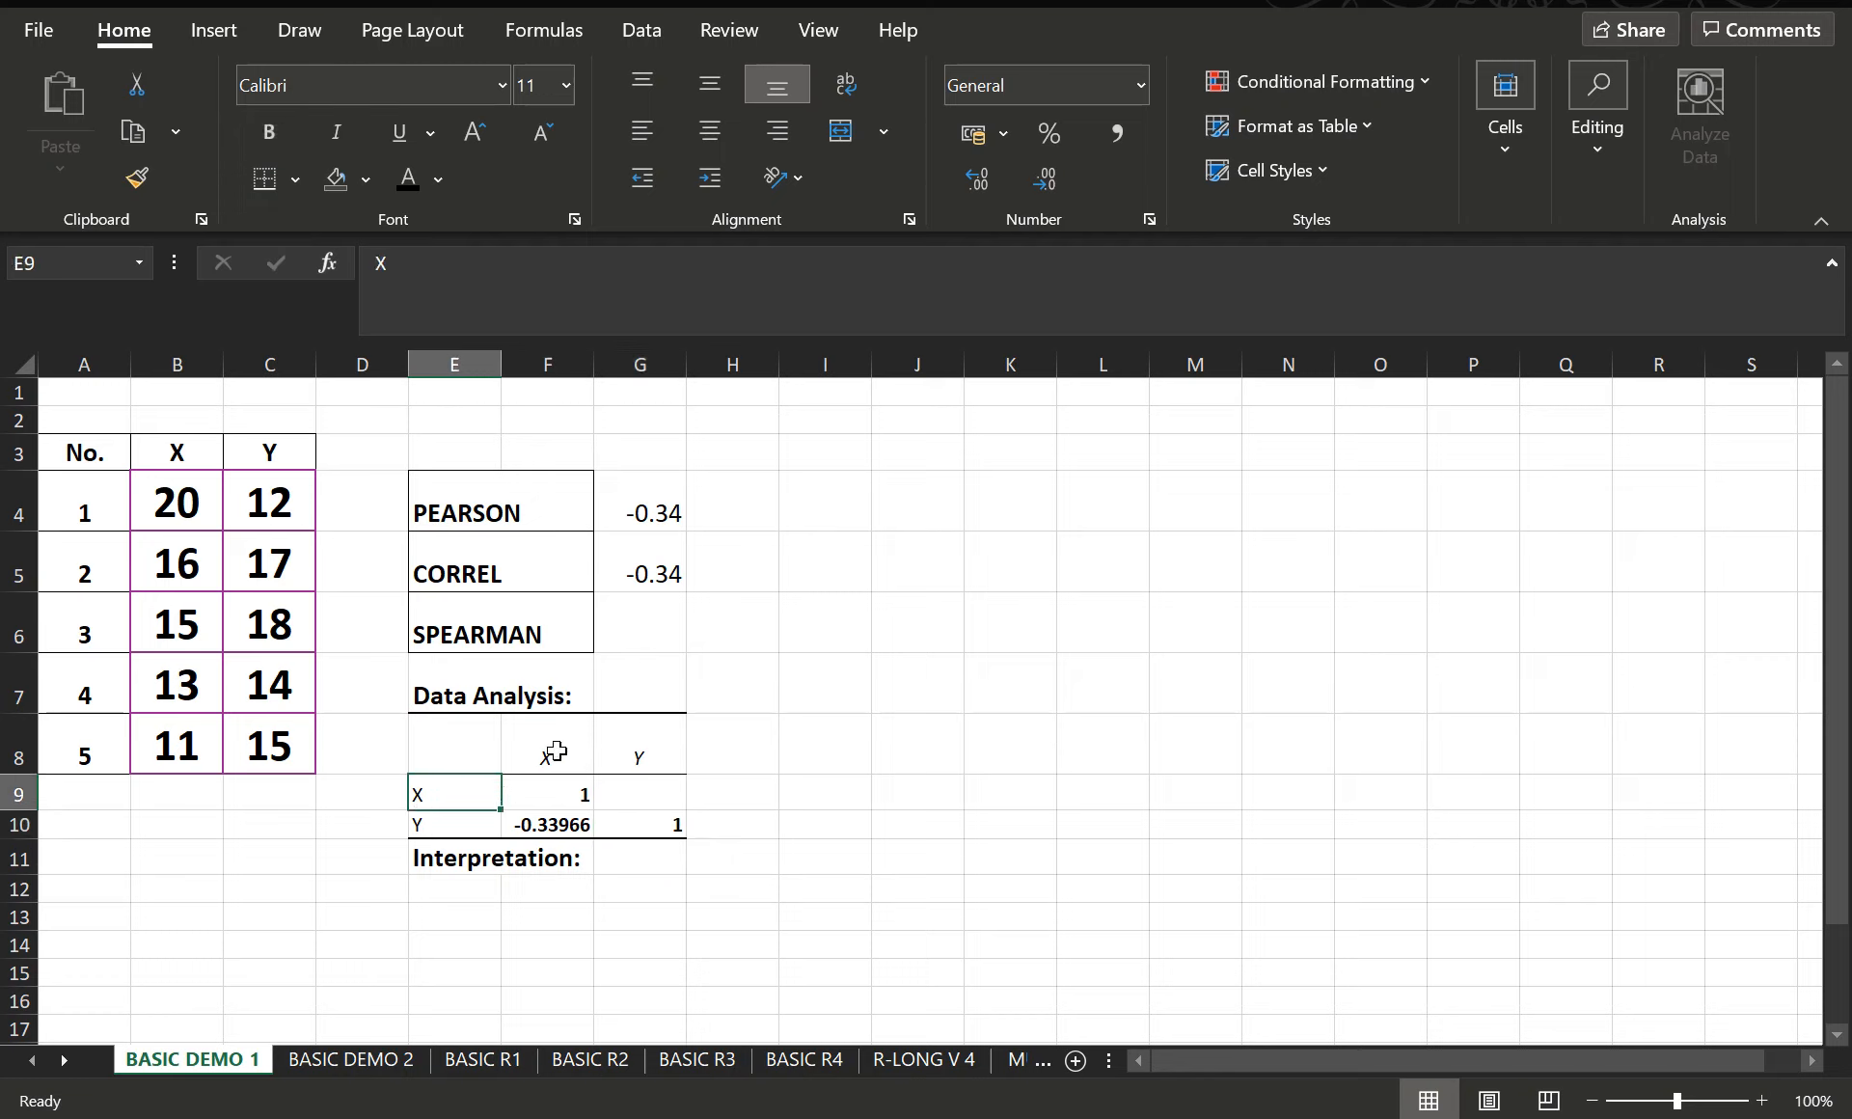
left_click(525, 751)
left_click(448, 793)
left_click_drag(177, 501, 176, 742)
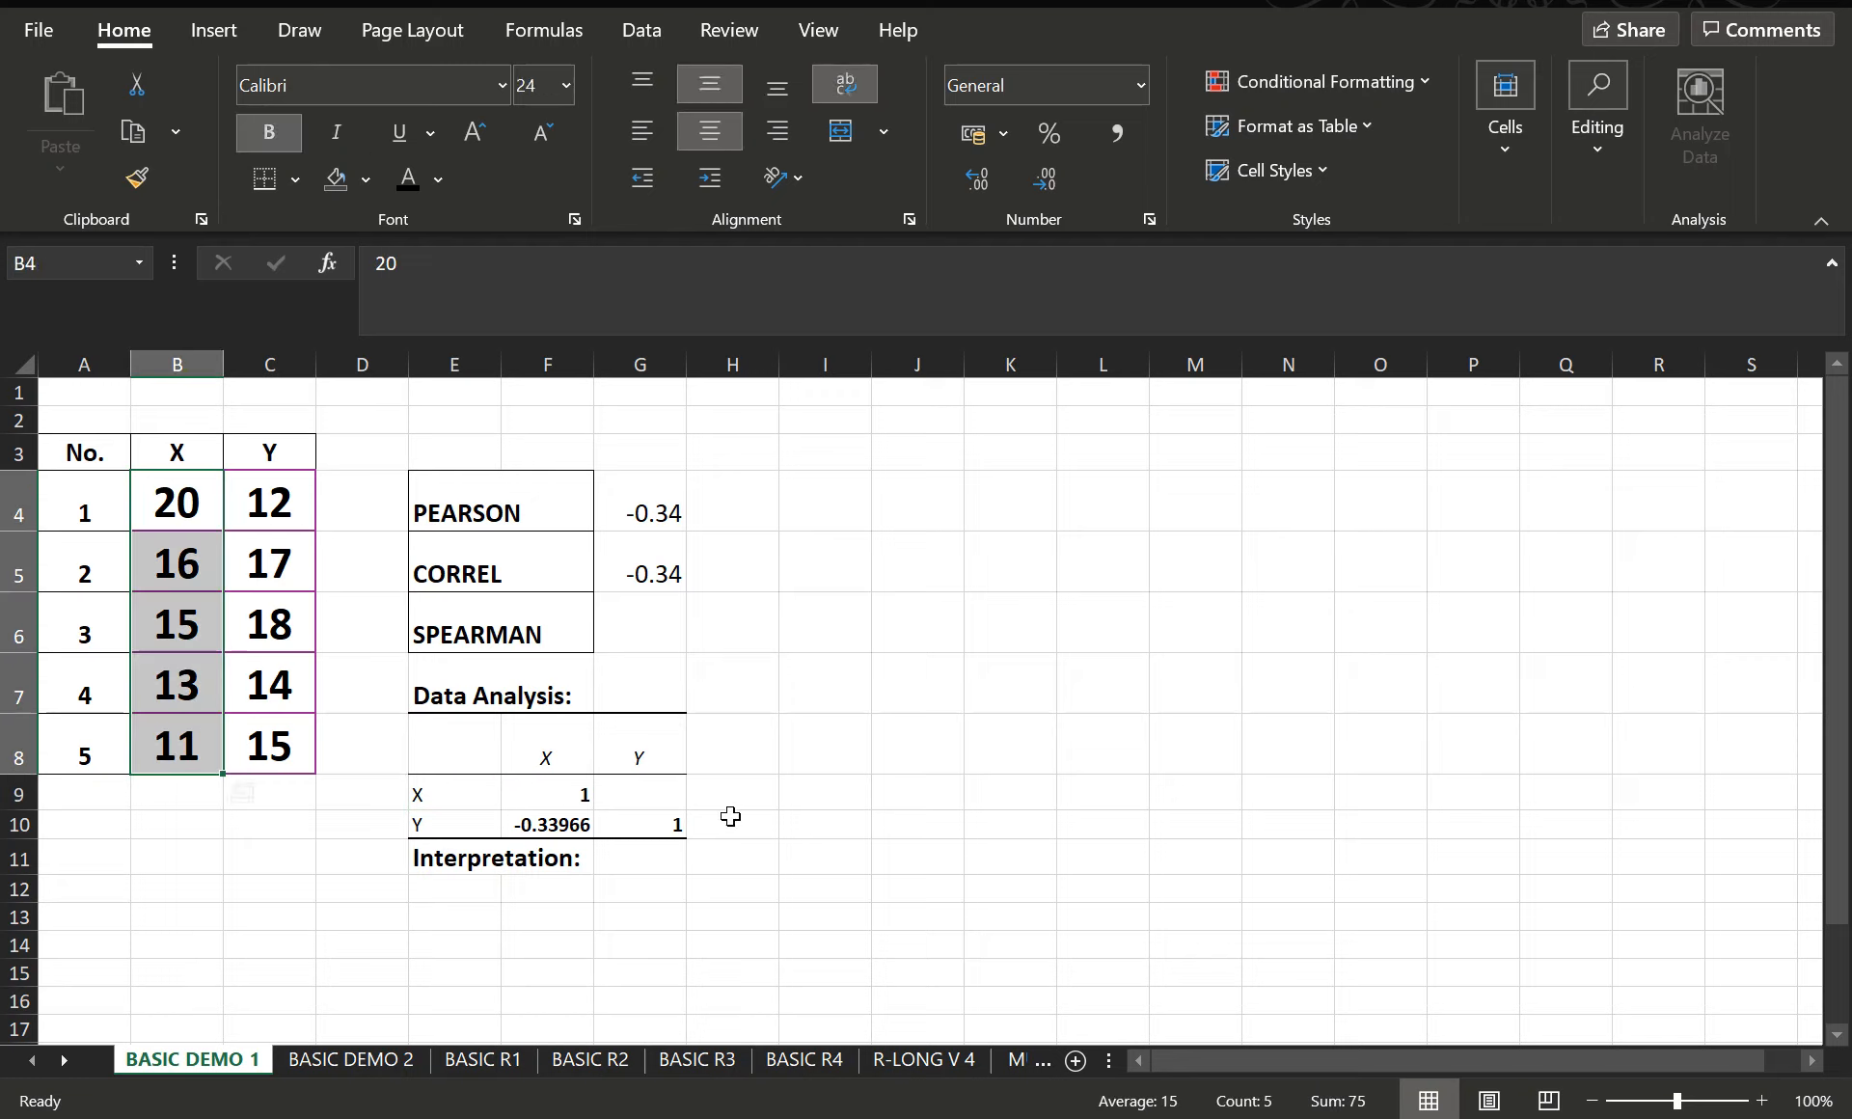
left_click(549, 789)
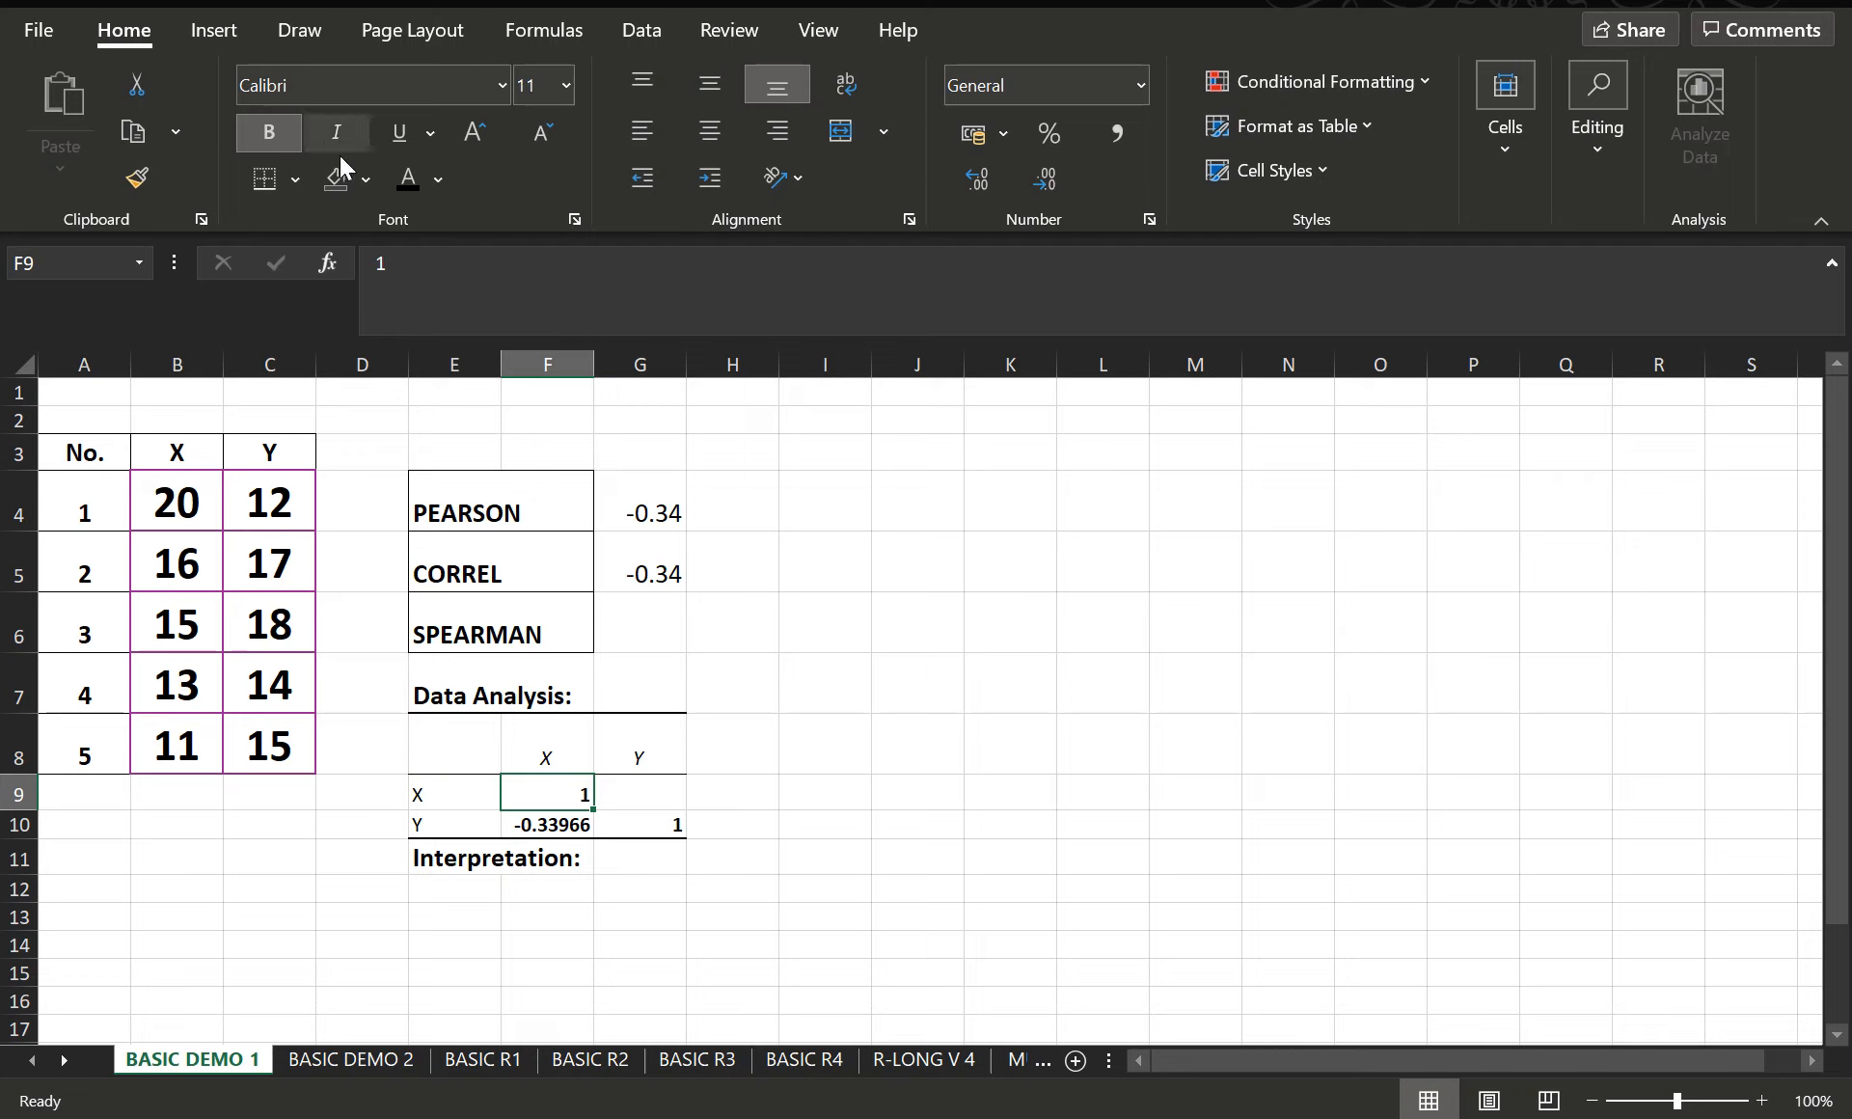
left_click(656, 822)
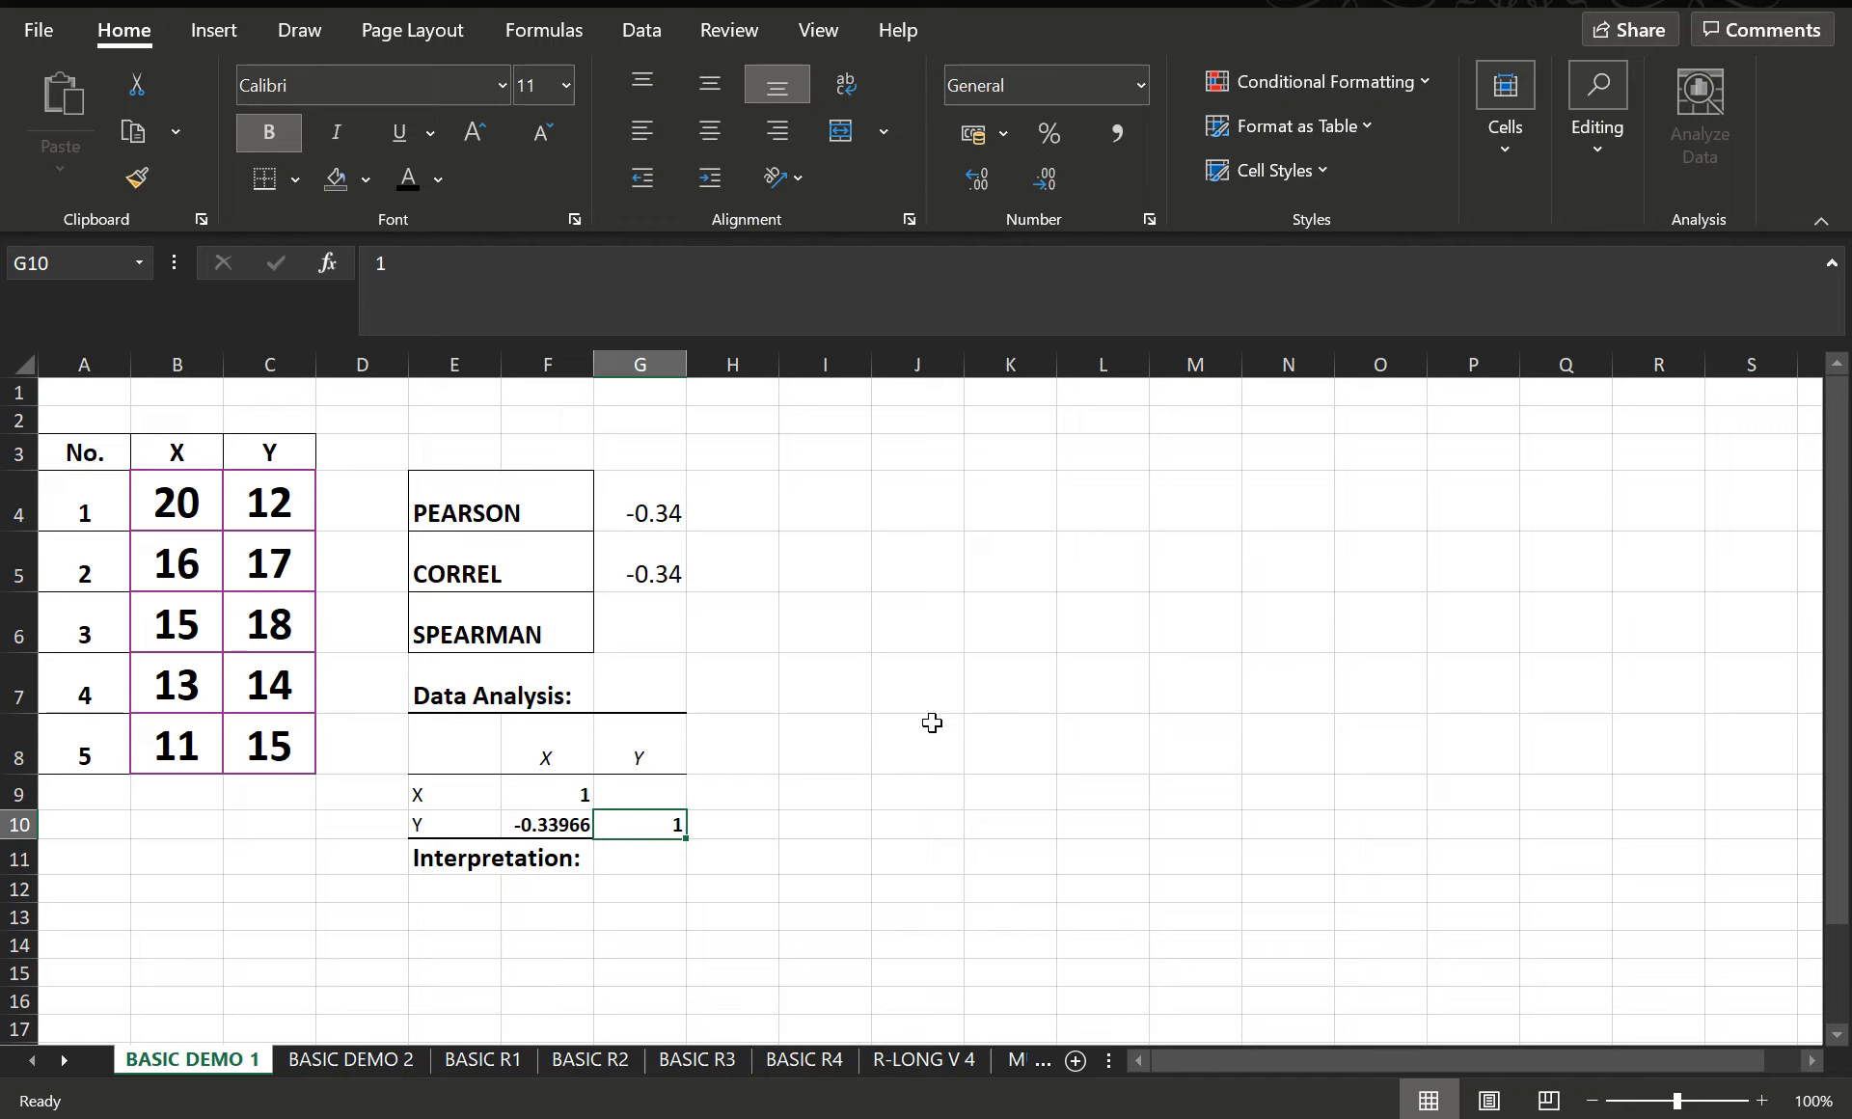
- Try to enter a SPEARMAN function in cell G6, then clear the entry
left_click(656, 626)
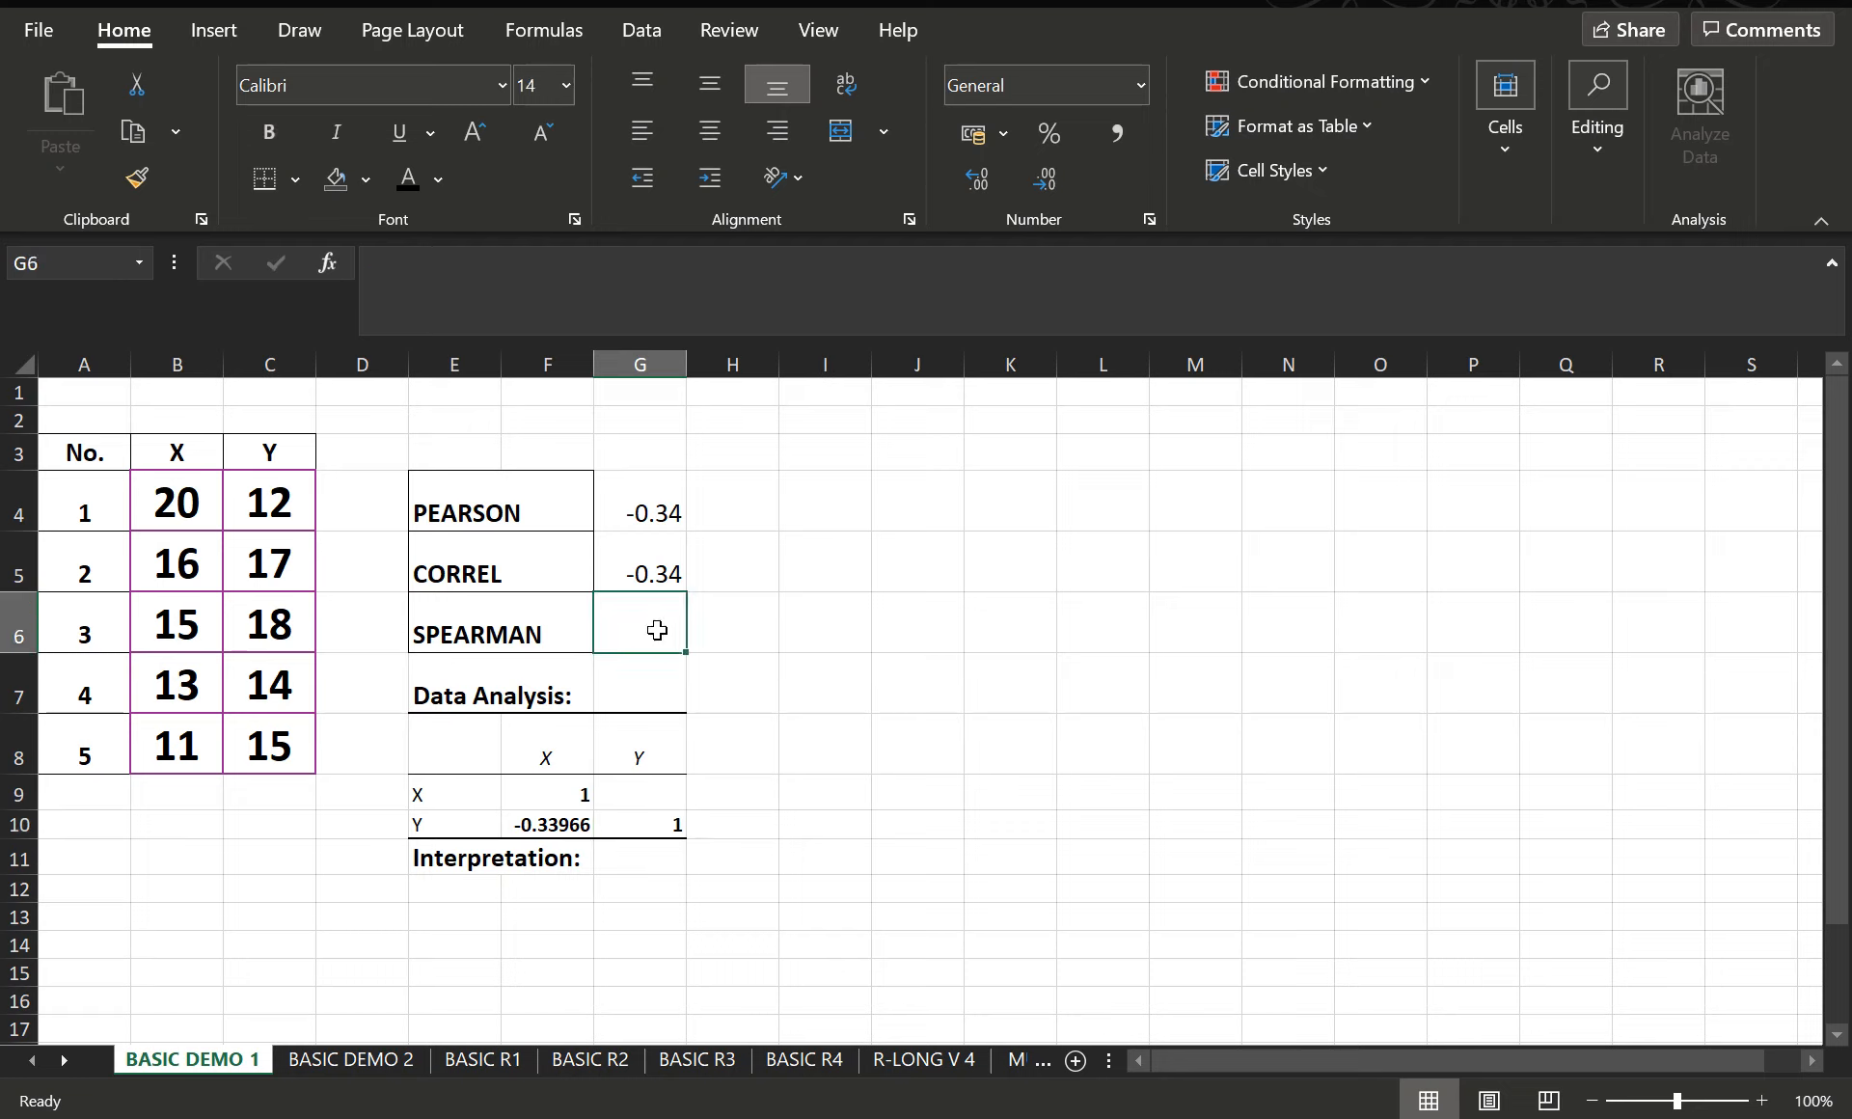
type("=SPEA")
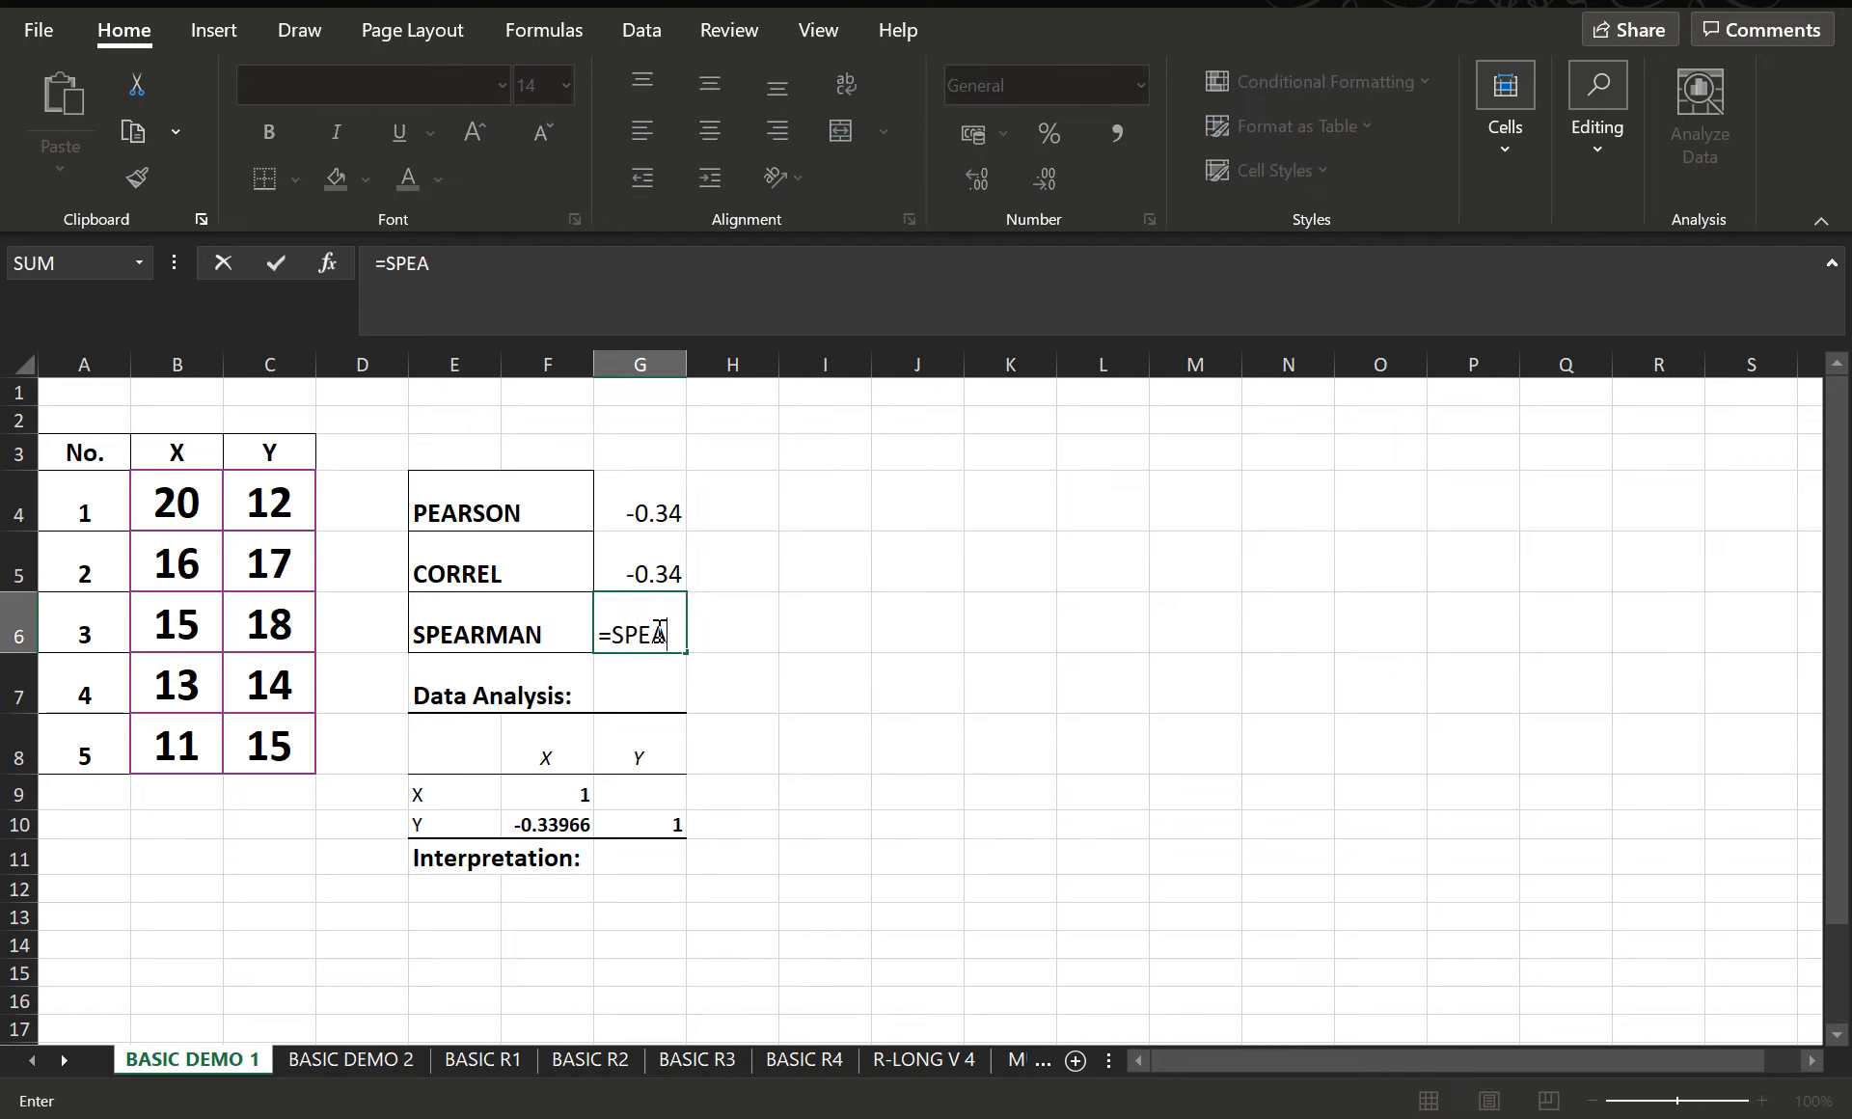
type("RMAN")
key("BackSpace")
type("AN(")
key("BackSpace")
key("BackSpace")
key("BackSpace")
key("BackSpace")
key("BackSpace")
key("BackSpace")
key("BackSpace")
key("BackSpace")
key("BackSpace")
key("BackSpace")
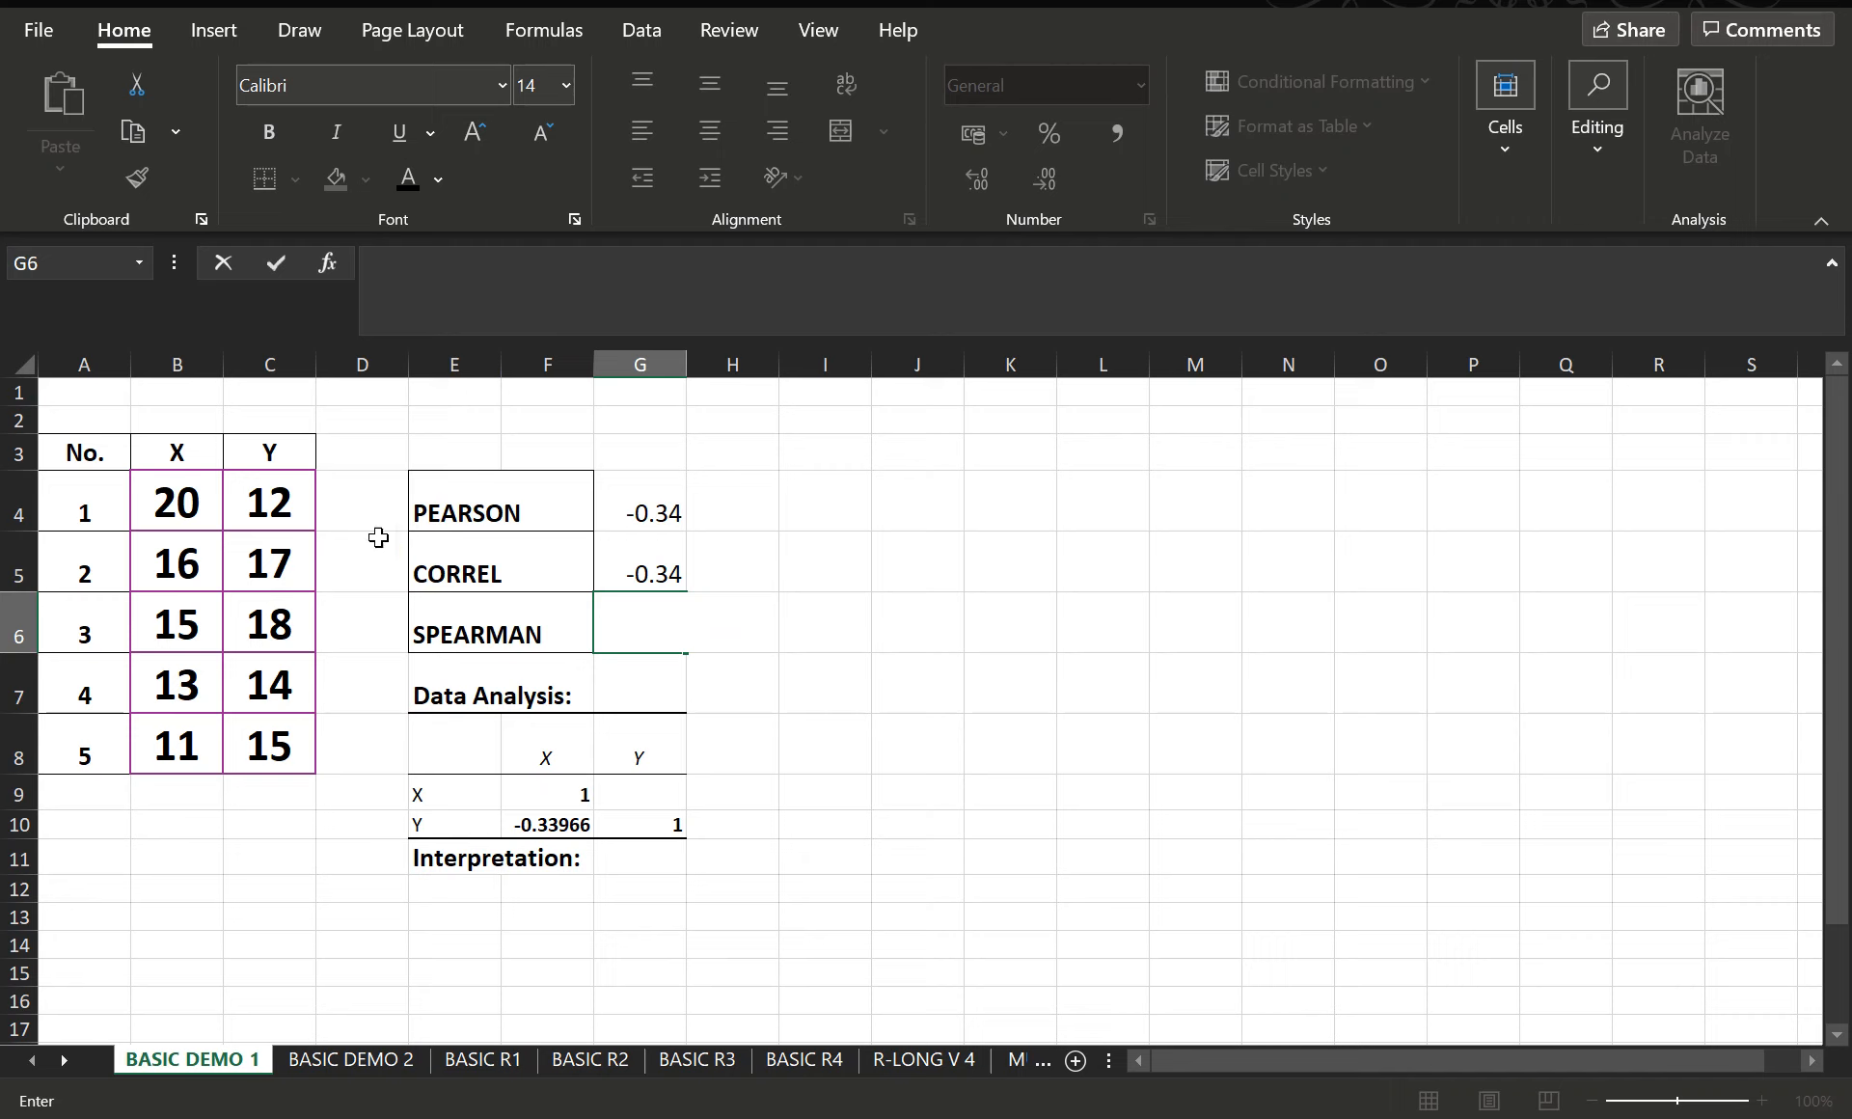
- Insert a new blank column before column E
left_click(456, 367)
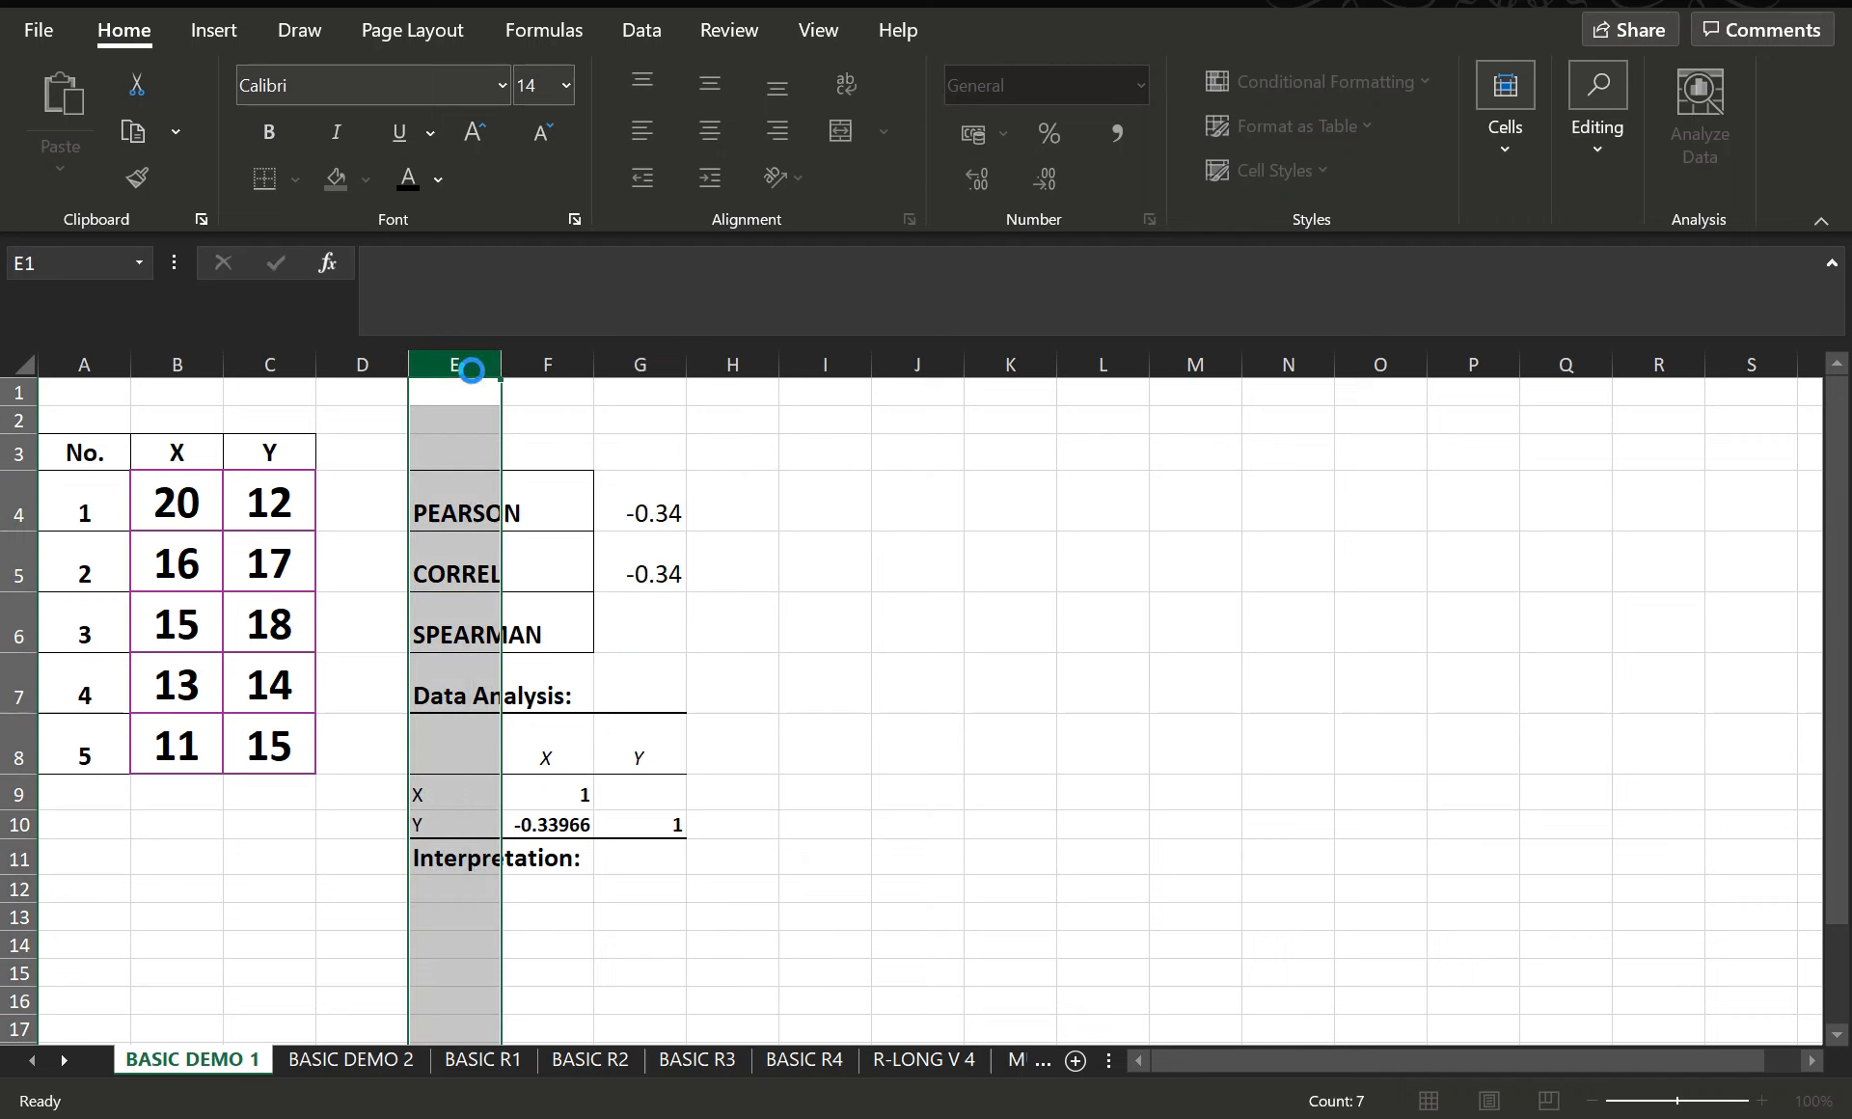
right_click(459, 368)
left_click(562, 618)
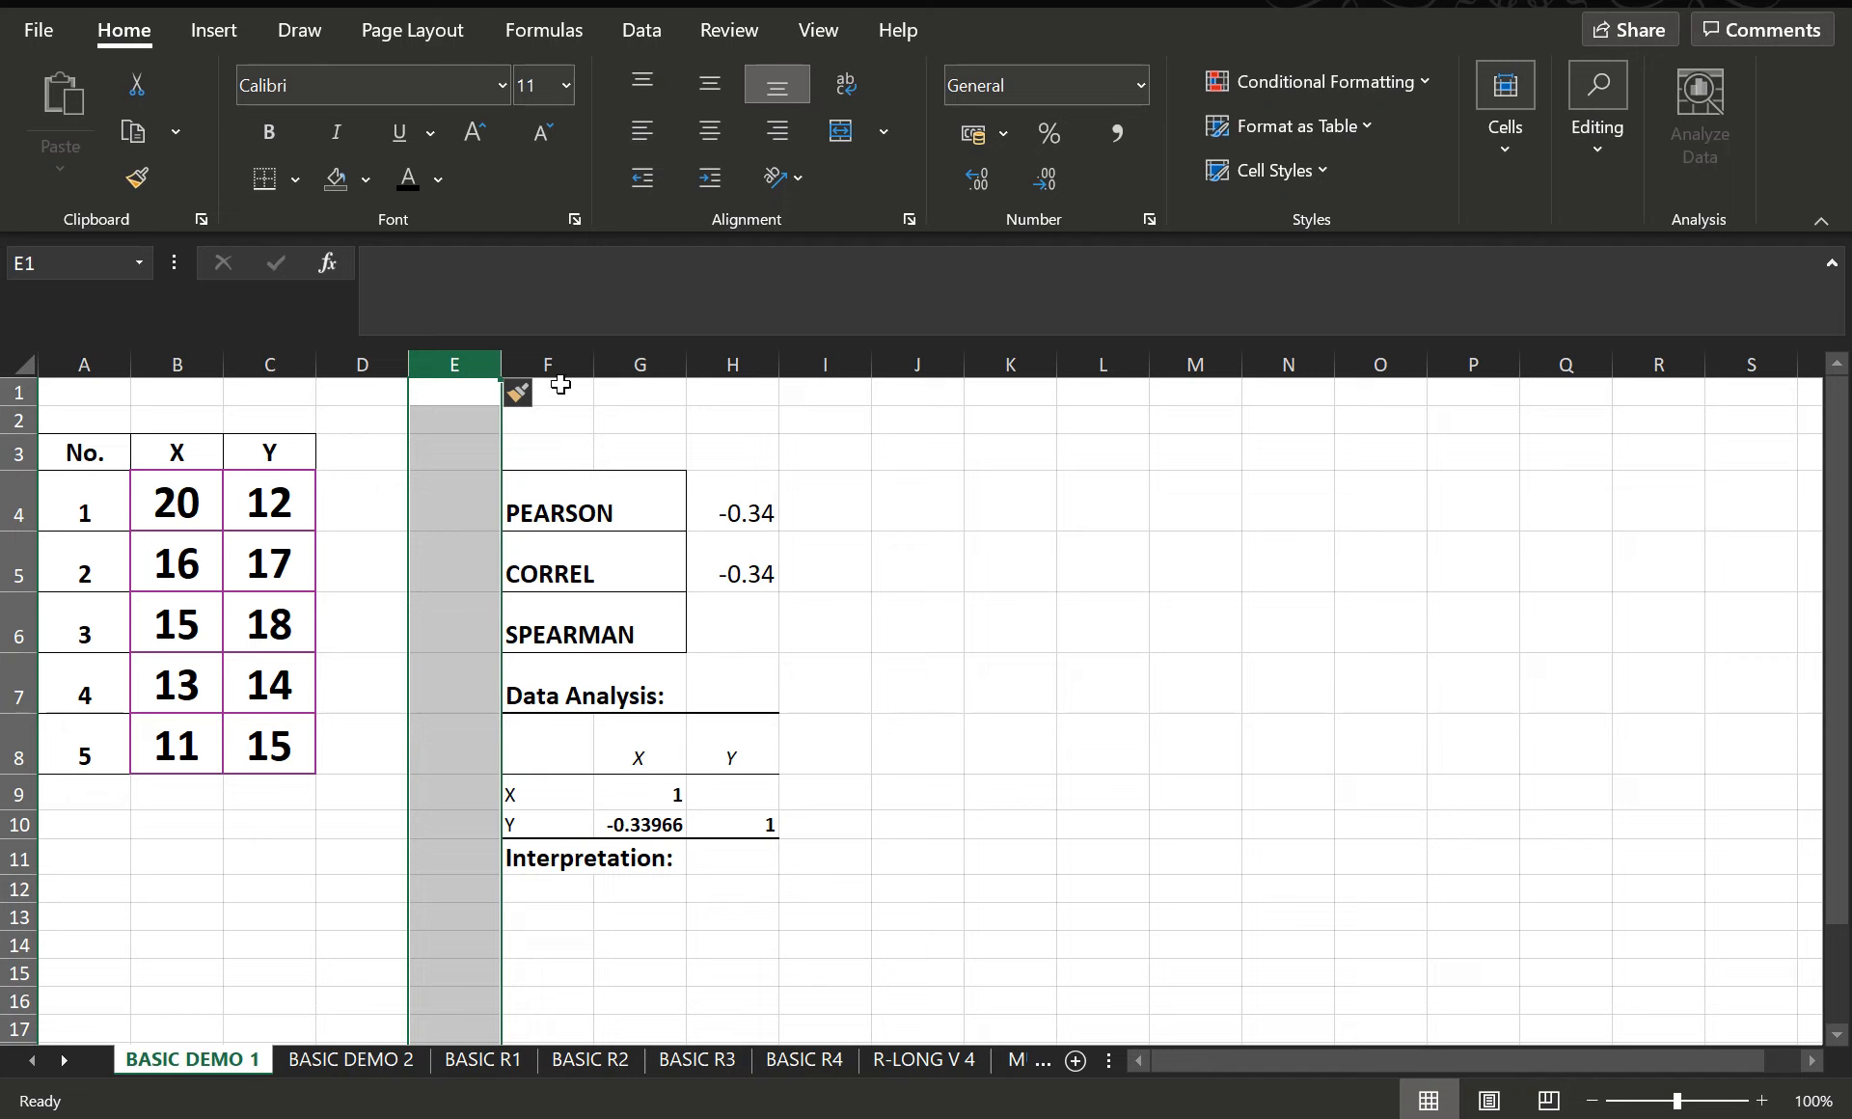
left_click(1042, 693)
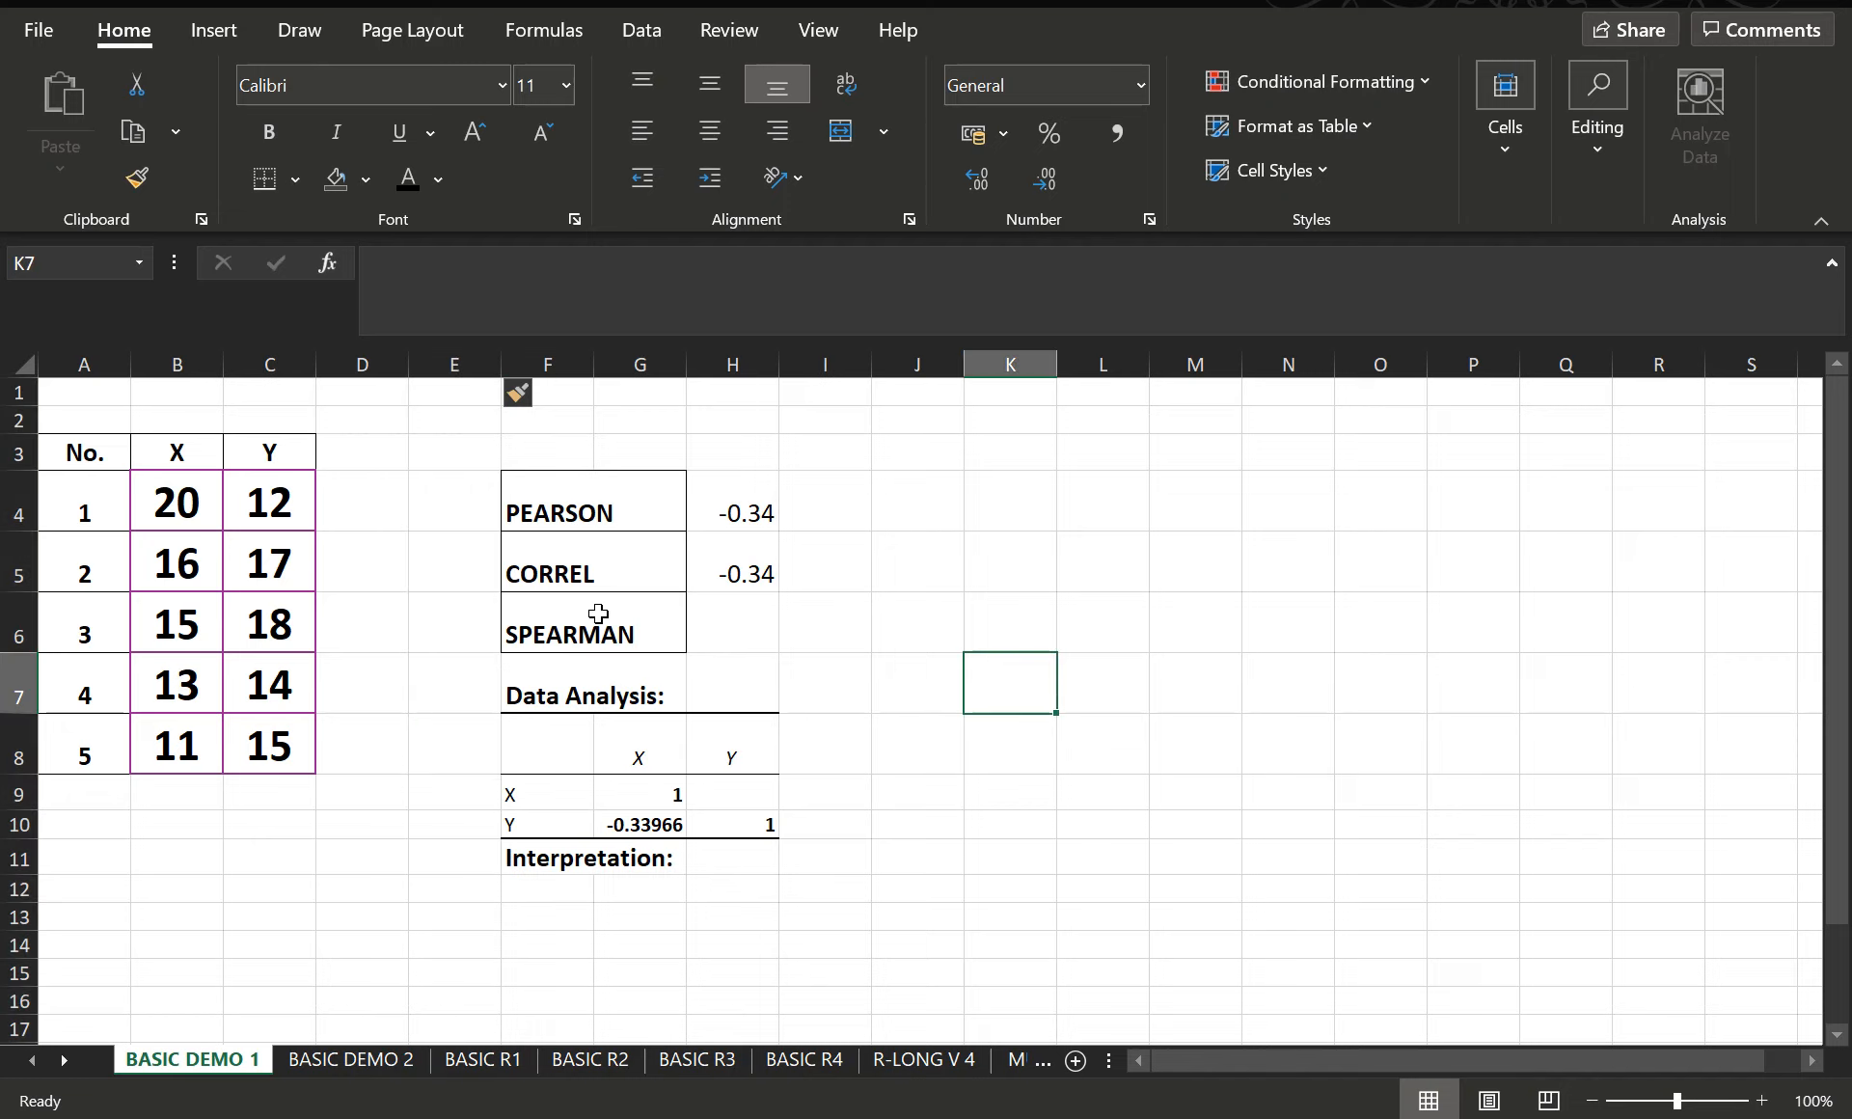
- Enter the rank column headings RX in cell D3 and RY in cell E3
left_click(369, 512)
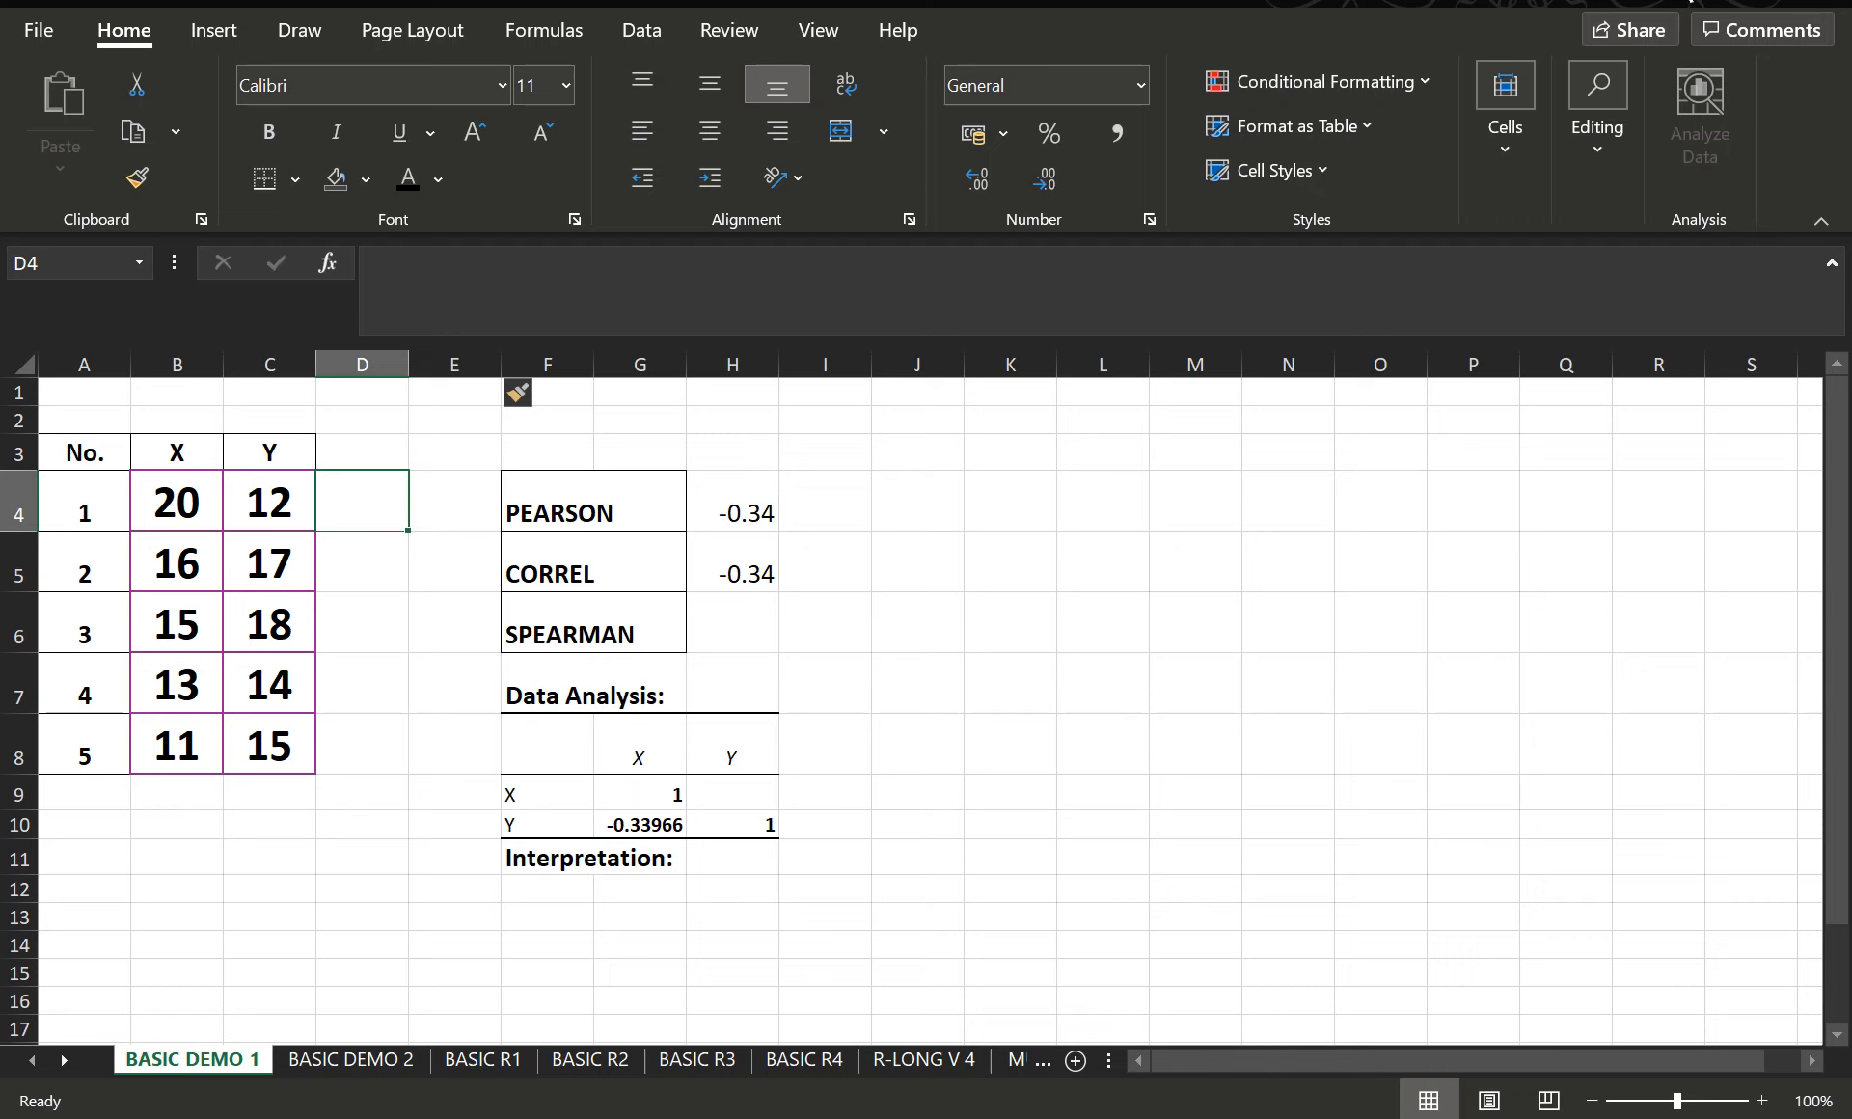
left_click(373, 463)
type("RX")
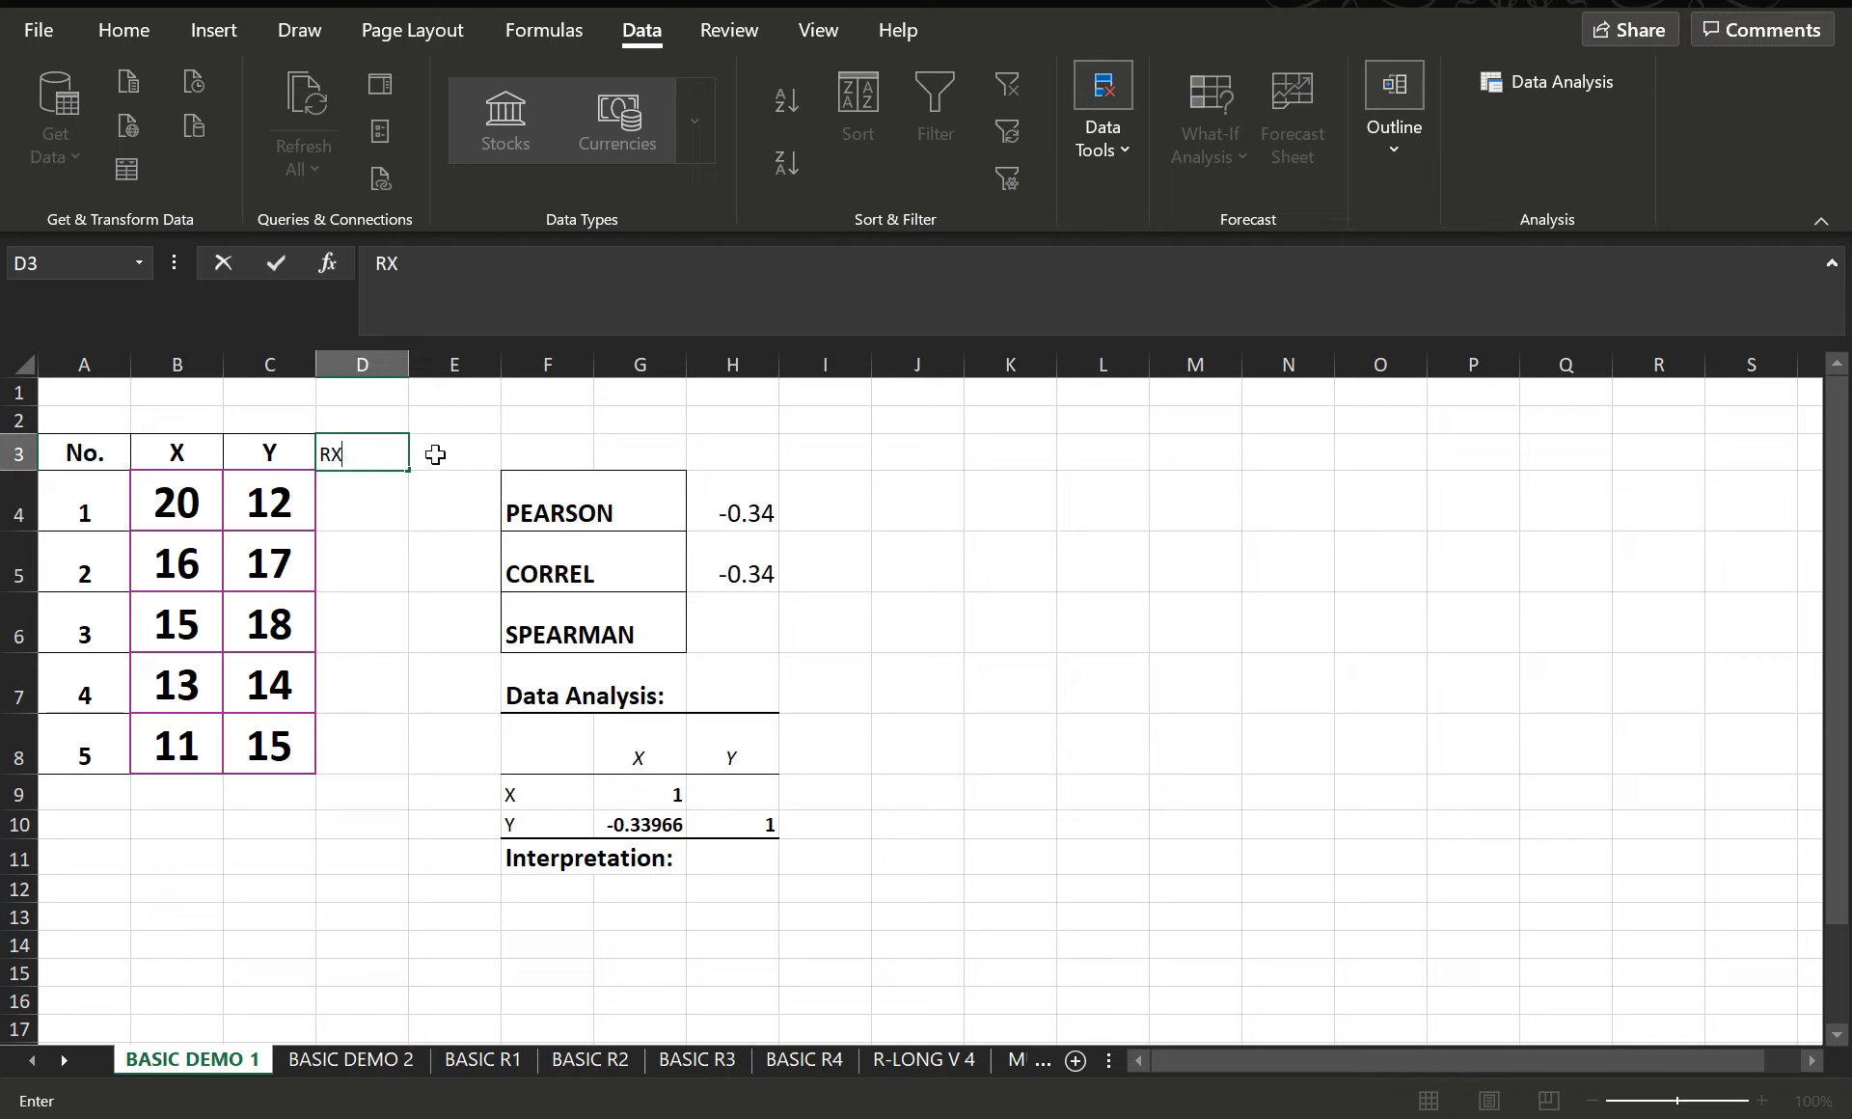
left_click(487, 451)
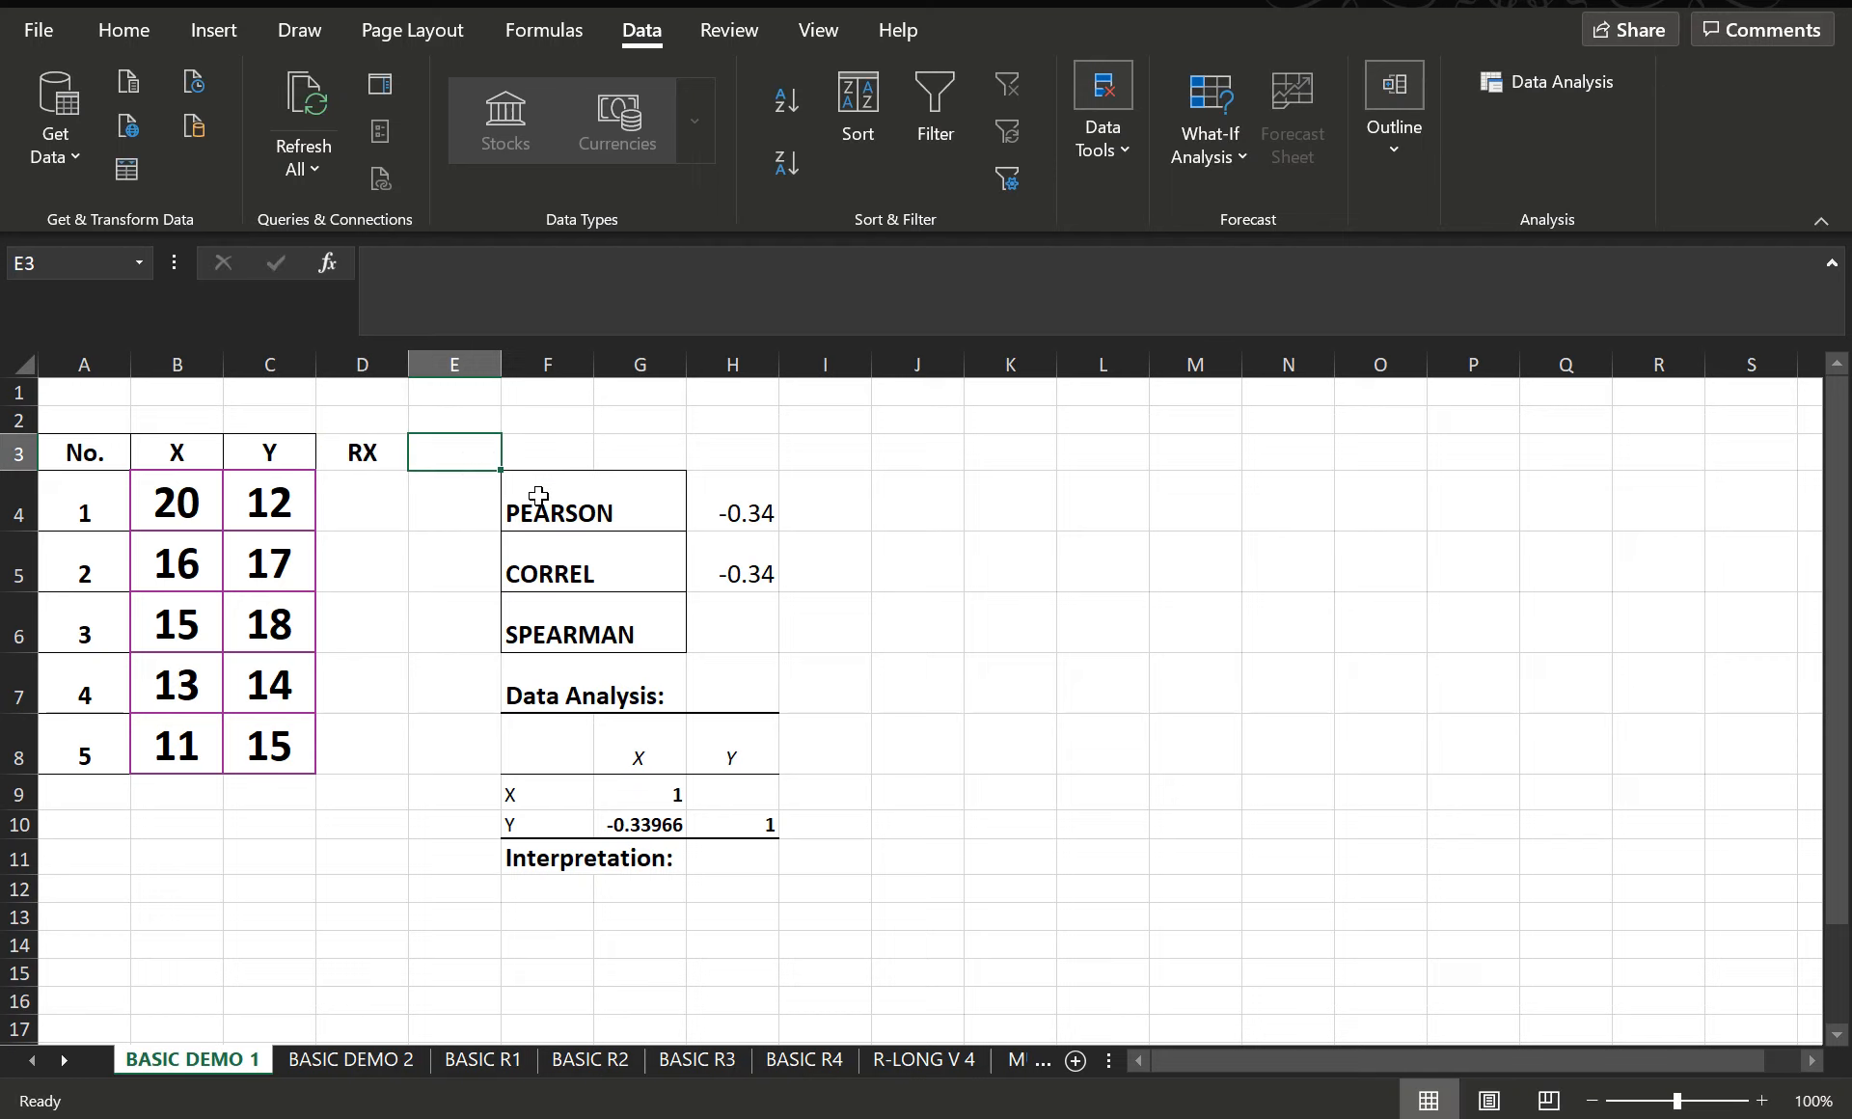
type("RY")
key("Return")
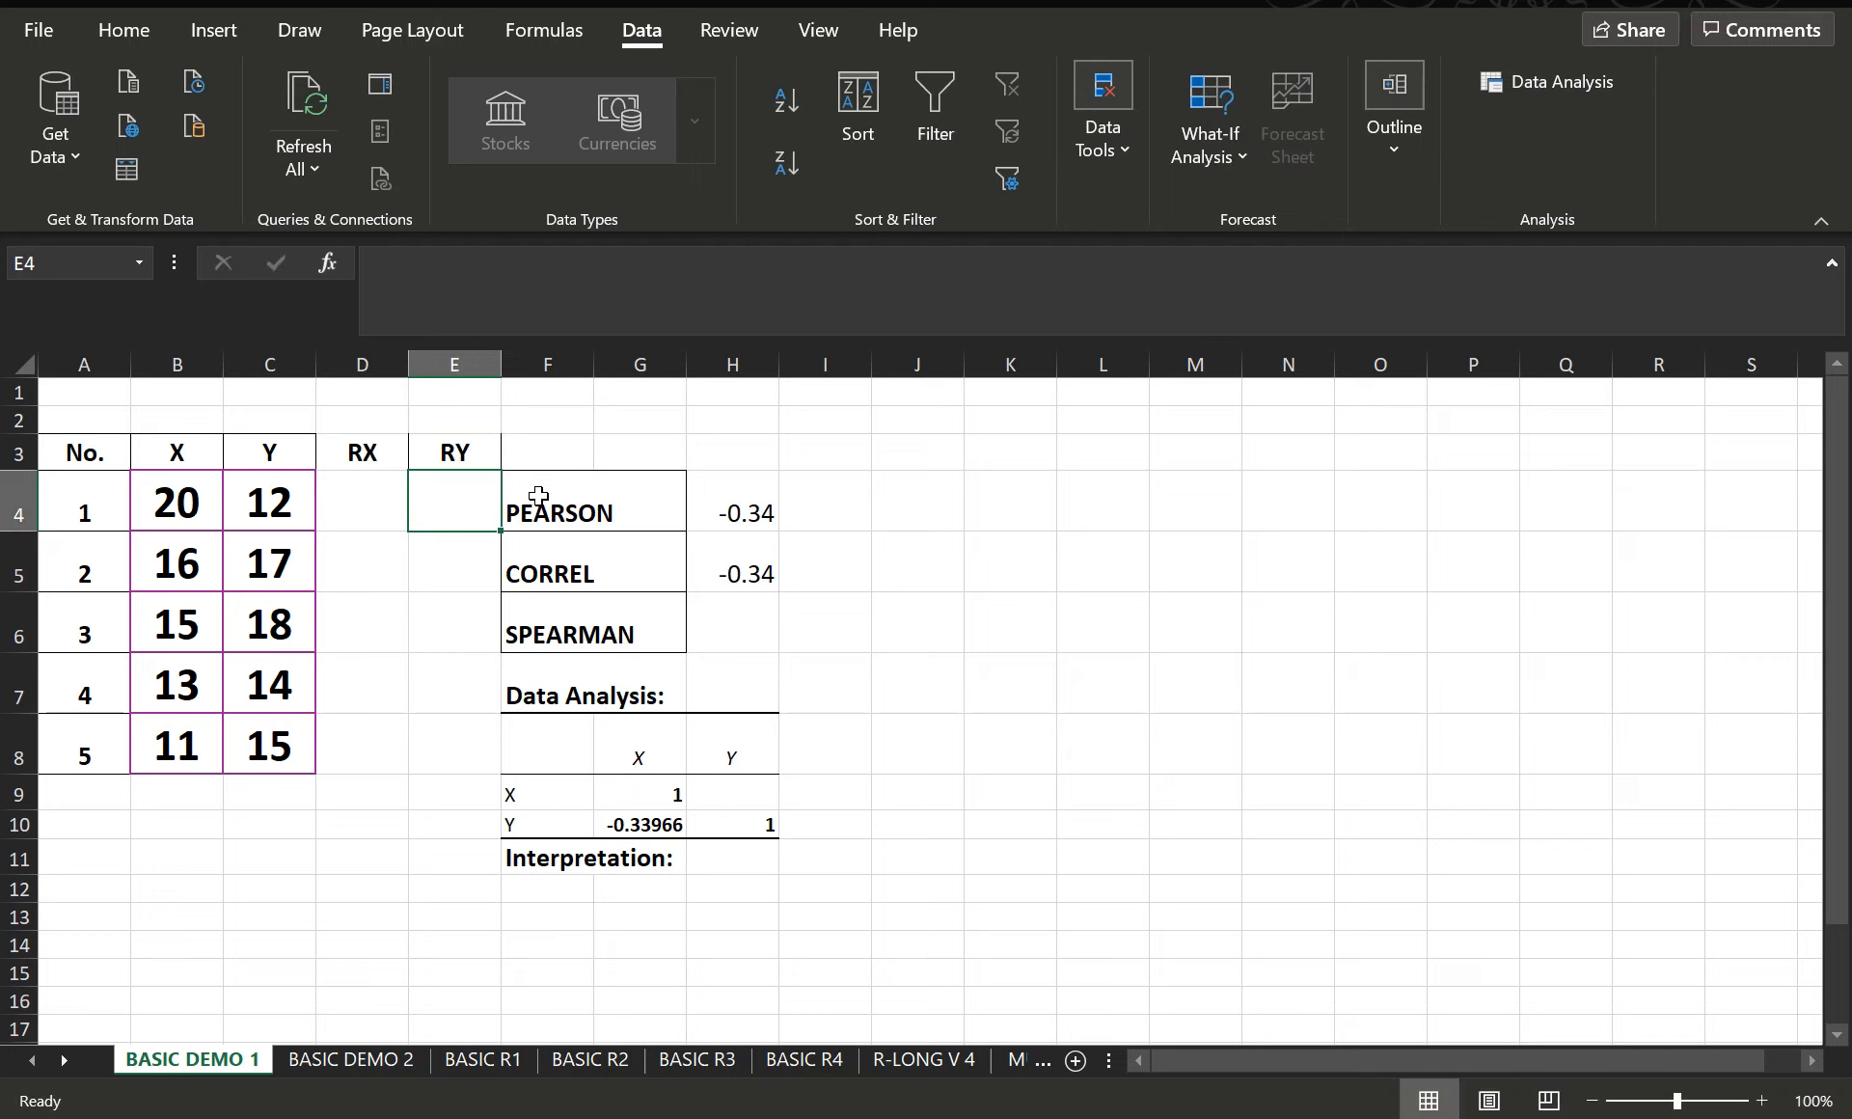
- Write the formula =RANK(B4,B4:B8,0) in cell D4 to rank the first X value in descending order
left_click(358, 503)
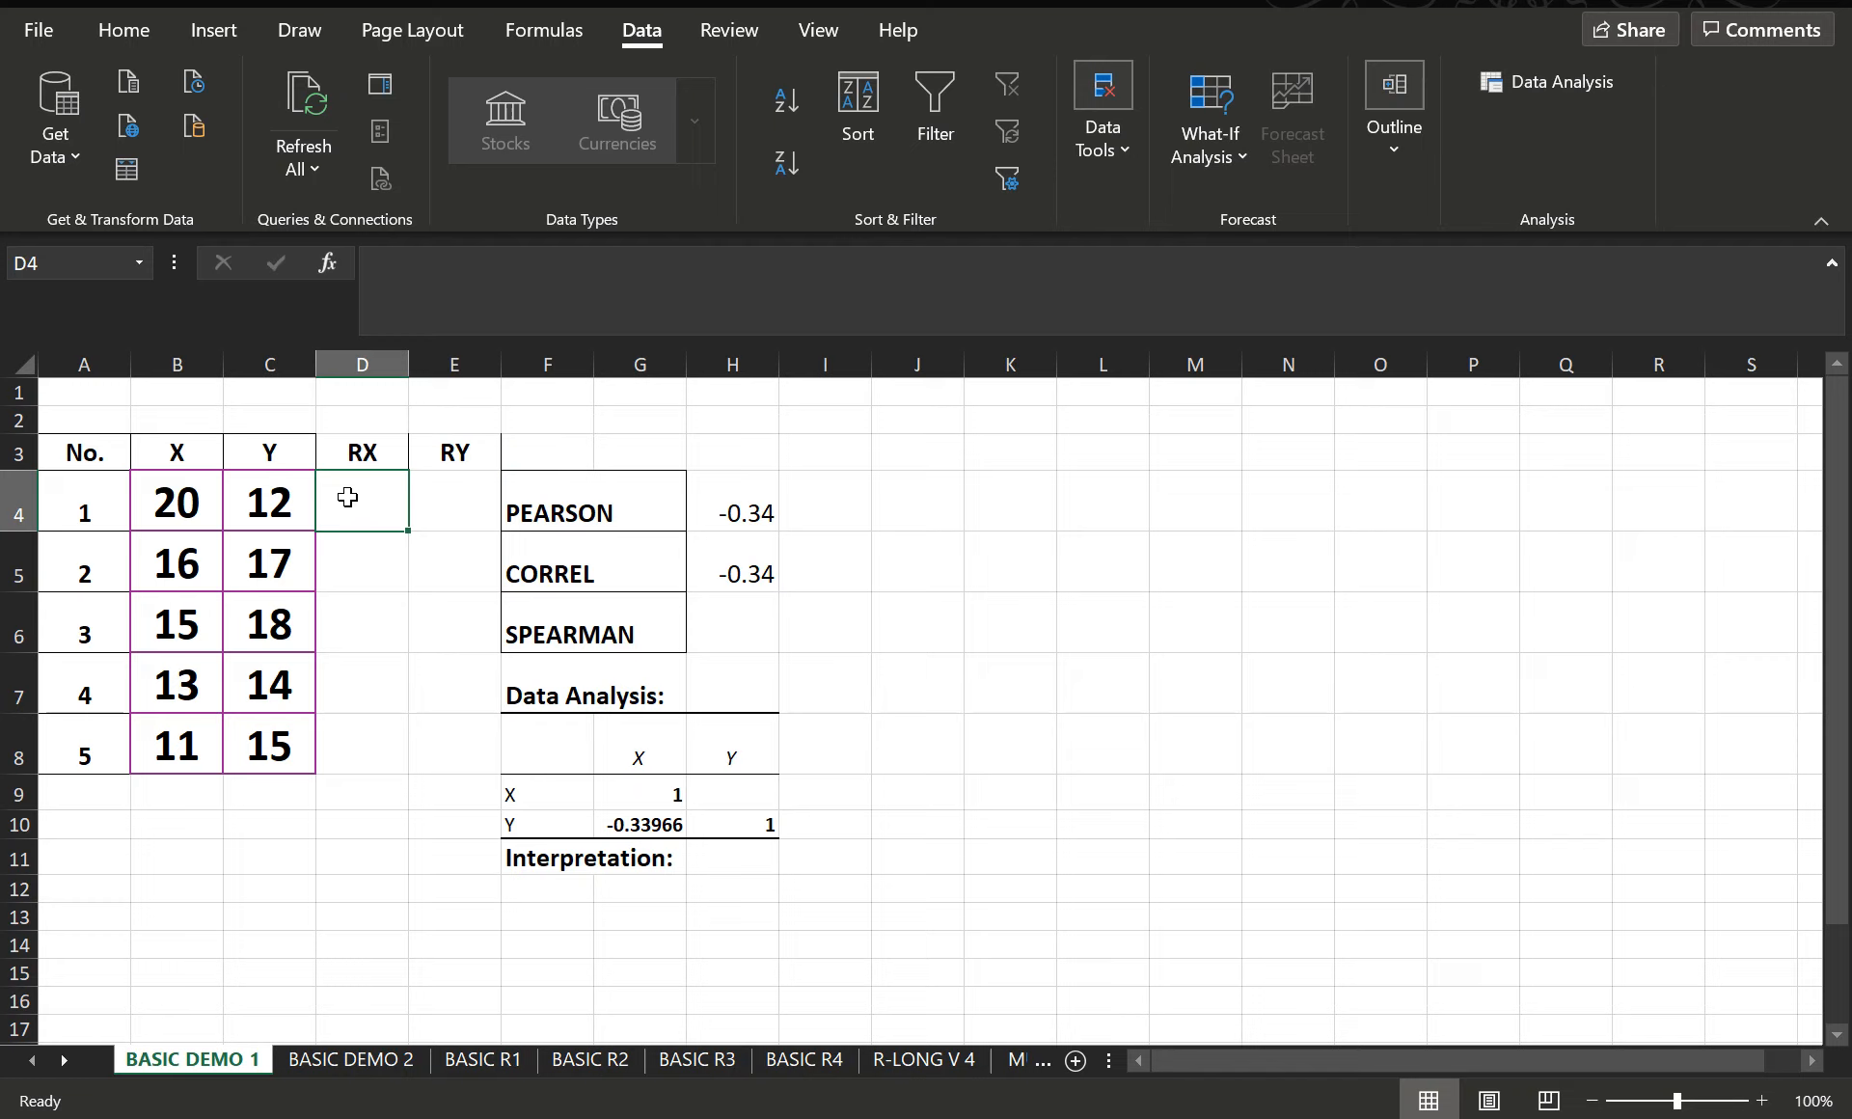
type("=R")
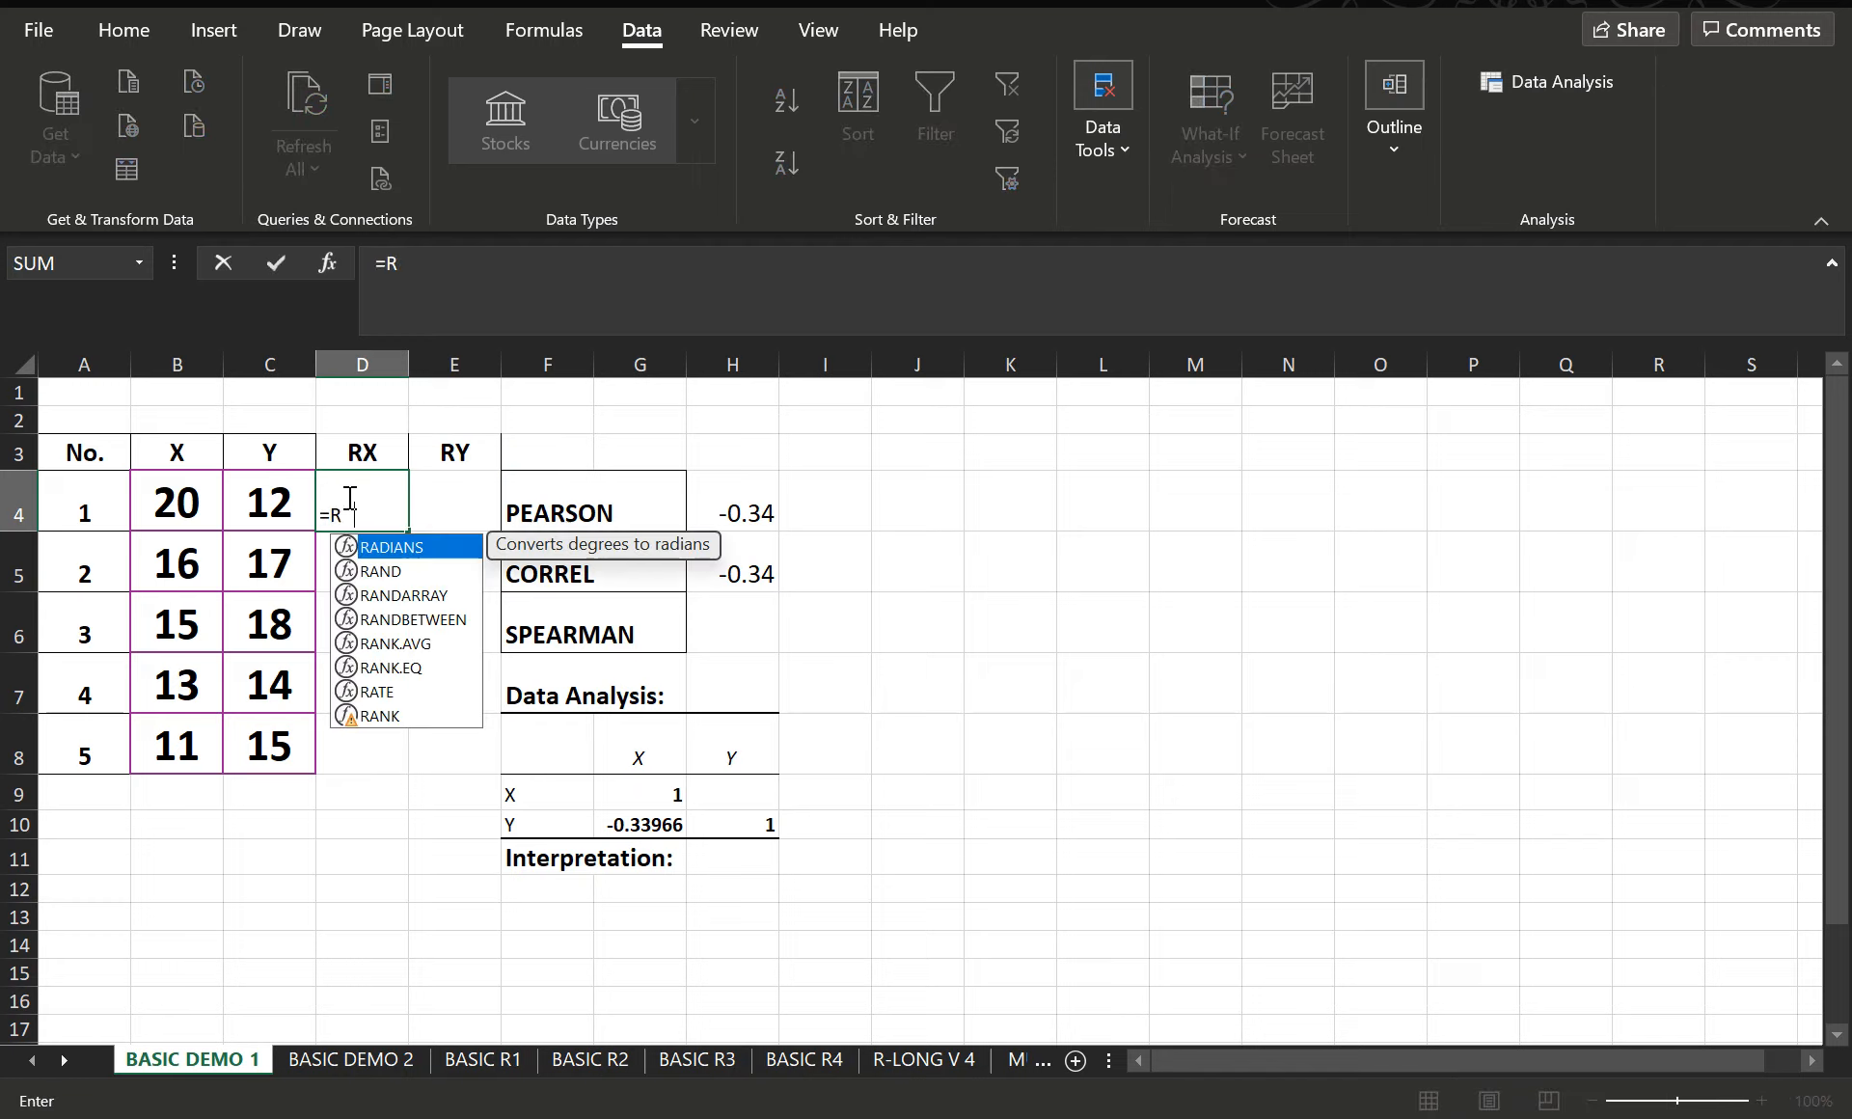
type("ANK")
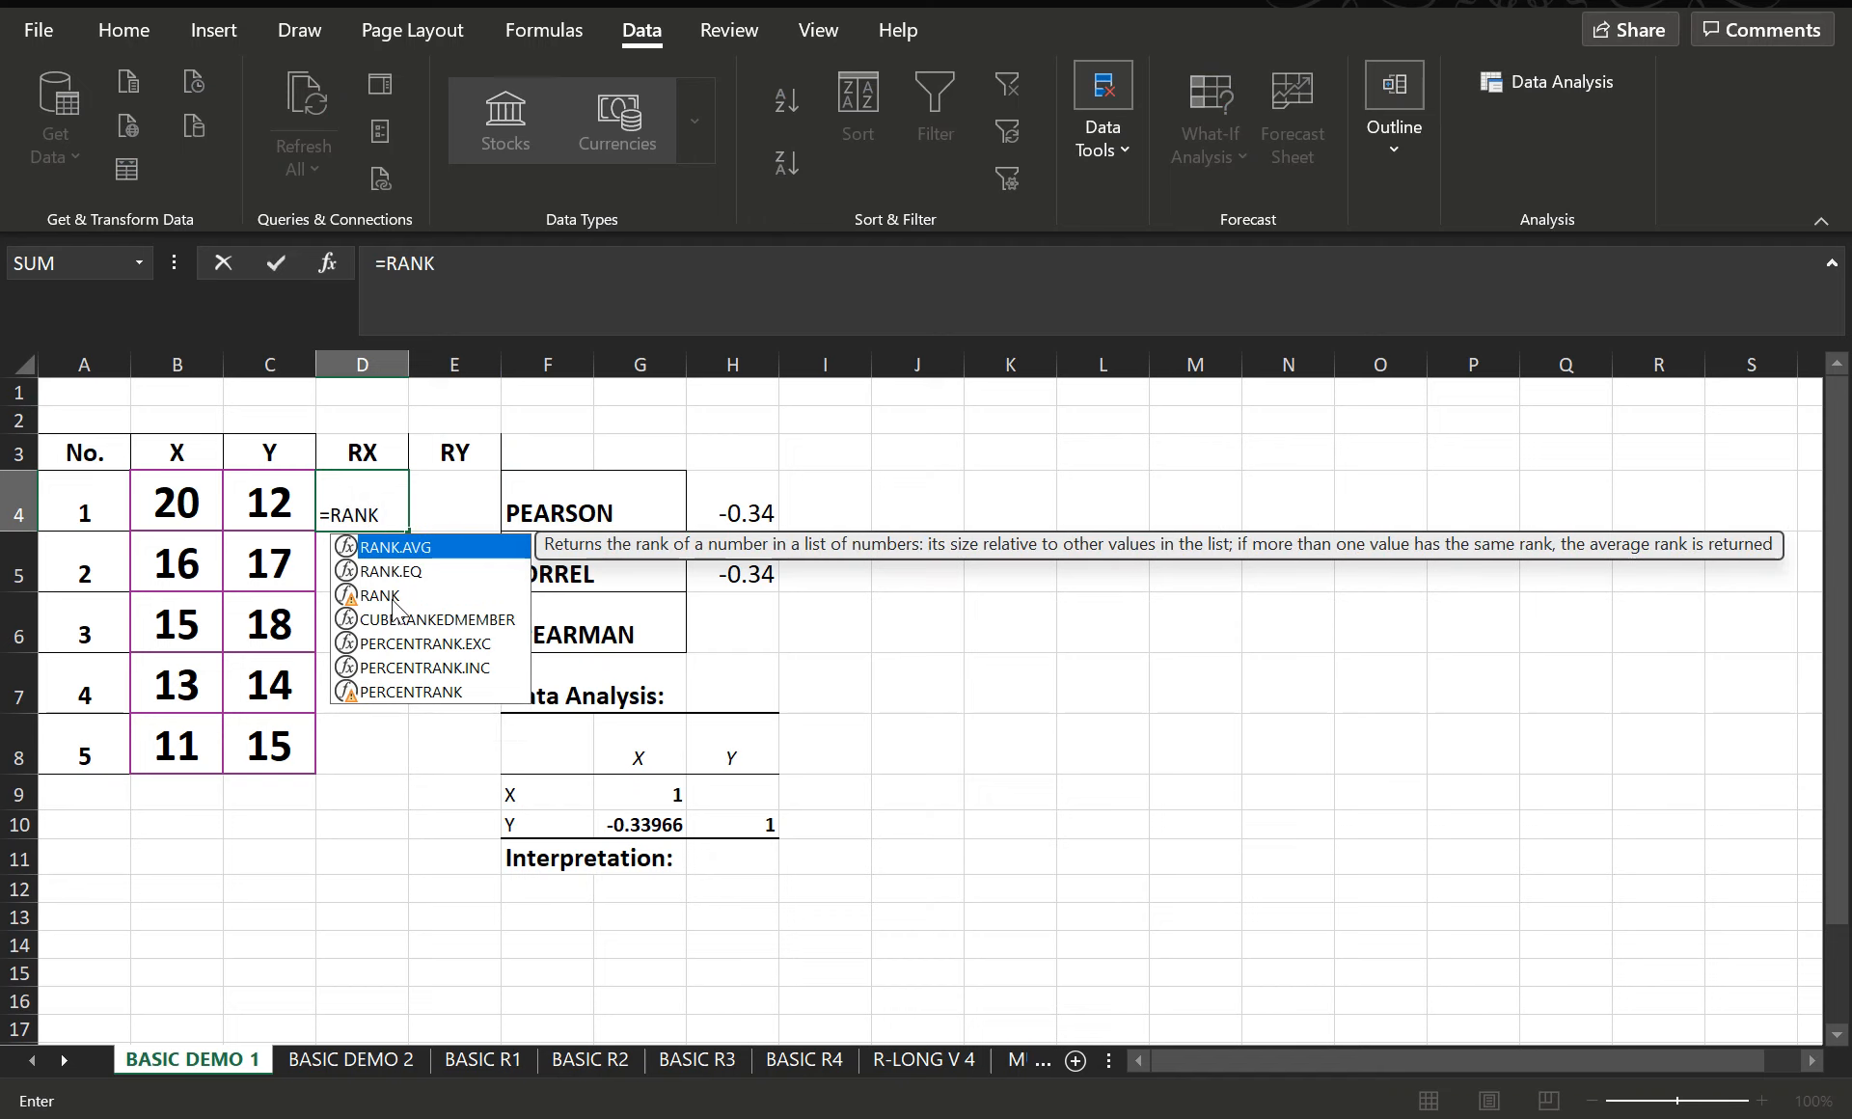
type("(")
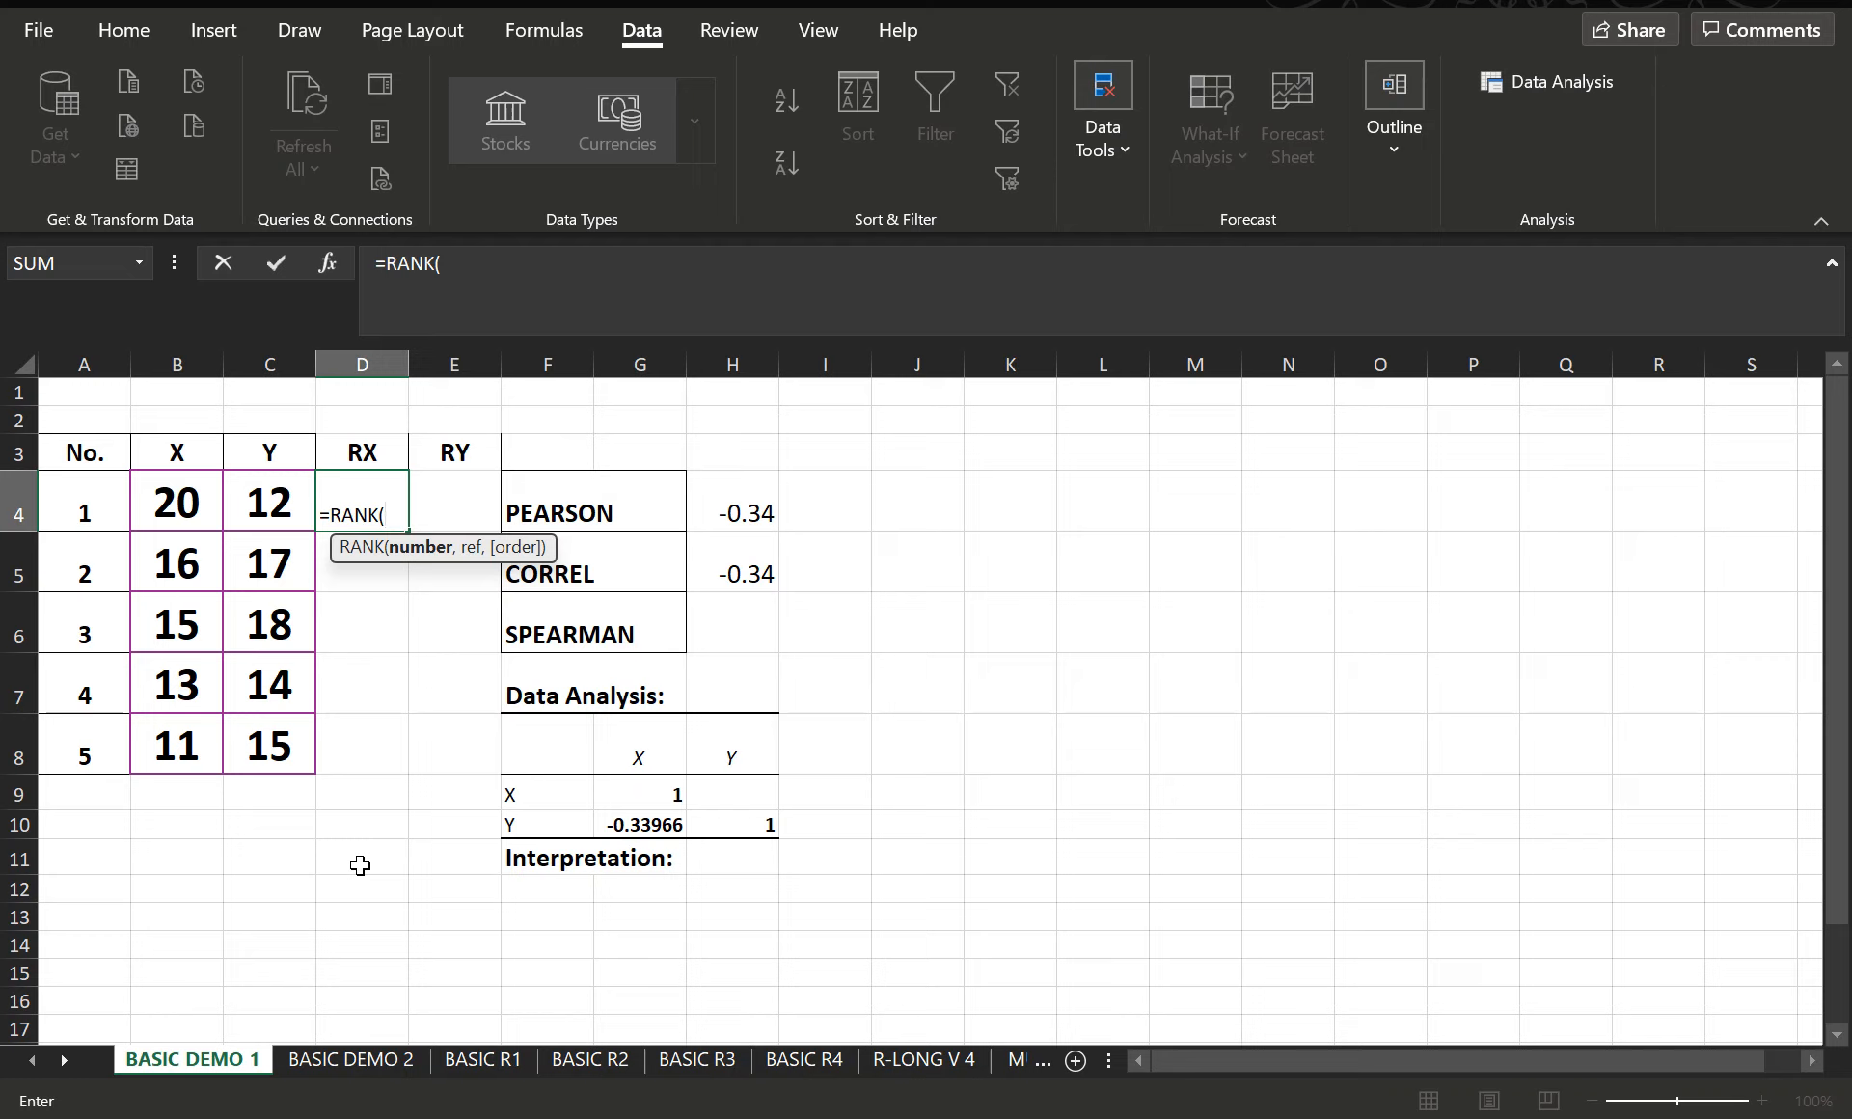
left_click(178, 498)
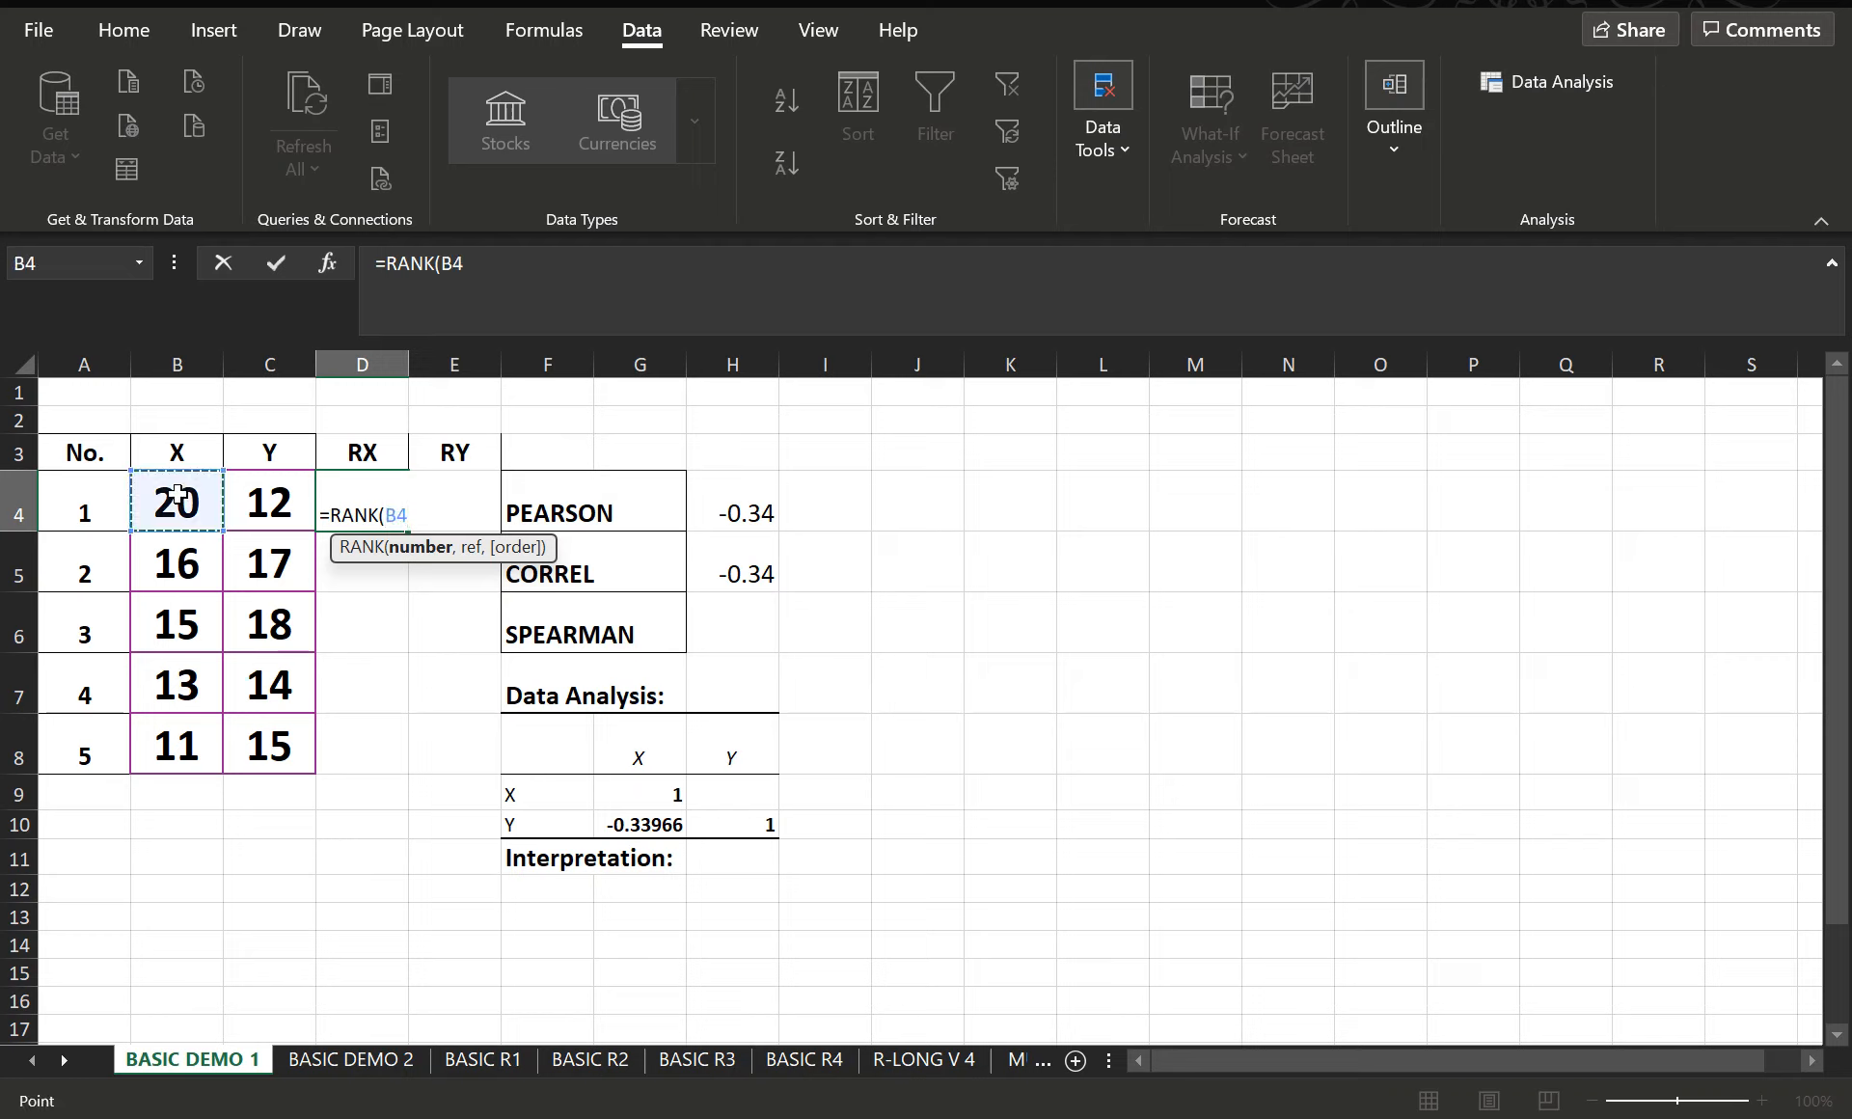
type(",")
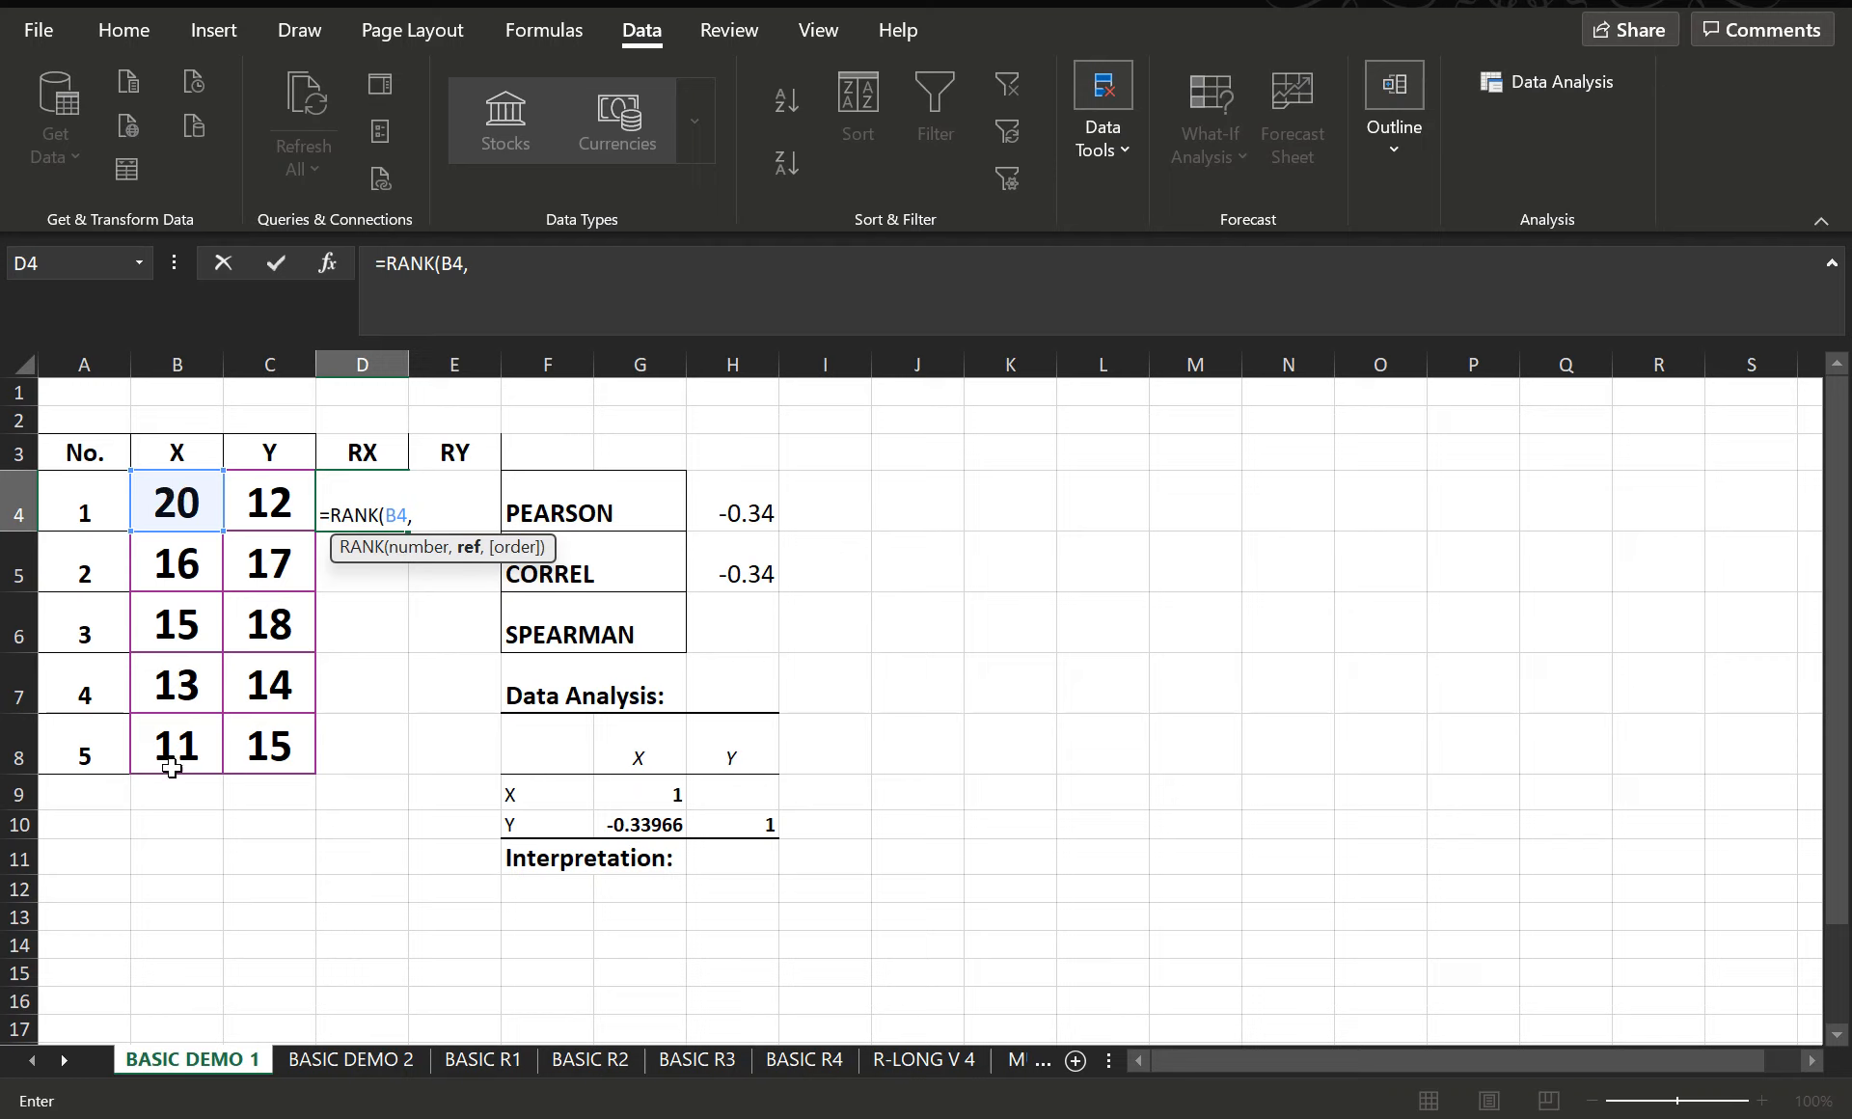
left_click_drag(173, 755, 211, 501)
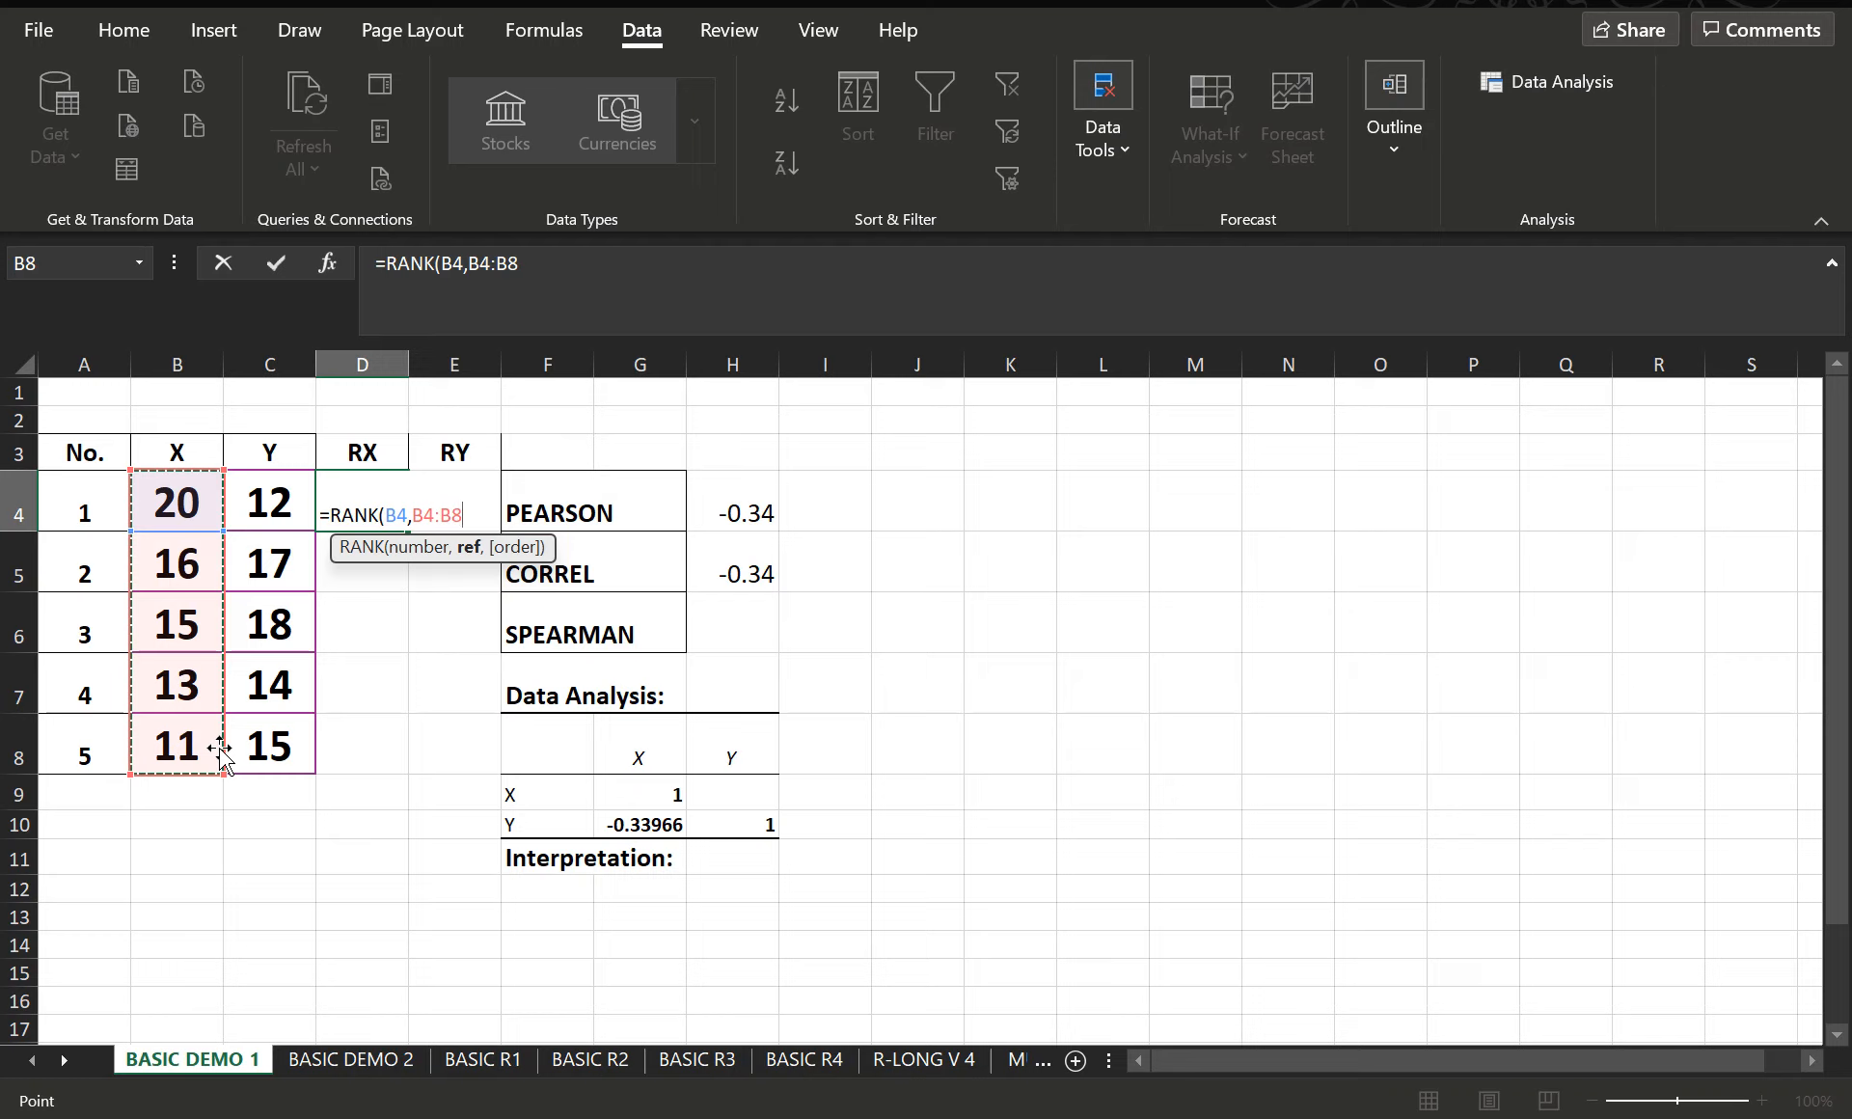
type(",")
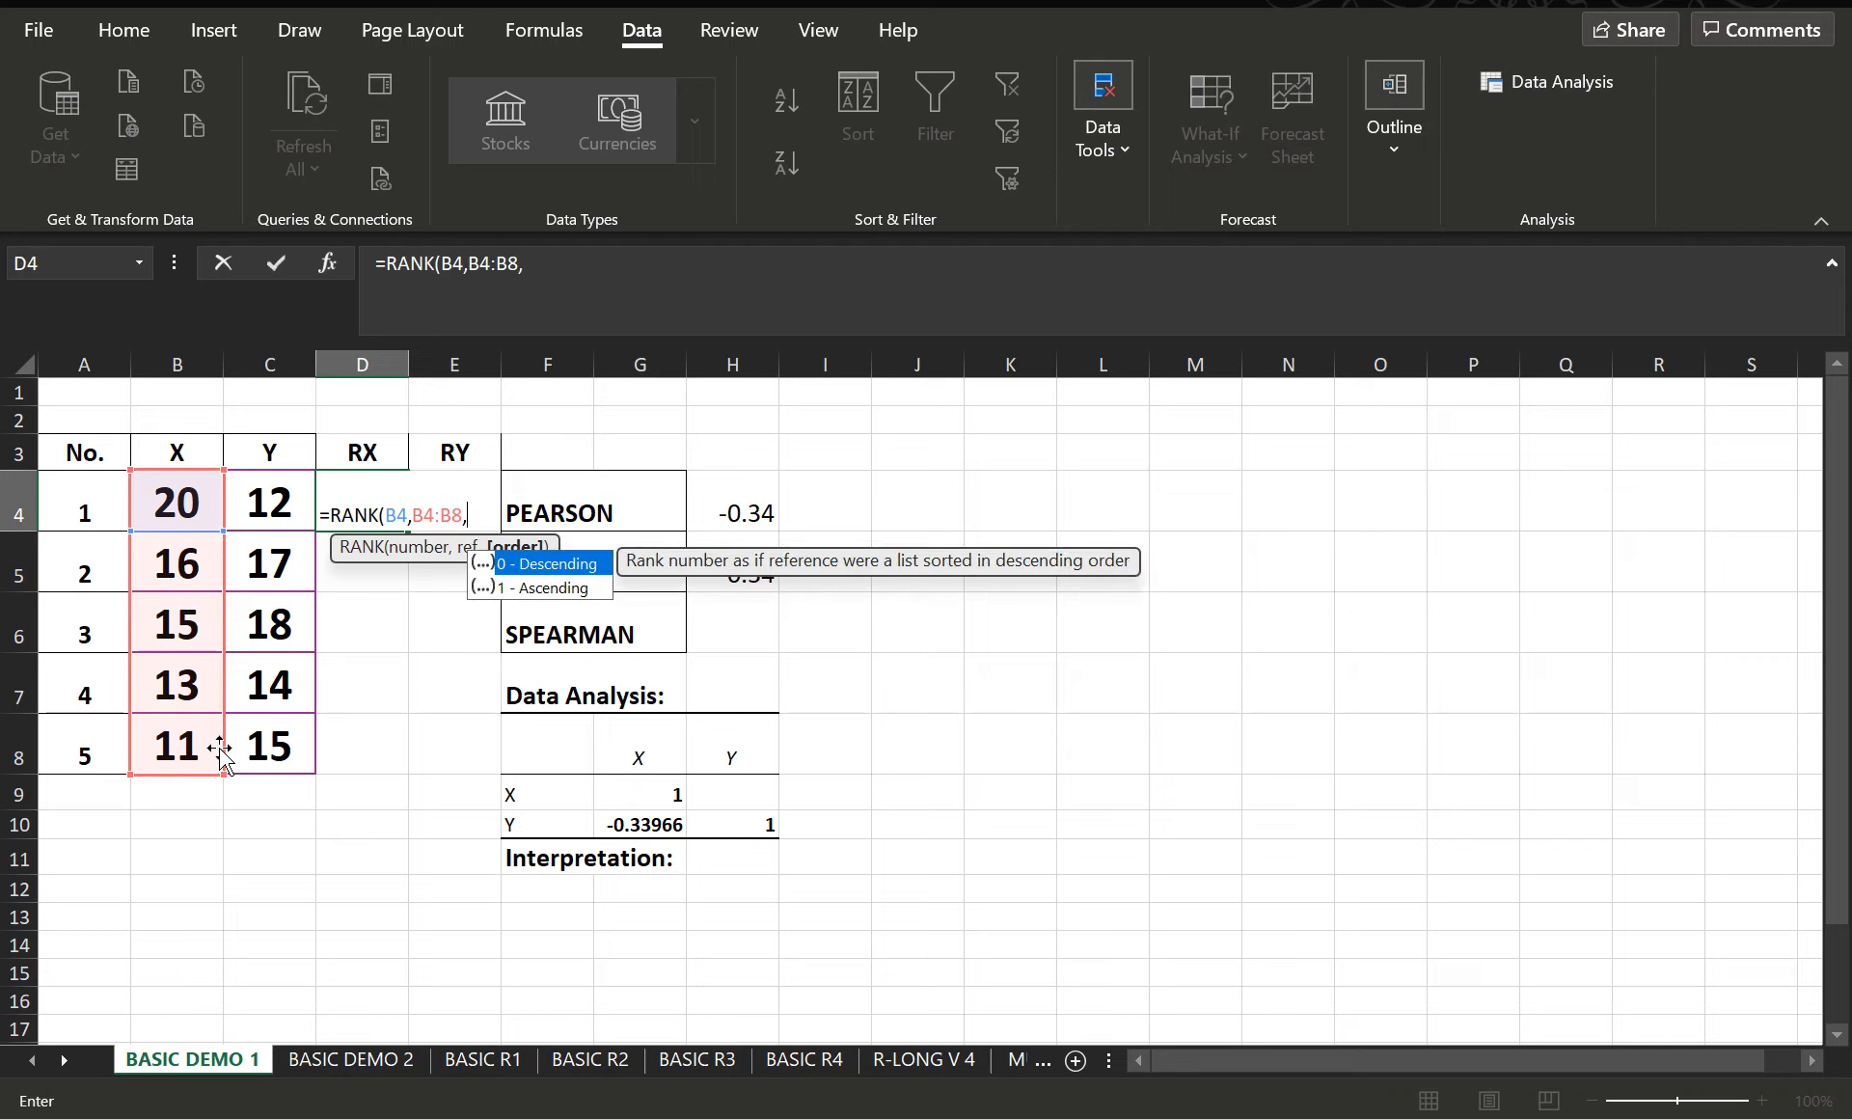
type("0)")
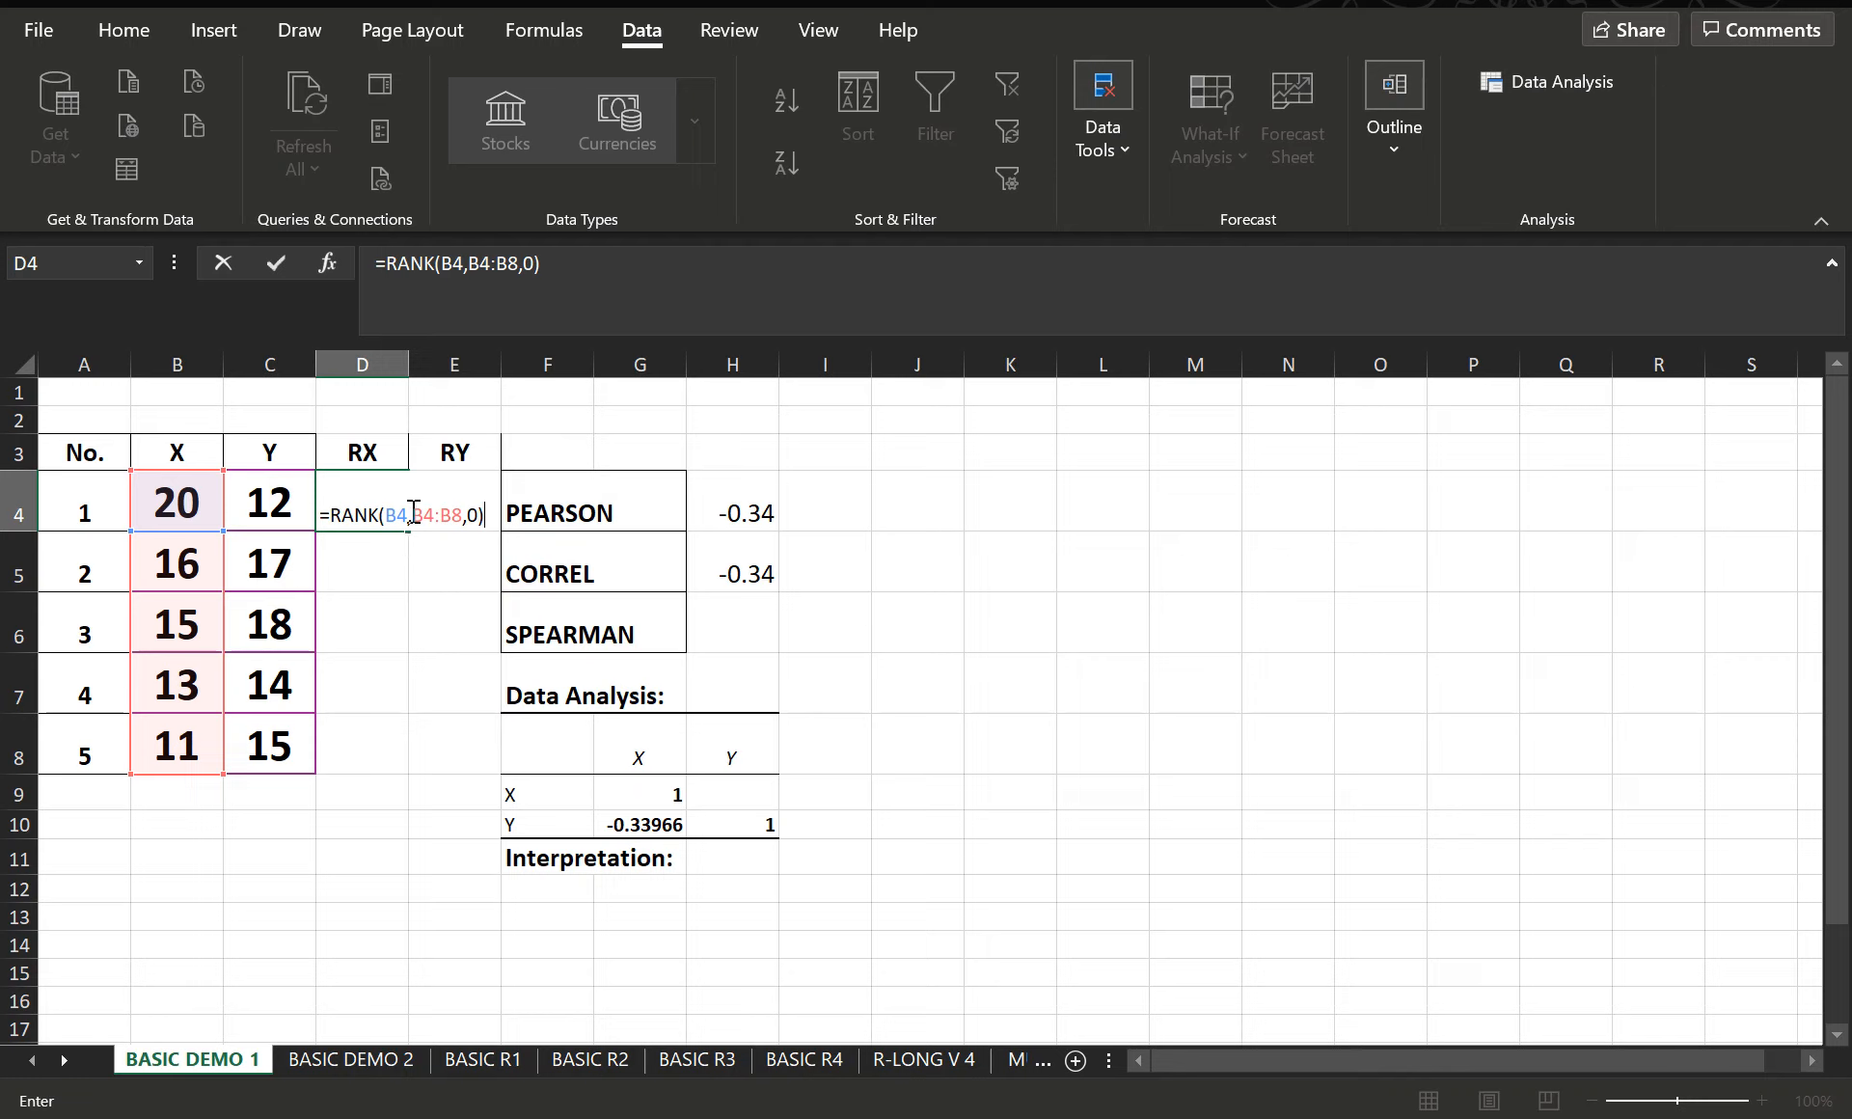
- Make the reference range in D4's RANK formula absolute as $B$4:$B$8 and confirm the formula
mouse_move(414, 517)
left_mouse_down()
mouse_move(464, 517)
mouse_move(411, 511)
left_mouse_up()
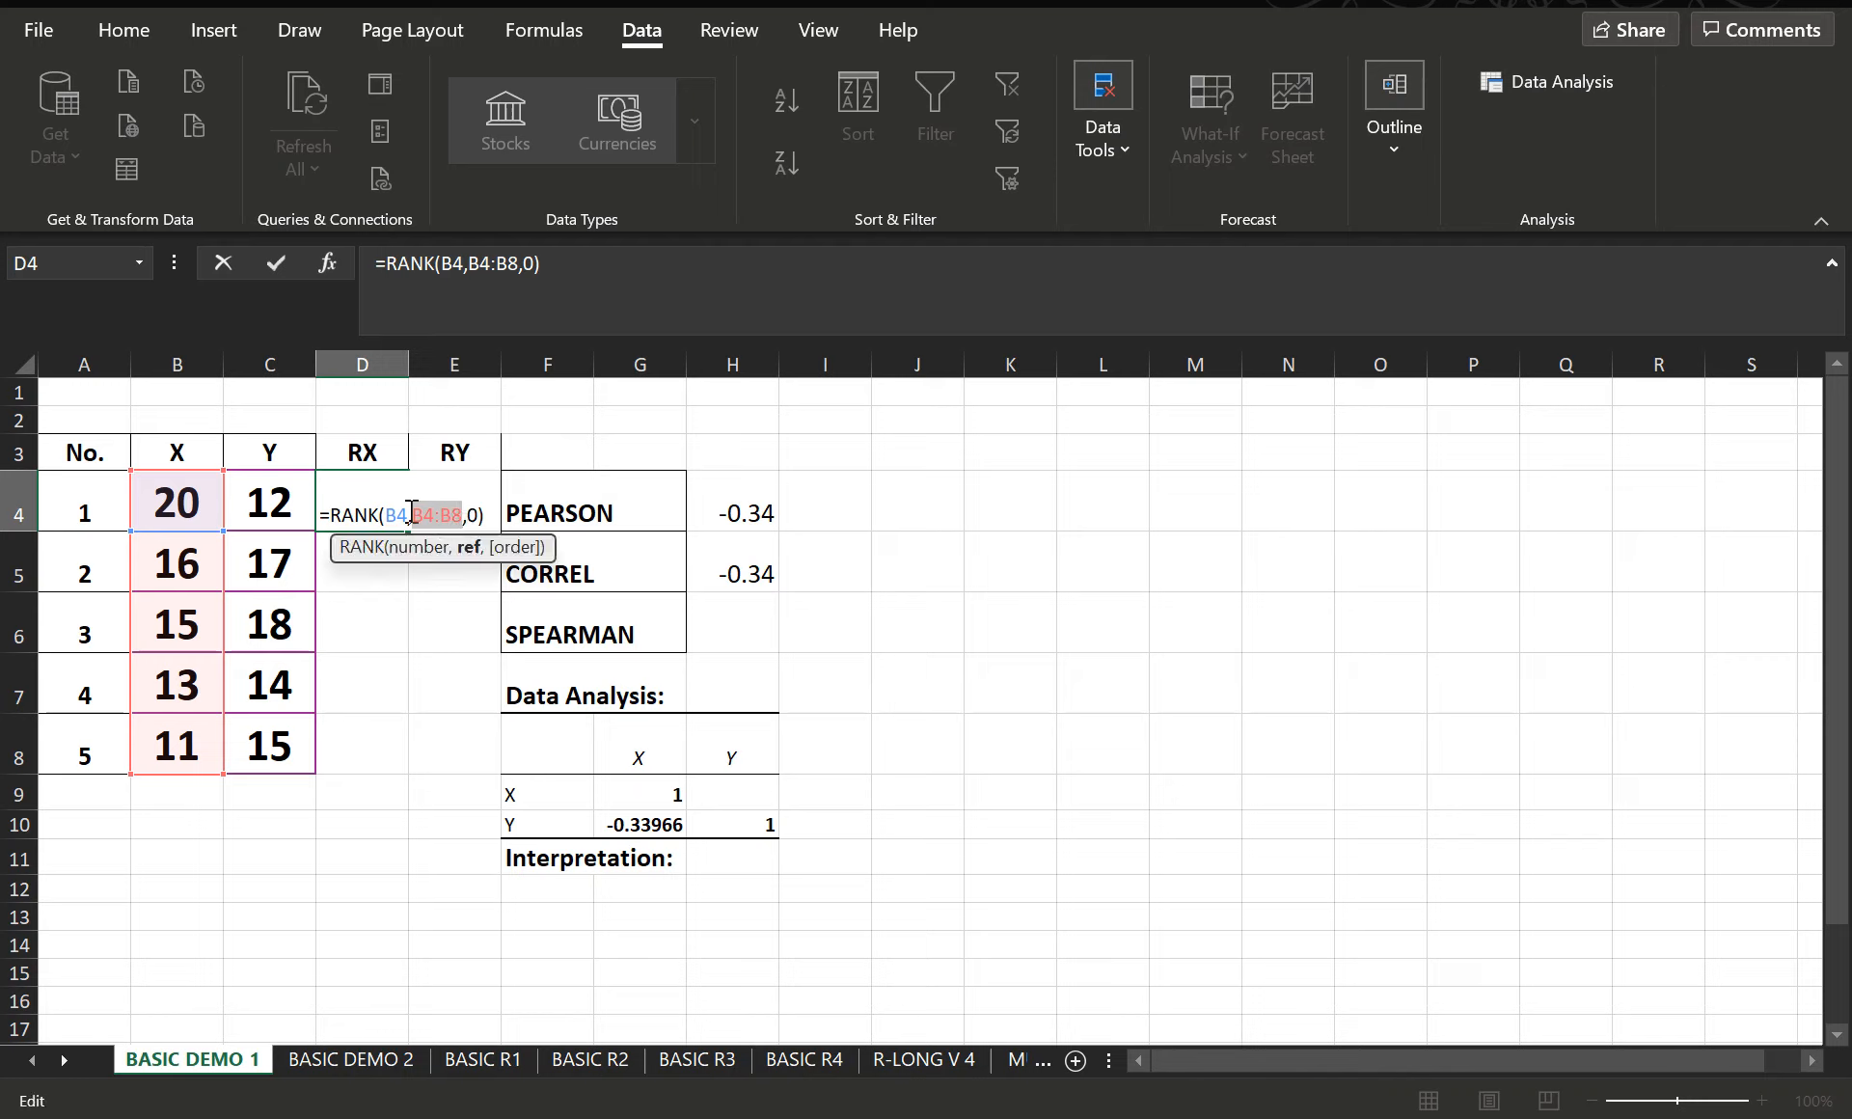
left_click(483, 521)
type("$B")
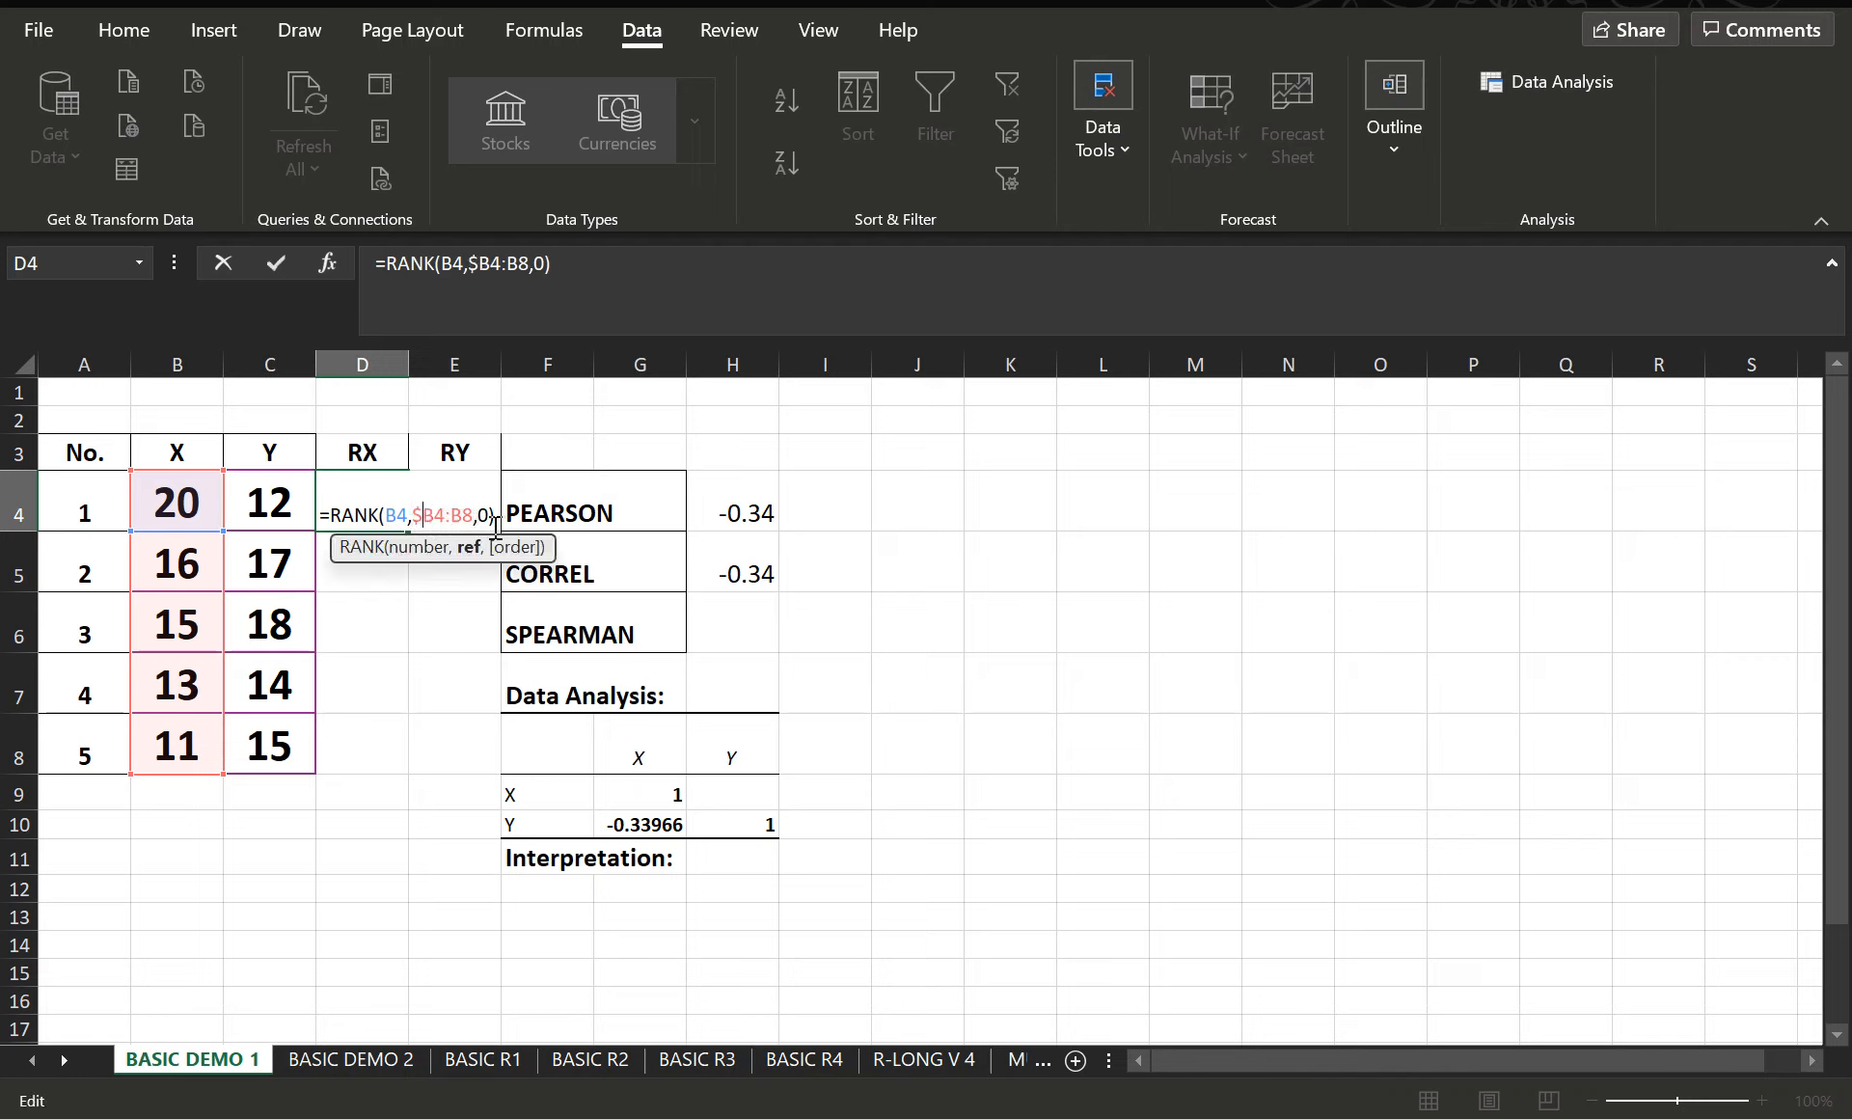
type("$")
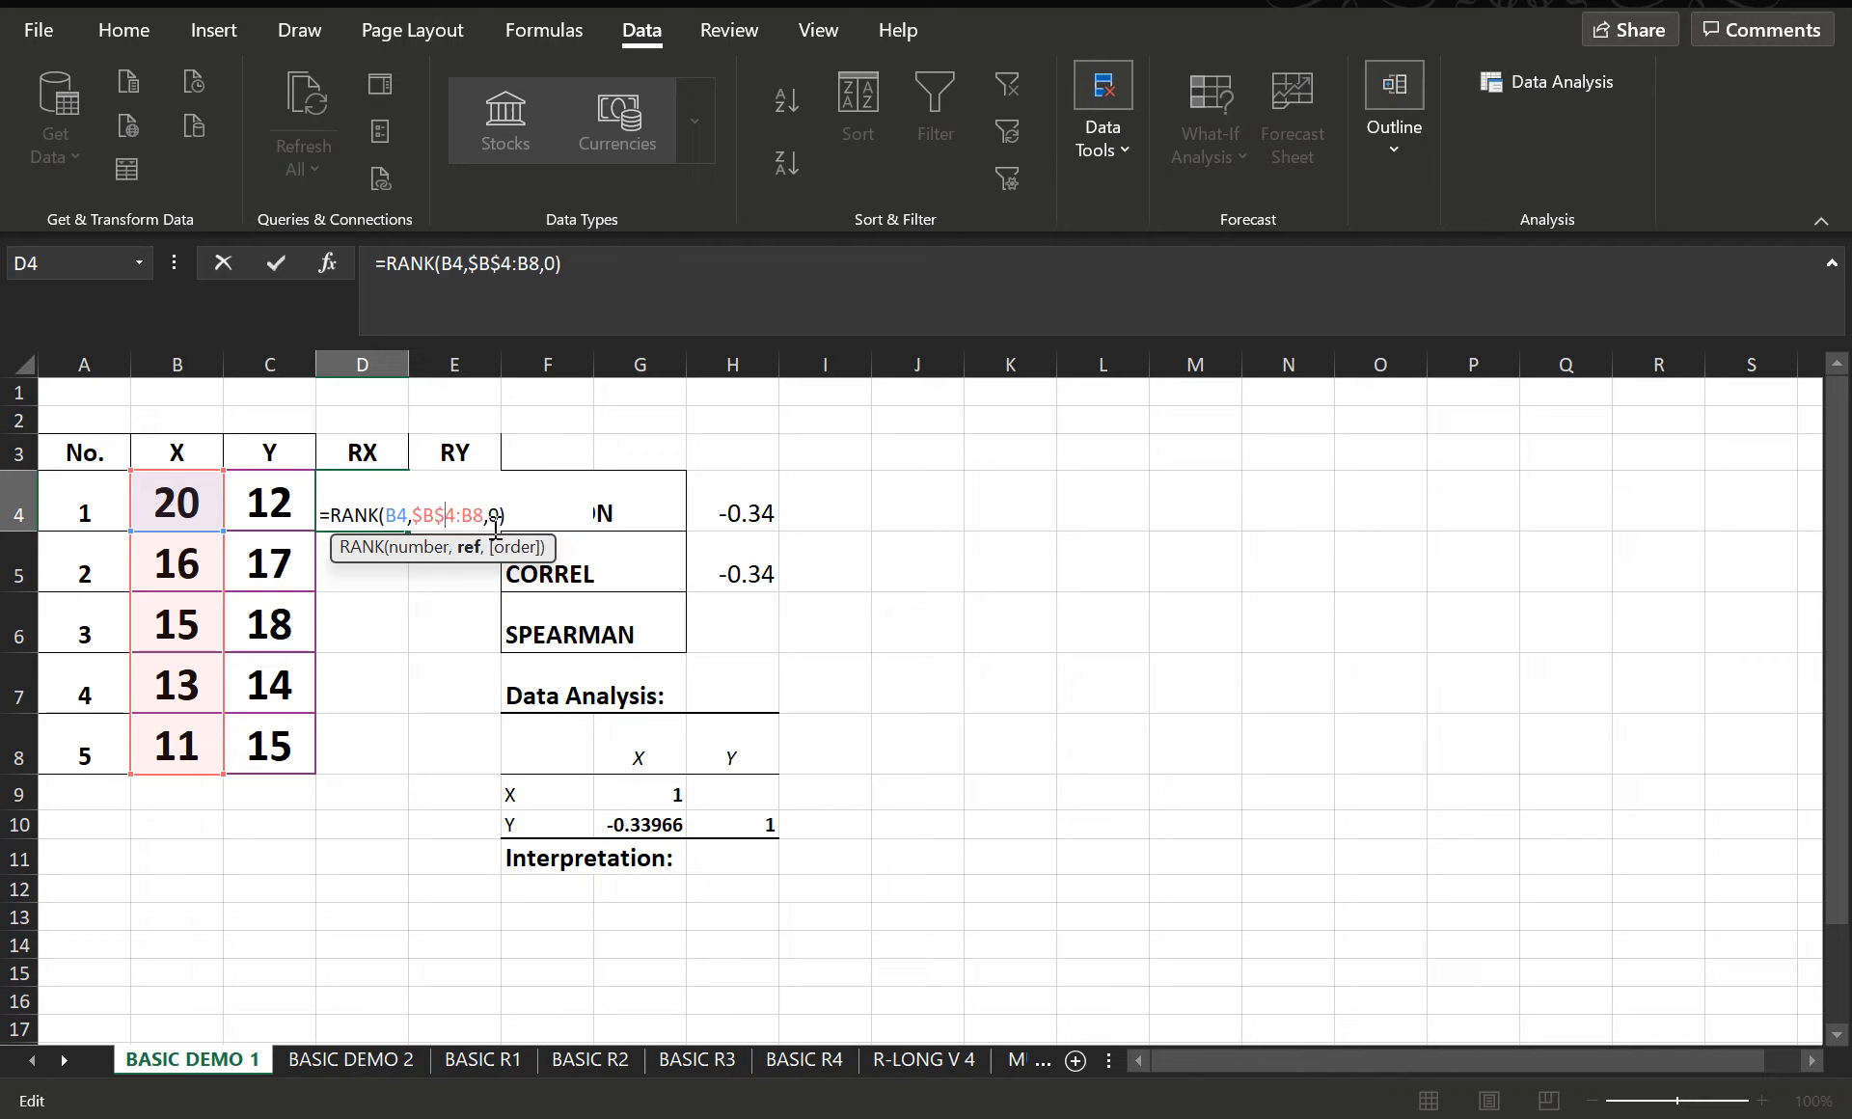
key("Right")
key("Right")
type("$")
key("Right")
type("$")
key("Return")
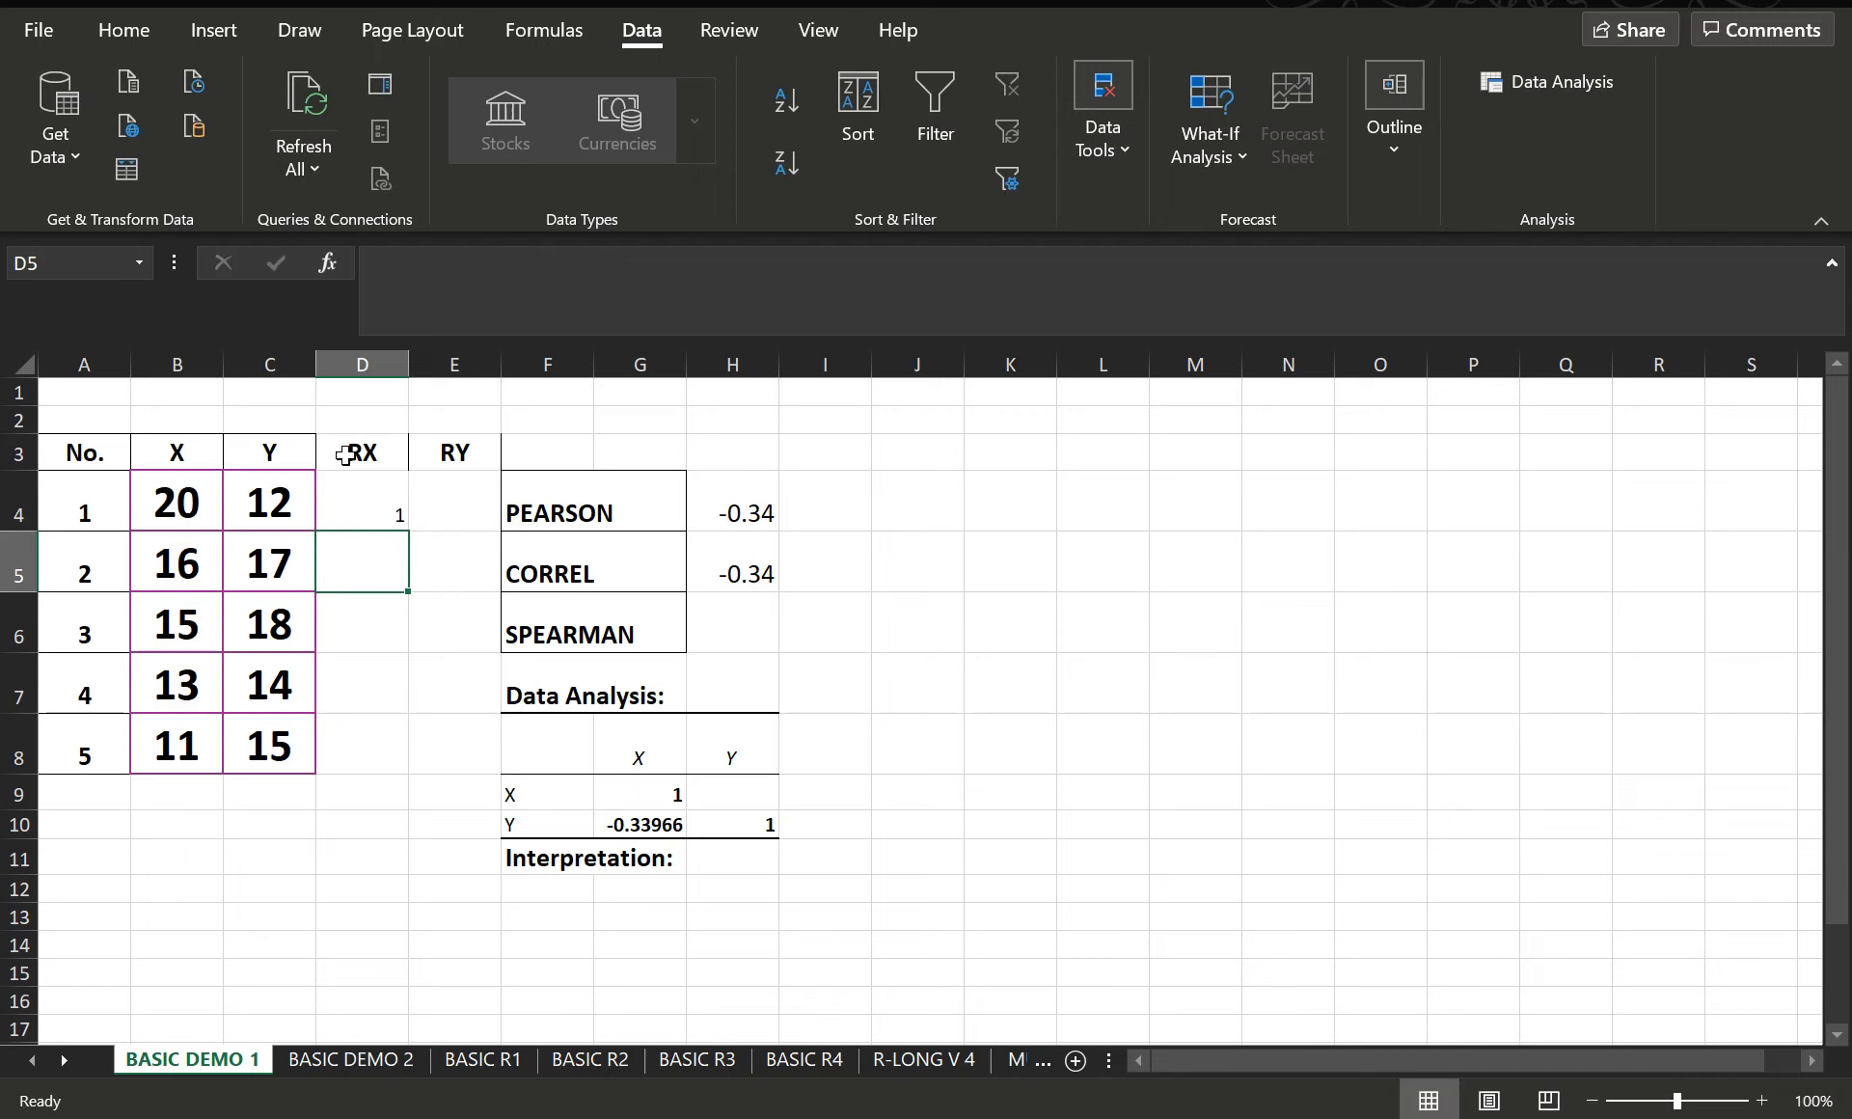
- Fill the RX rank formula from D4 down the column and clear the surplus copies in D9:D11
left_click(359, 507)
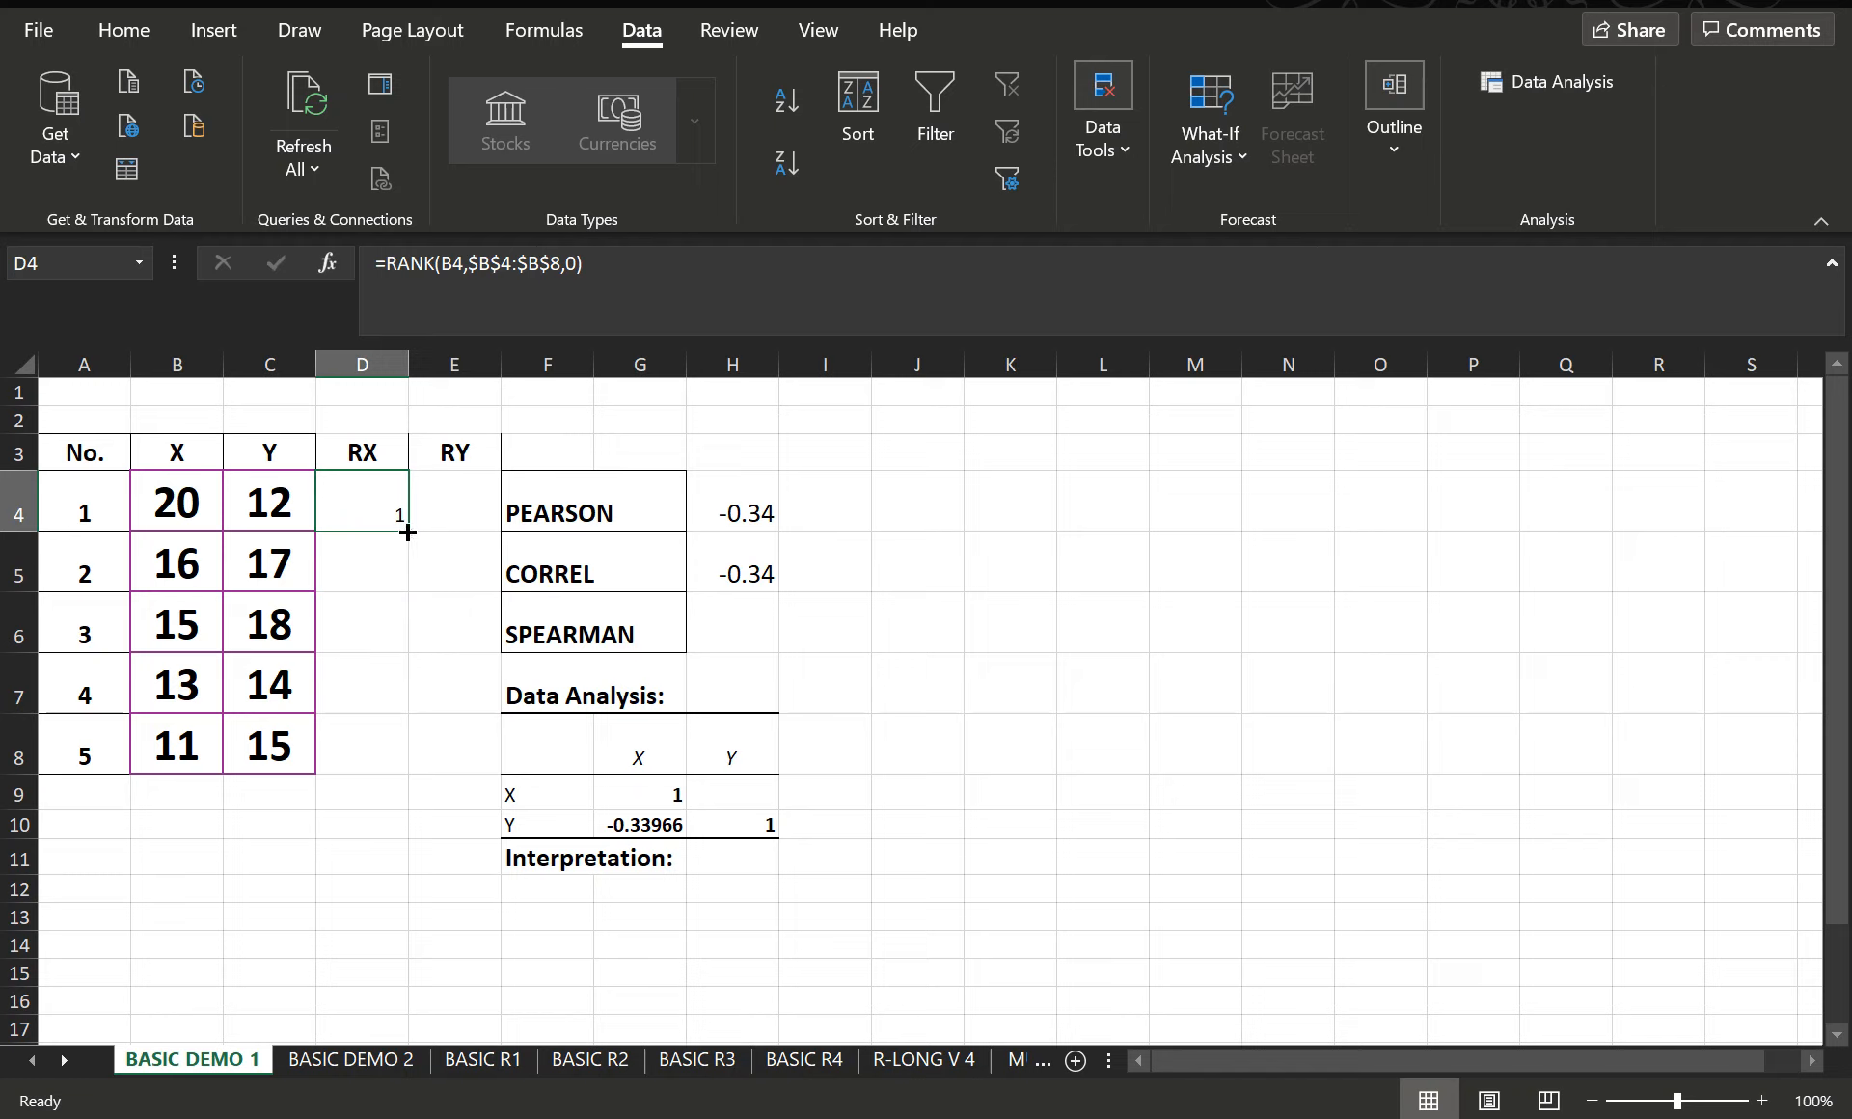
double_click(407, 532)
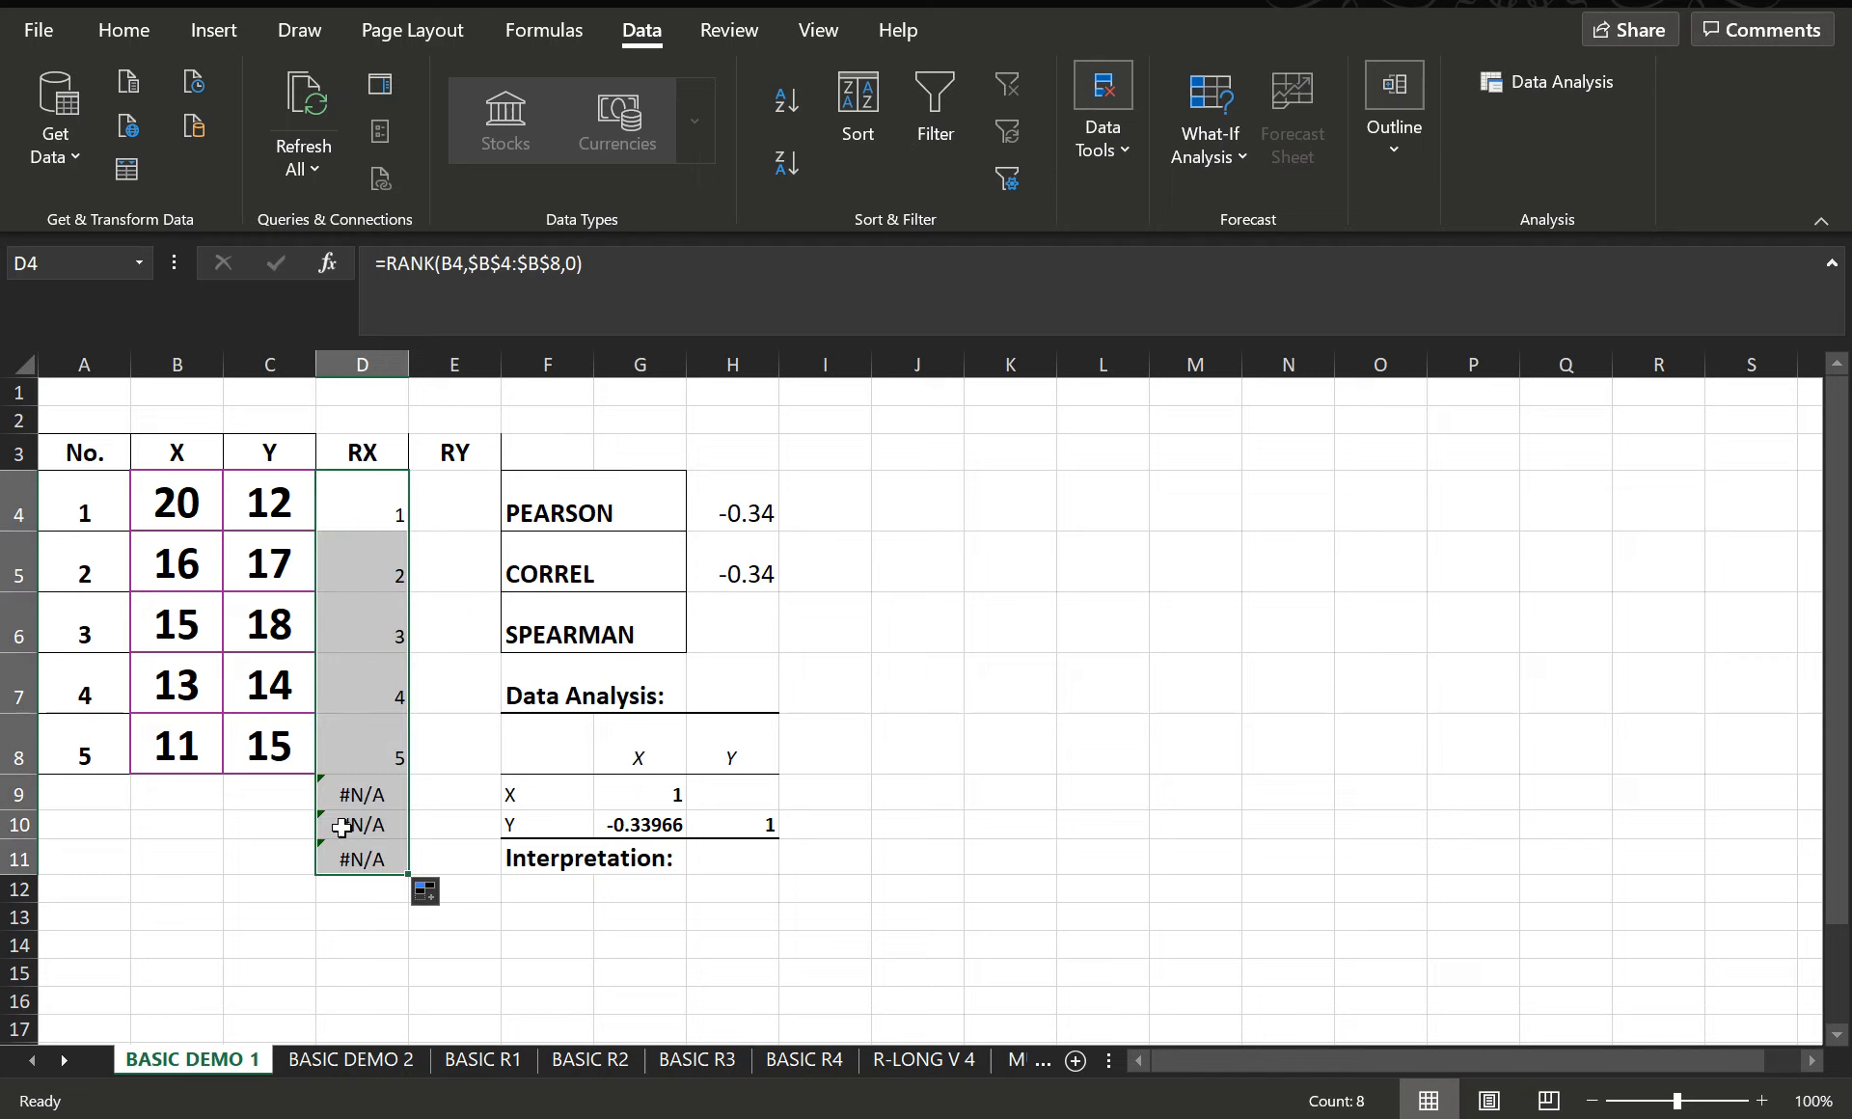
left_click_drag(360, 796, 363, 858)
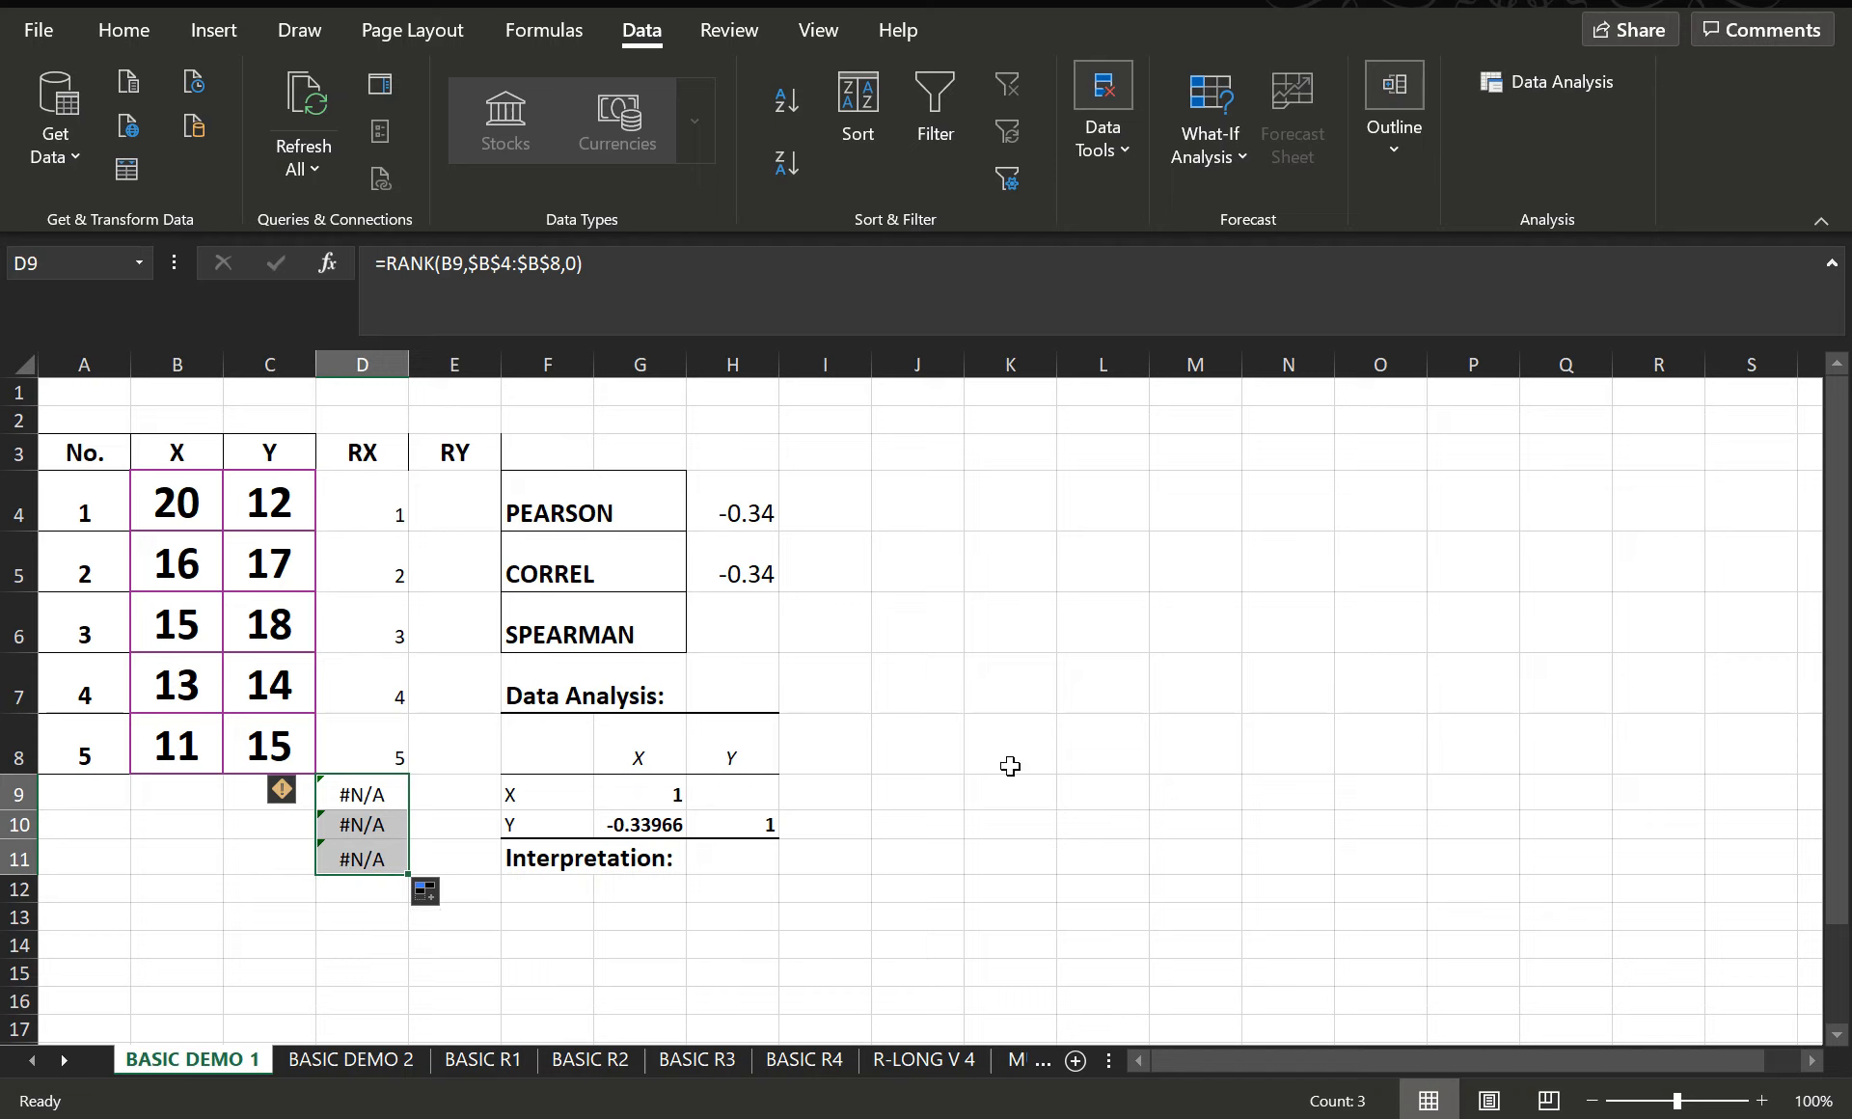
key("Delete")
left_click(1177, 788)
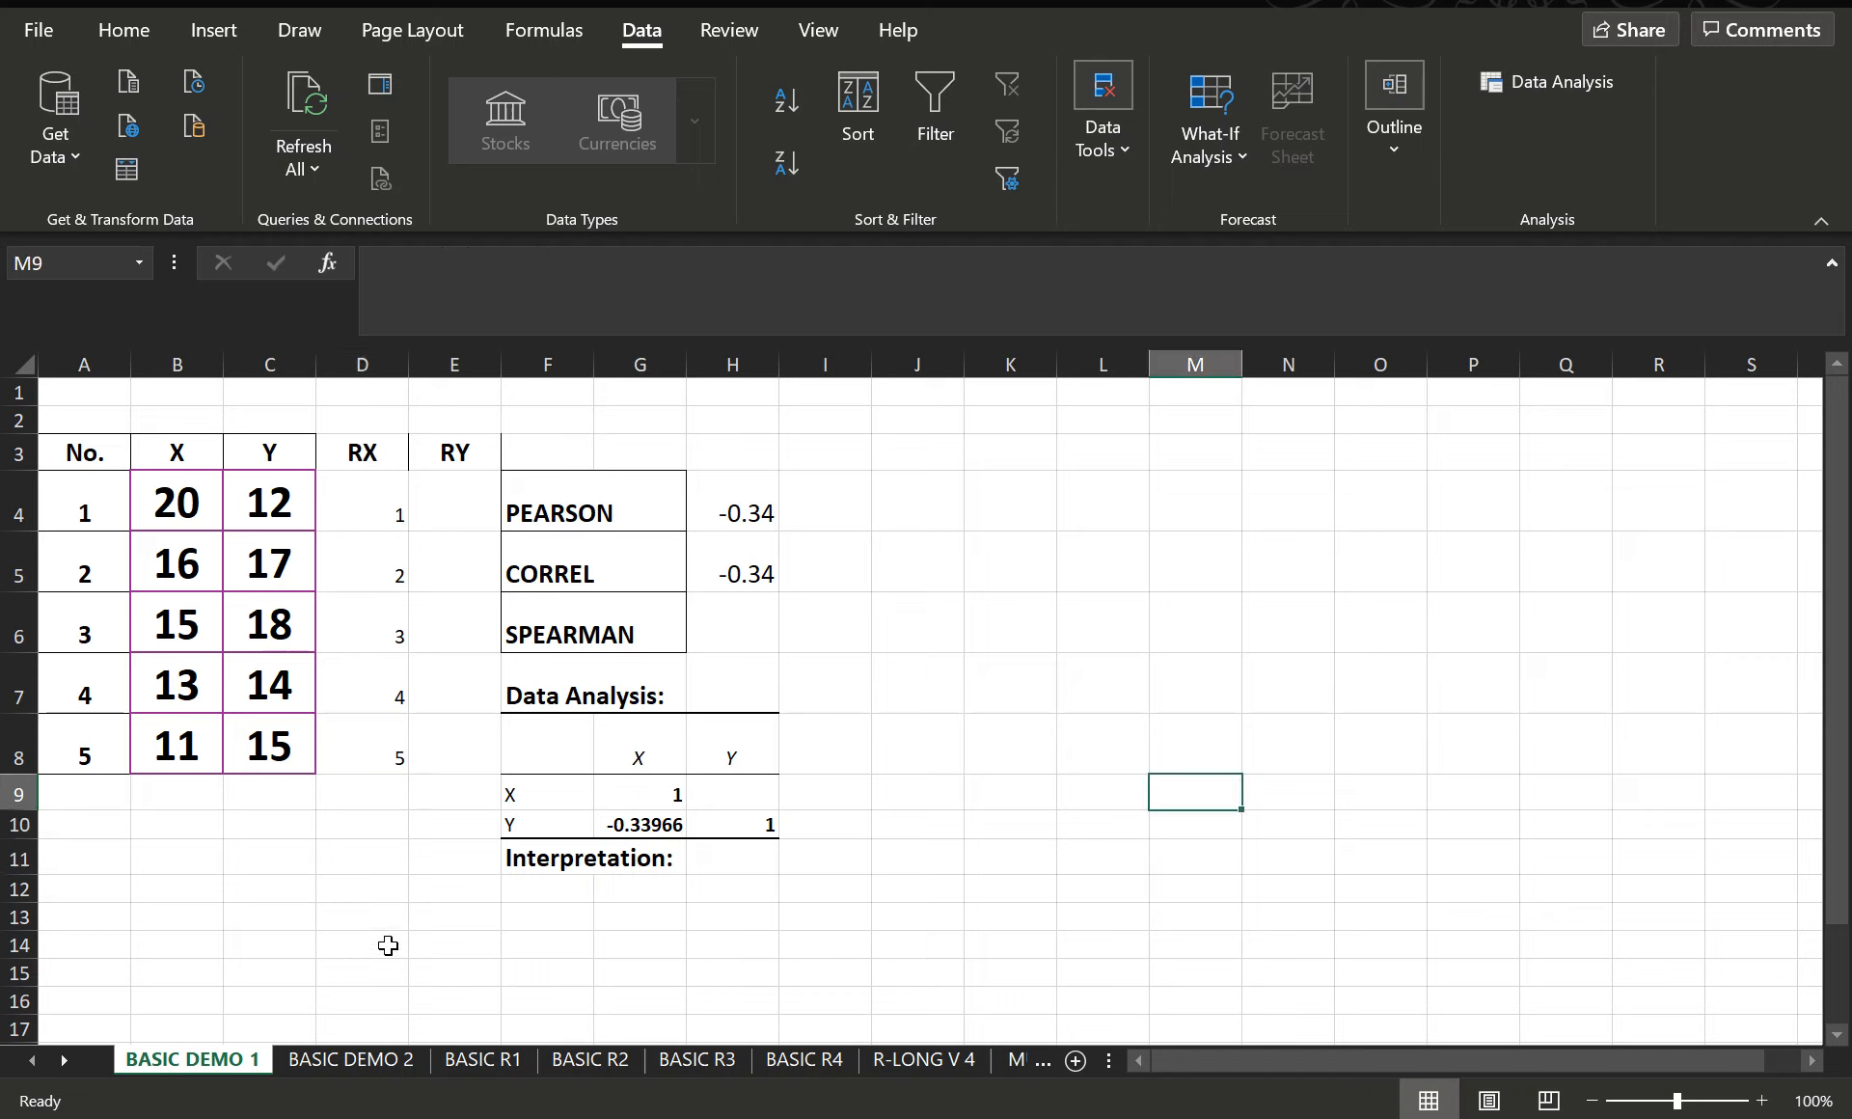
- Copy the rank formula from D4 across to E4 and check its references against the Y data
left_click(449, 506)
left_click(376, 500)
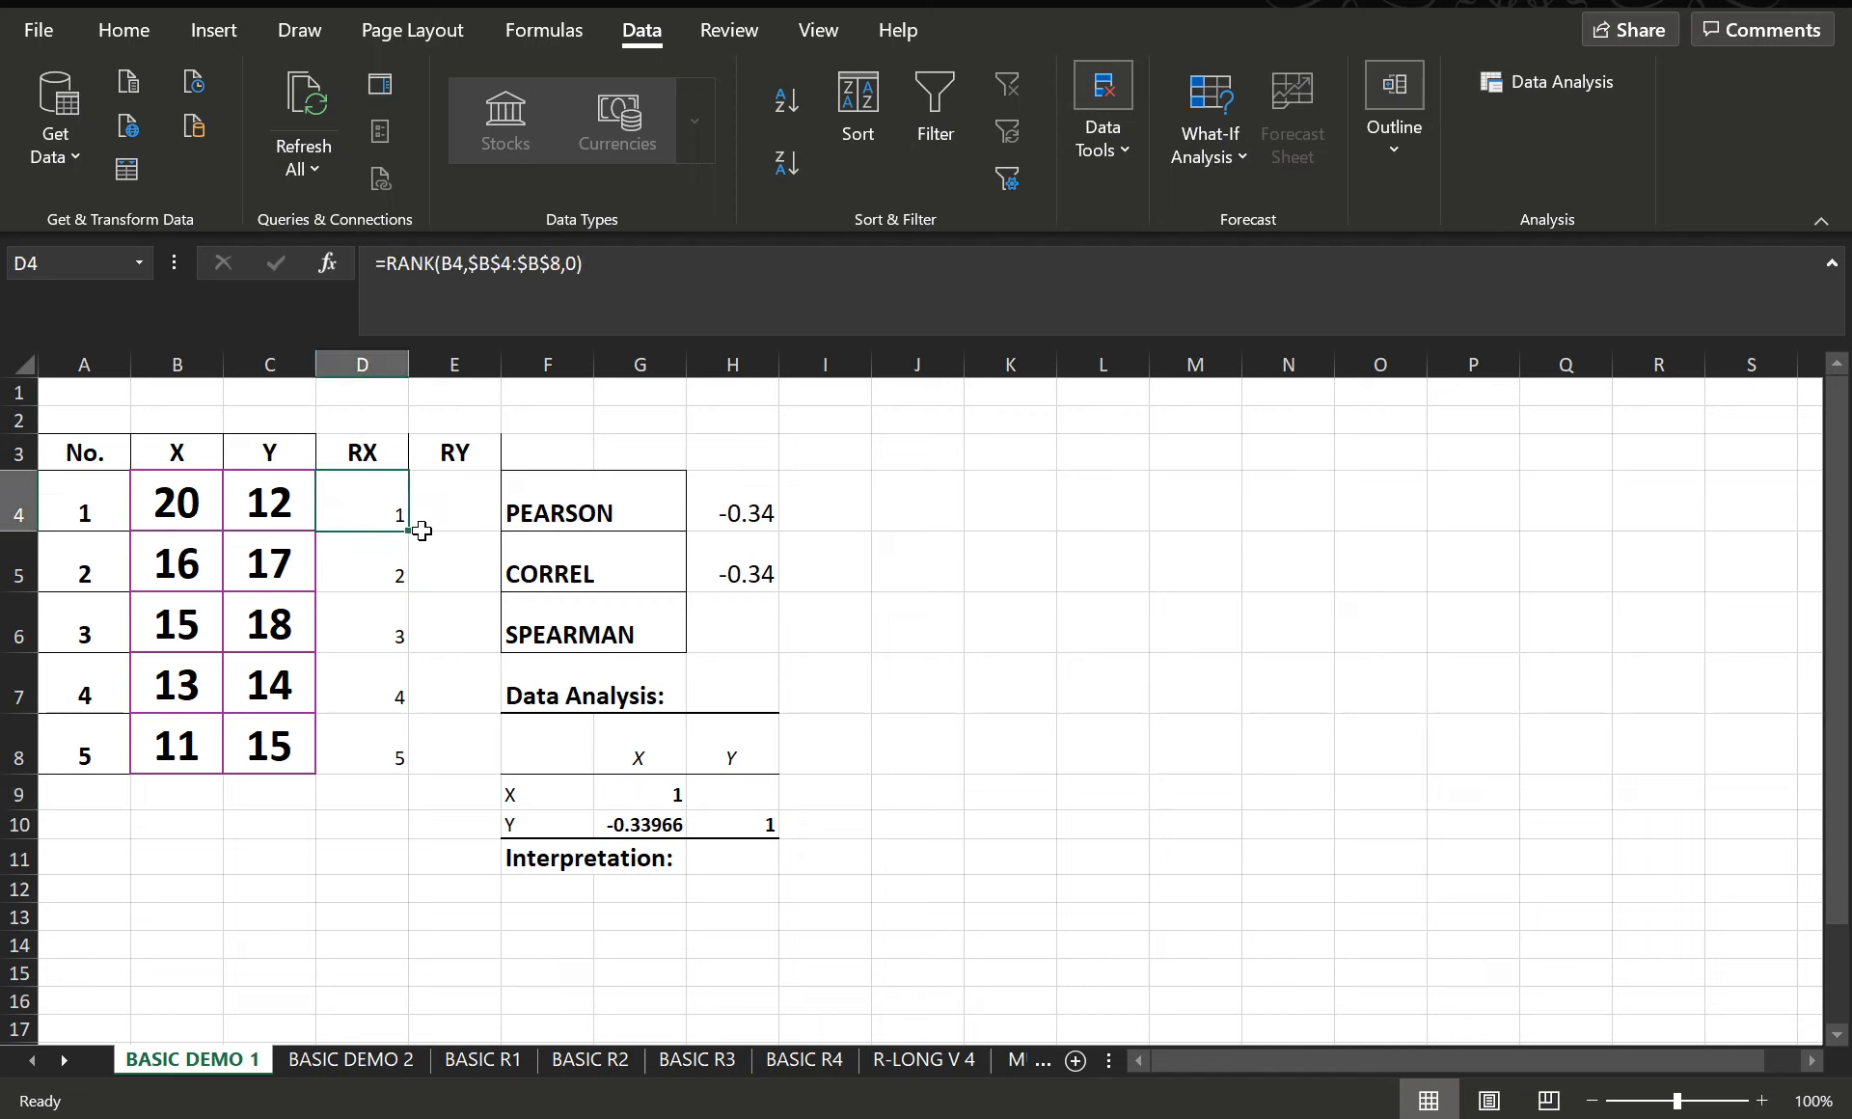
left_click_drag(405, 531, 485, 529)
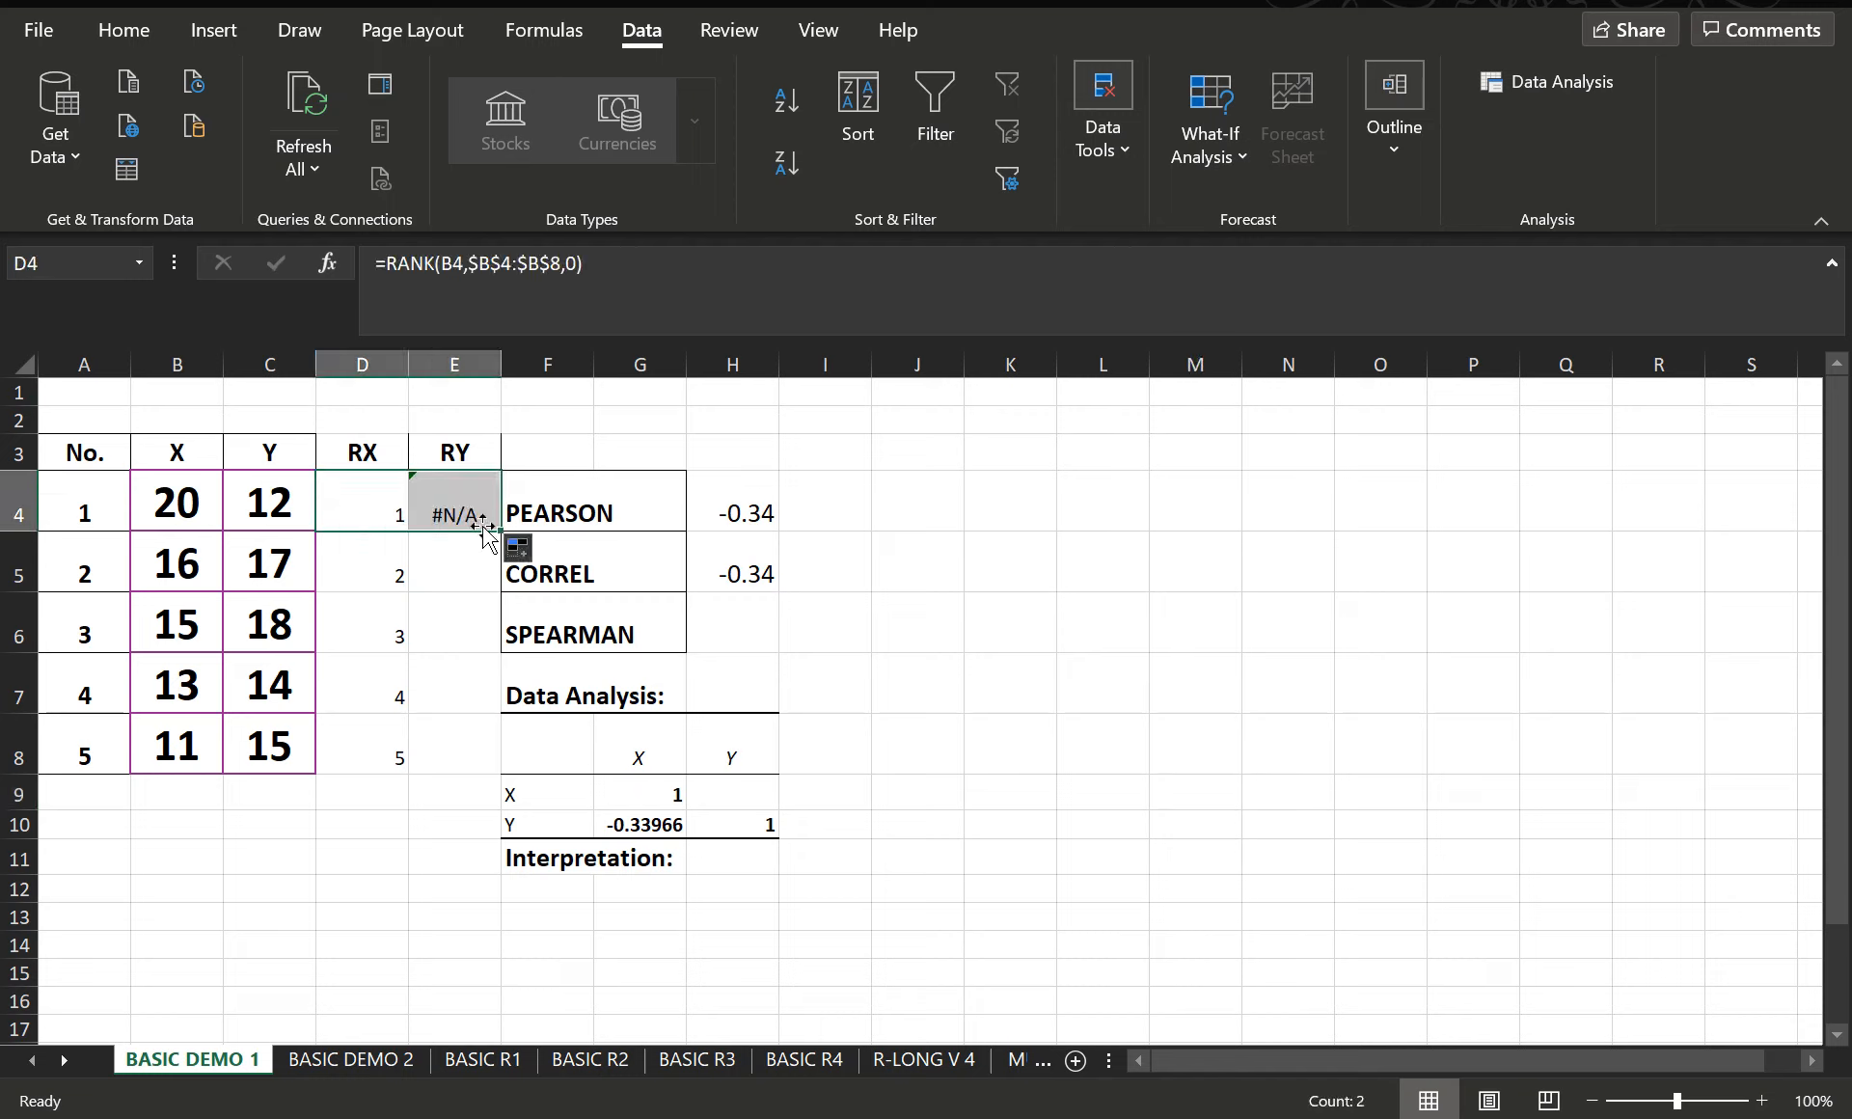
left_click(460, 507)
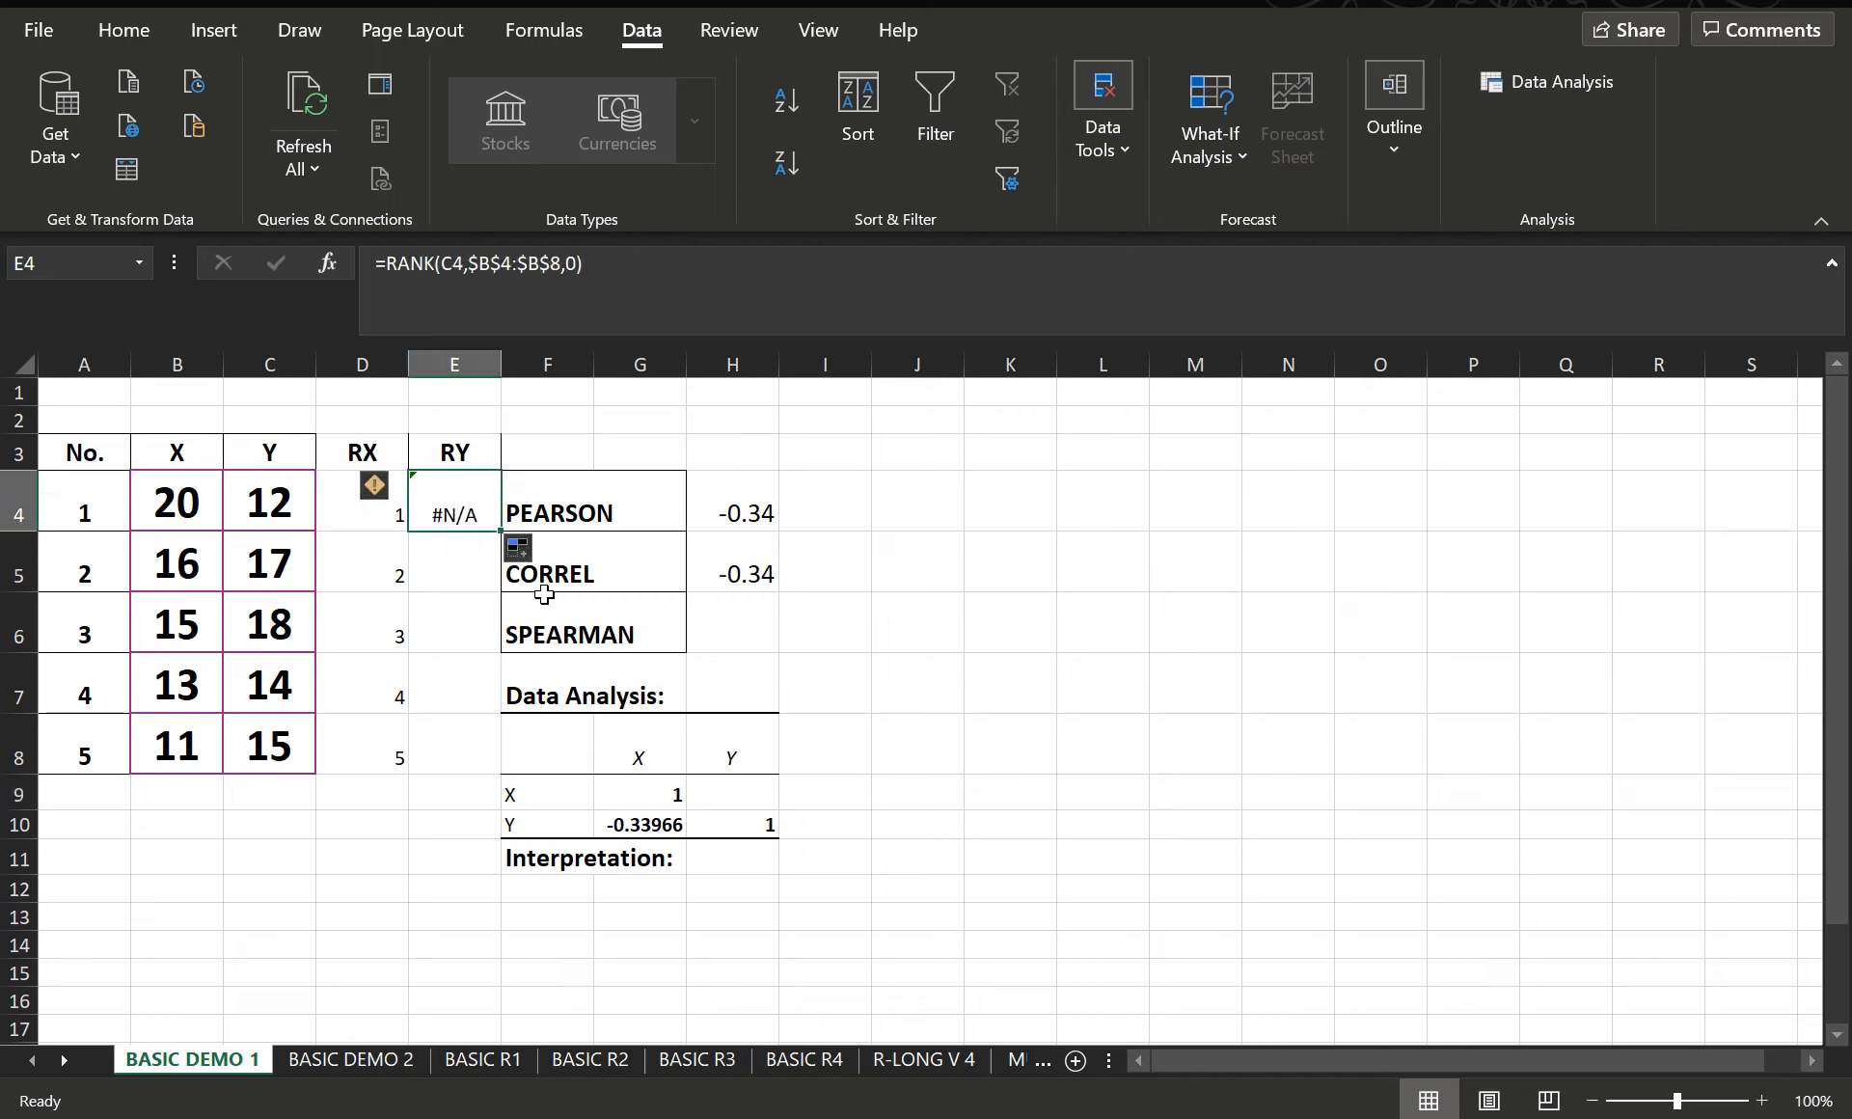
left_click(291, 484)
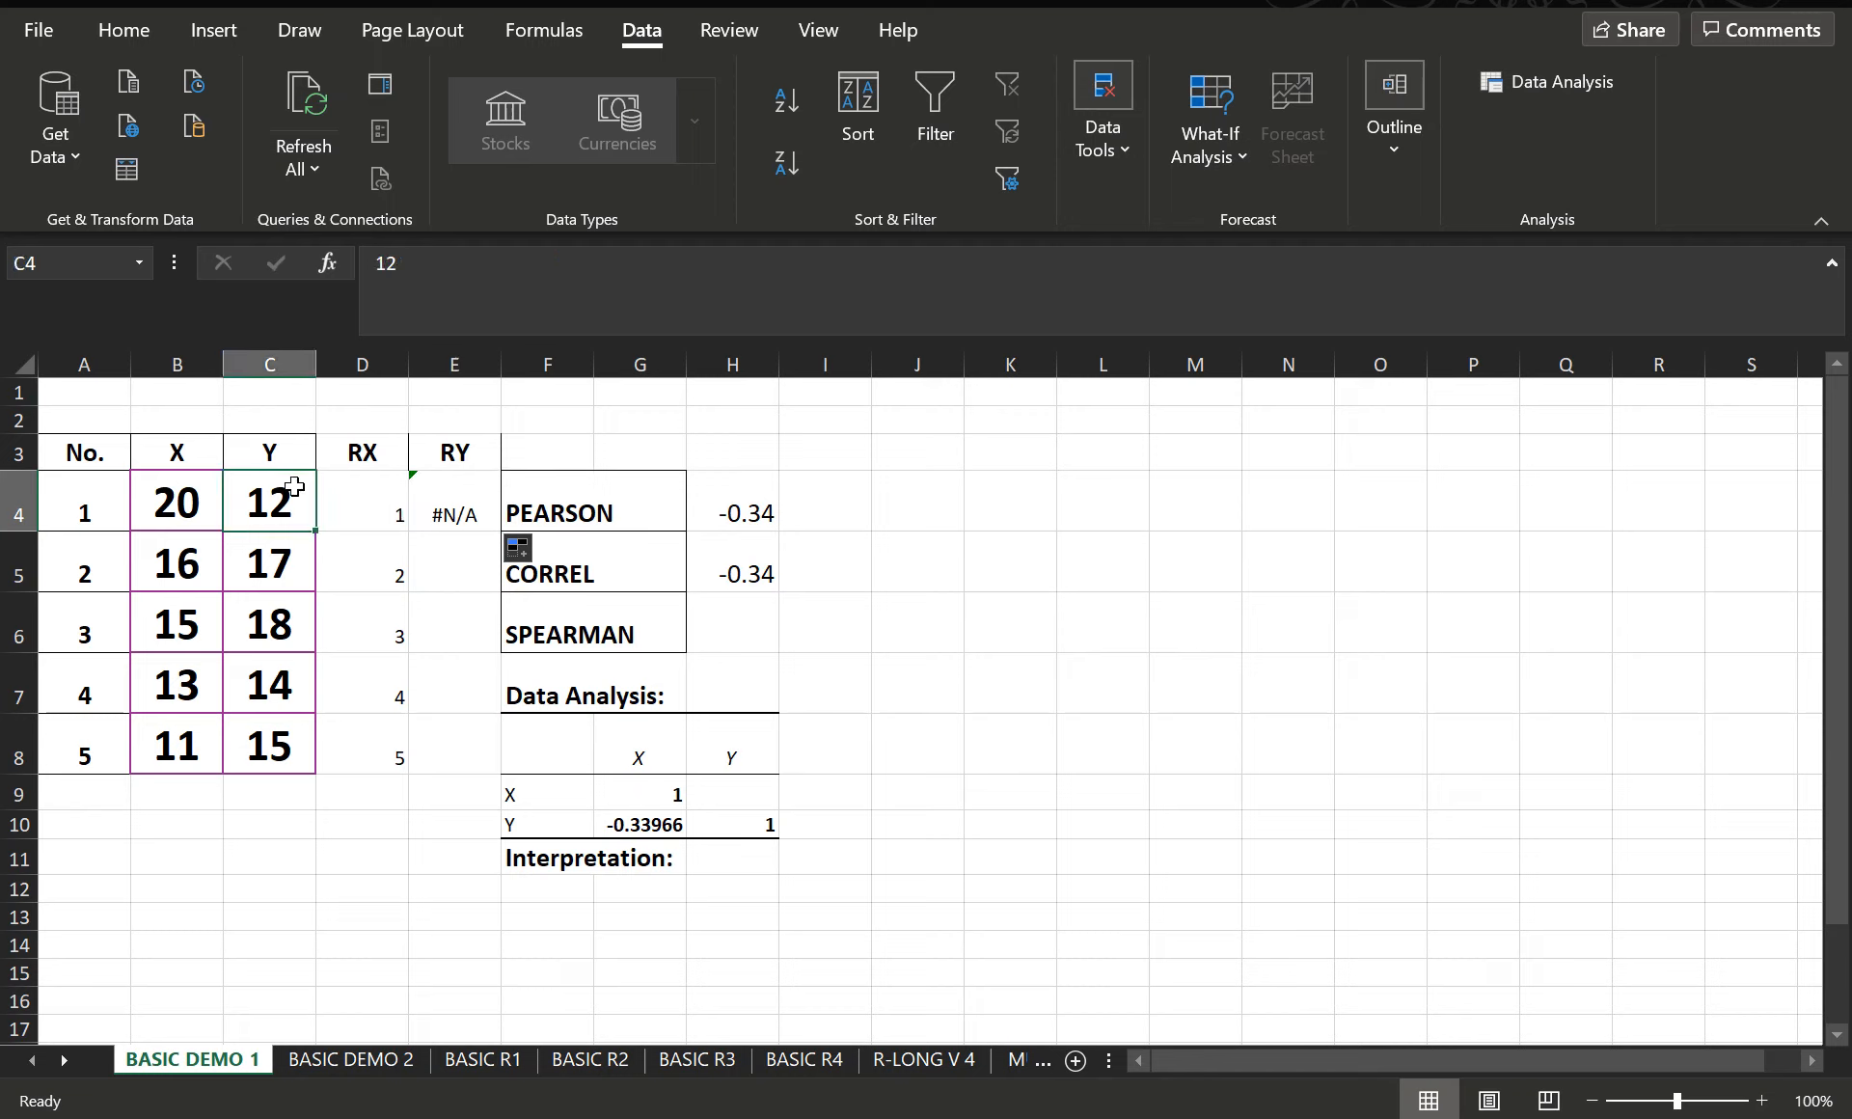
left_click(462, 501)
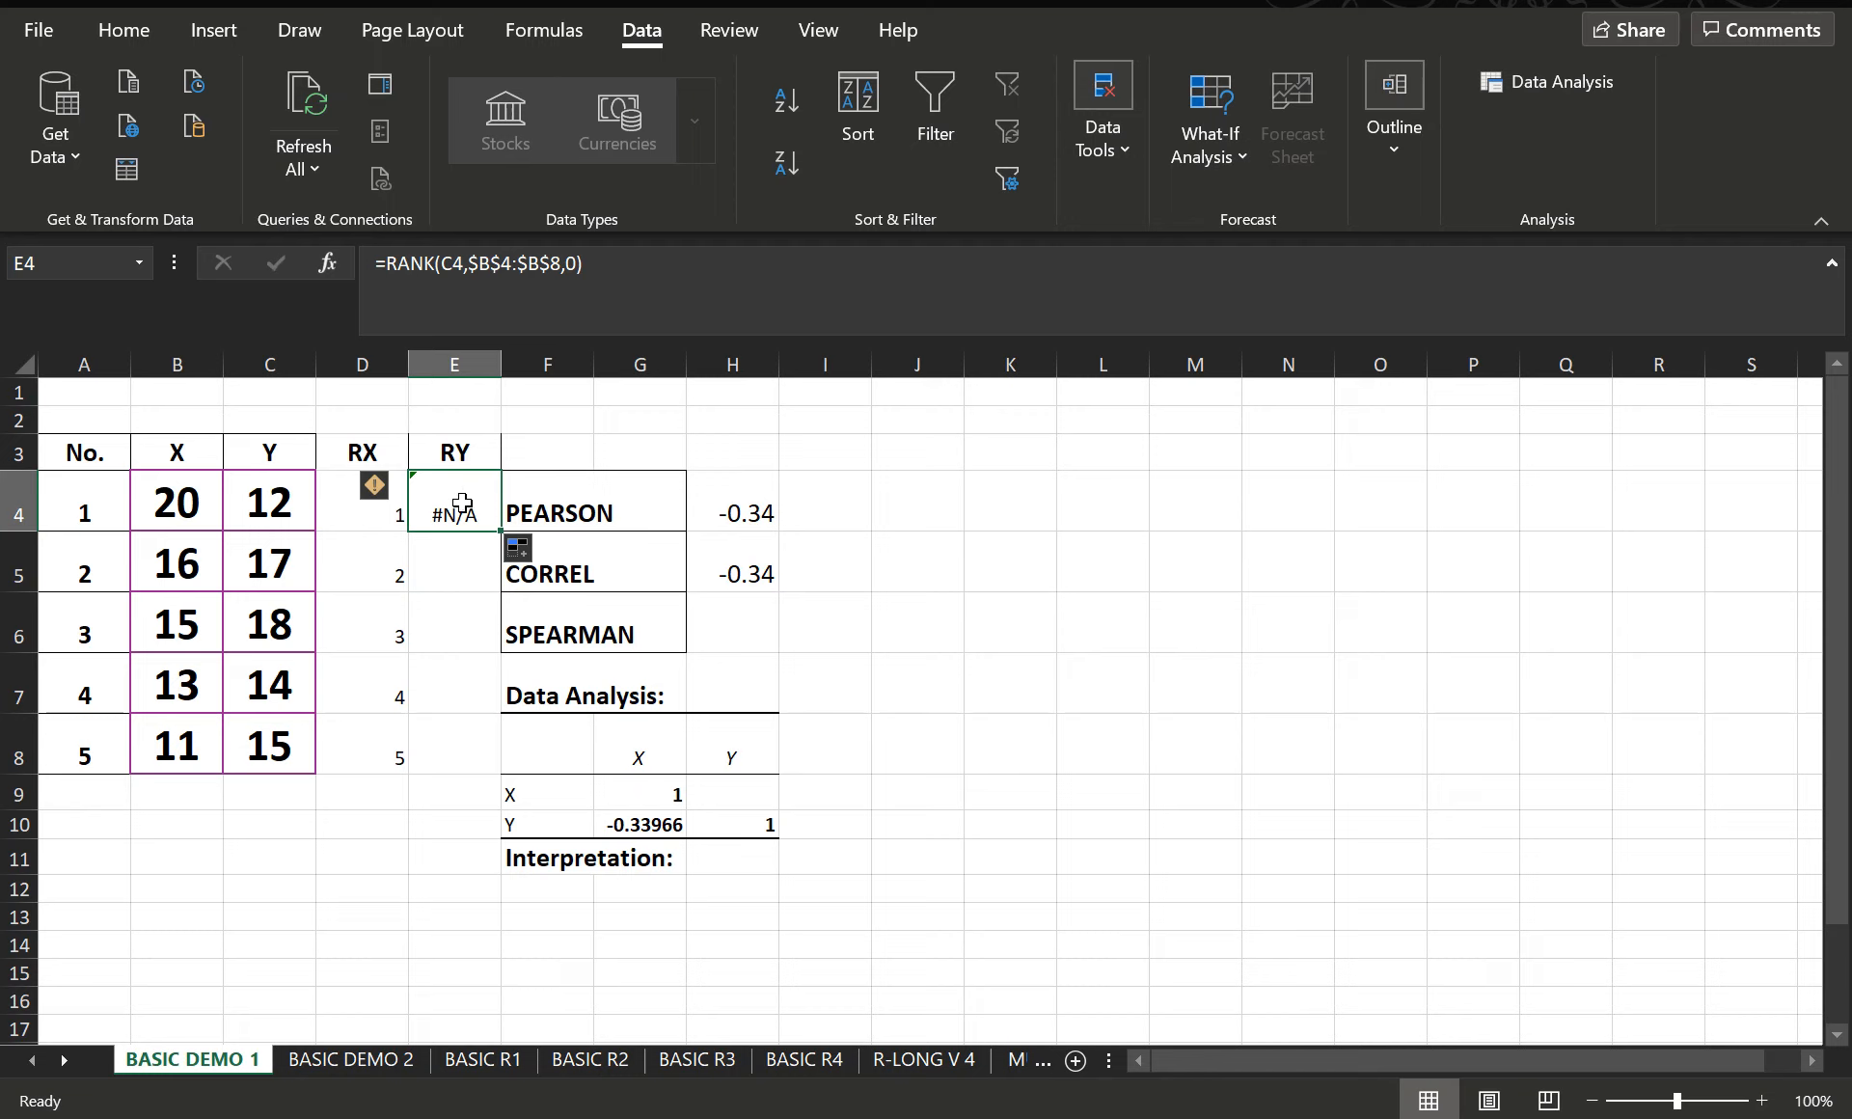
- Change the reference range in E4's RANK formula to $C$4:$C$8
left_click(492, 263)
key("BackSpace")
type("c")
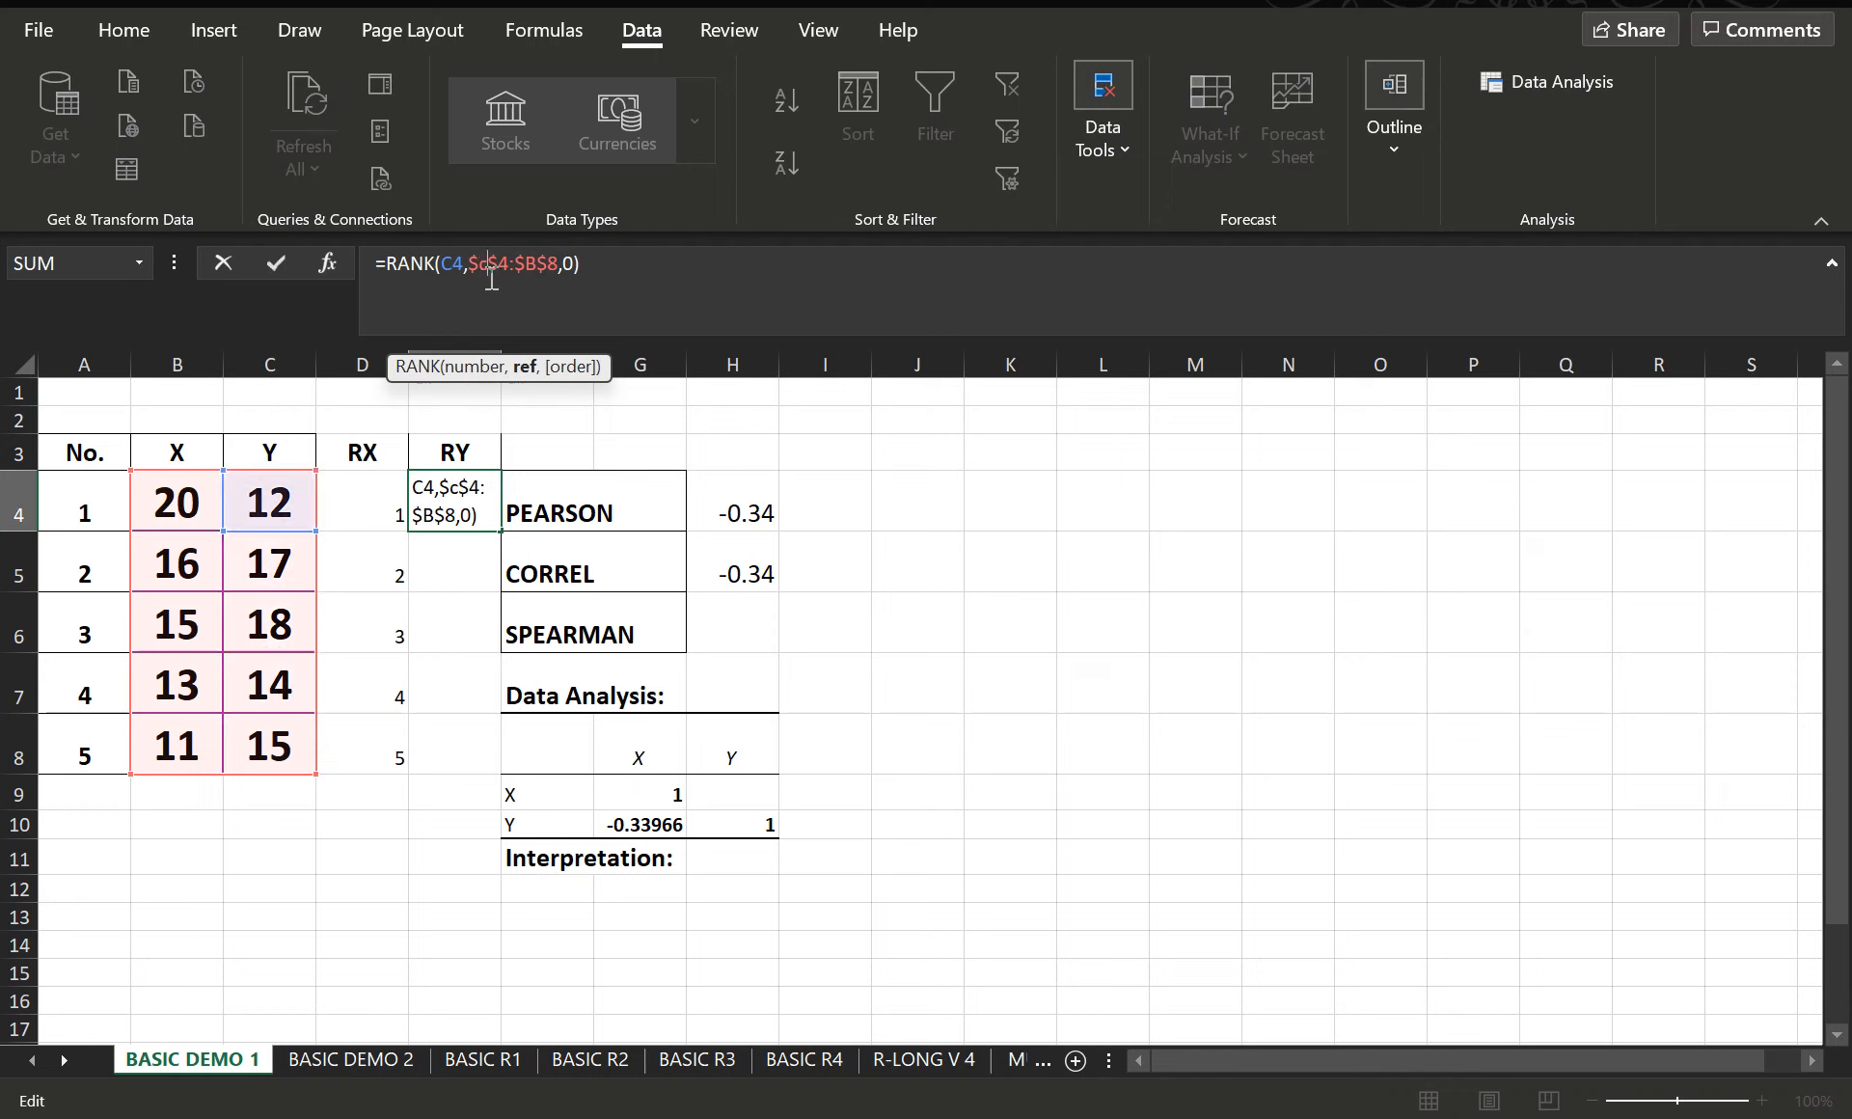
left_click(542, 262)
key("BackSpace")
type("c")
key("Return")
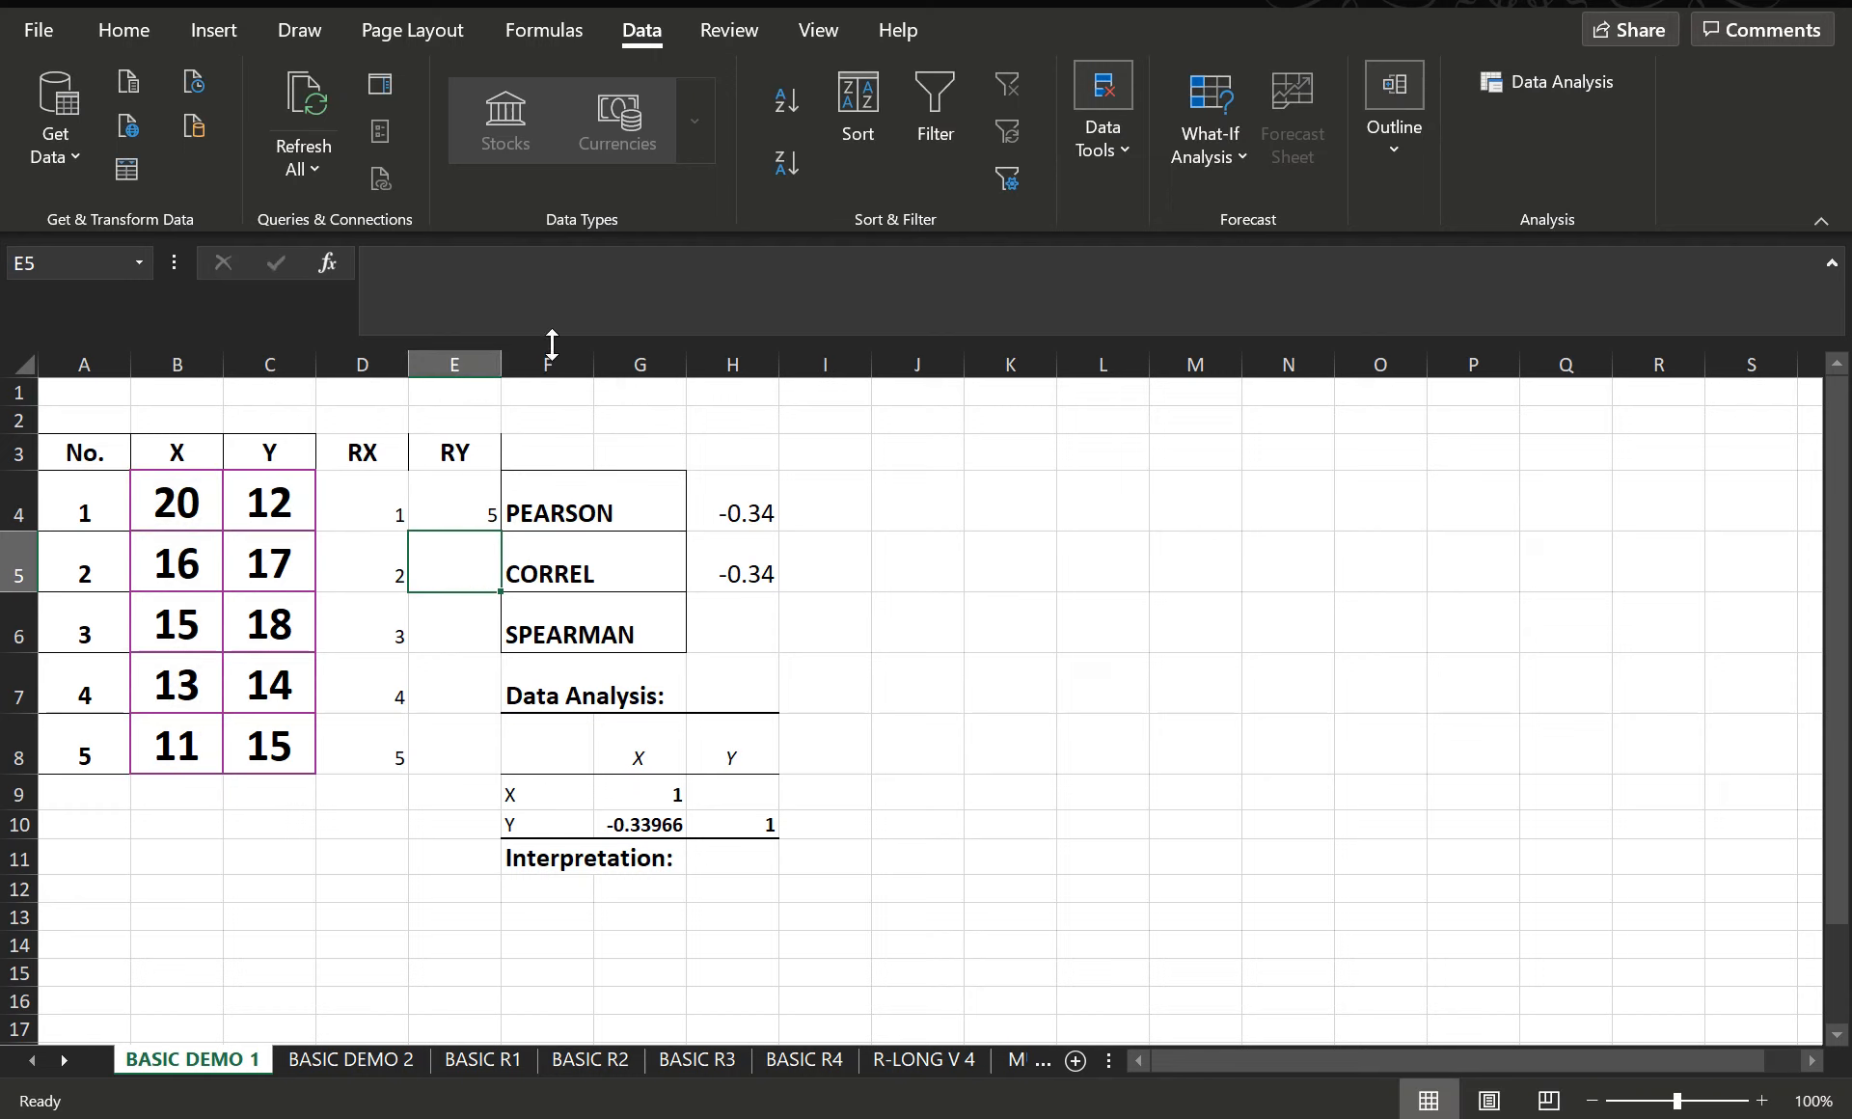
- Fill the RY rank formula from E4 down the column and clear the surplus copies in E9:E11
left_click(479, 517)
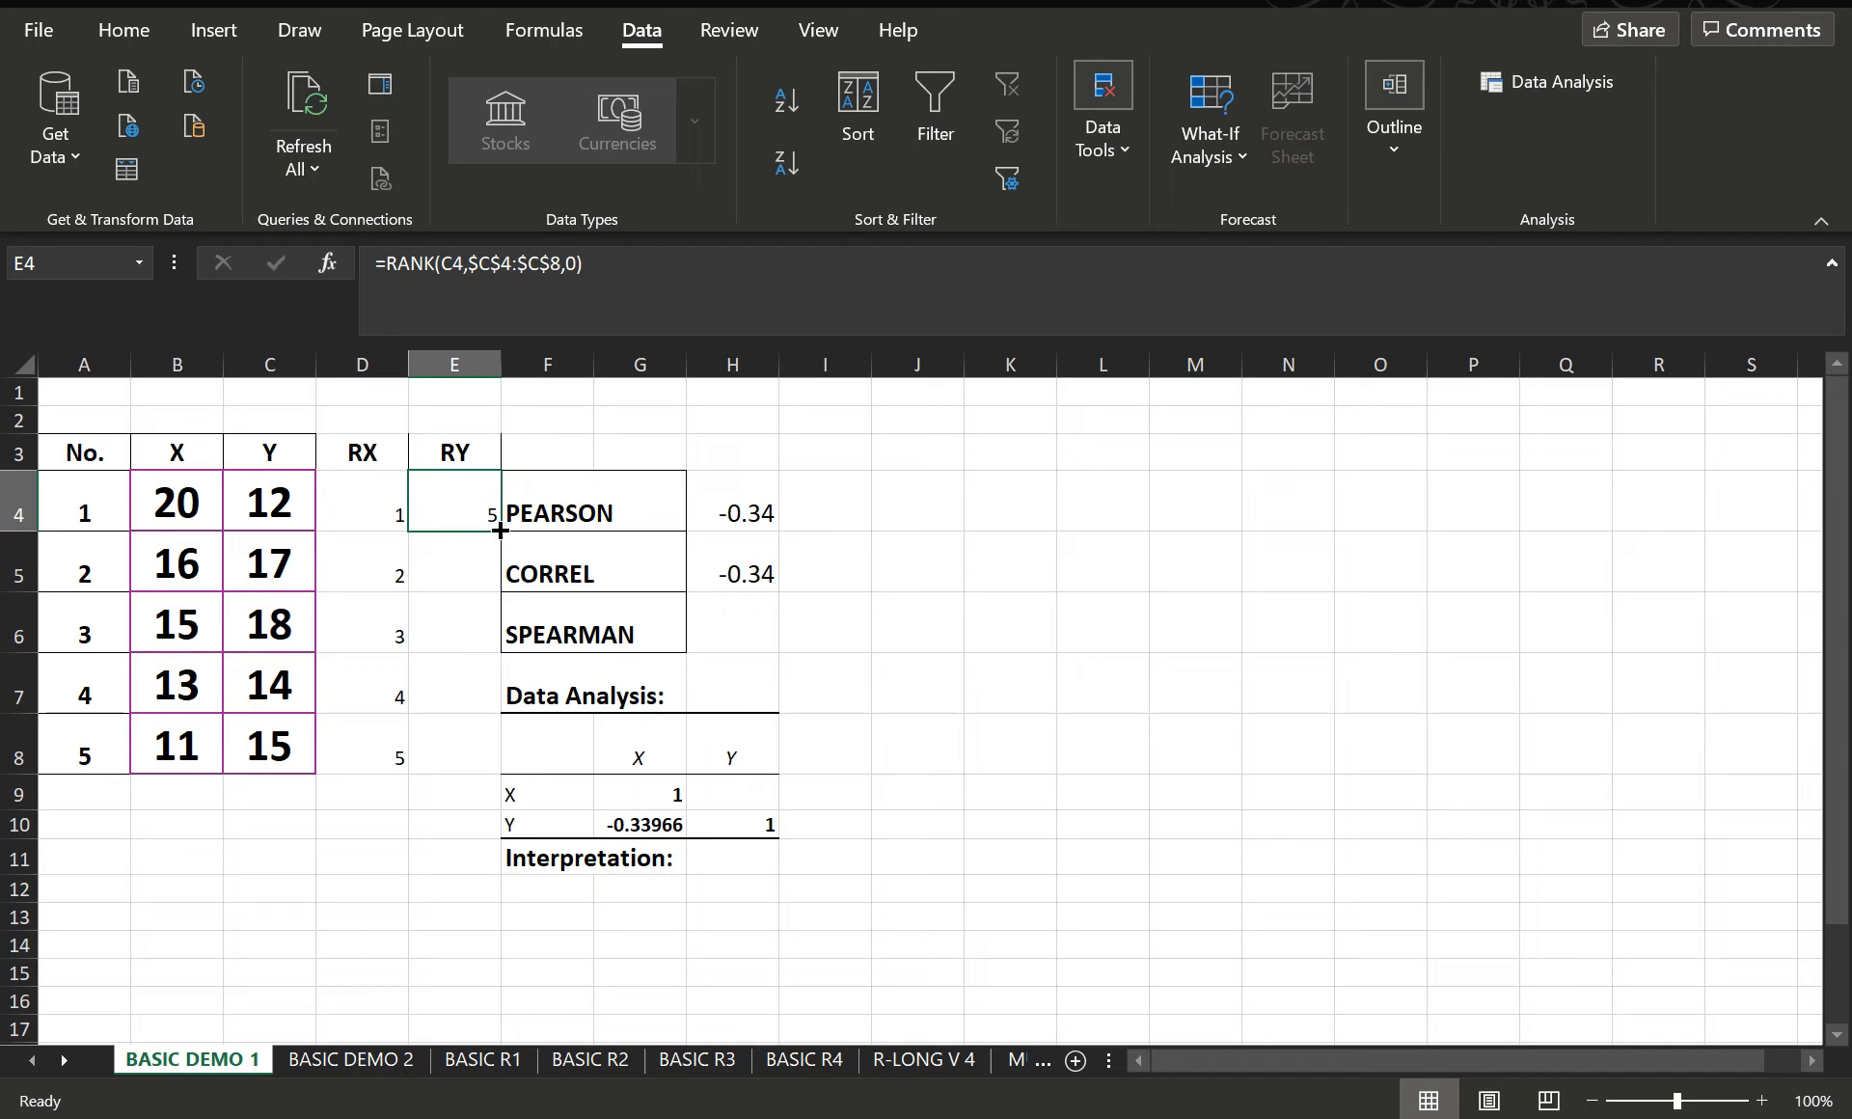
left_click_drag(500, 530, 487, 864)
left_click_drag(457, 797, 467, 849)
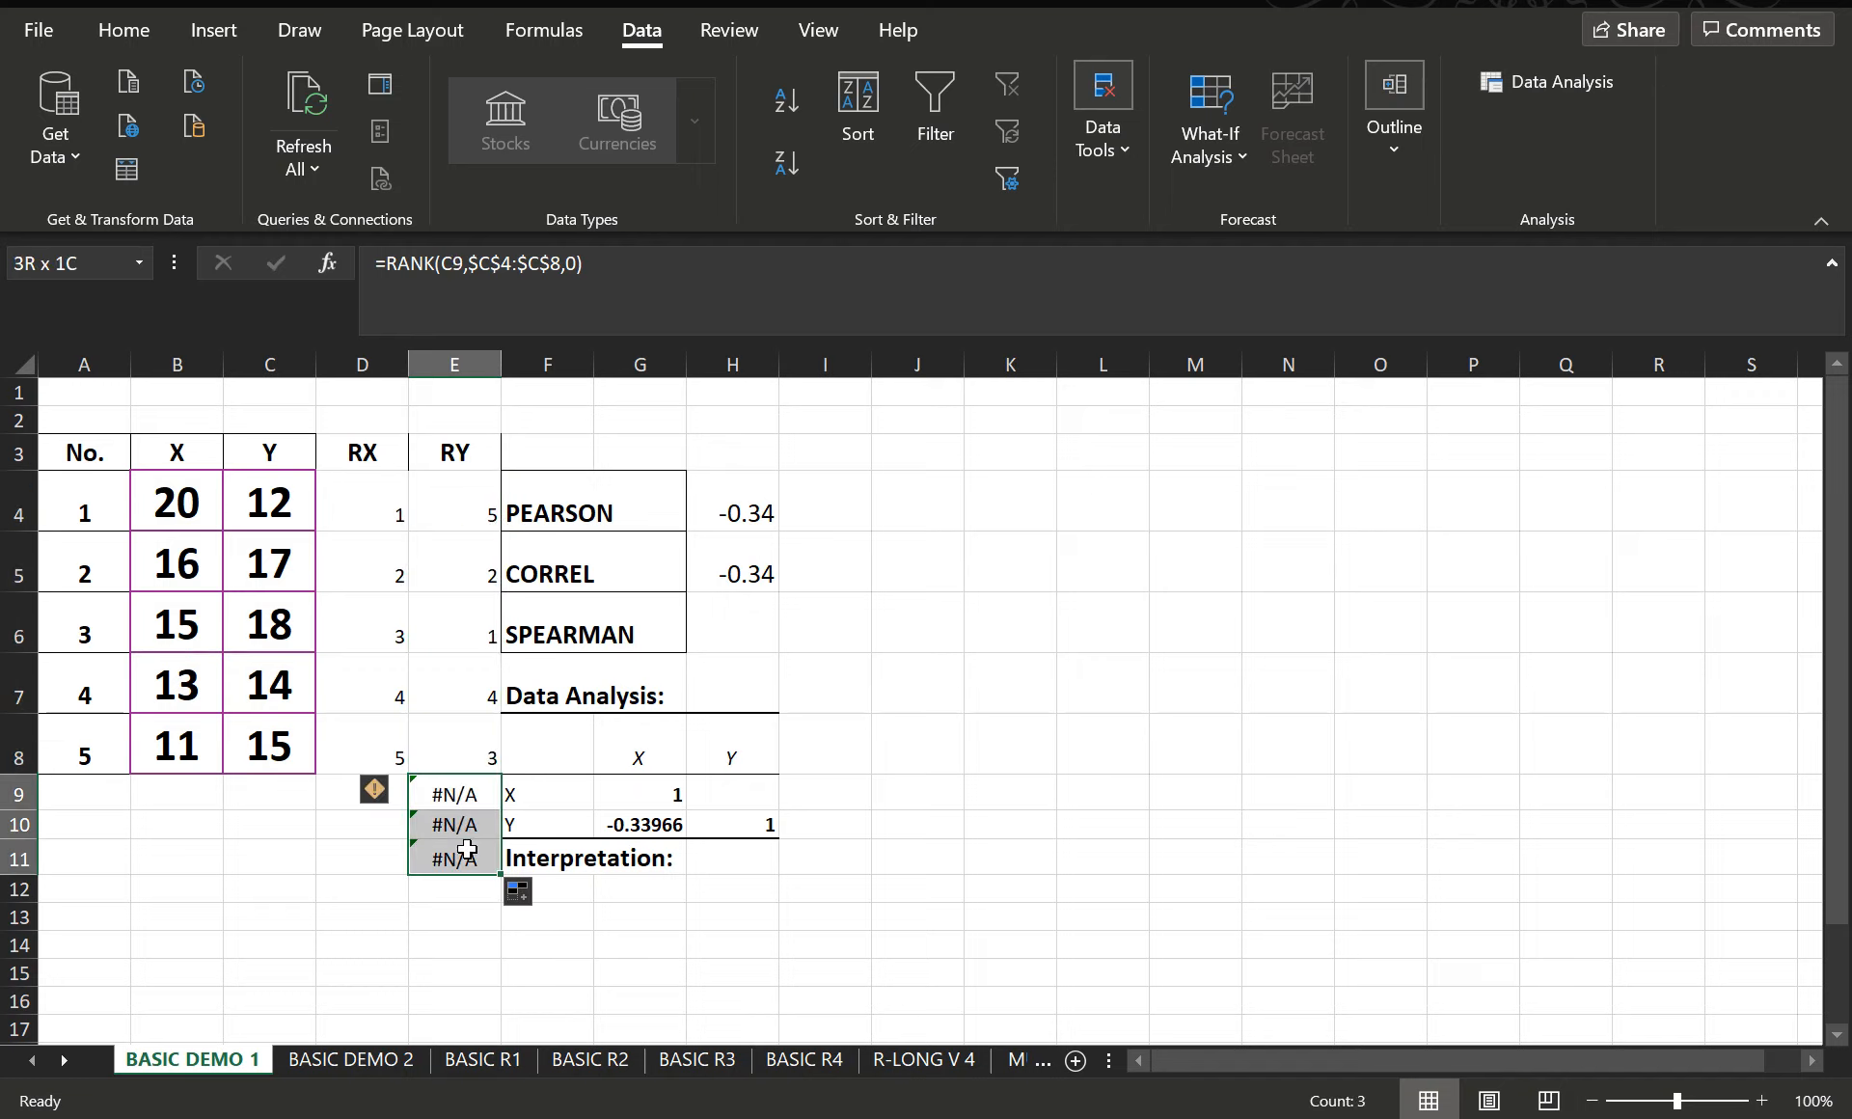
key("Delete")
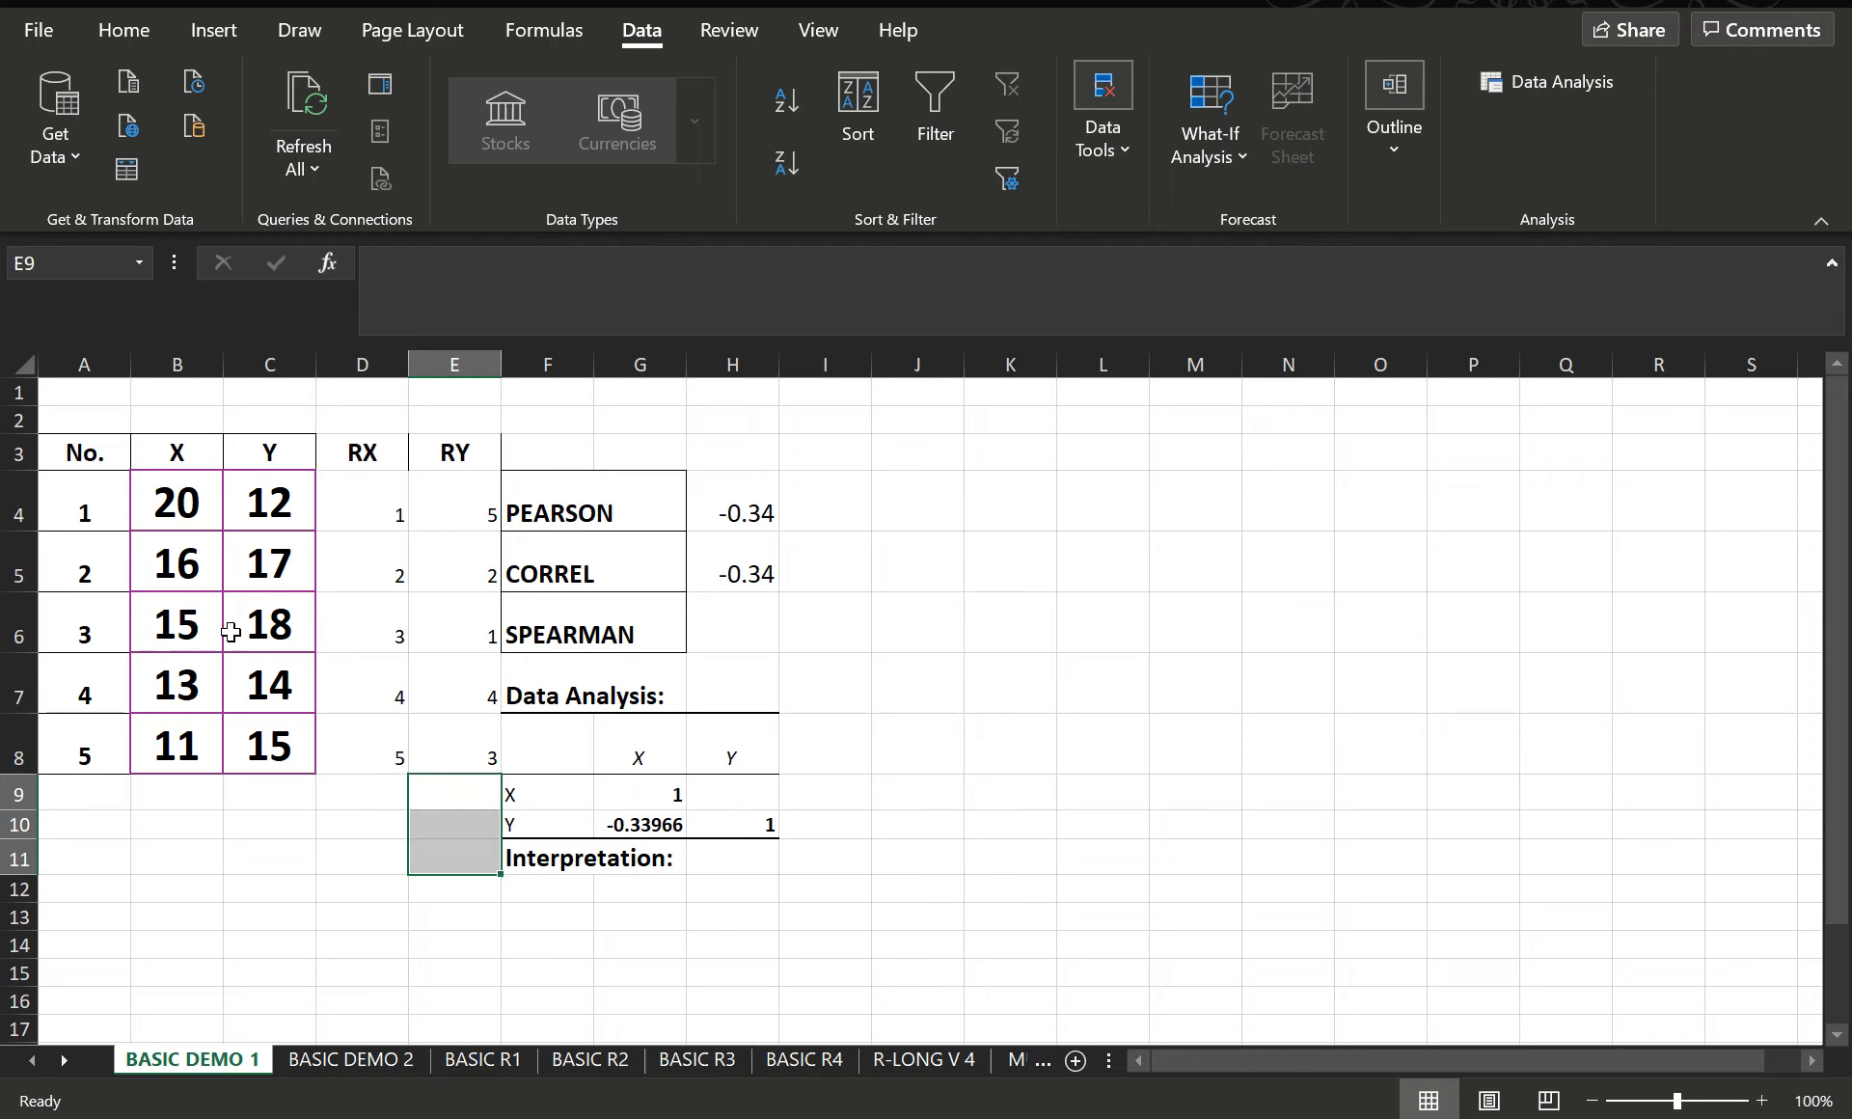
- Compare the RY ranks in cells E4 to E6 with the Y values in column C
left_click(287, 628)
left_click(461, 635)
left_click(482, 573)
left_click(477, 521)
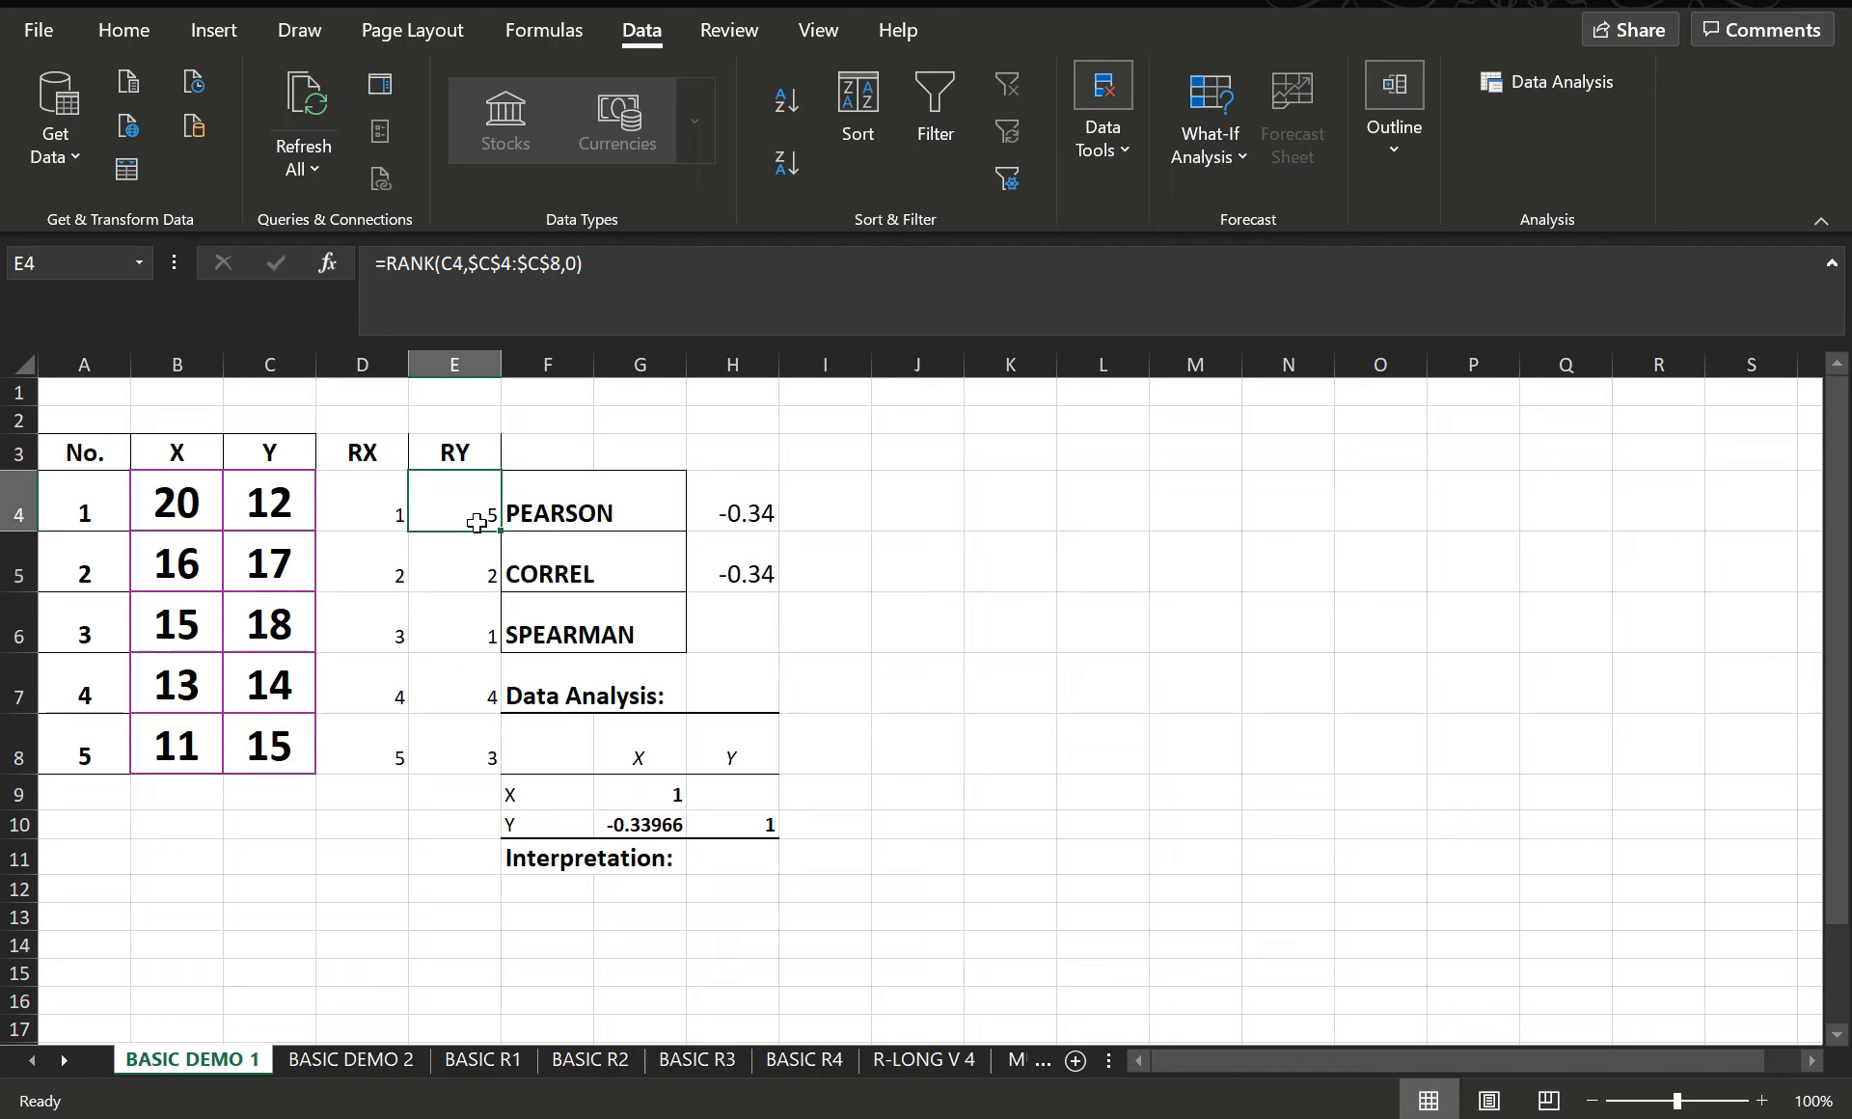
- Calculate the Spearman correlation in H6 with PEARSON over the RX ranks D4:D8 and the RY ranks E4:E8
left_click(463, 725)
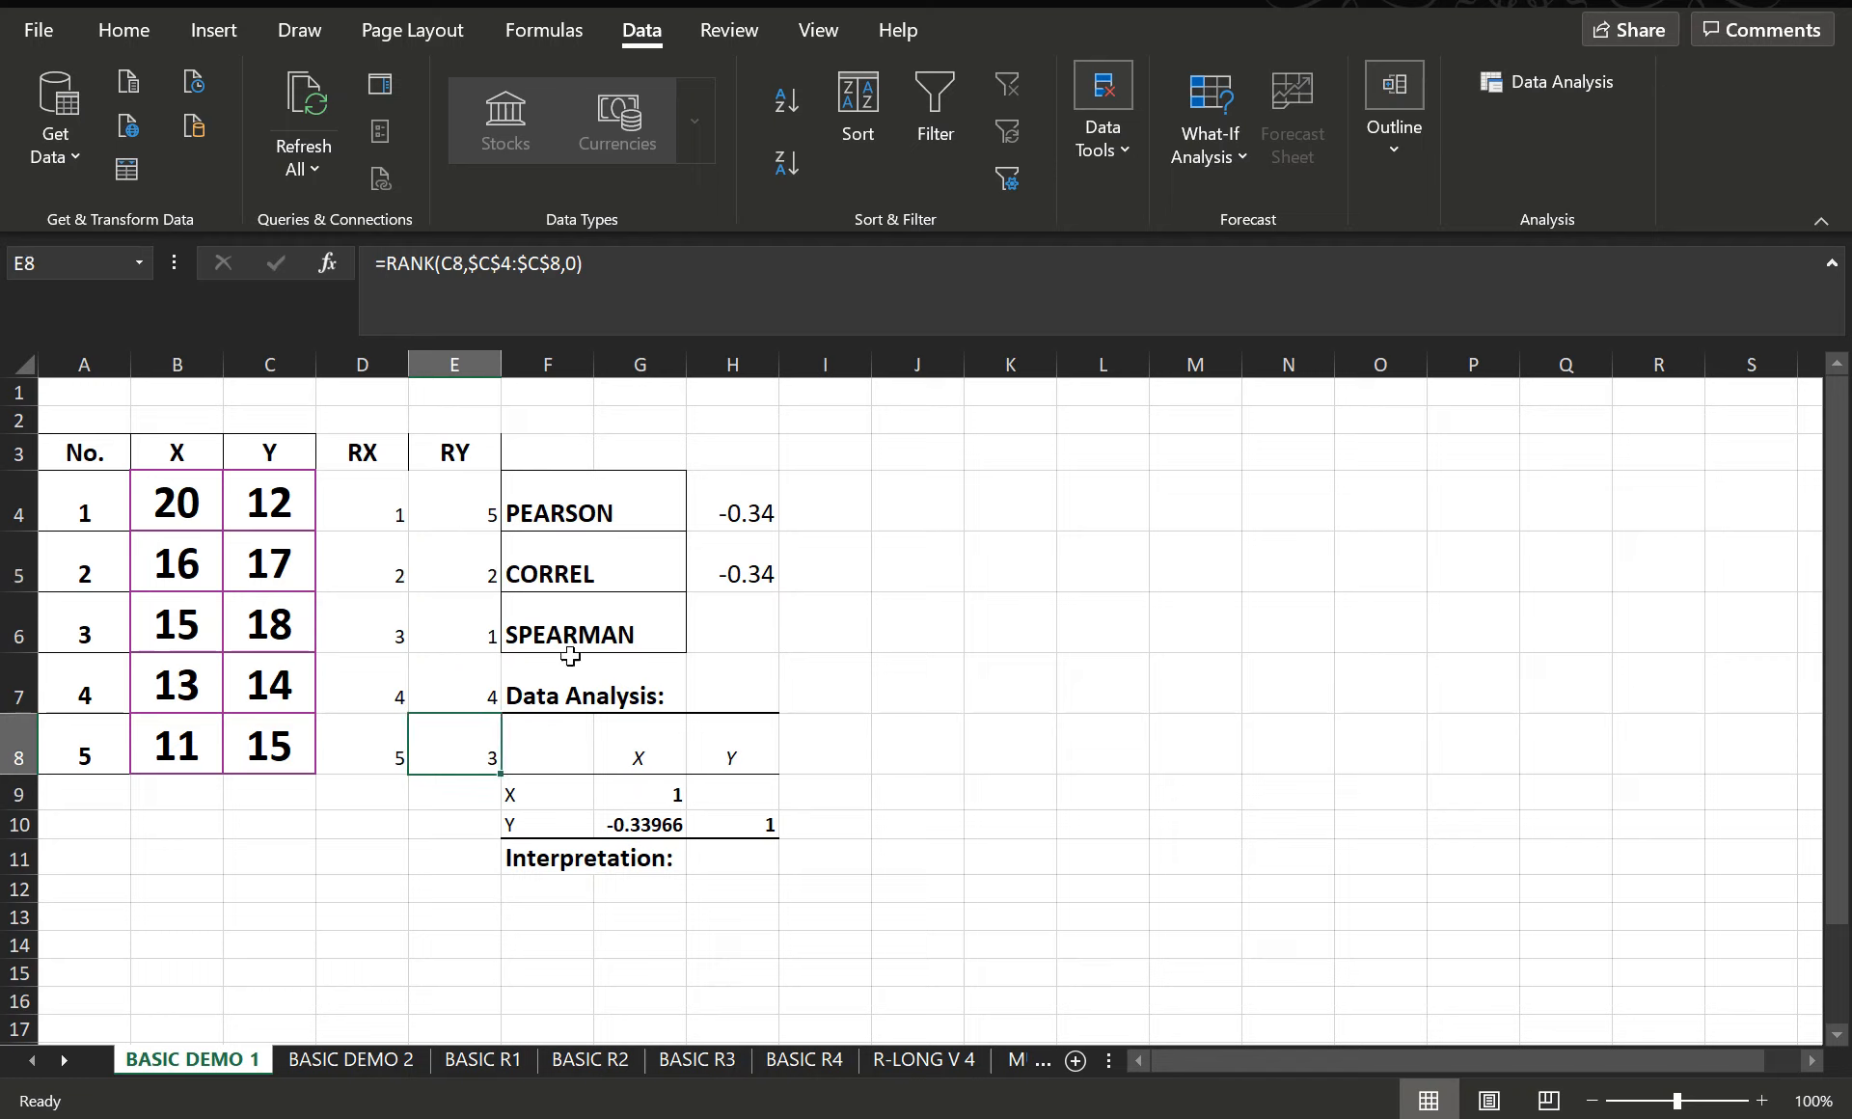
left_click(725, 629)
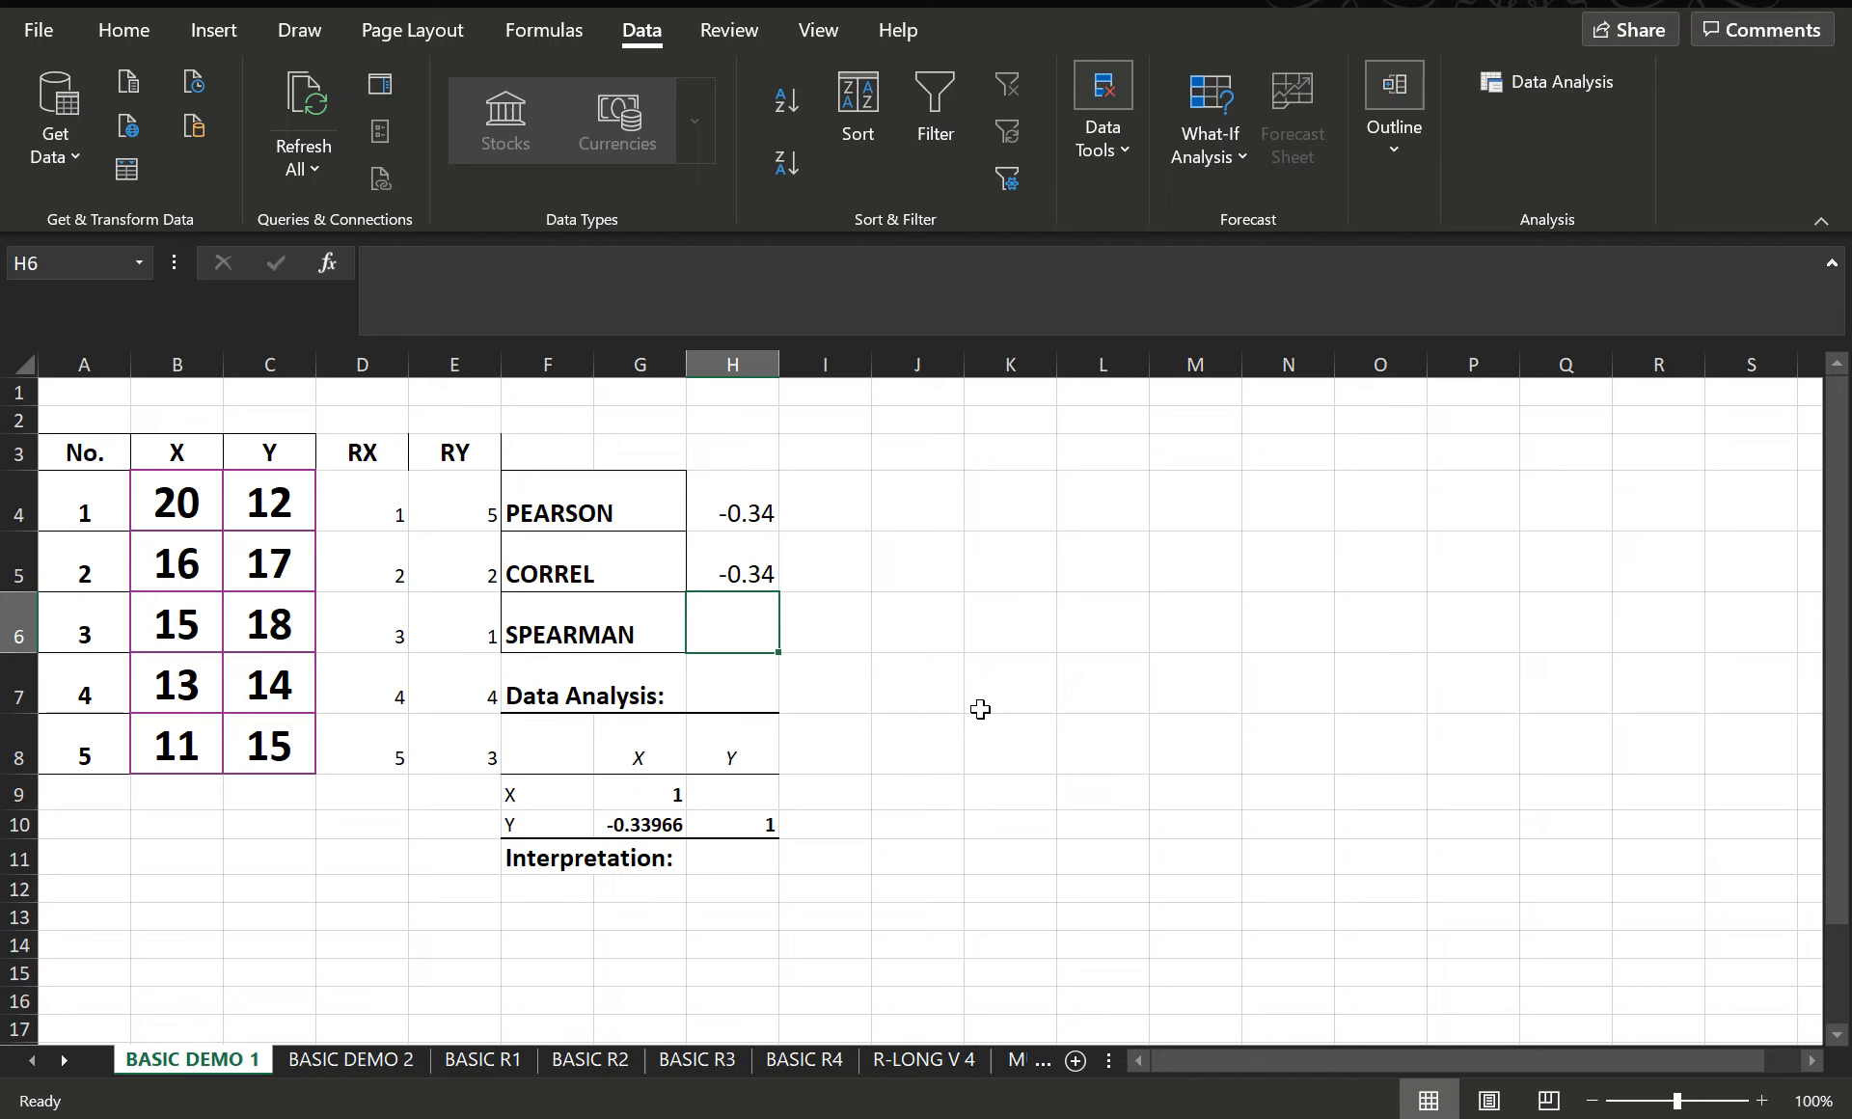
type("=")
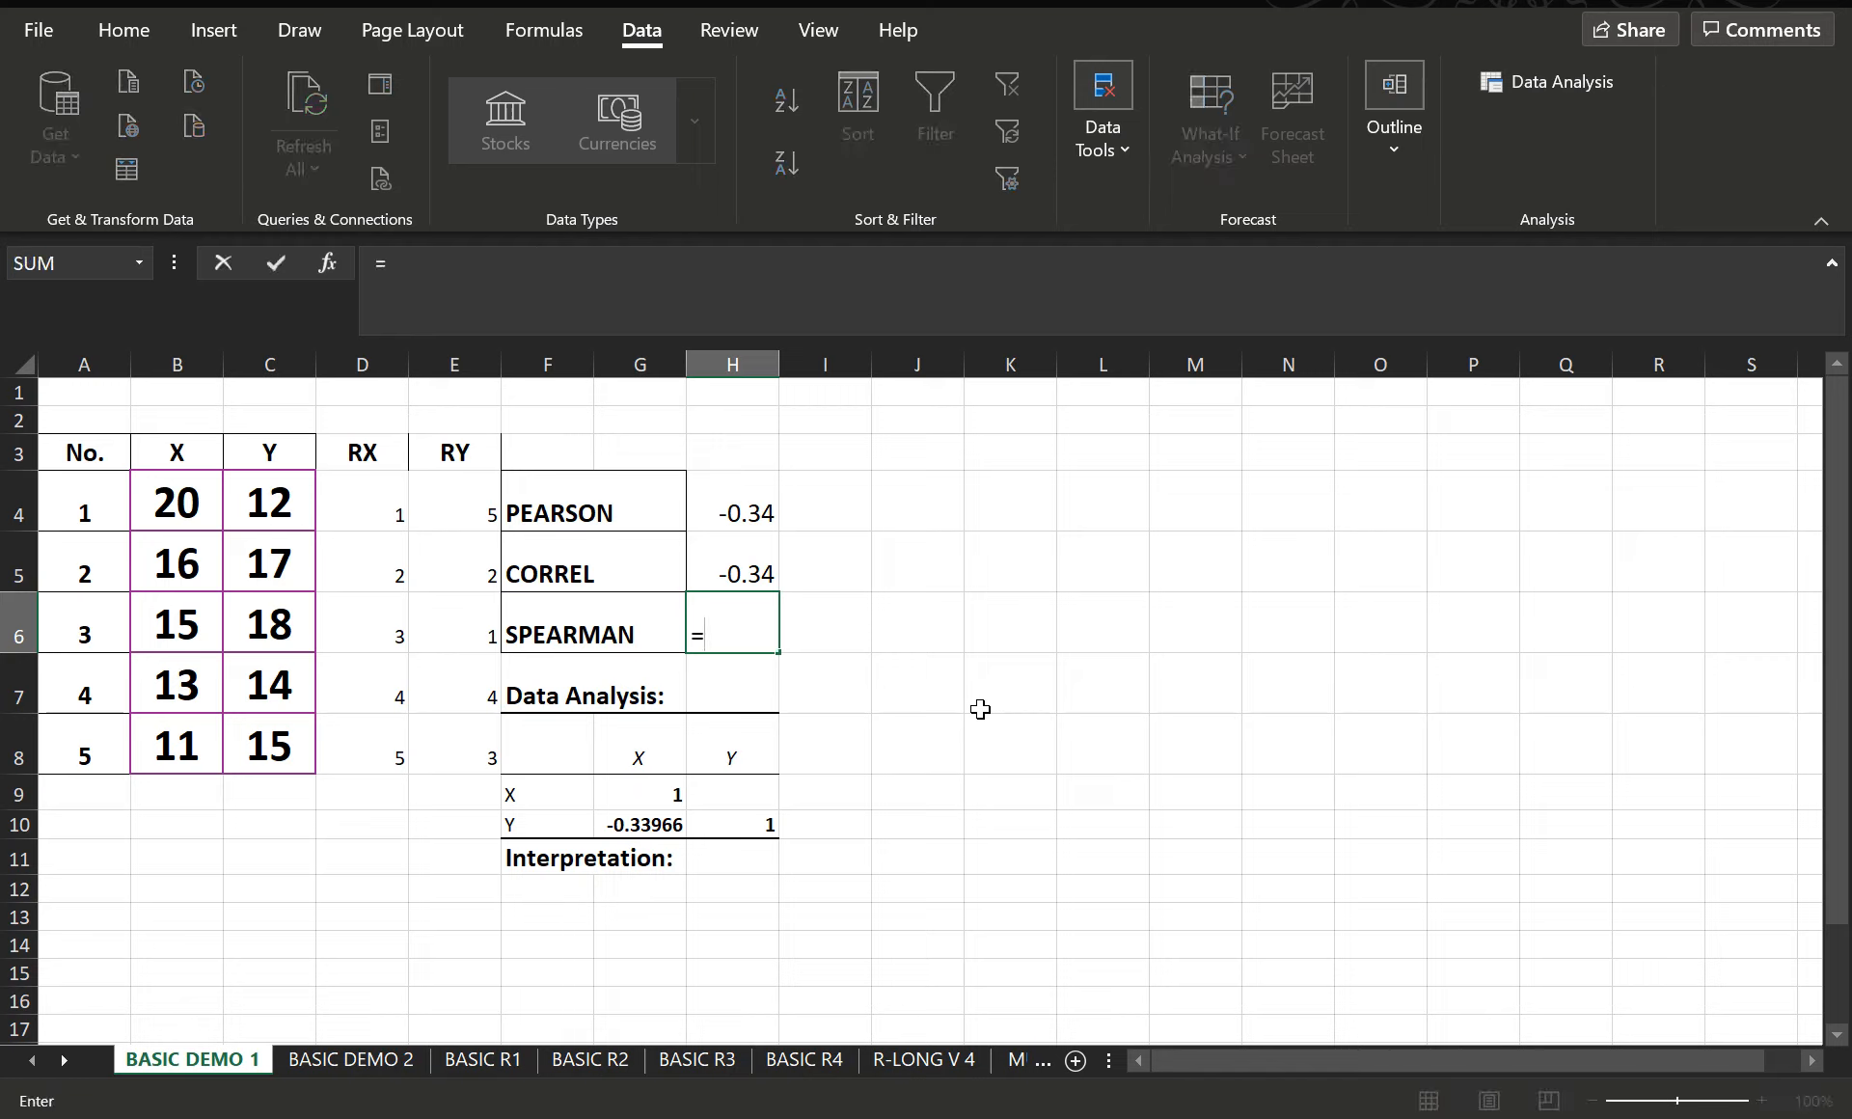
type("PEARSON(")
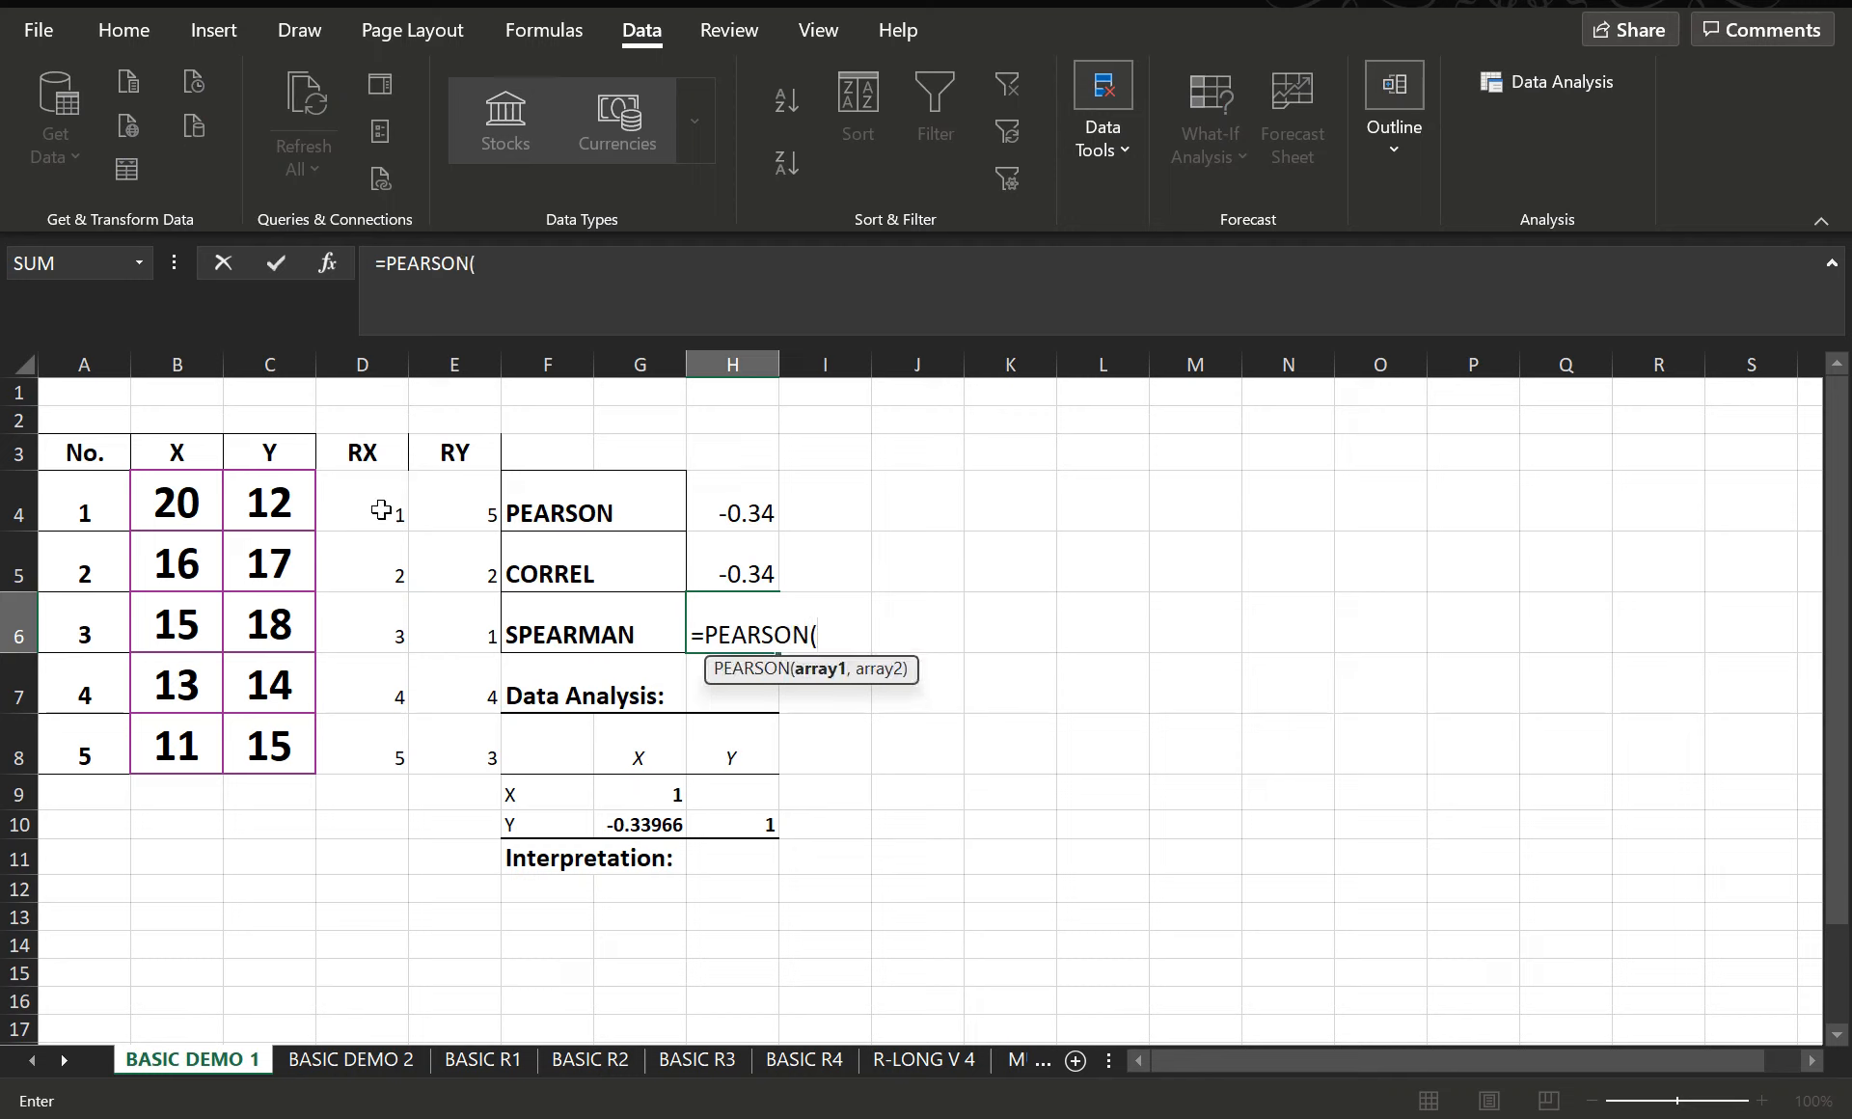
left_click_drag(380, 512, 368, 723)
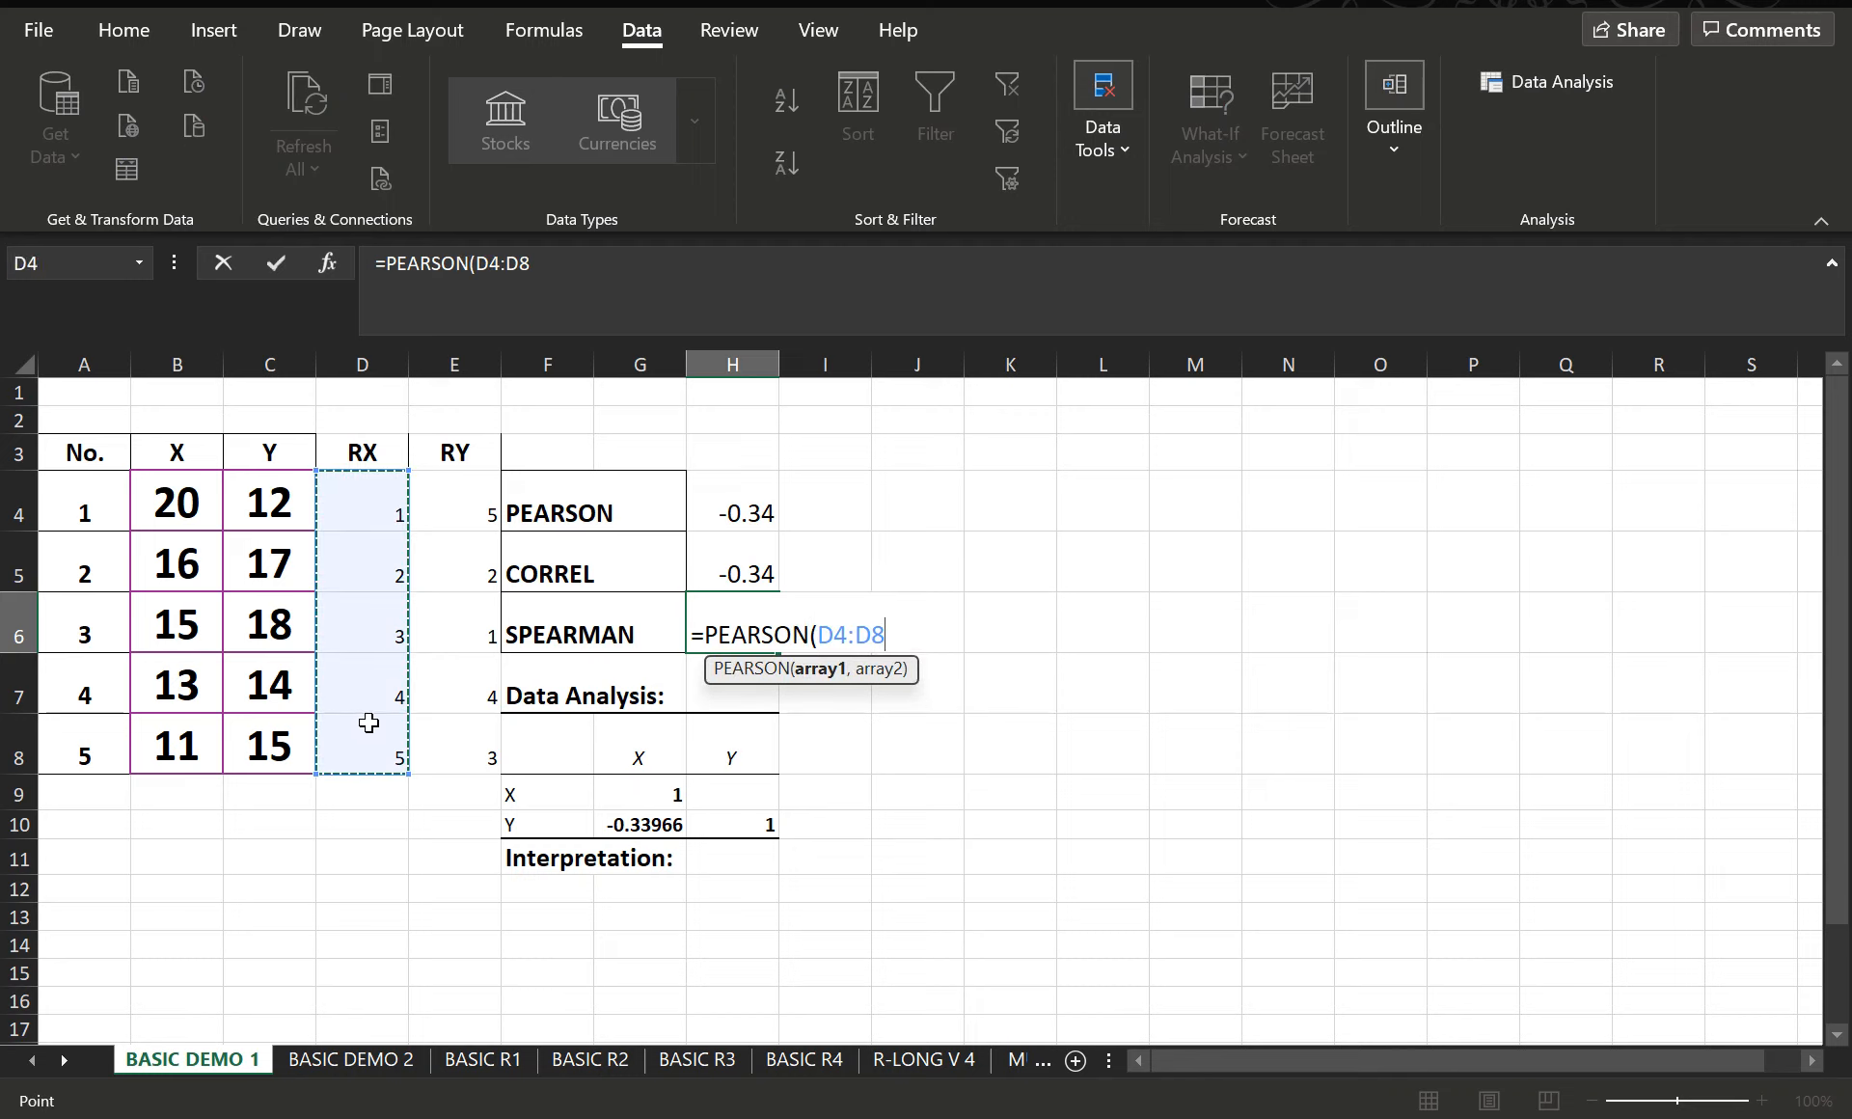
type(",")
left_click_drag(488, 525, 487, 741)
type(")")
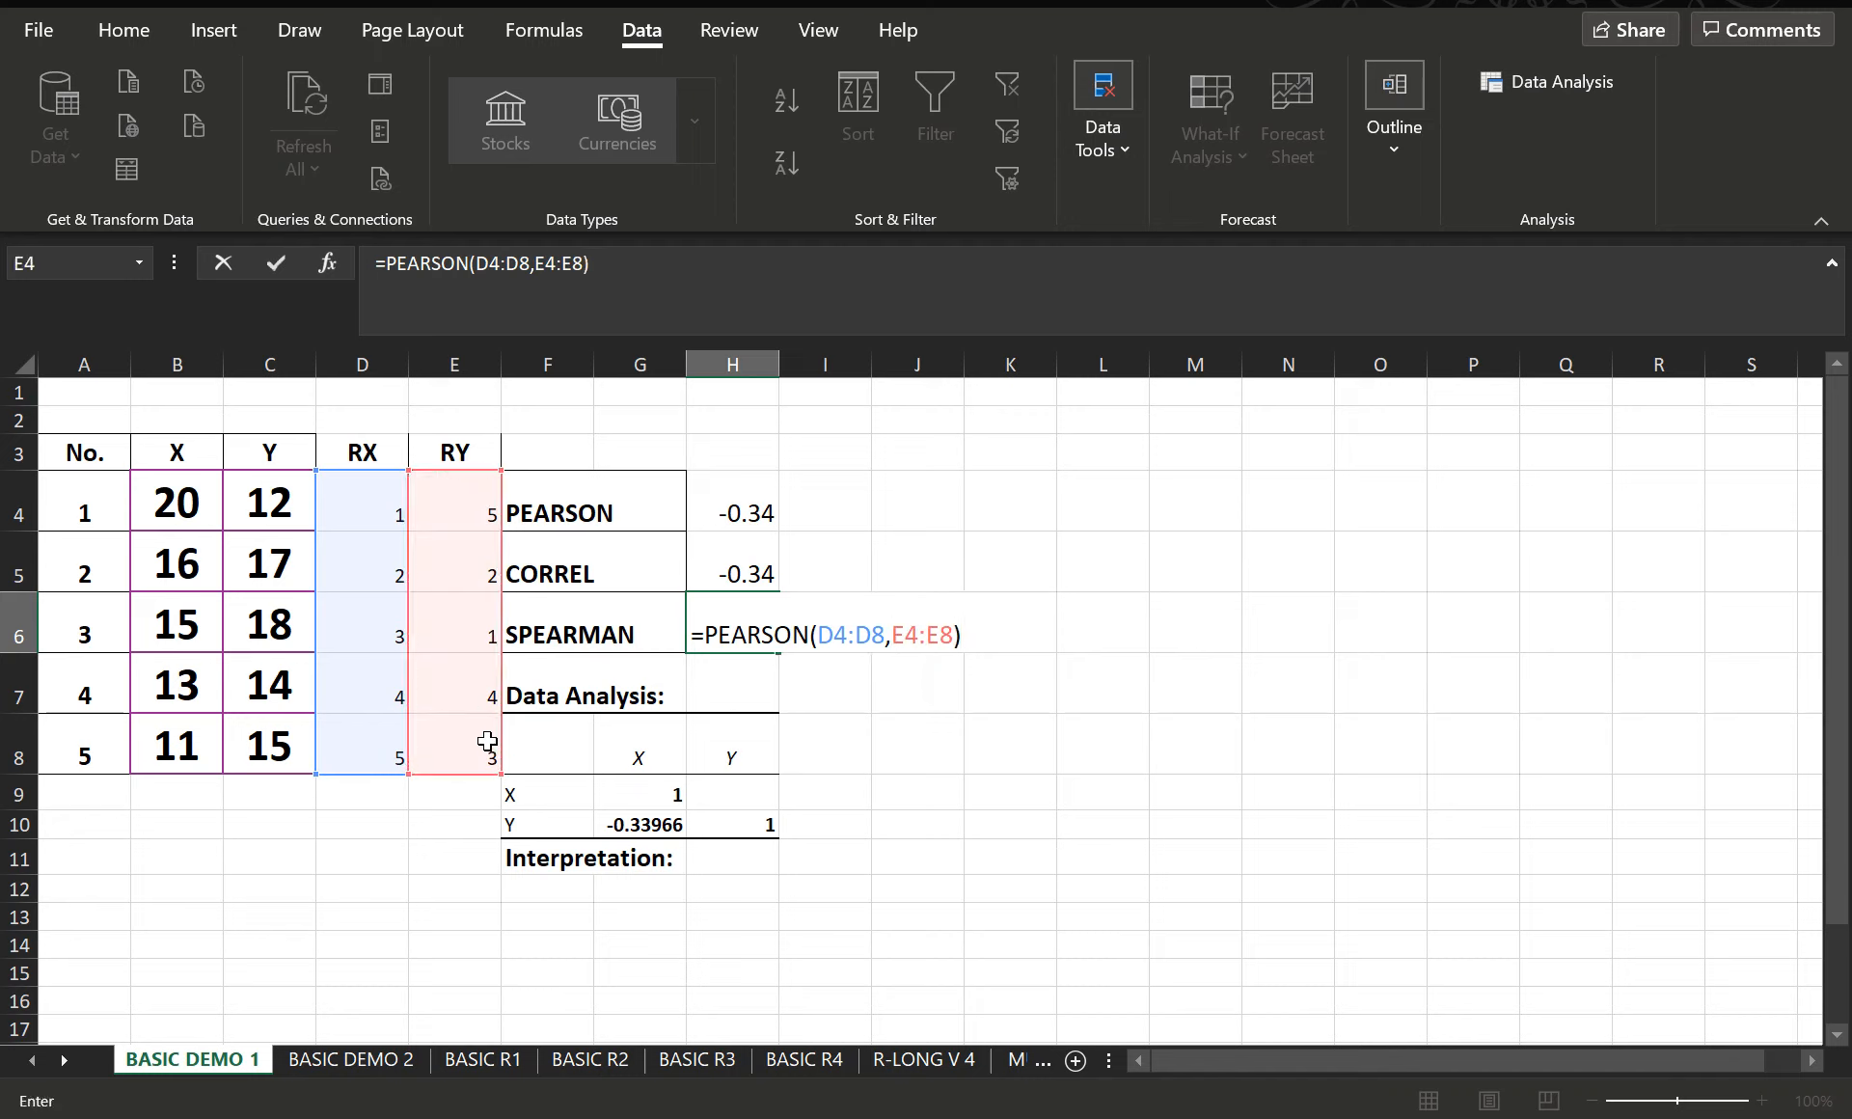
key("Return")
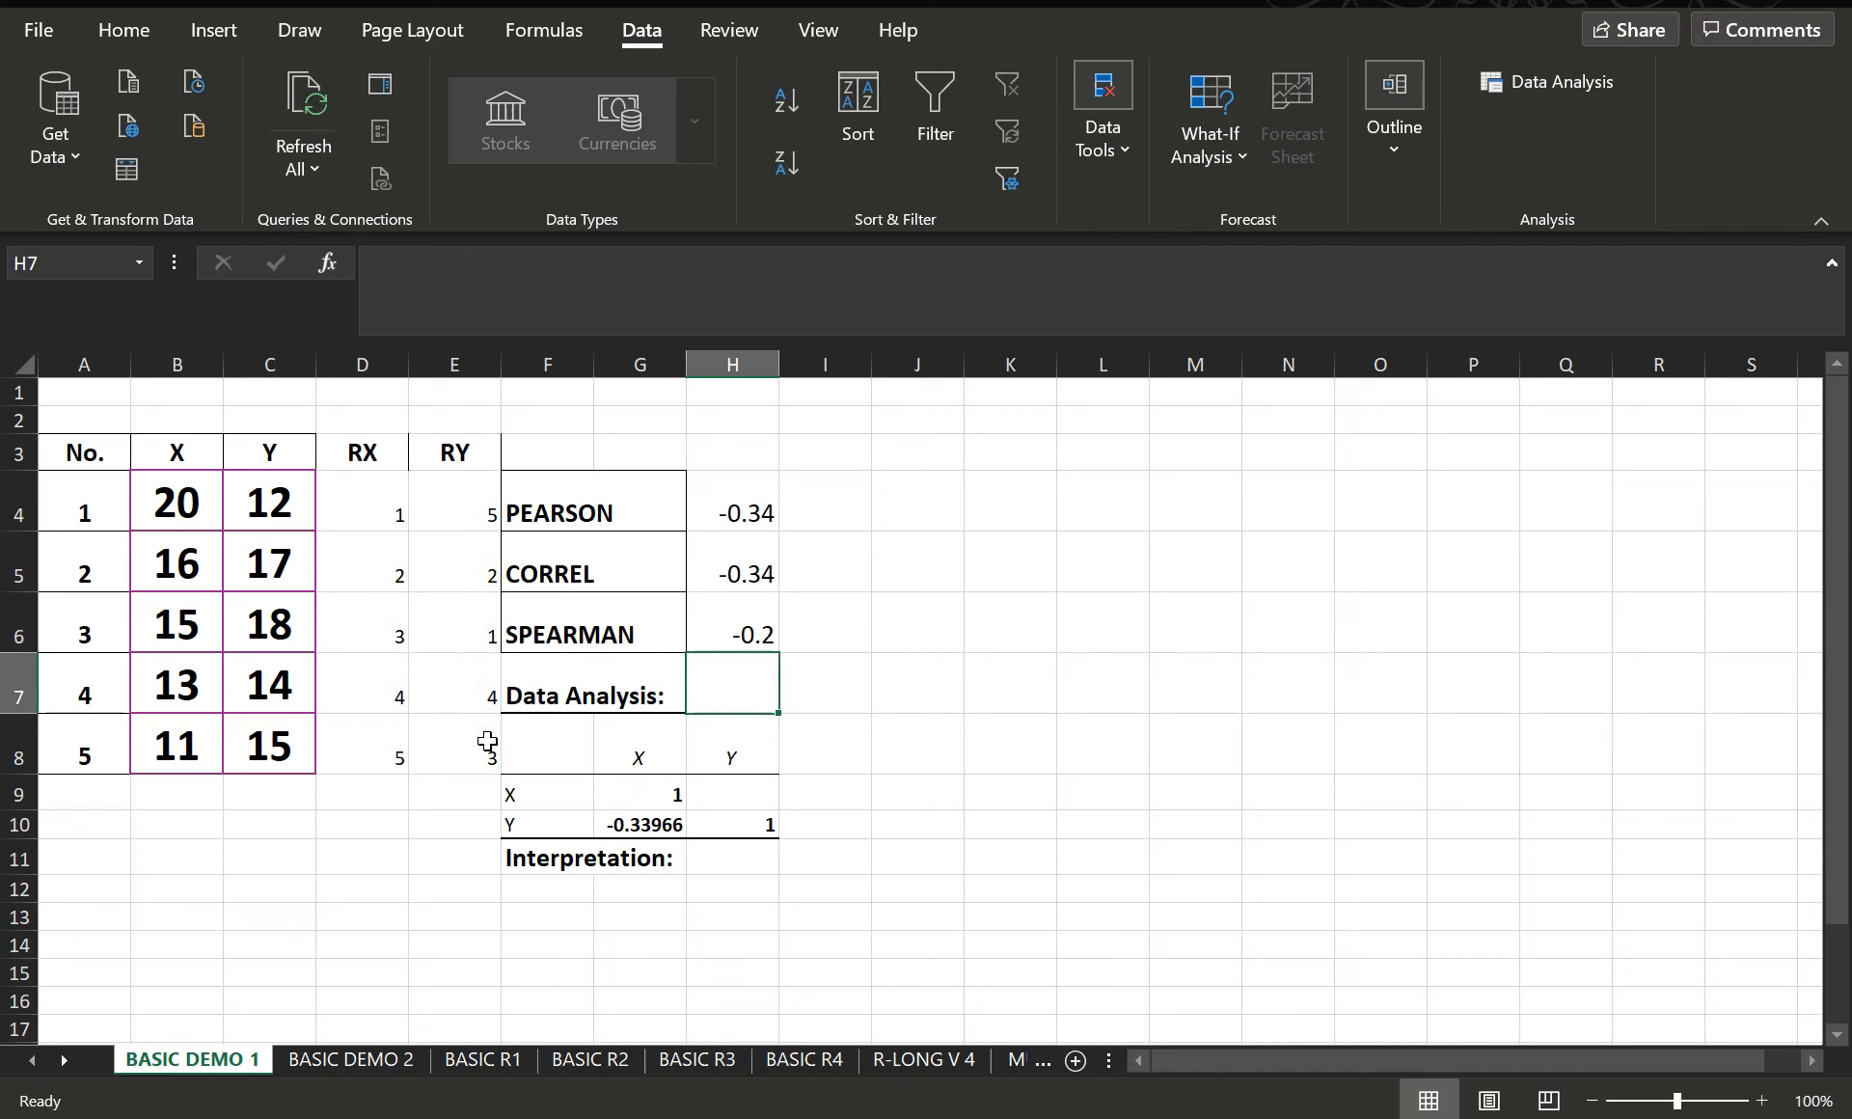
- Make the Spearman result in H6 bold
left_click(762, 641)
left_click(145, 29)
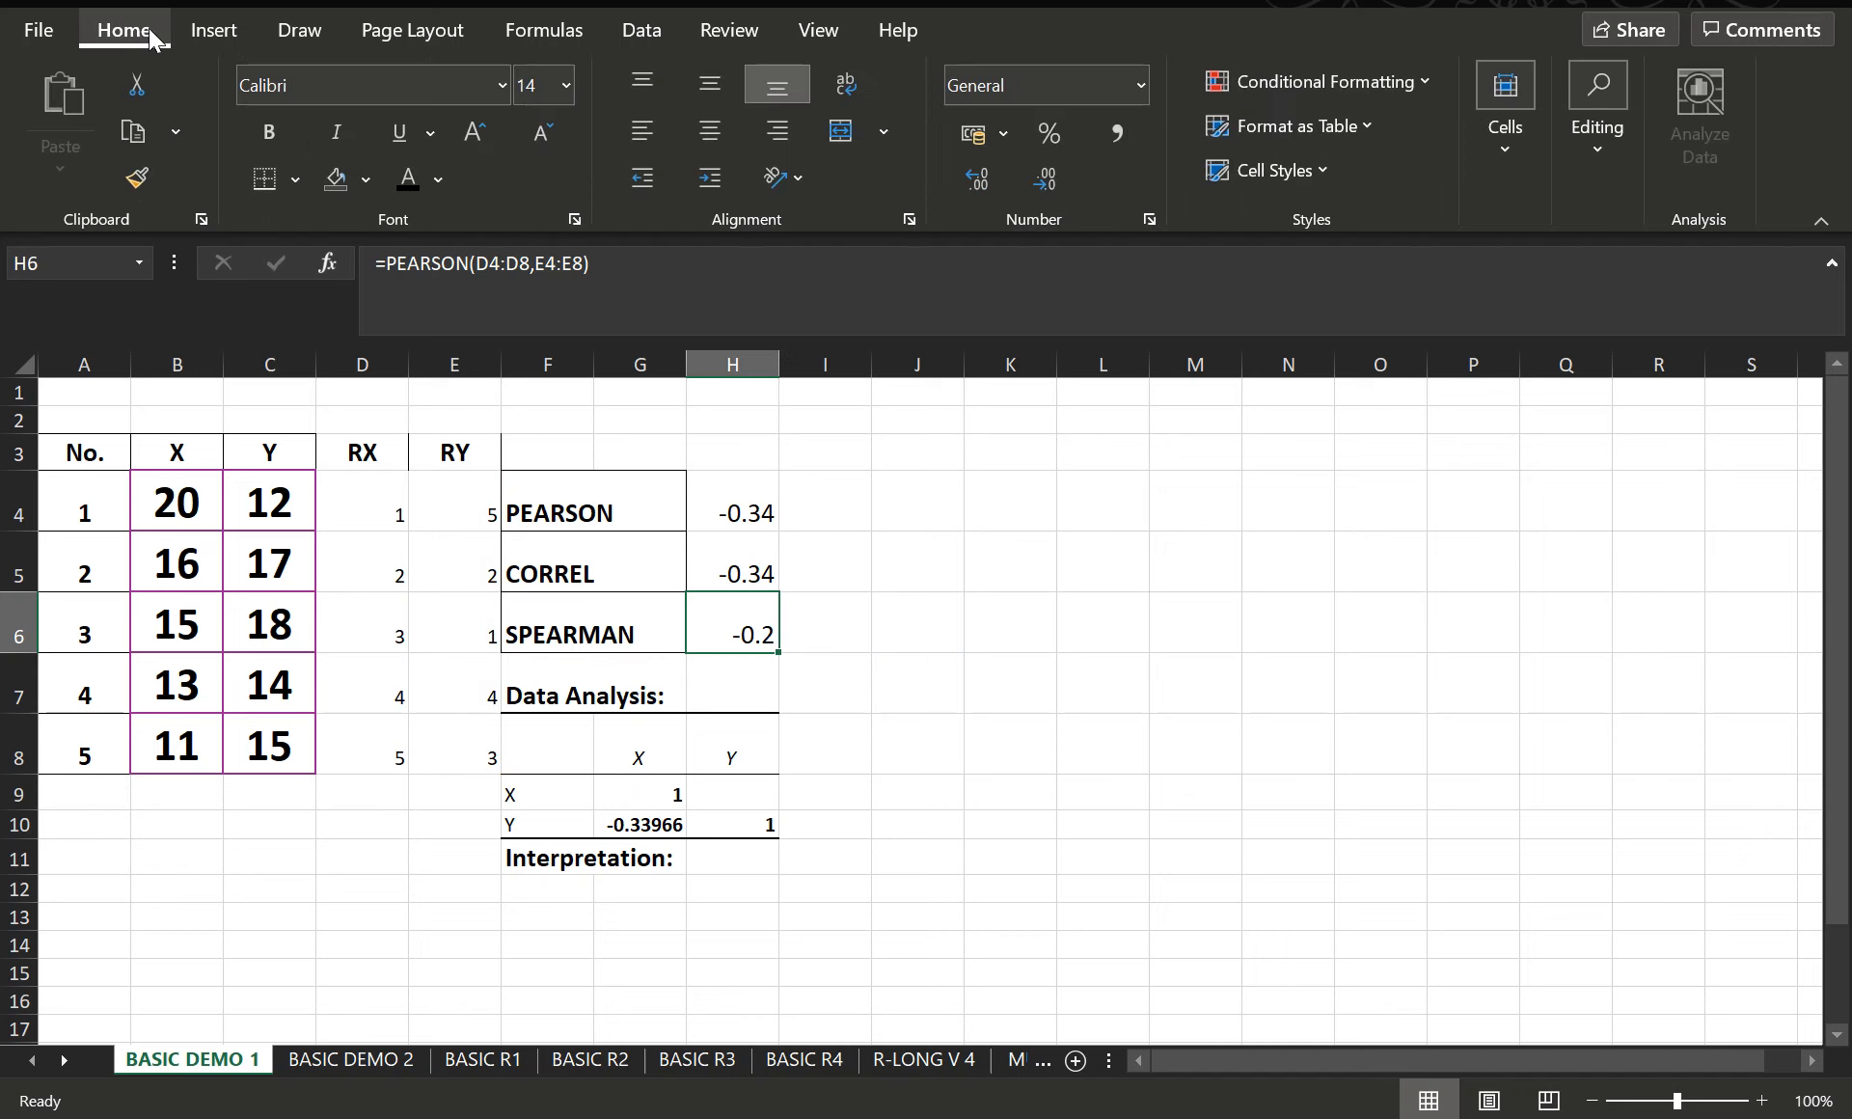
left_click(267, 131)
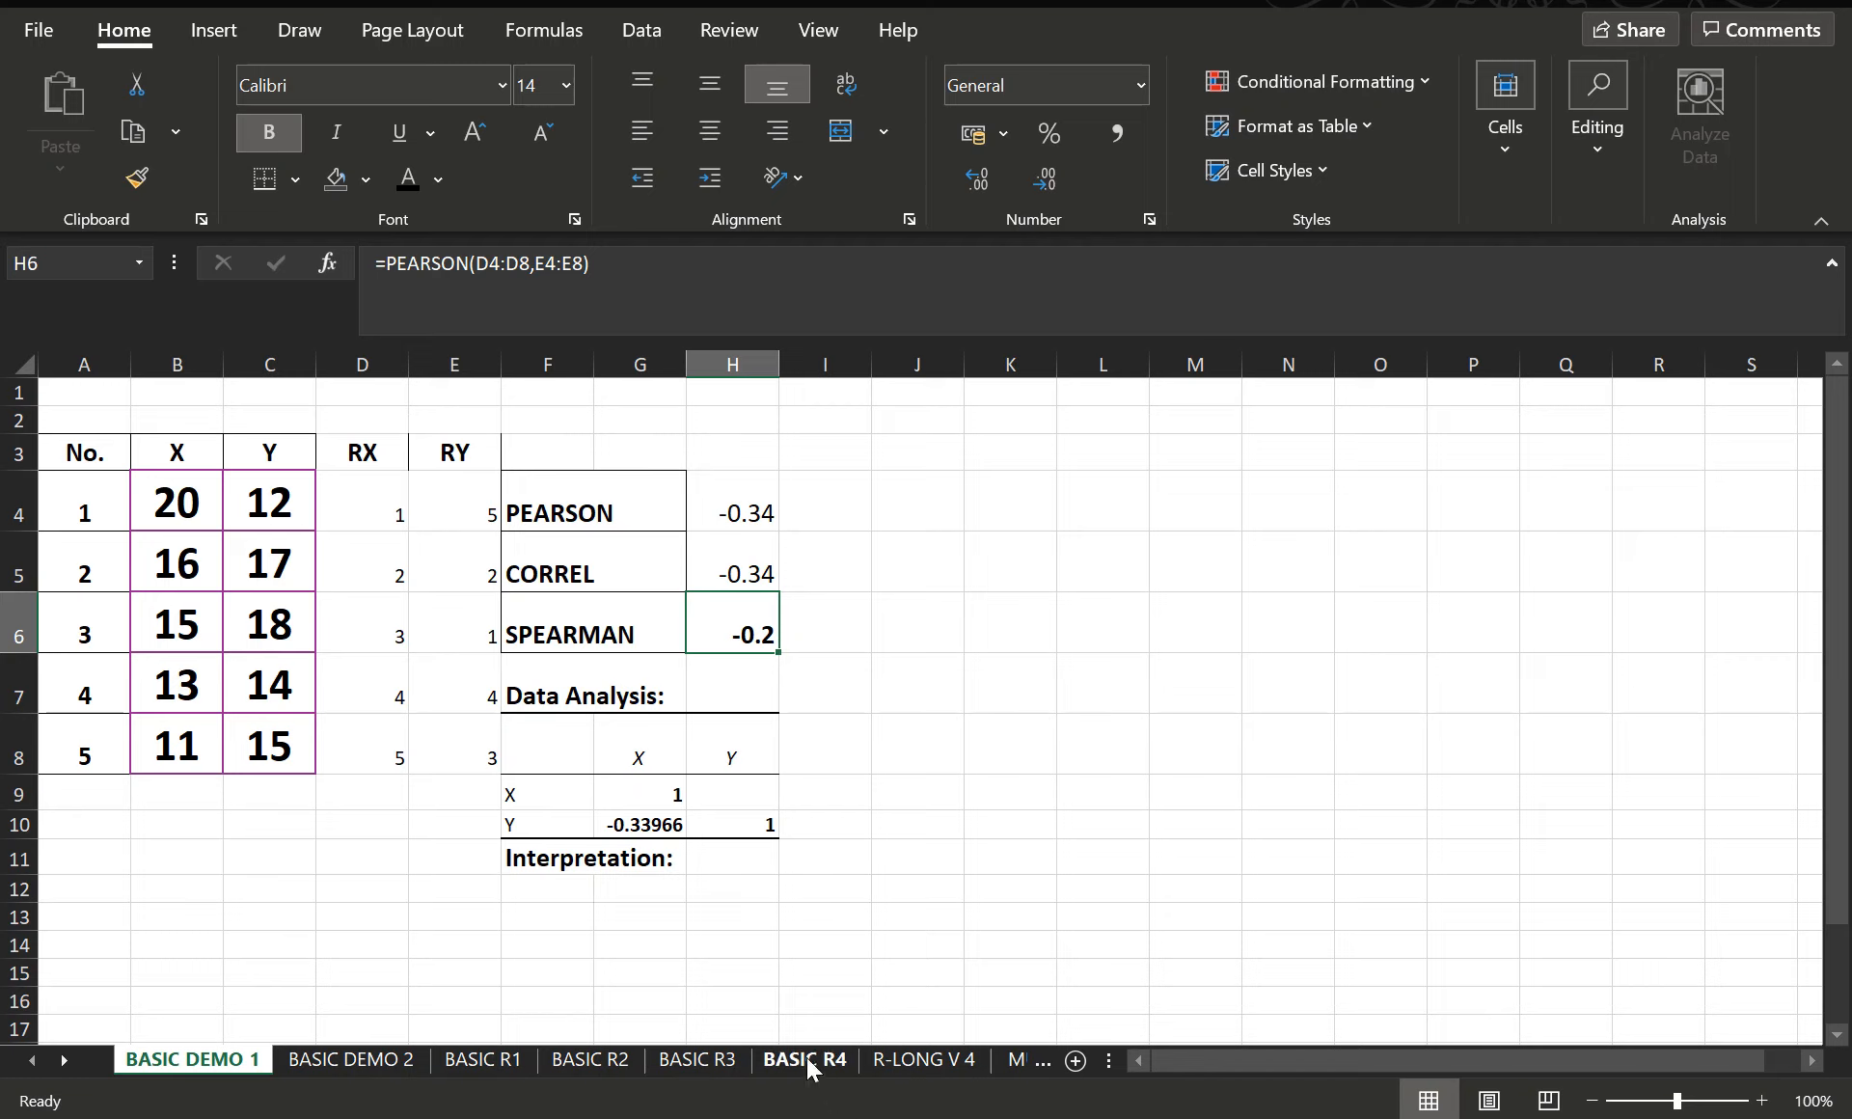
- On the BASIC R1 sheet, enter a PEARSON formula in F5 comparing Written Exam scores B5:B38 with Oral Exam scores C5:C38
scroll(926, 878, "down", 1)
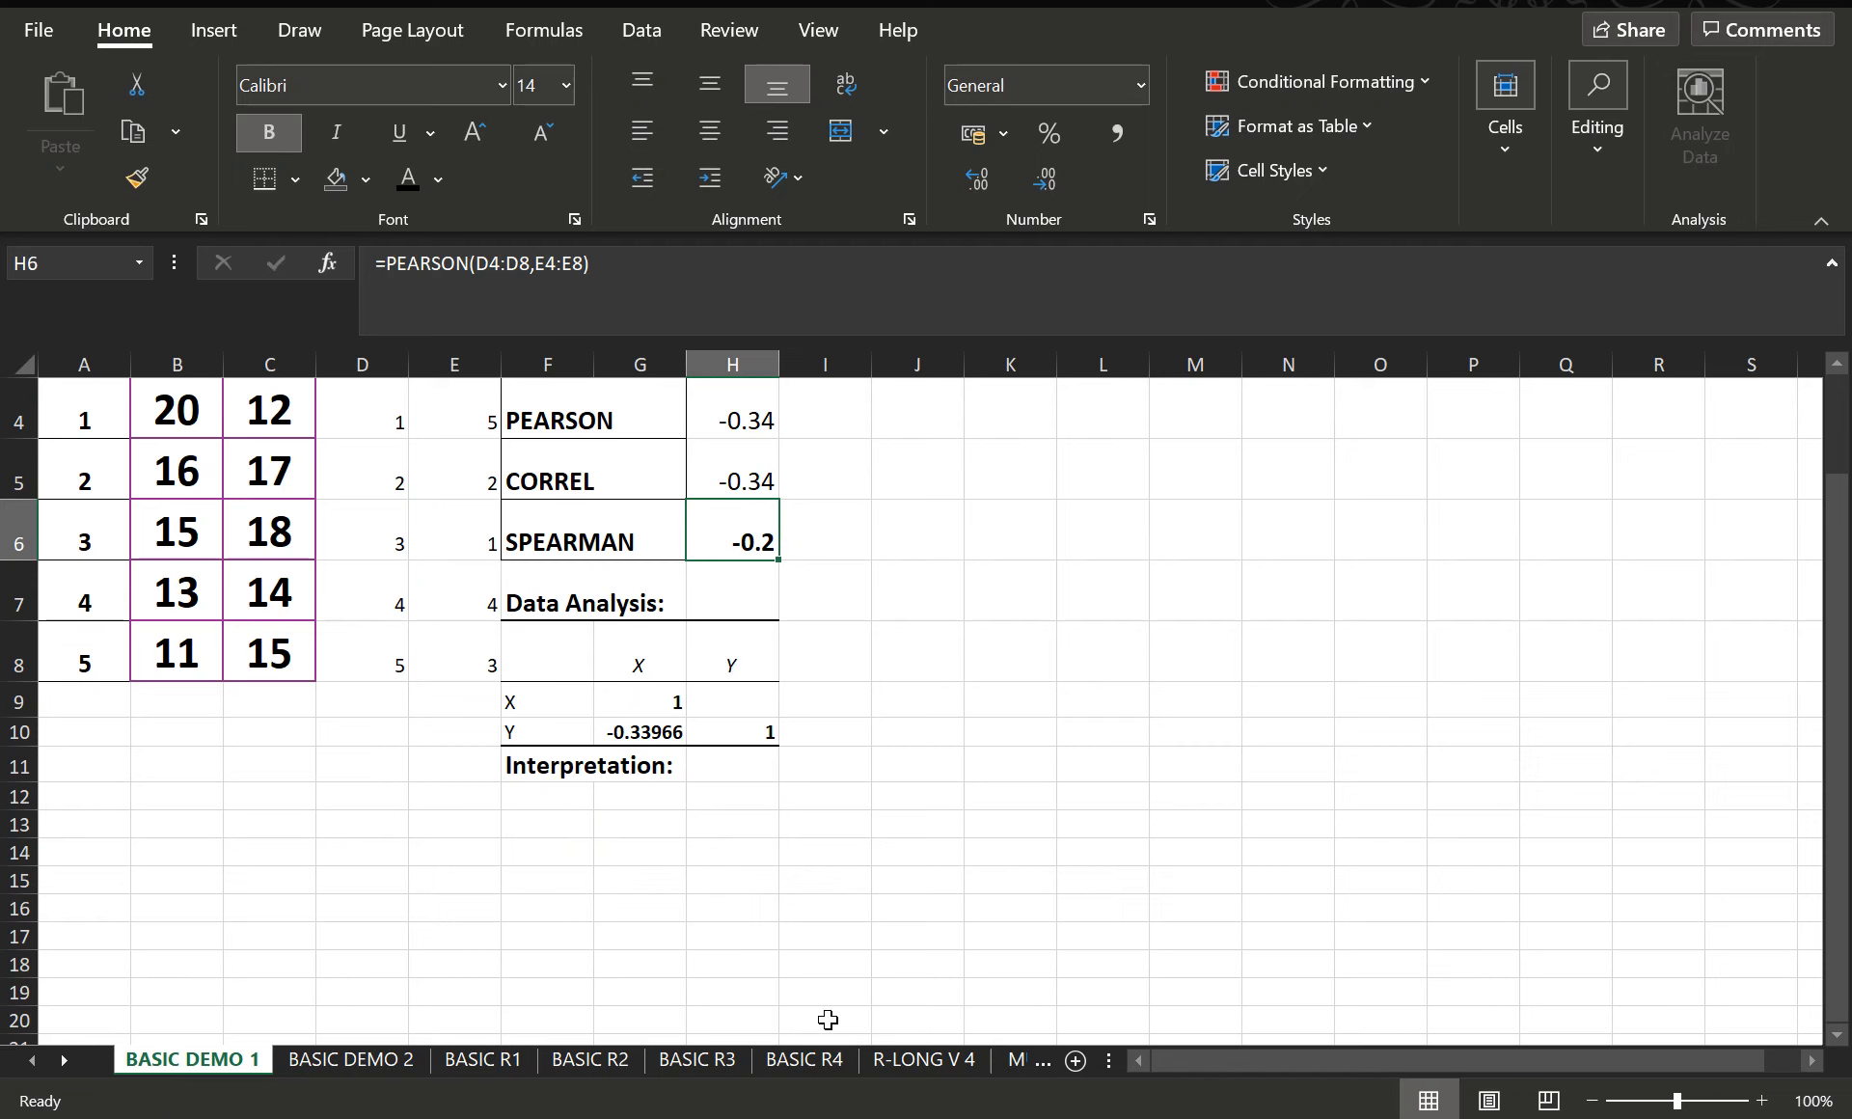
left_click(441, 1060)
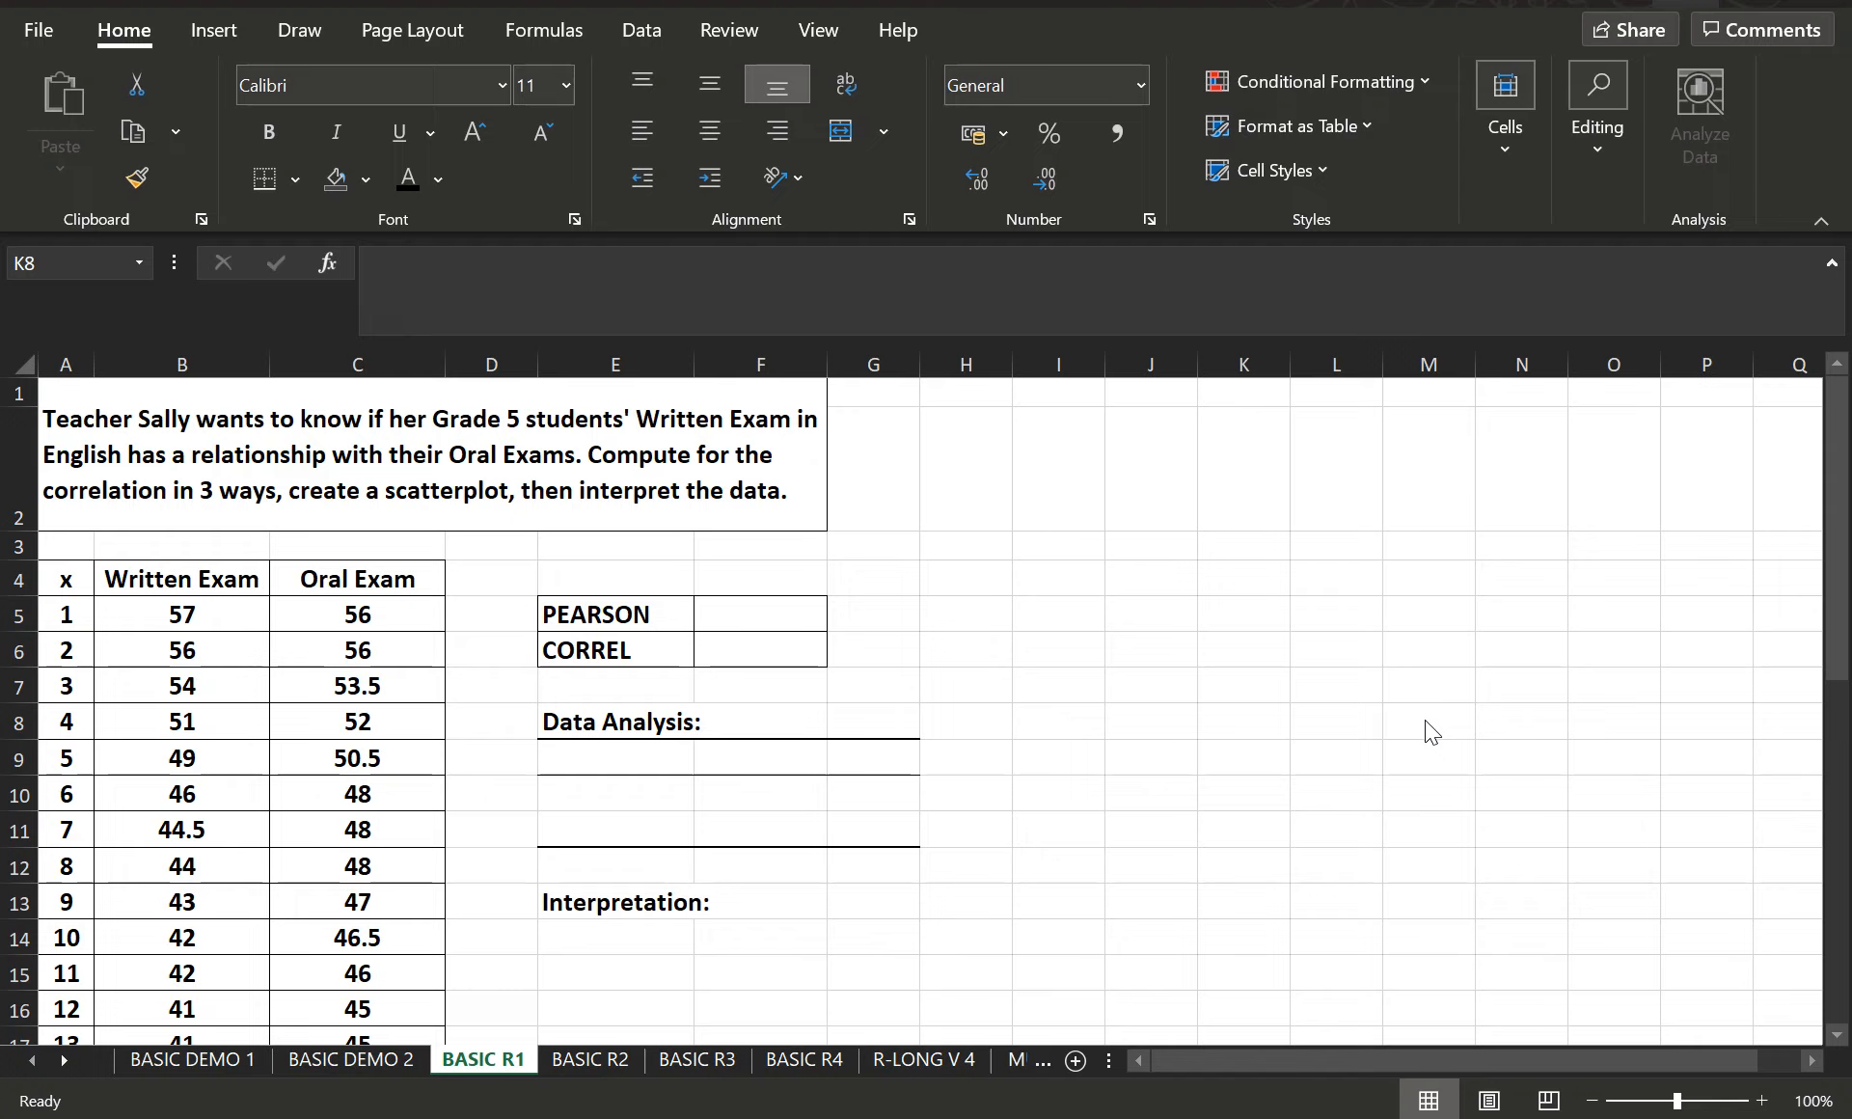
left_click(732, 622)
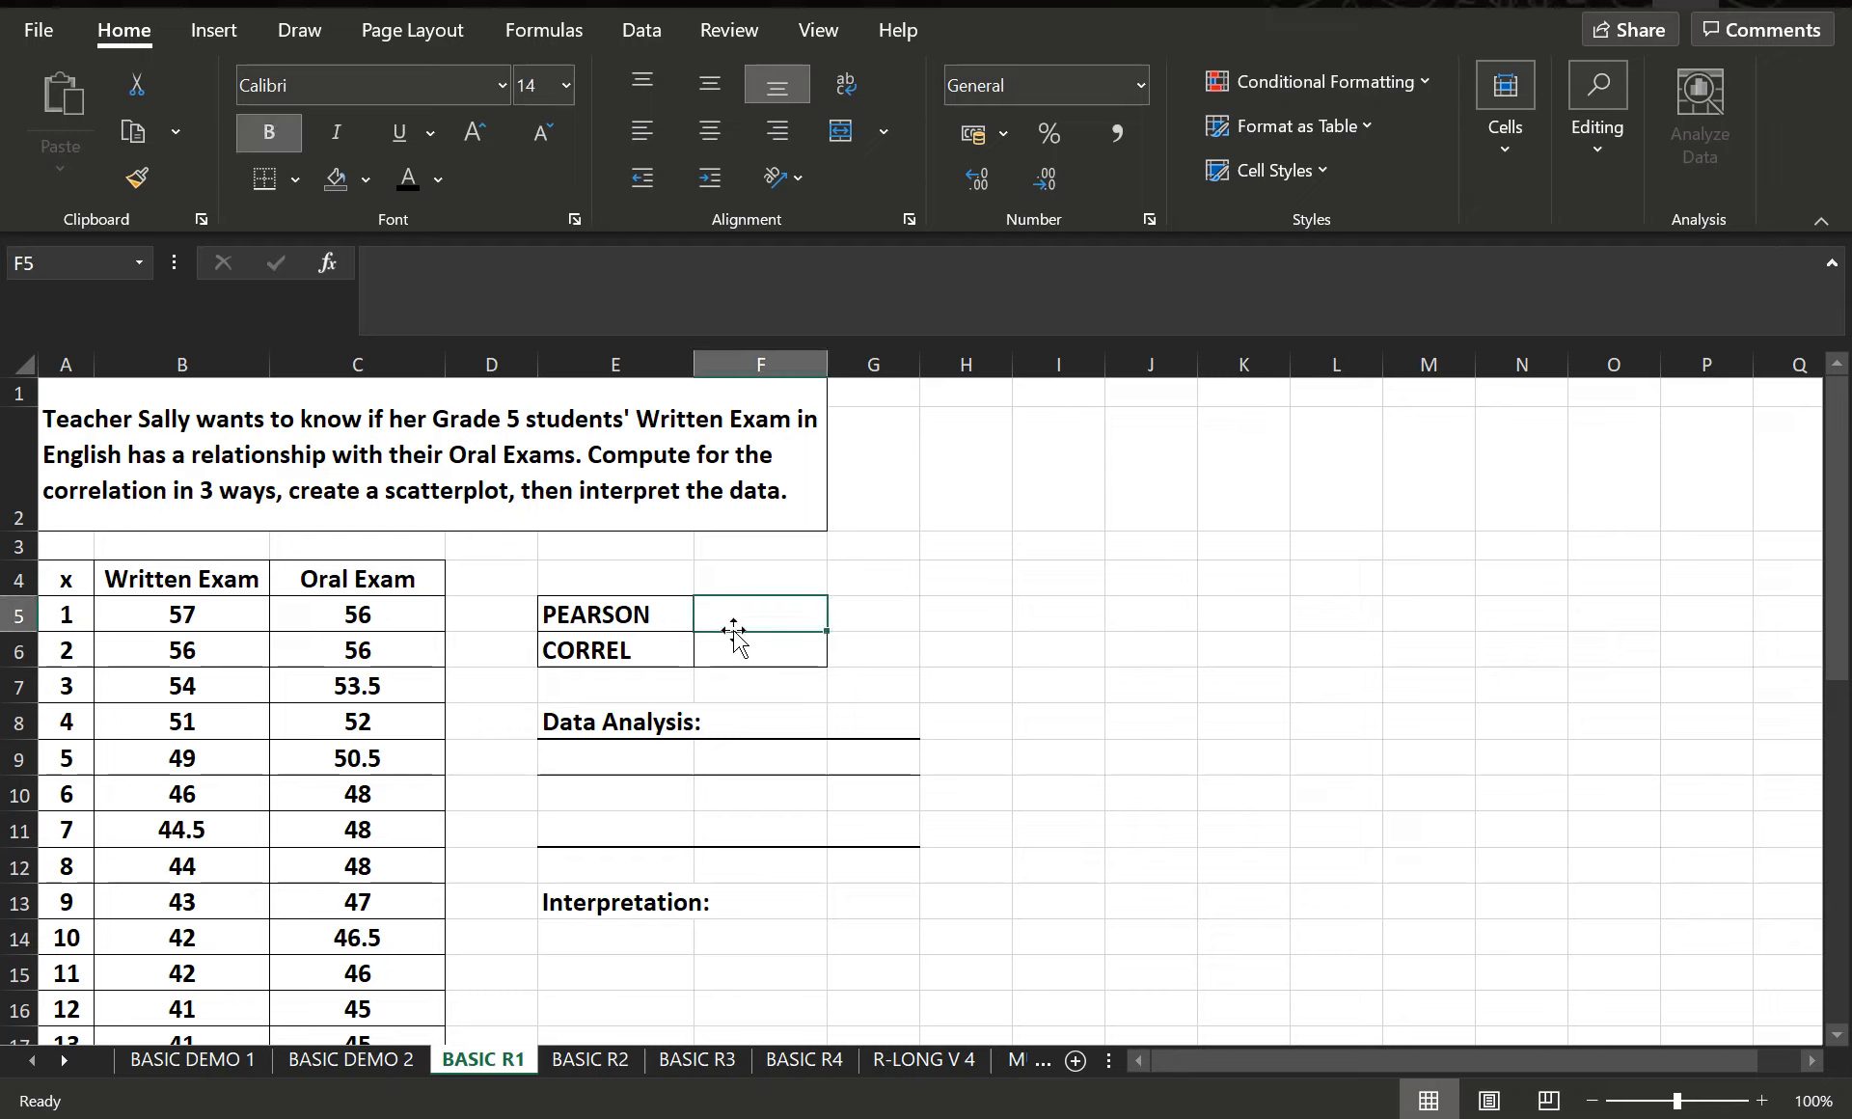
type("=PEA")
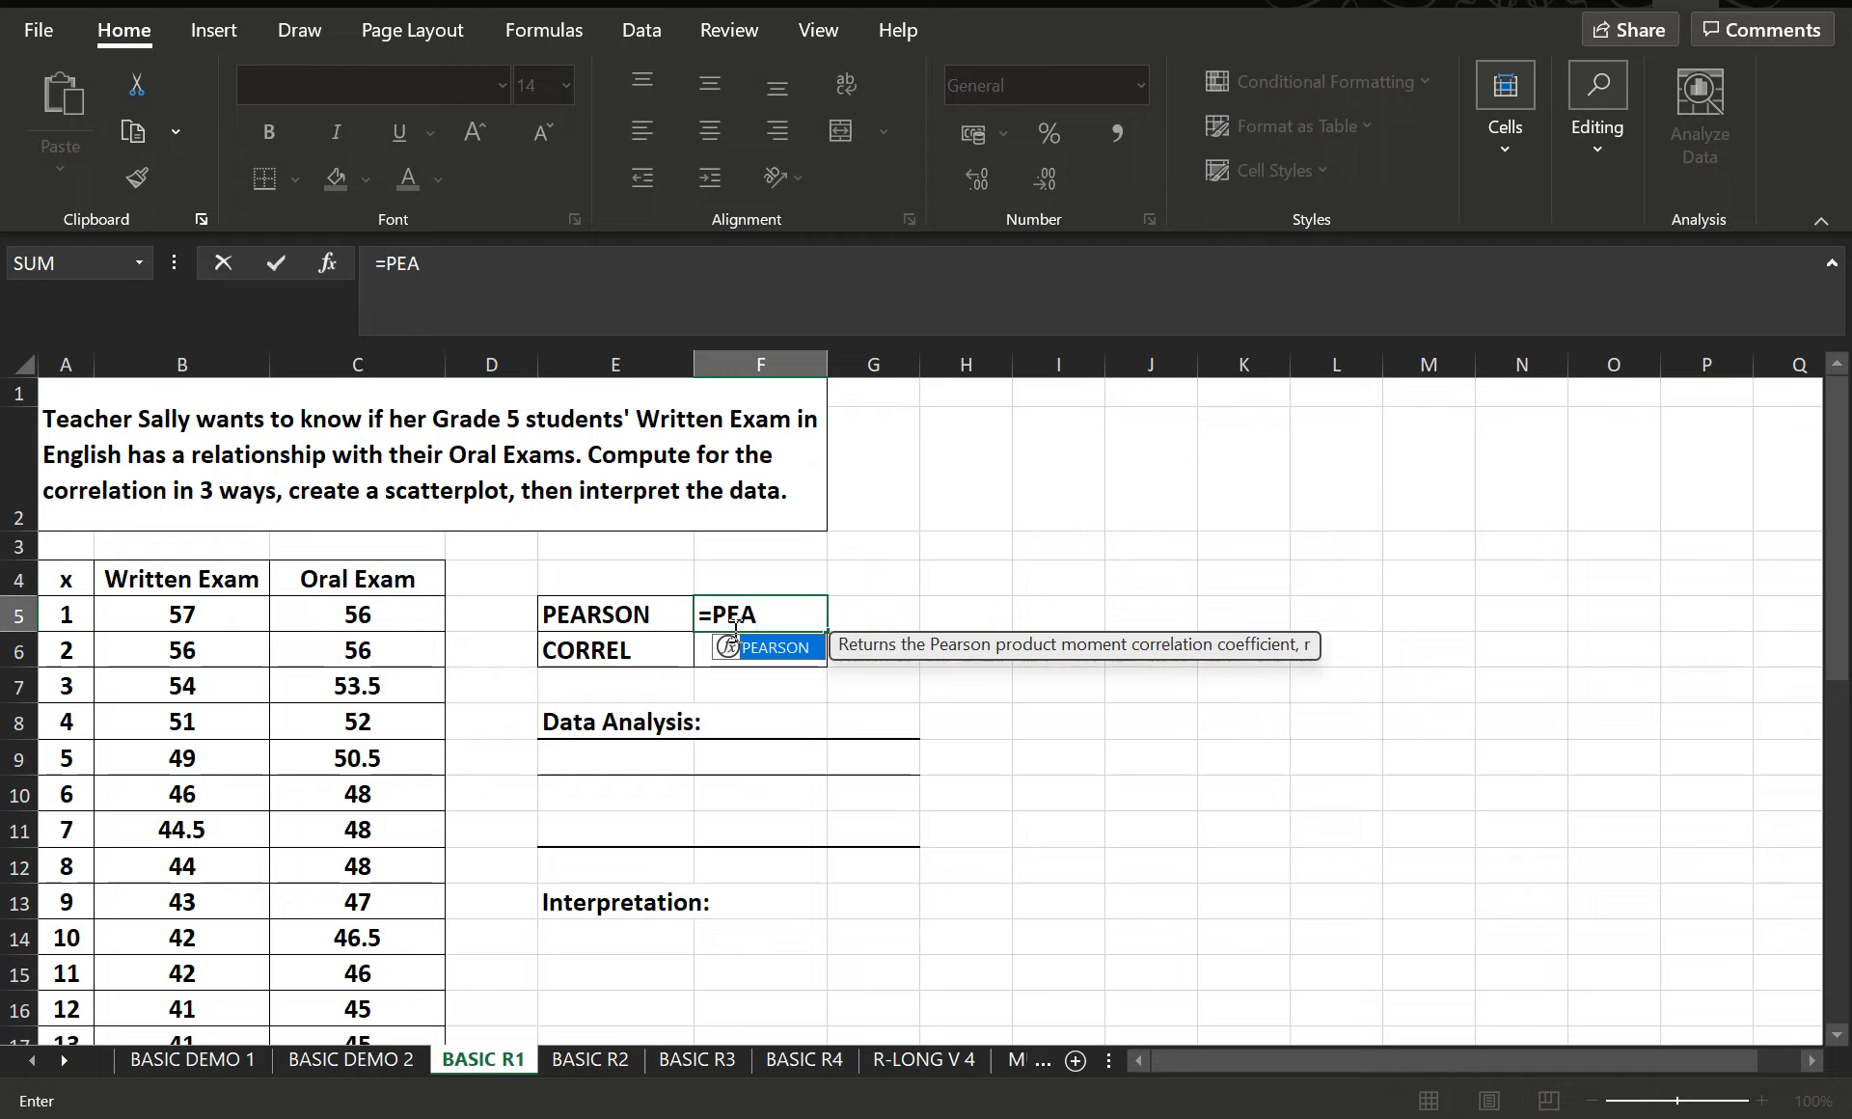
type("RSON)")
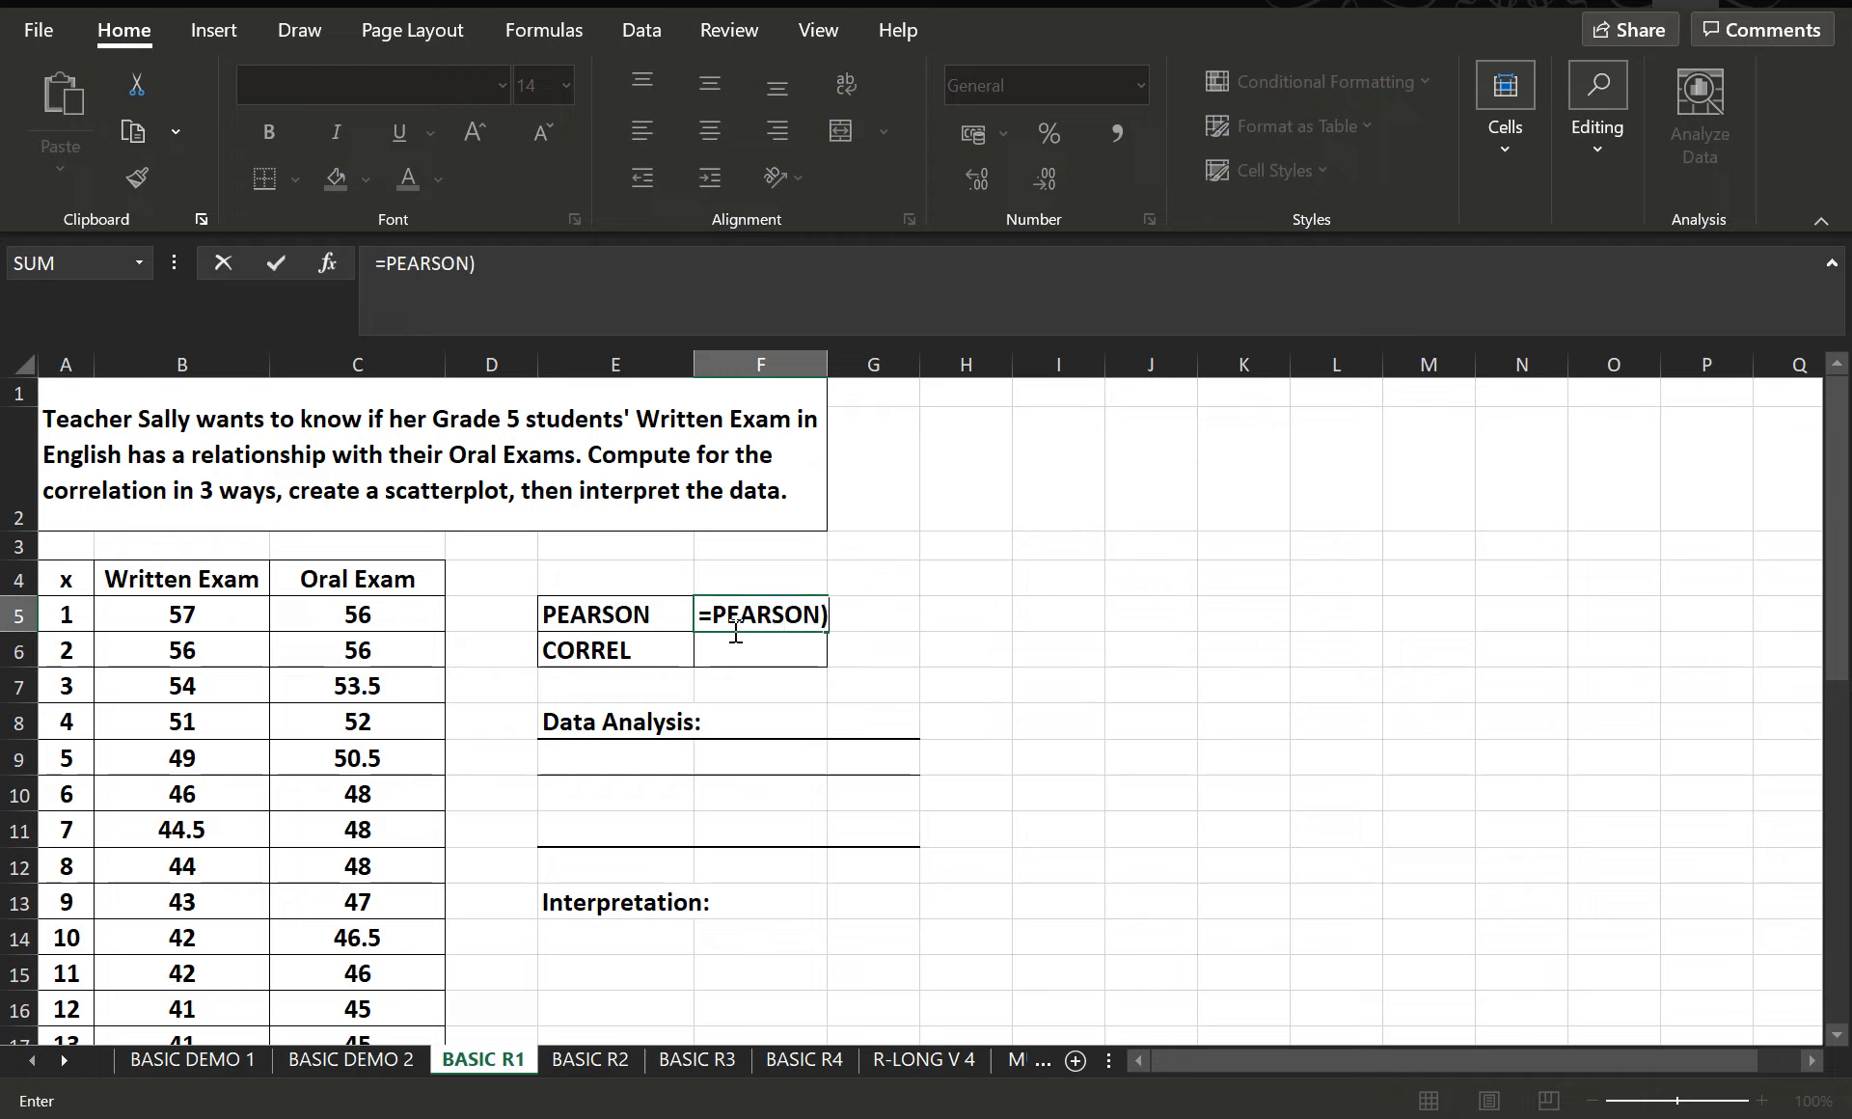
key("BackSpace")
type("(")
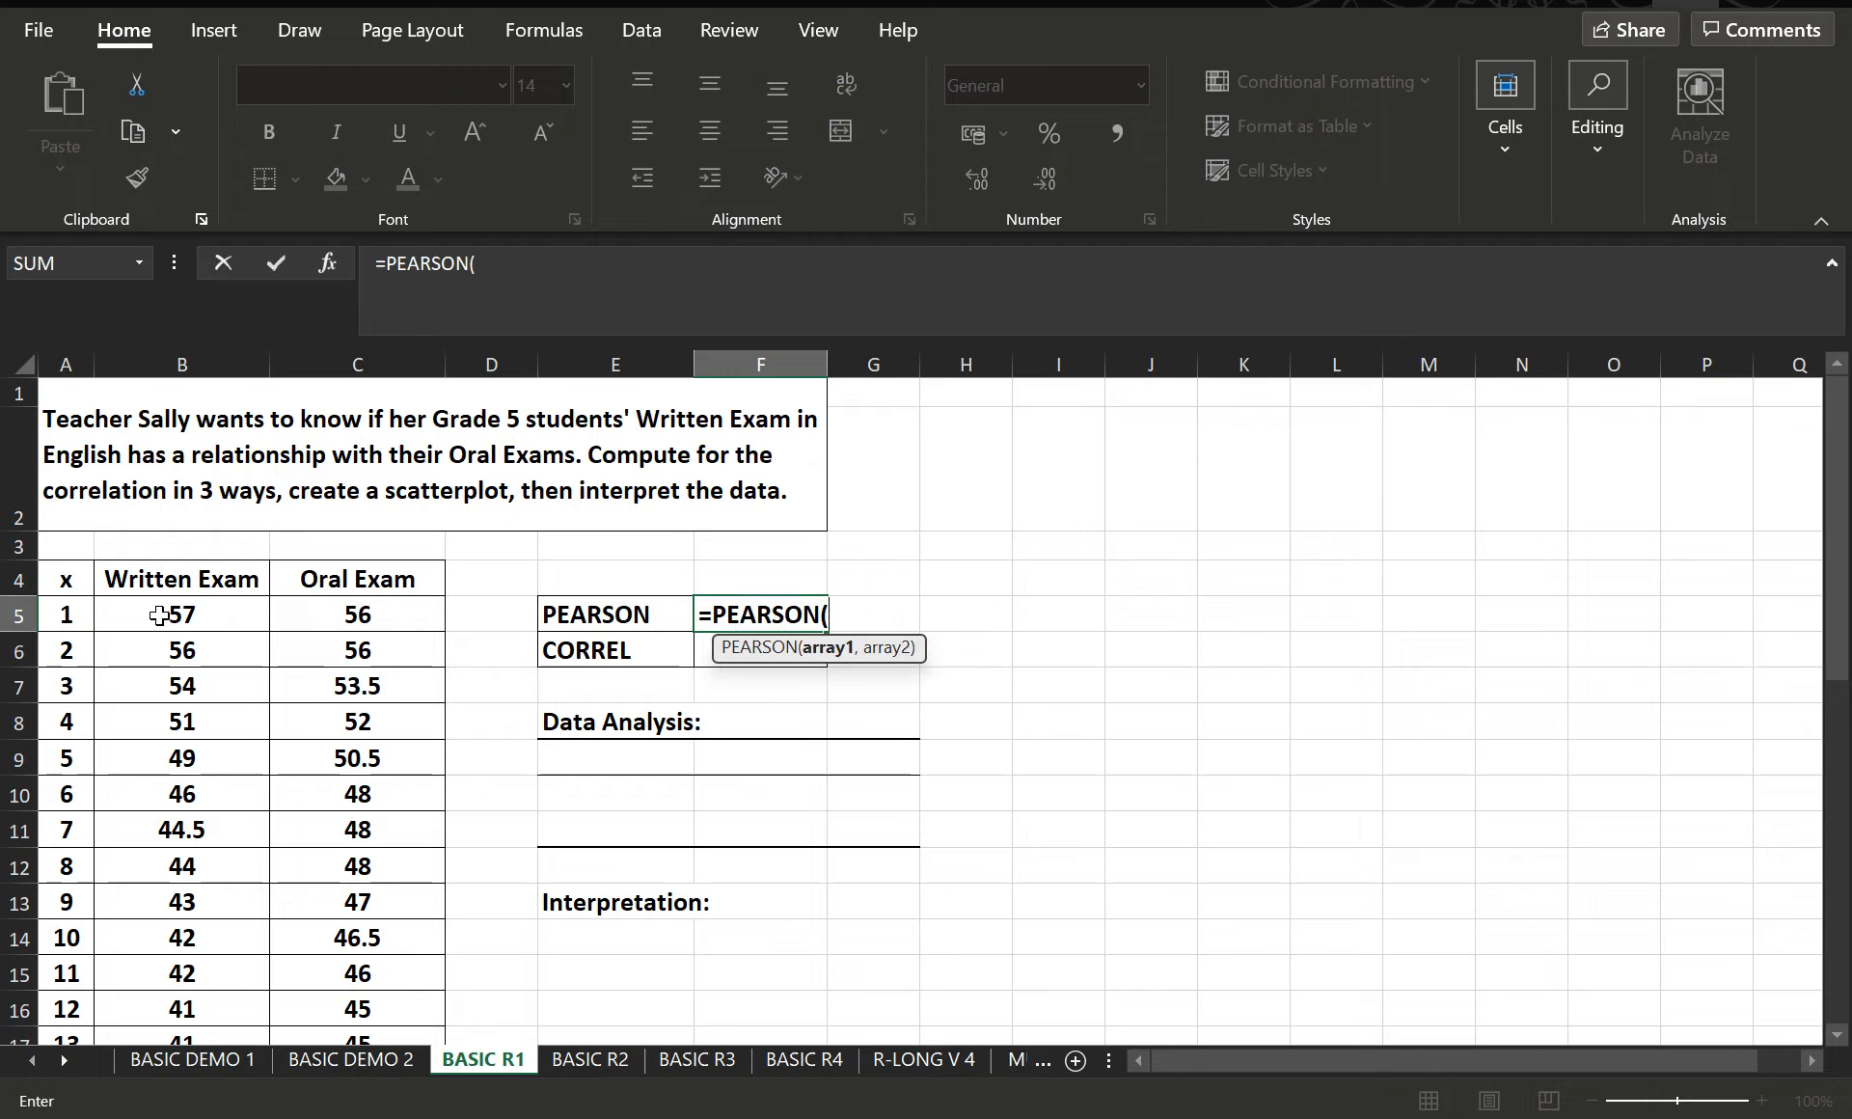
left_click_drag(159, 616, 216, 973)
scroll(1206, 868, "up", 7)
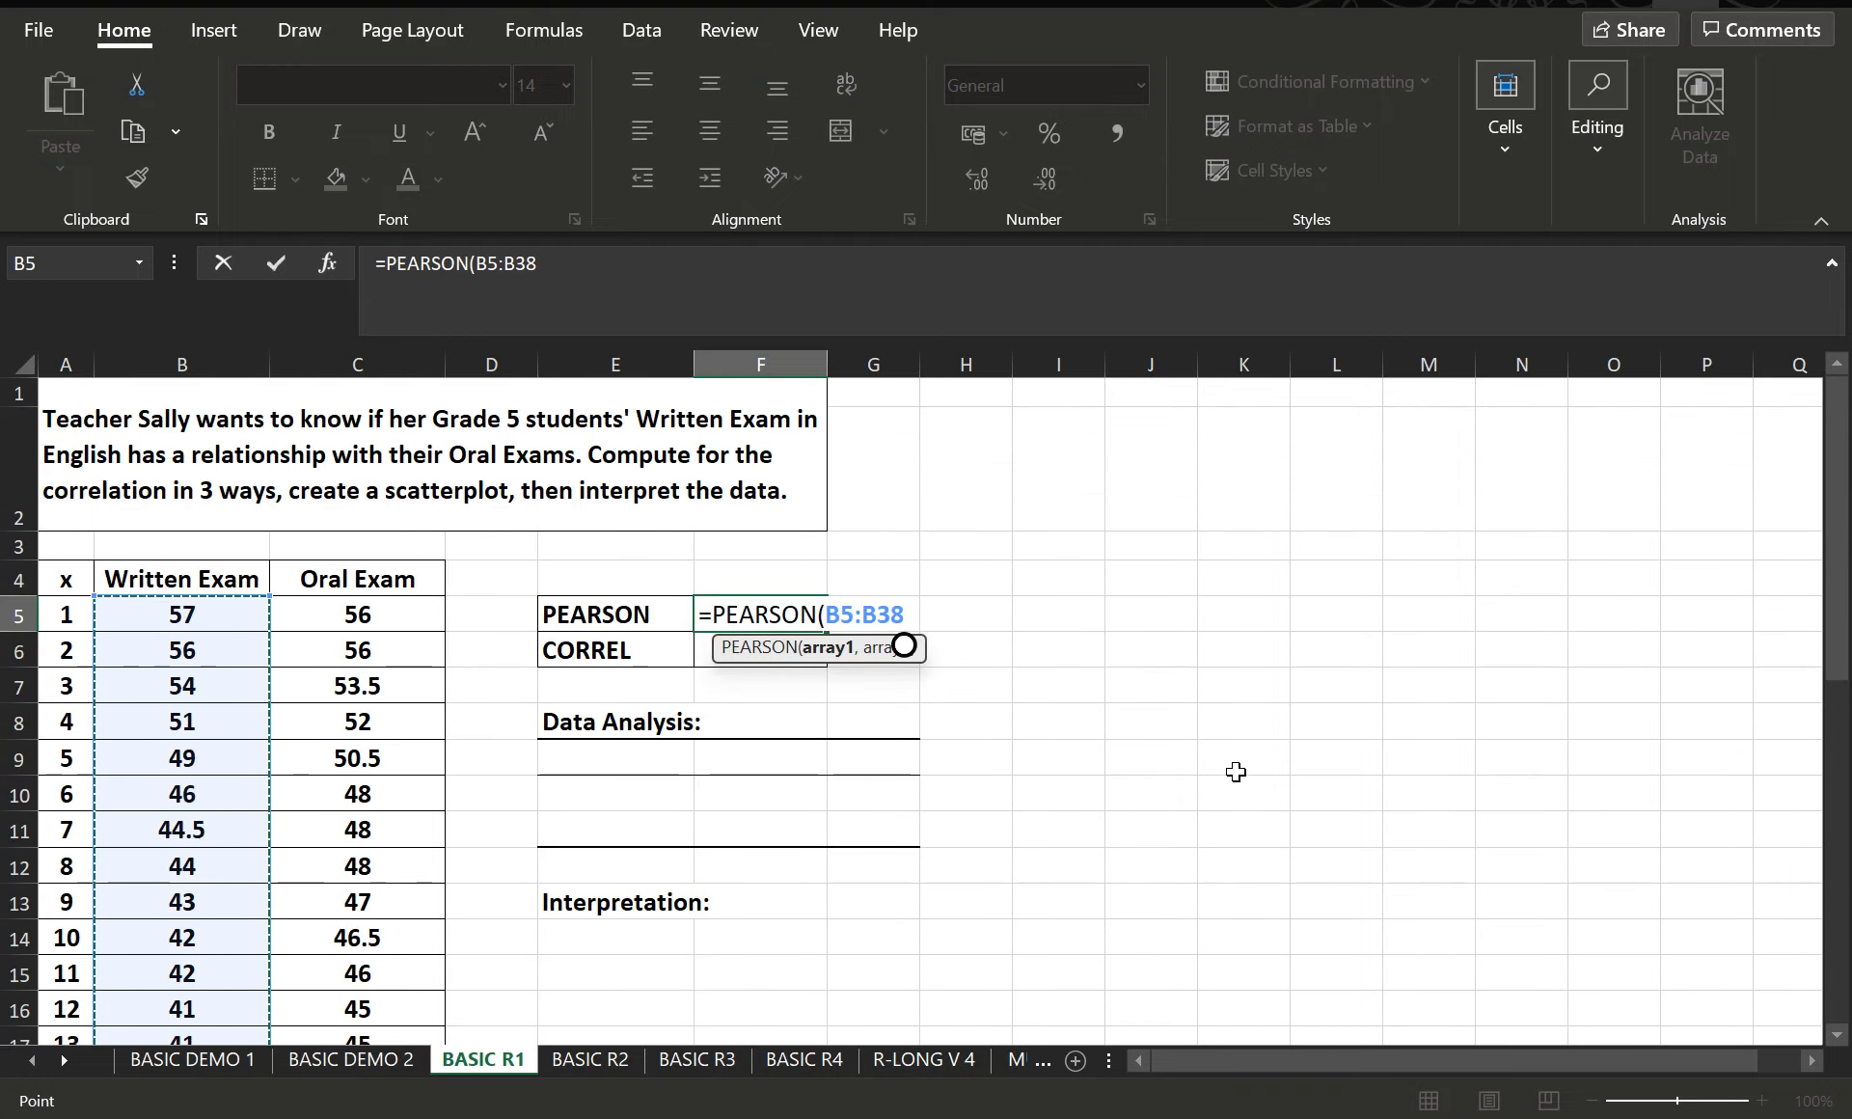
type(",")
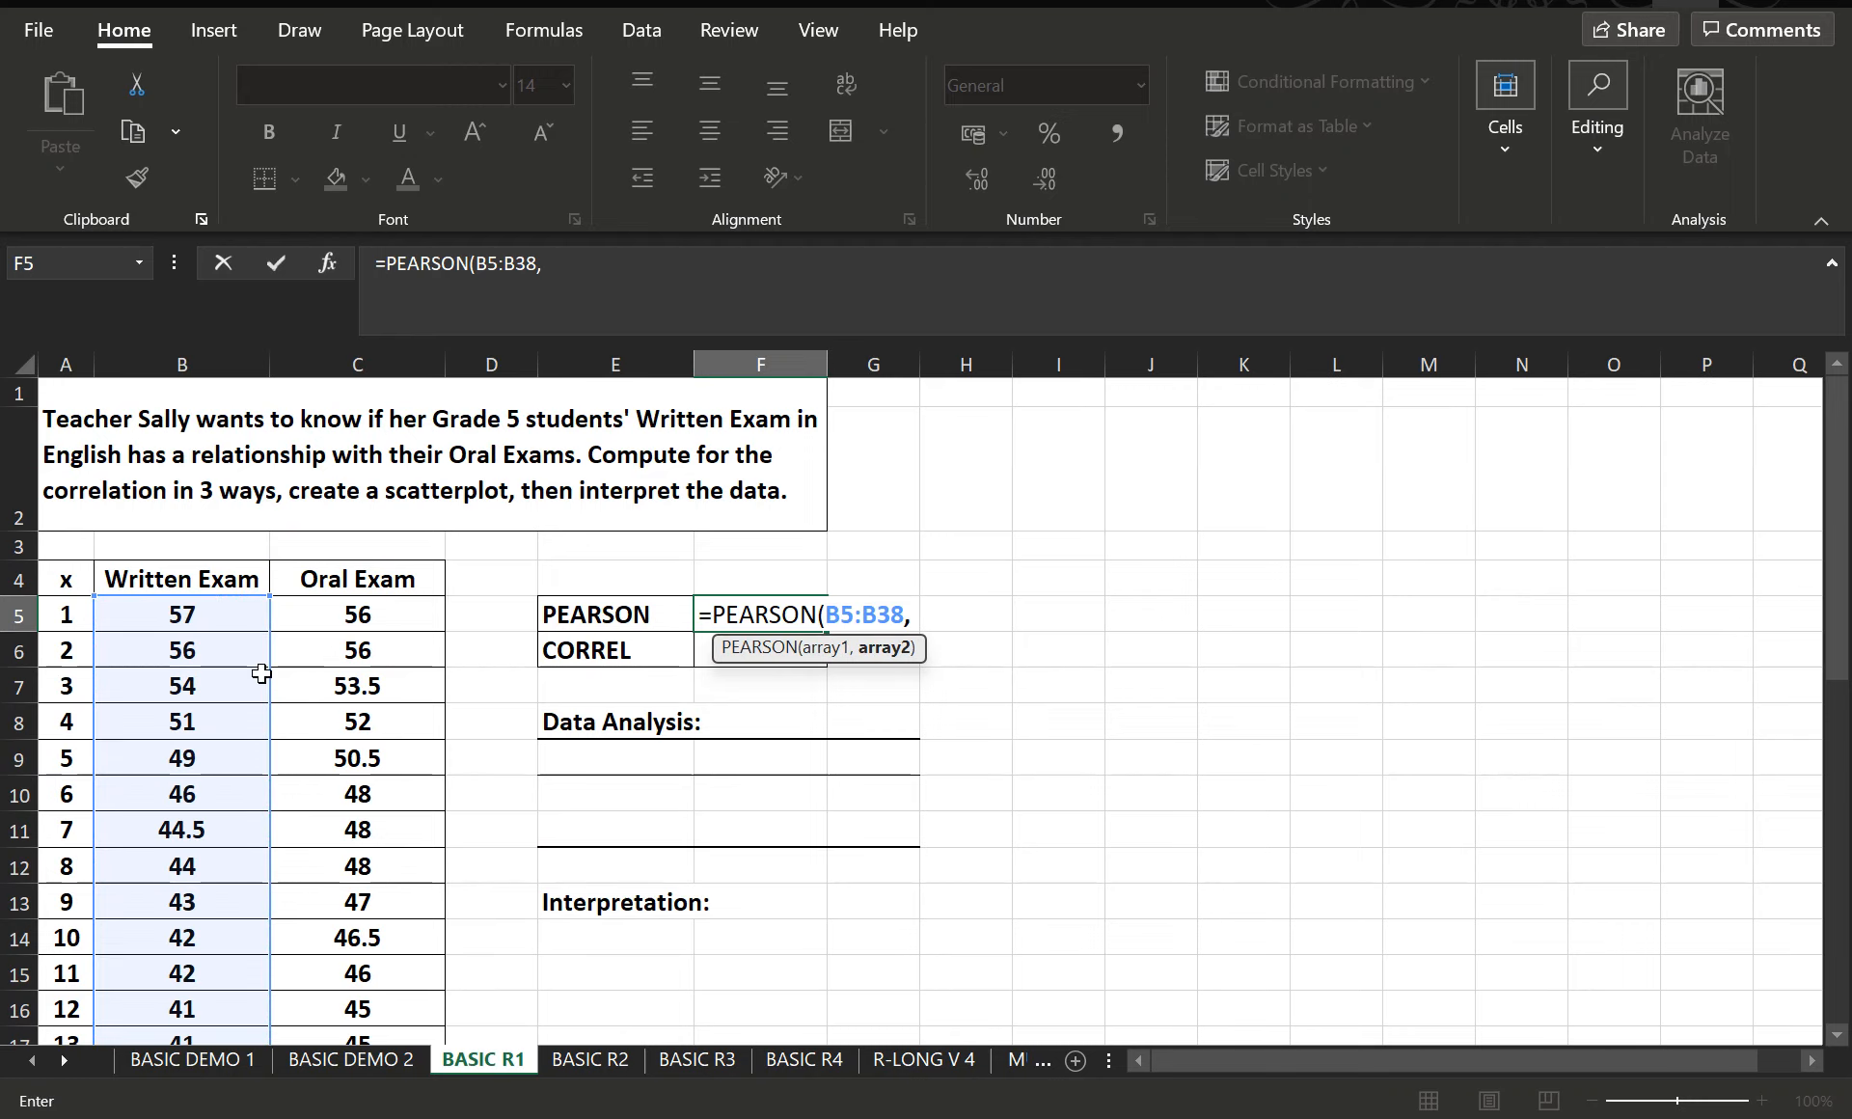
left_click_drag(363, 611, 396, 973)
scroll(1130, 656, "up", 8)
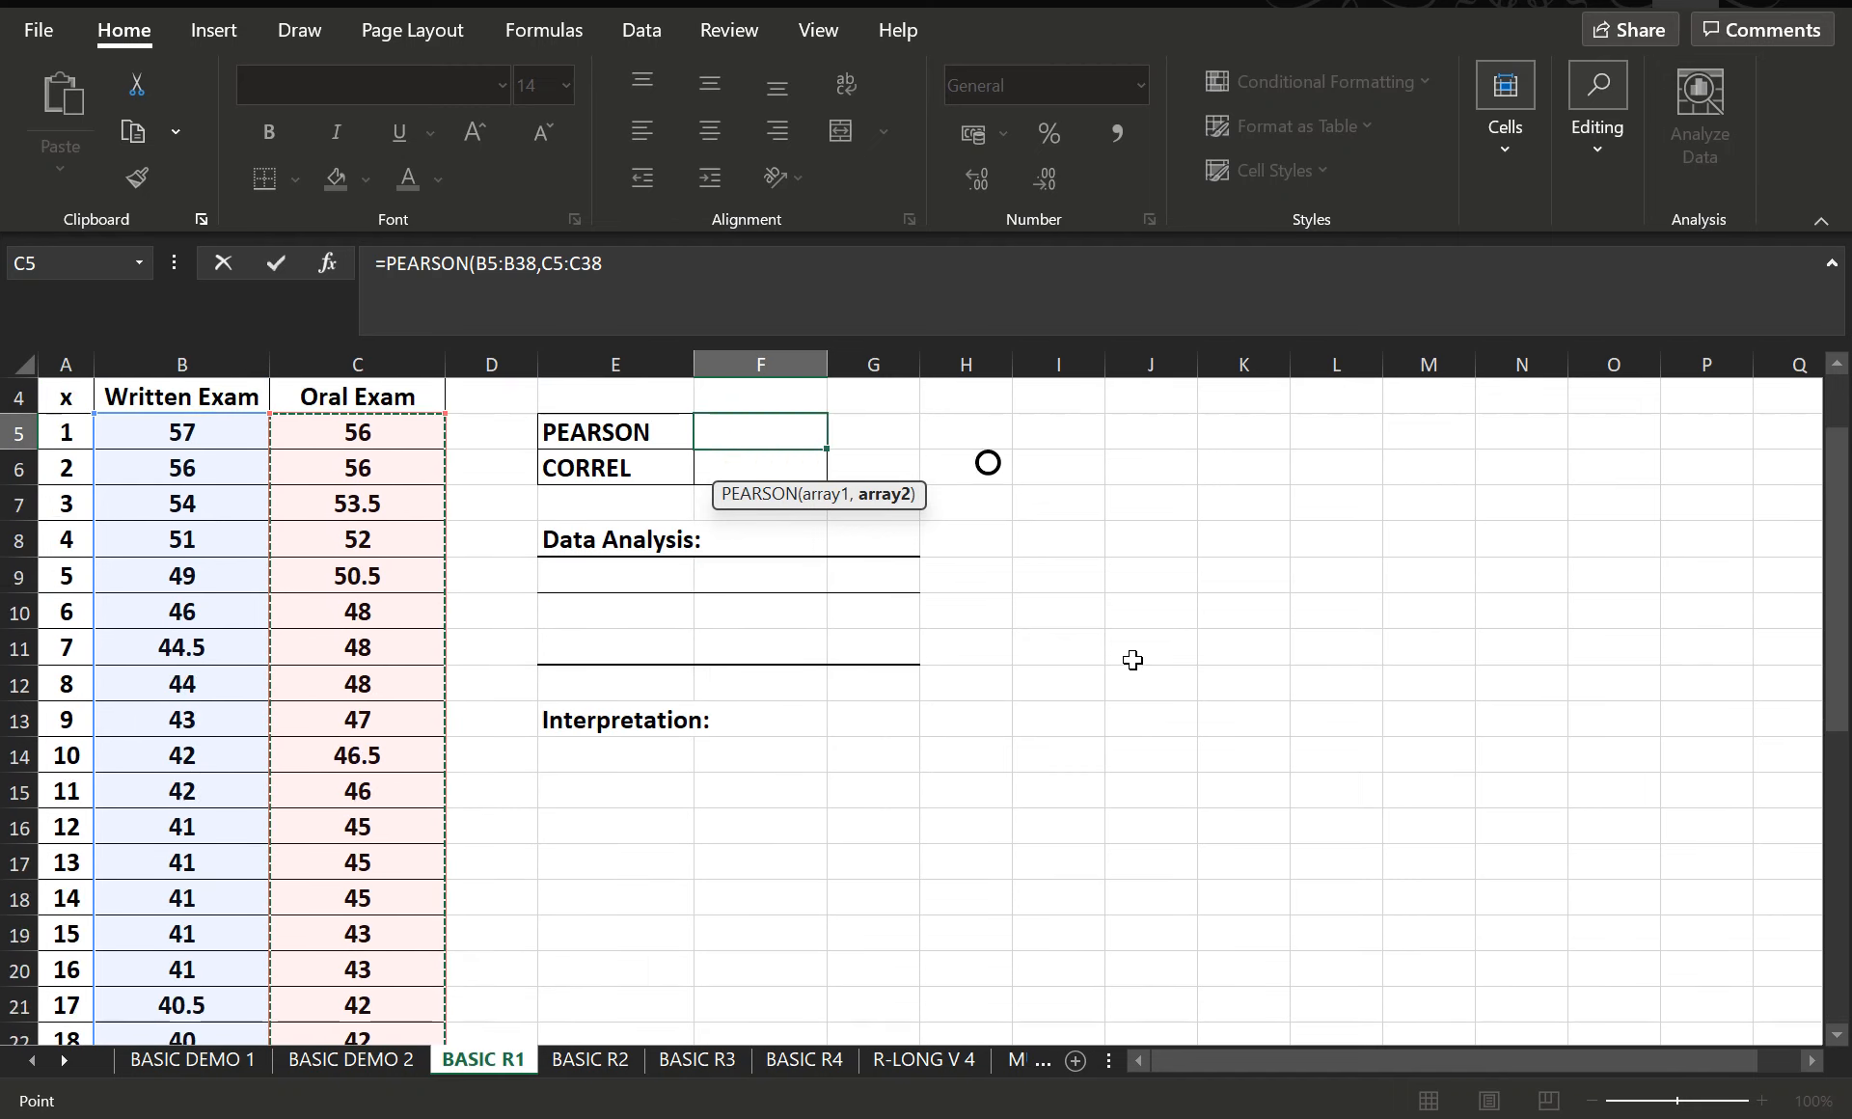
type(")")
key("Return")
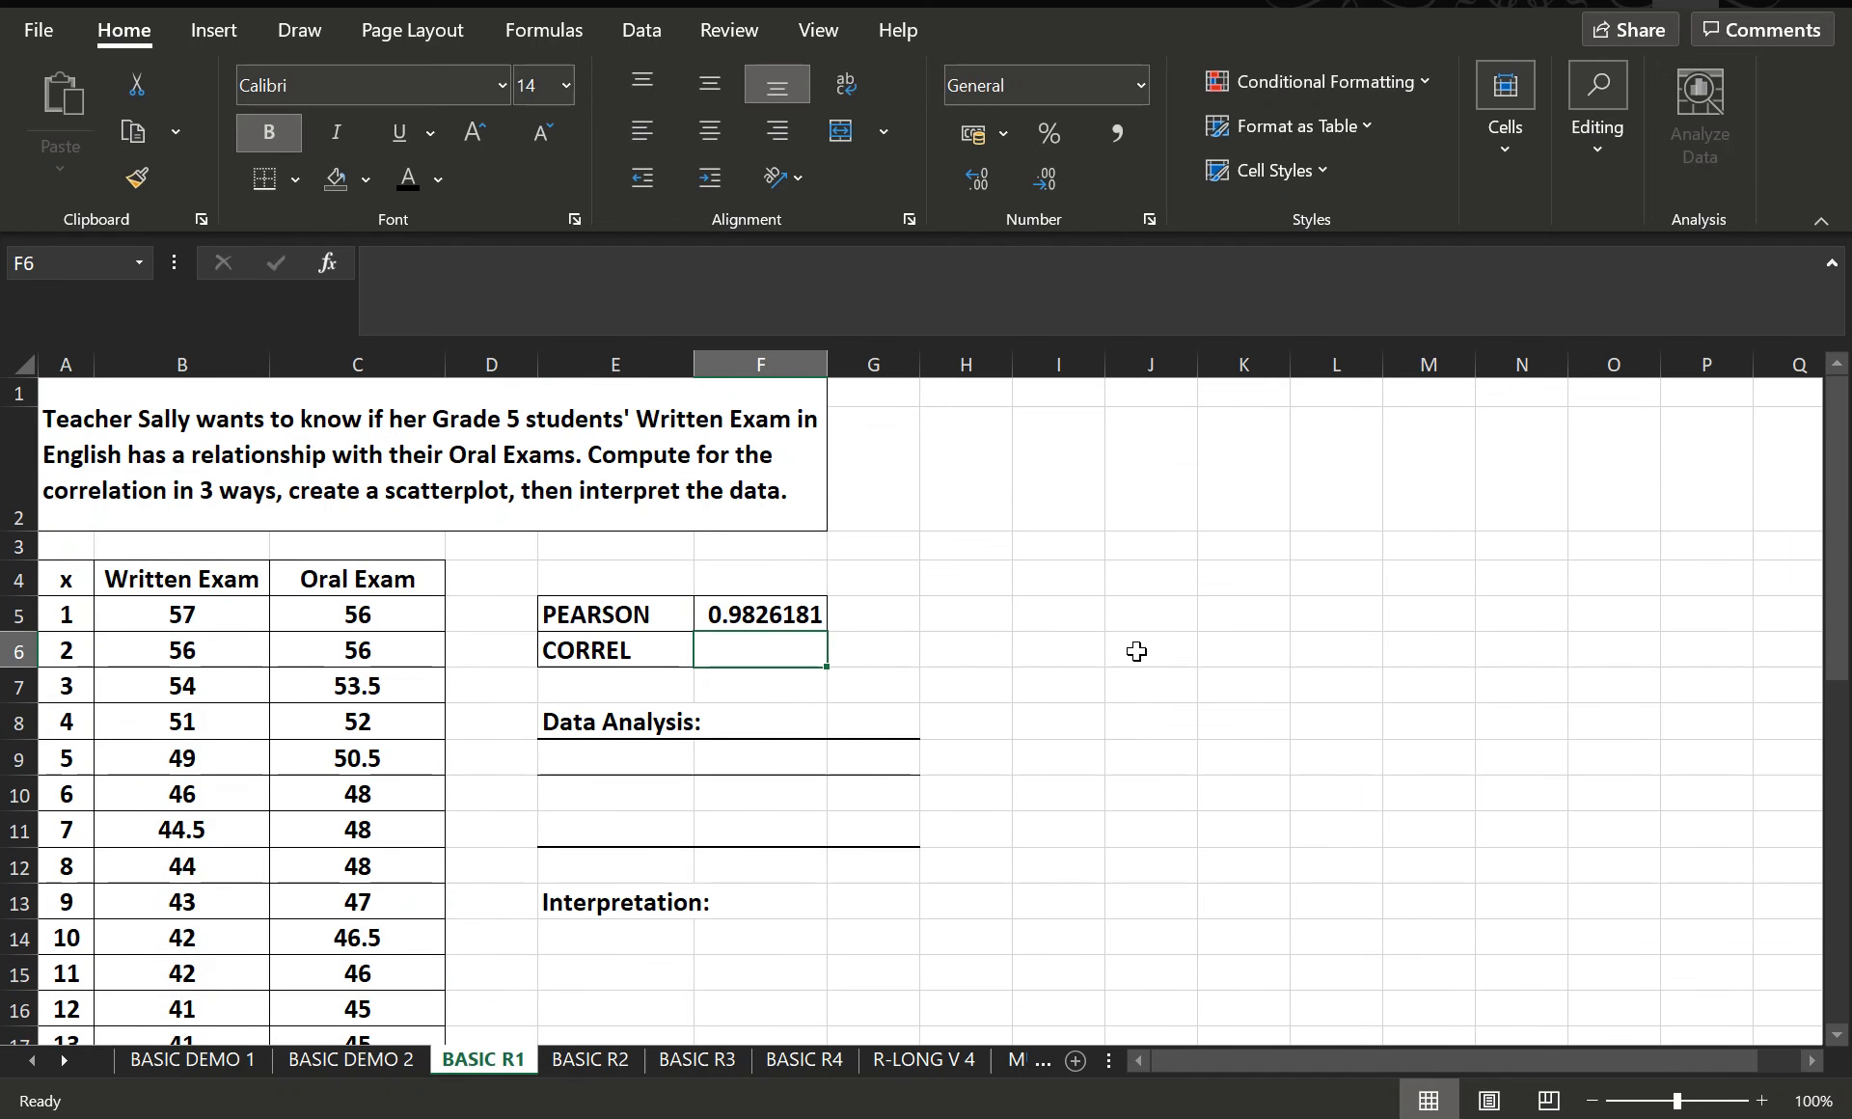
- Wrap the PEARSON formula in F5 in ROUND with 2 decimal digits
left_click(727, 623)
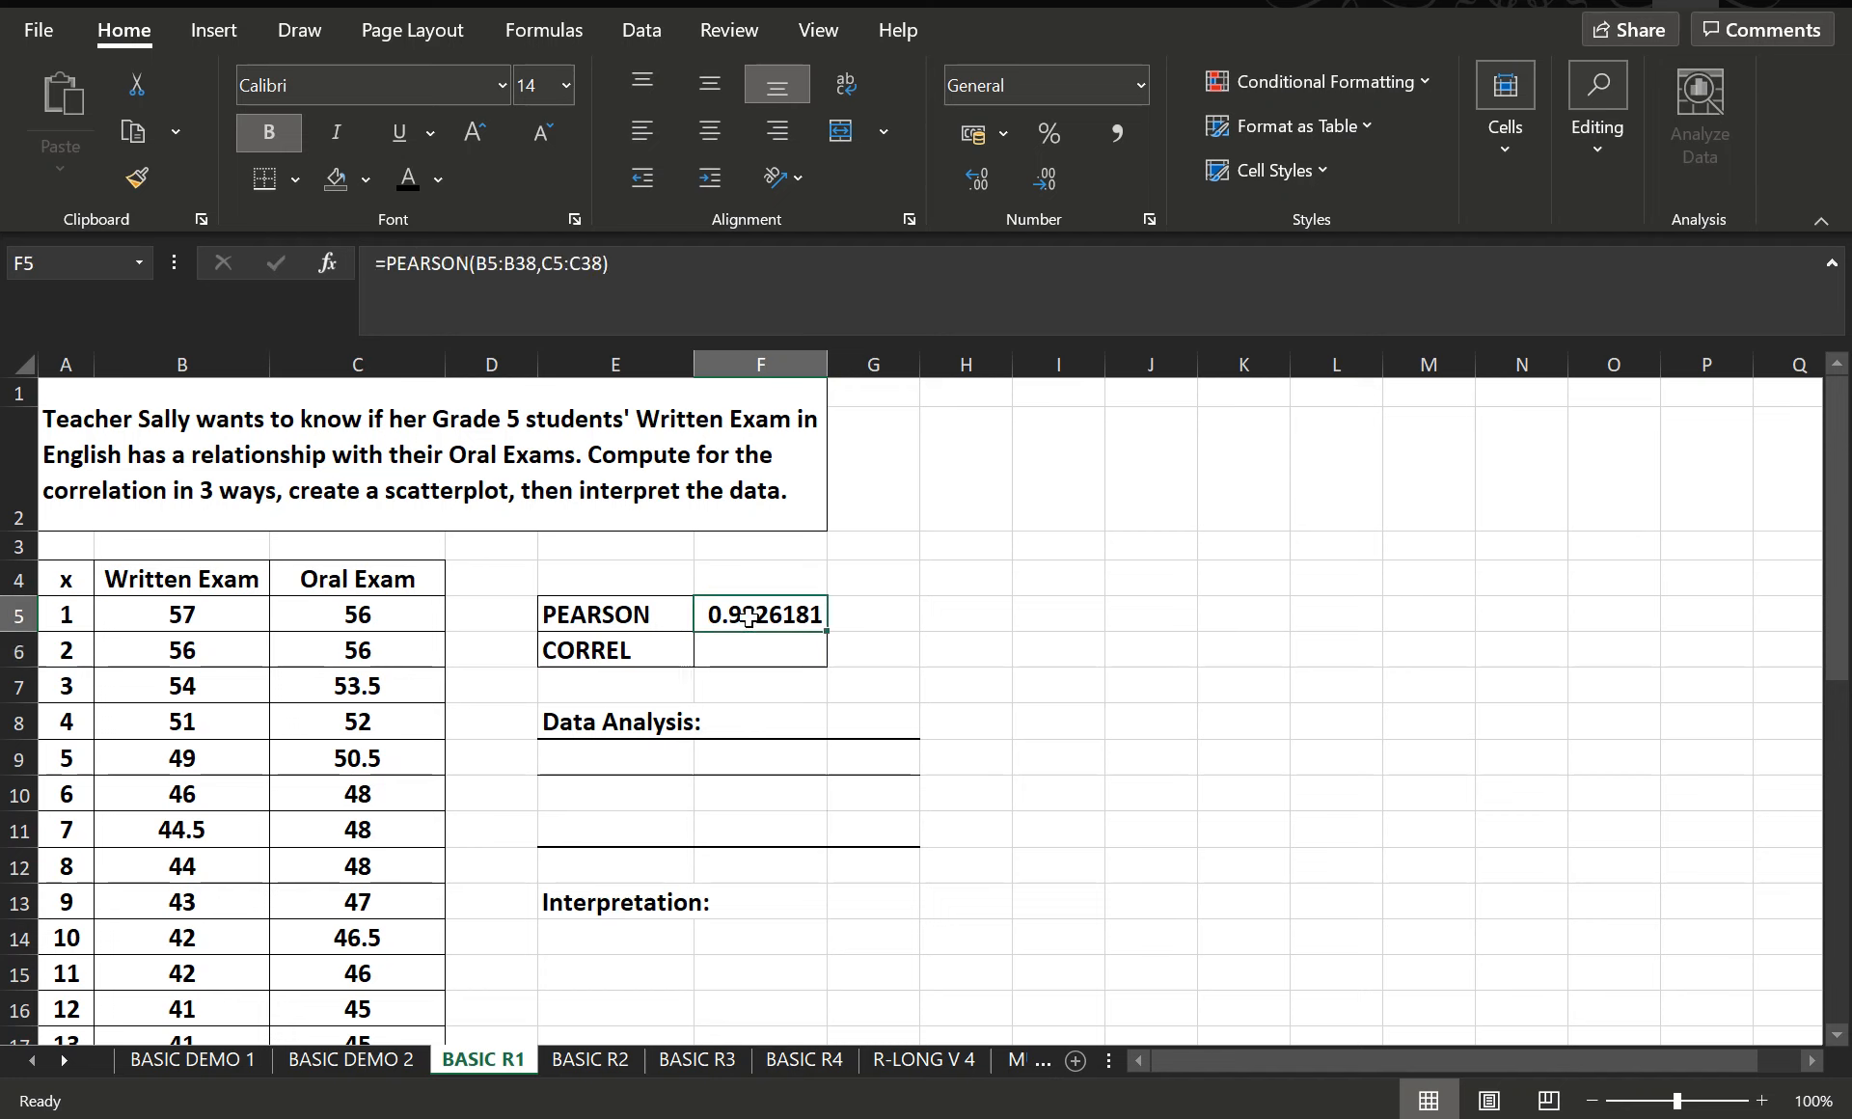
left_click(386, 263)
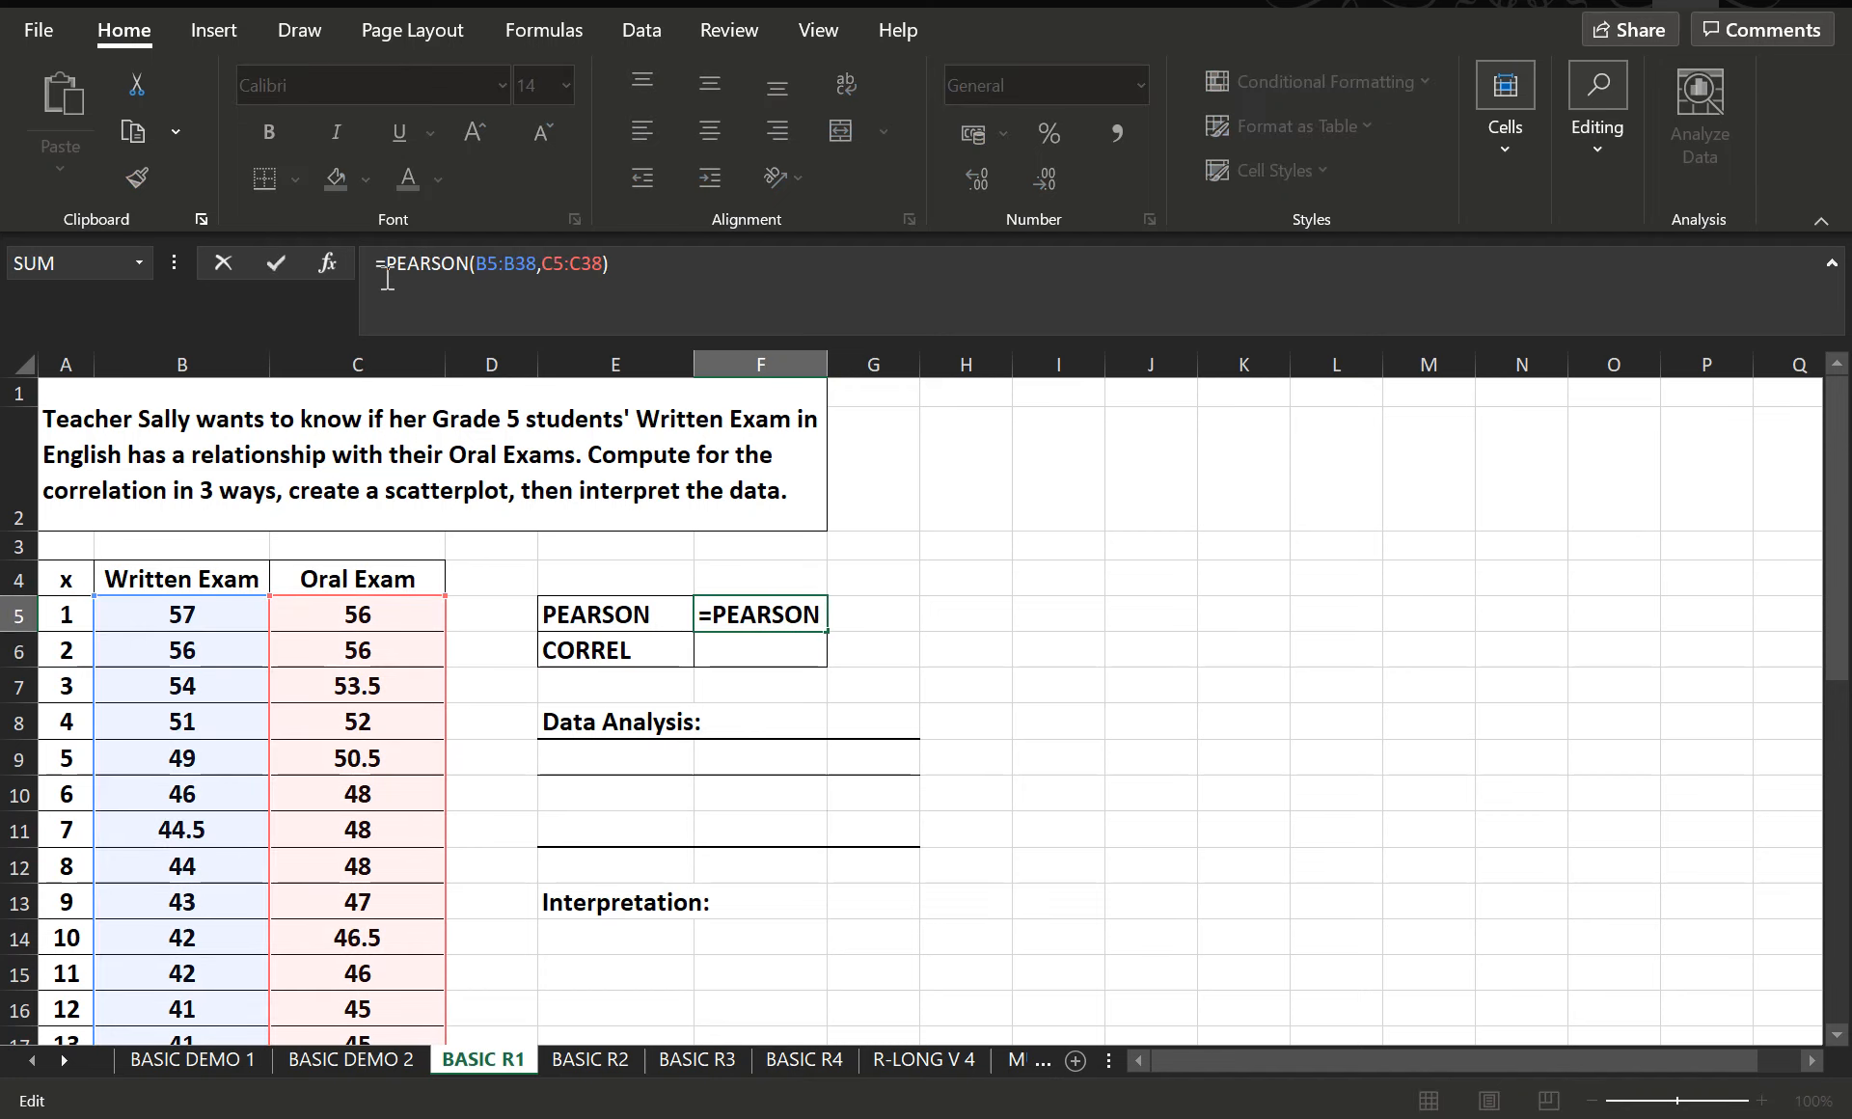
type("ROUNBDD")
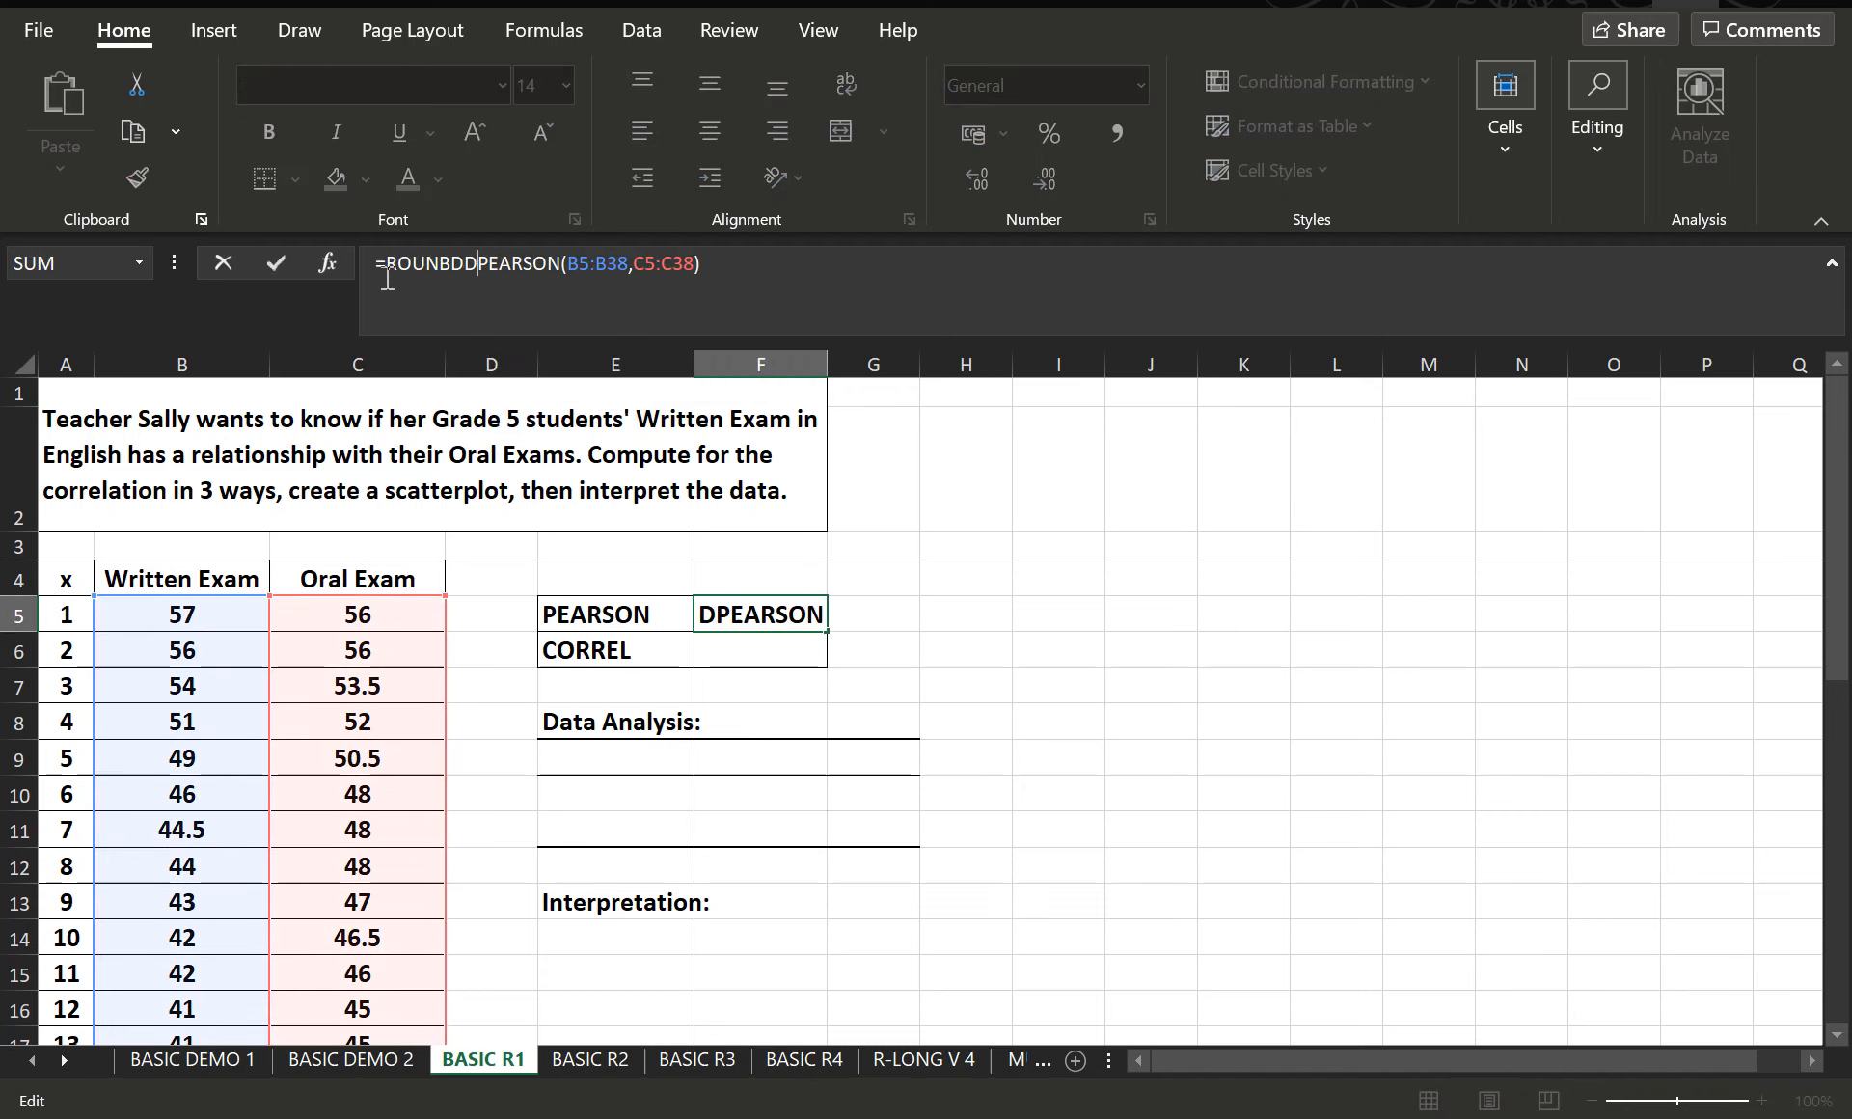
key("BackSpace")
key("BackSpace")
key("BackSpace")
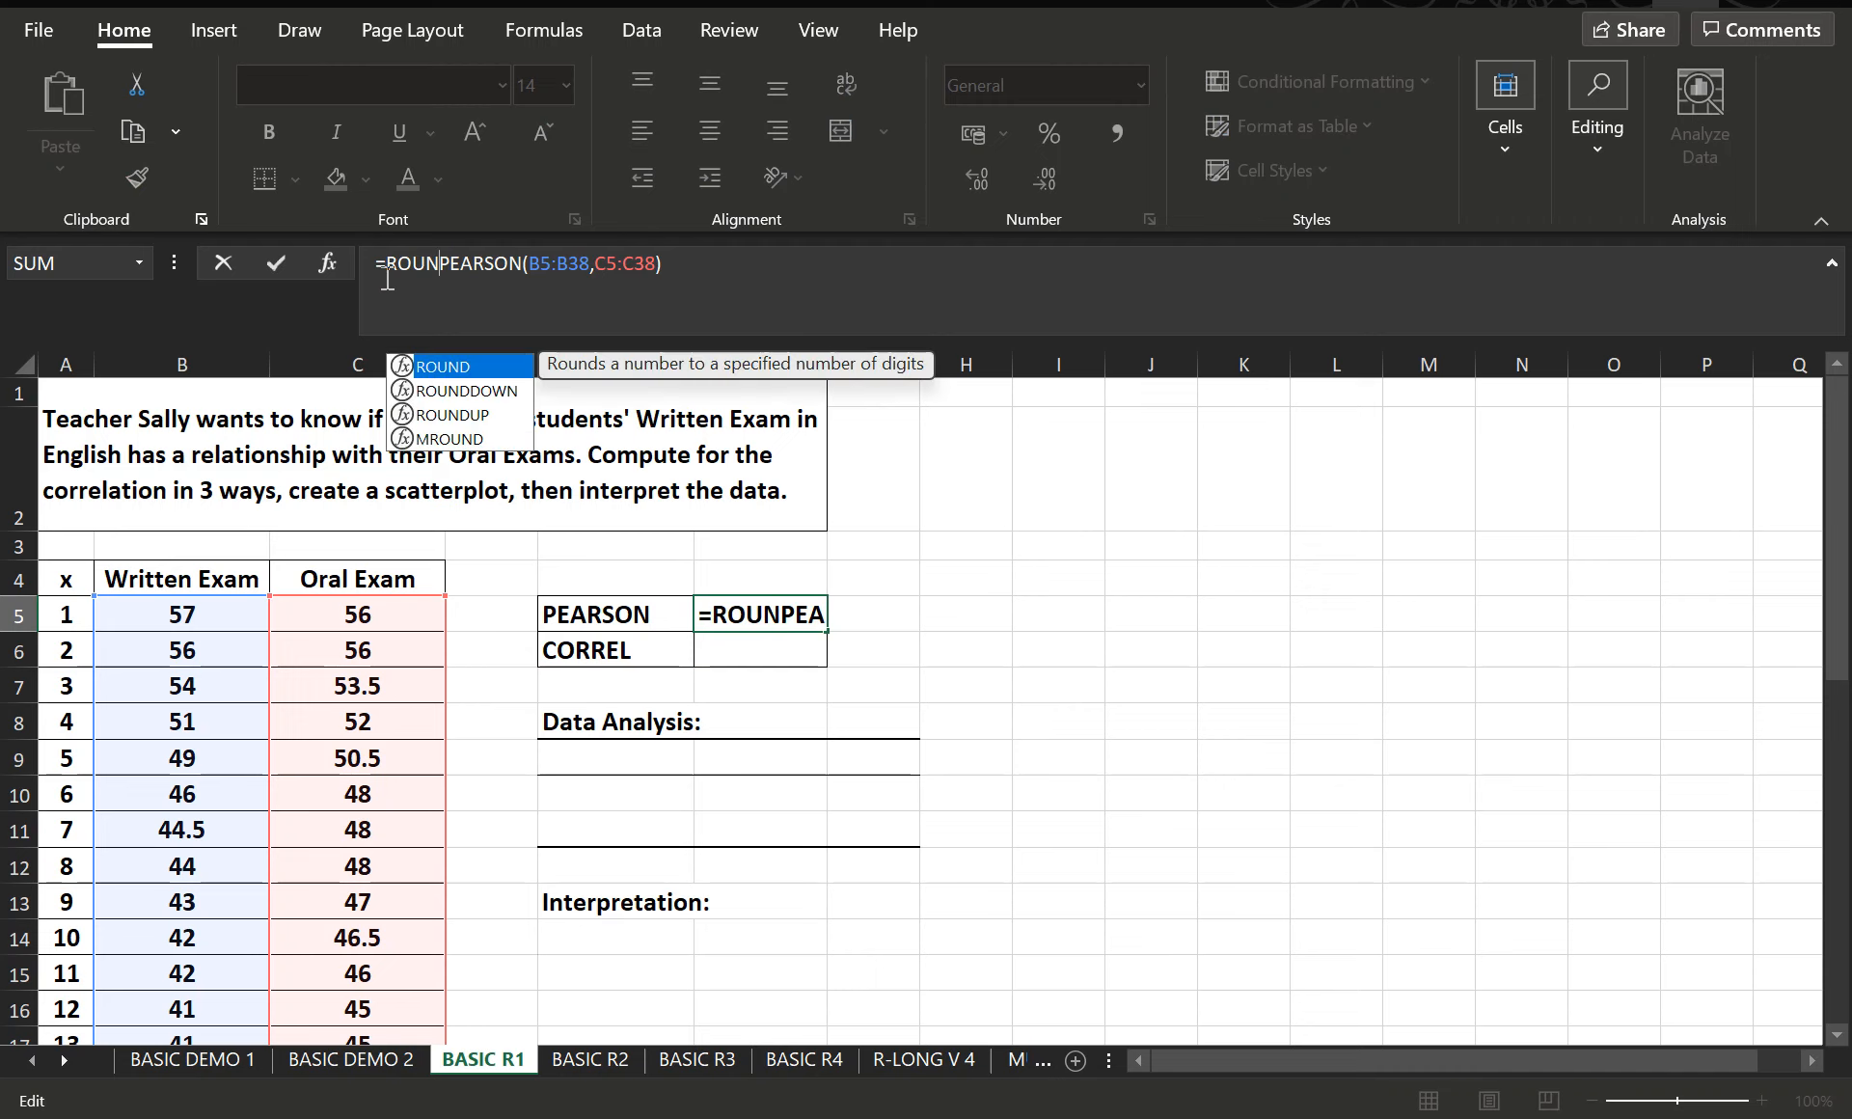
type("D(")
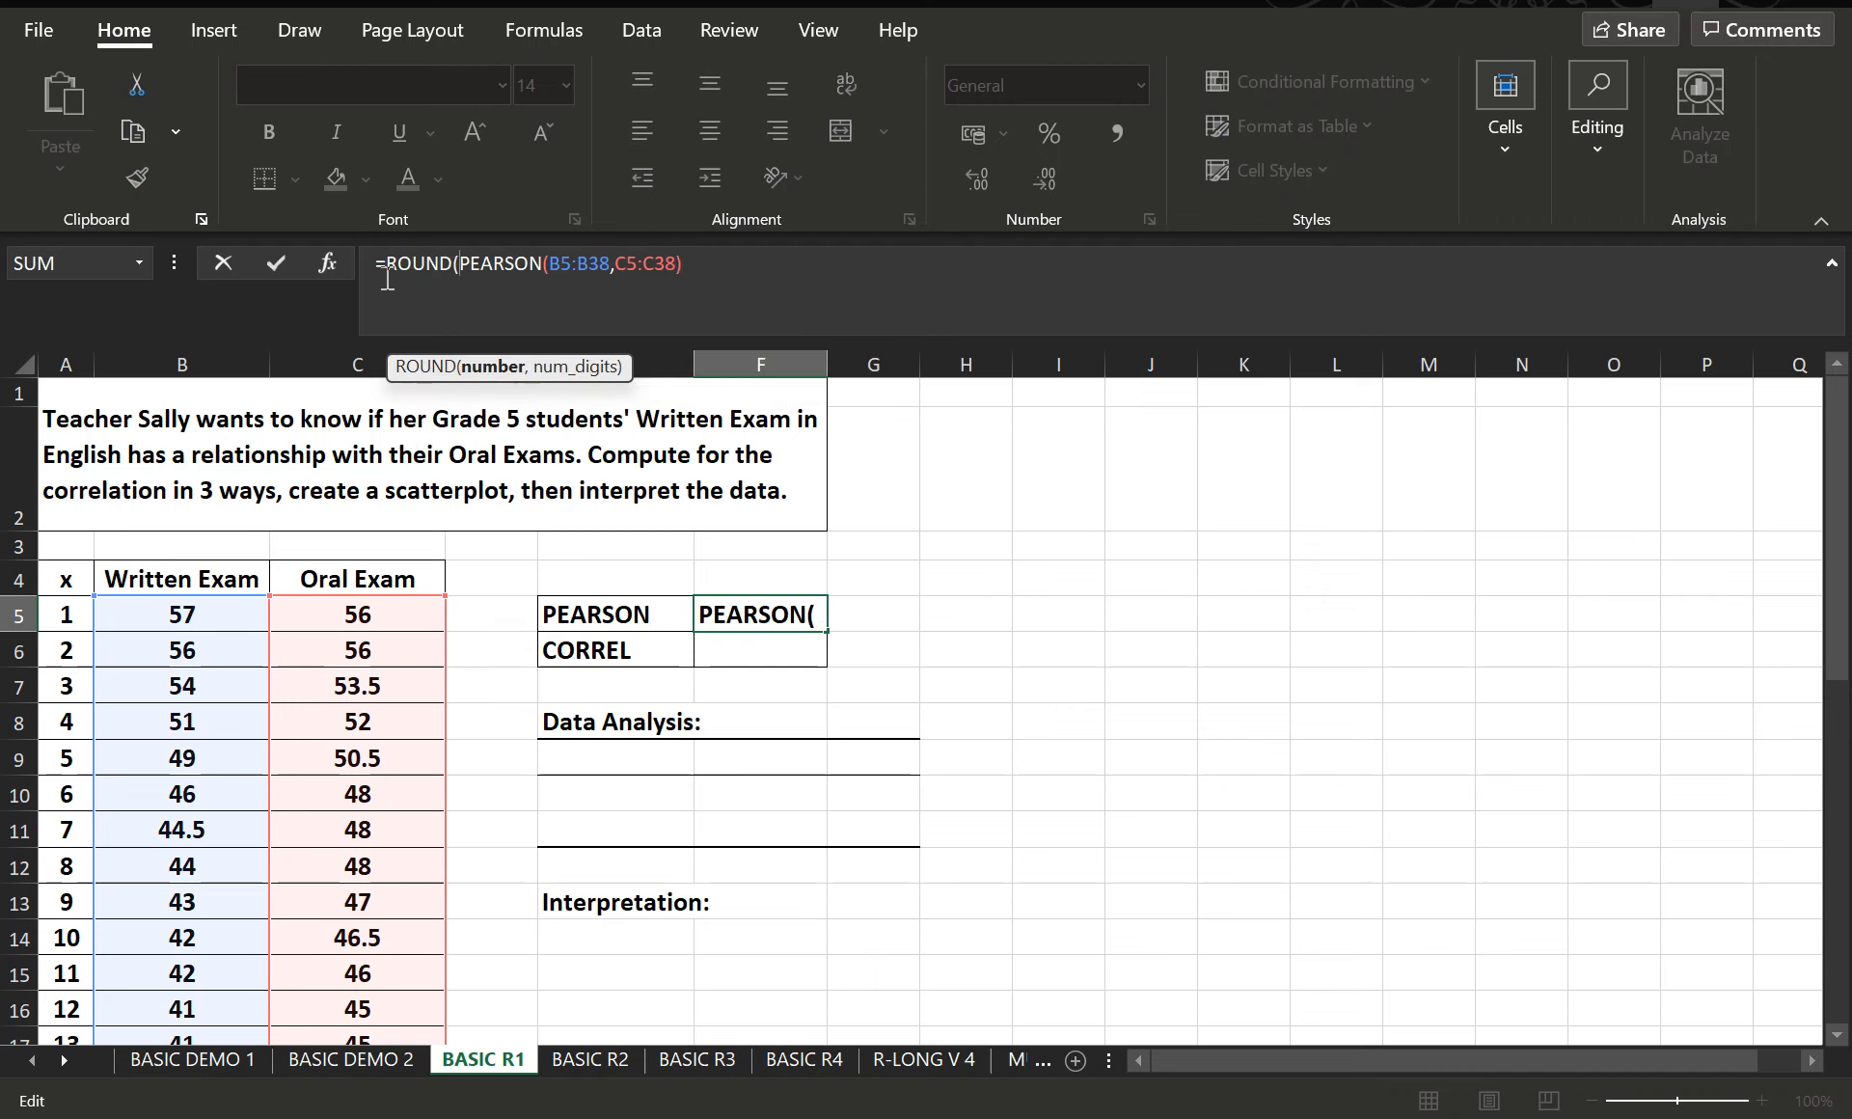
left_click(745, 267)
type(",")
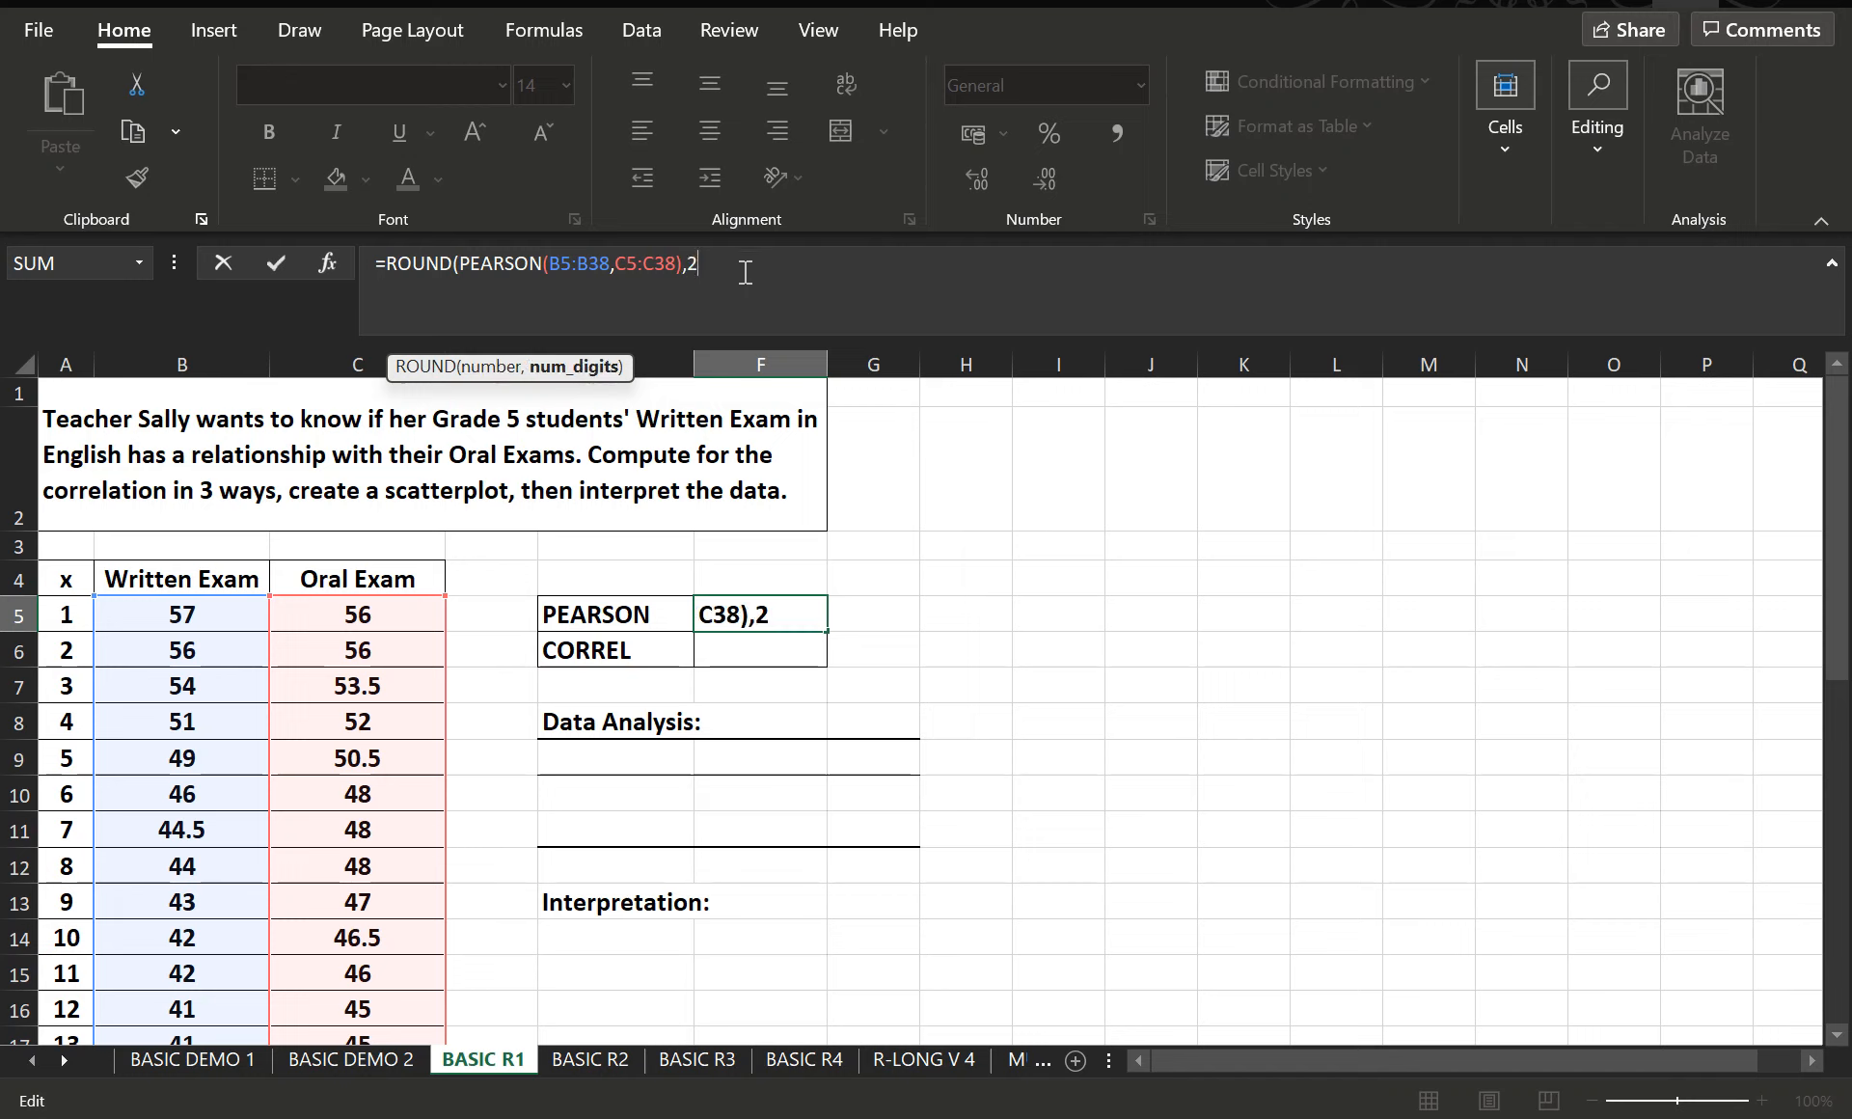
type("2)")
key("Return")
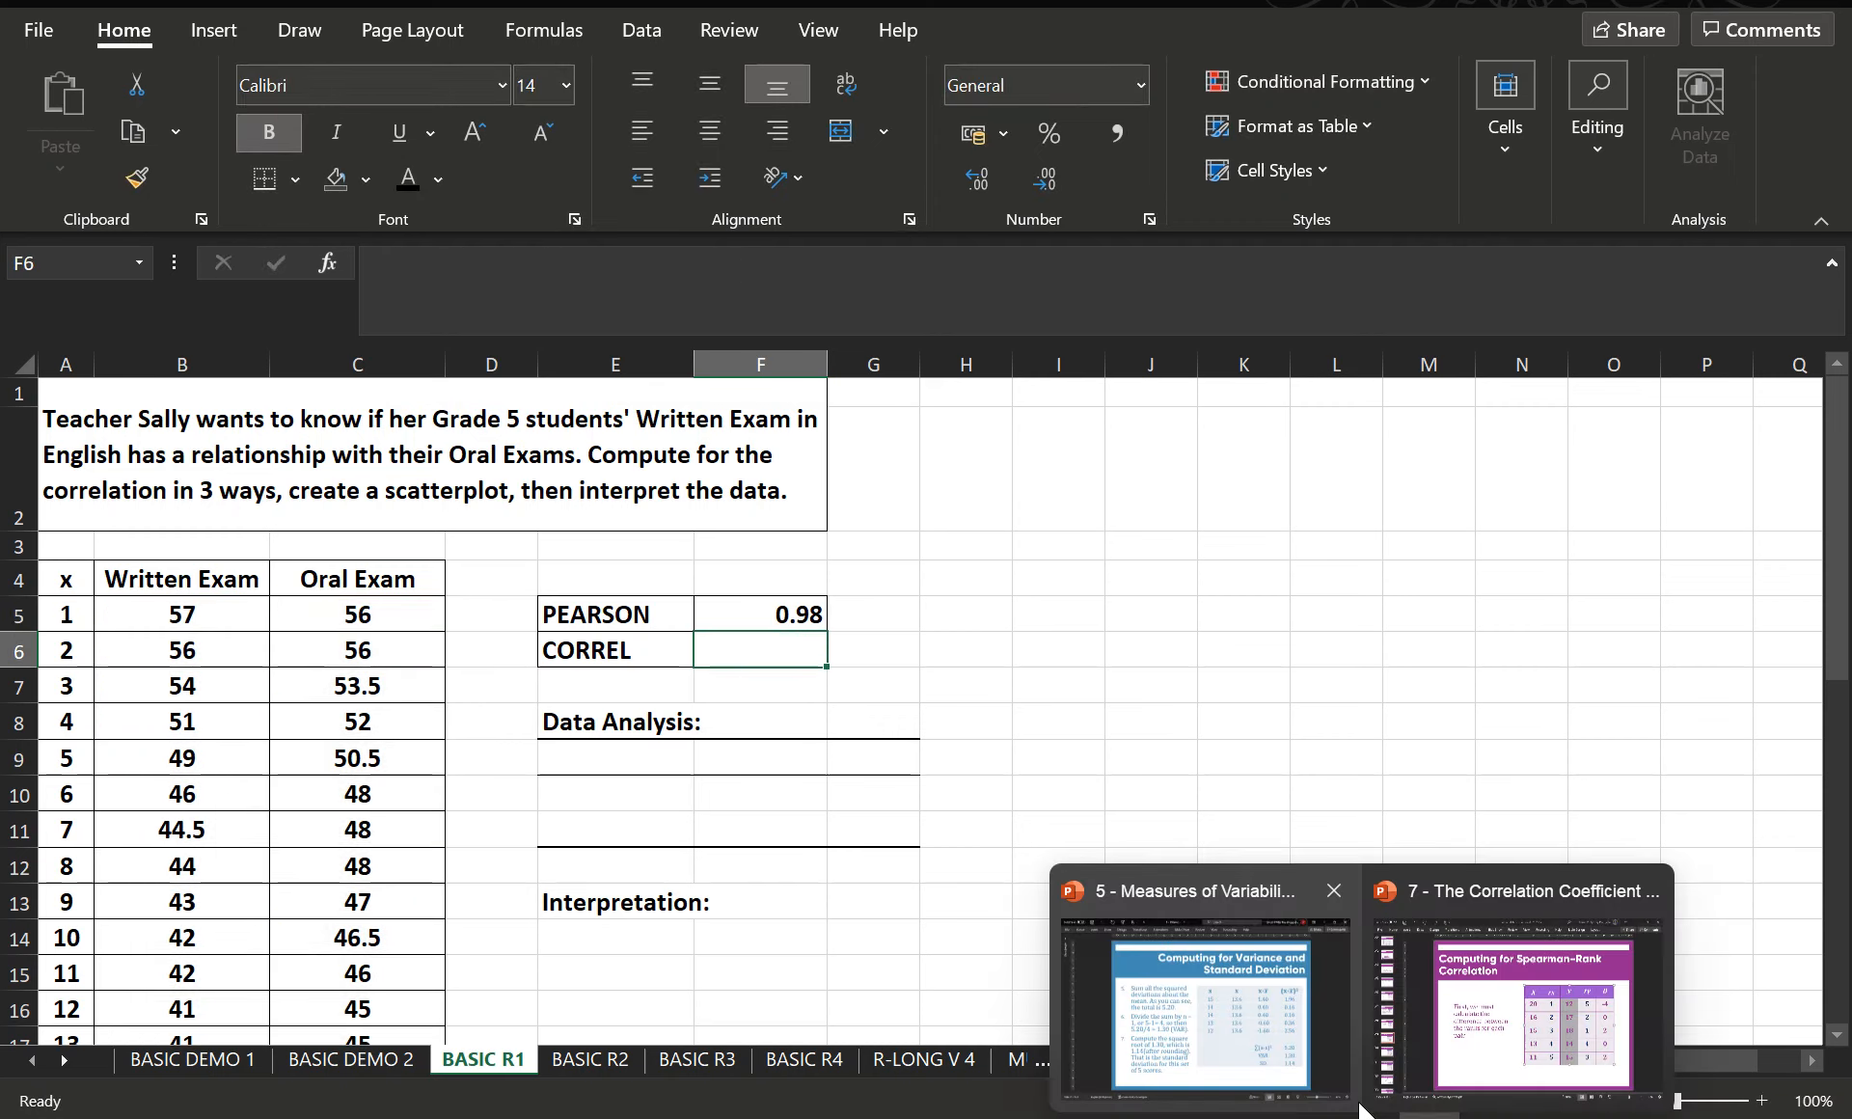
- Enter a CORREL formula in F6 using Written Exam scores B5:B38 and Oral Exam scores C5:C38
type("=CORREL")
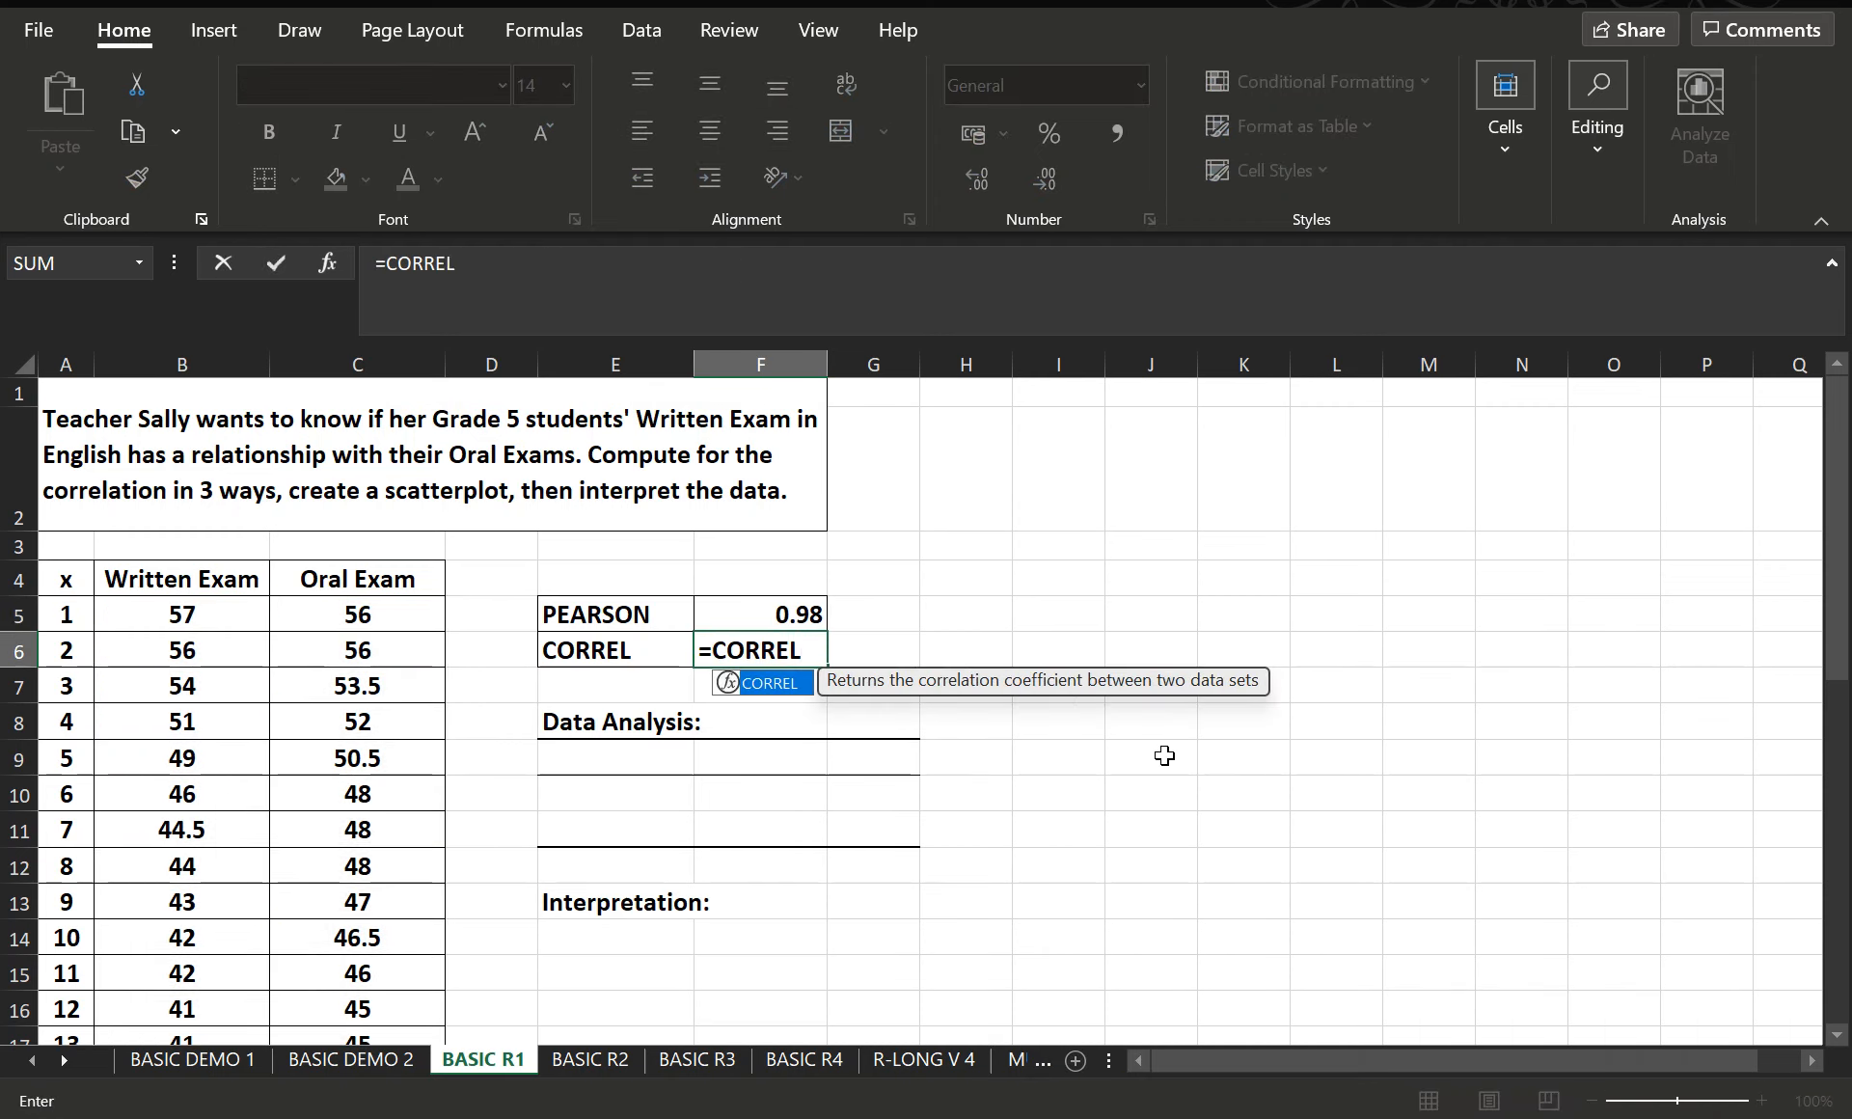
type("(")
left_click_drag(222, 622, 240, 959)
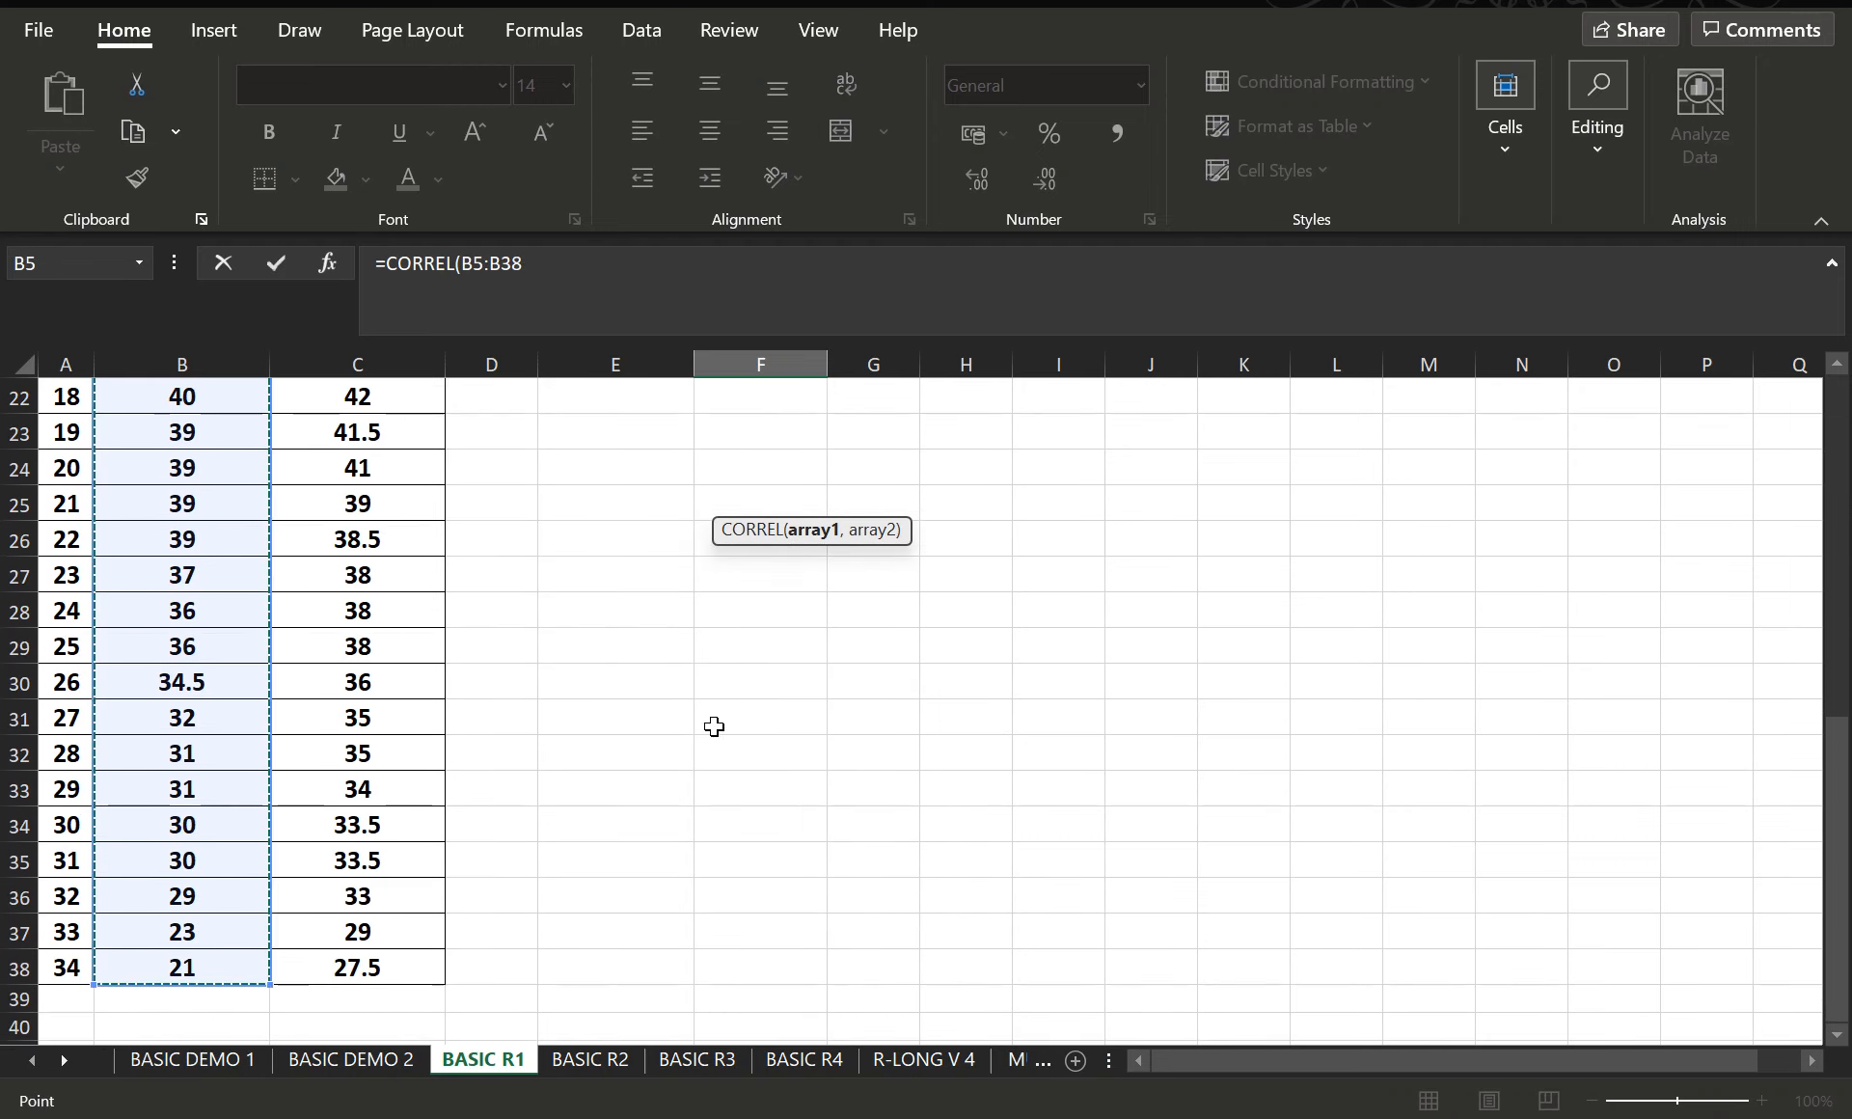
scroll(714, 727, "up", 7)
type(",")
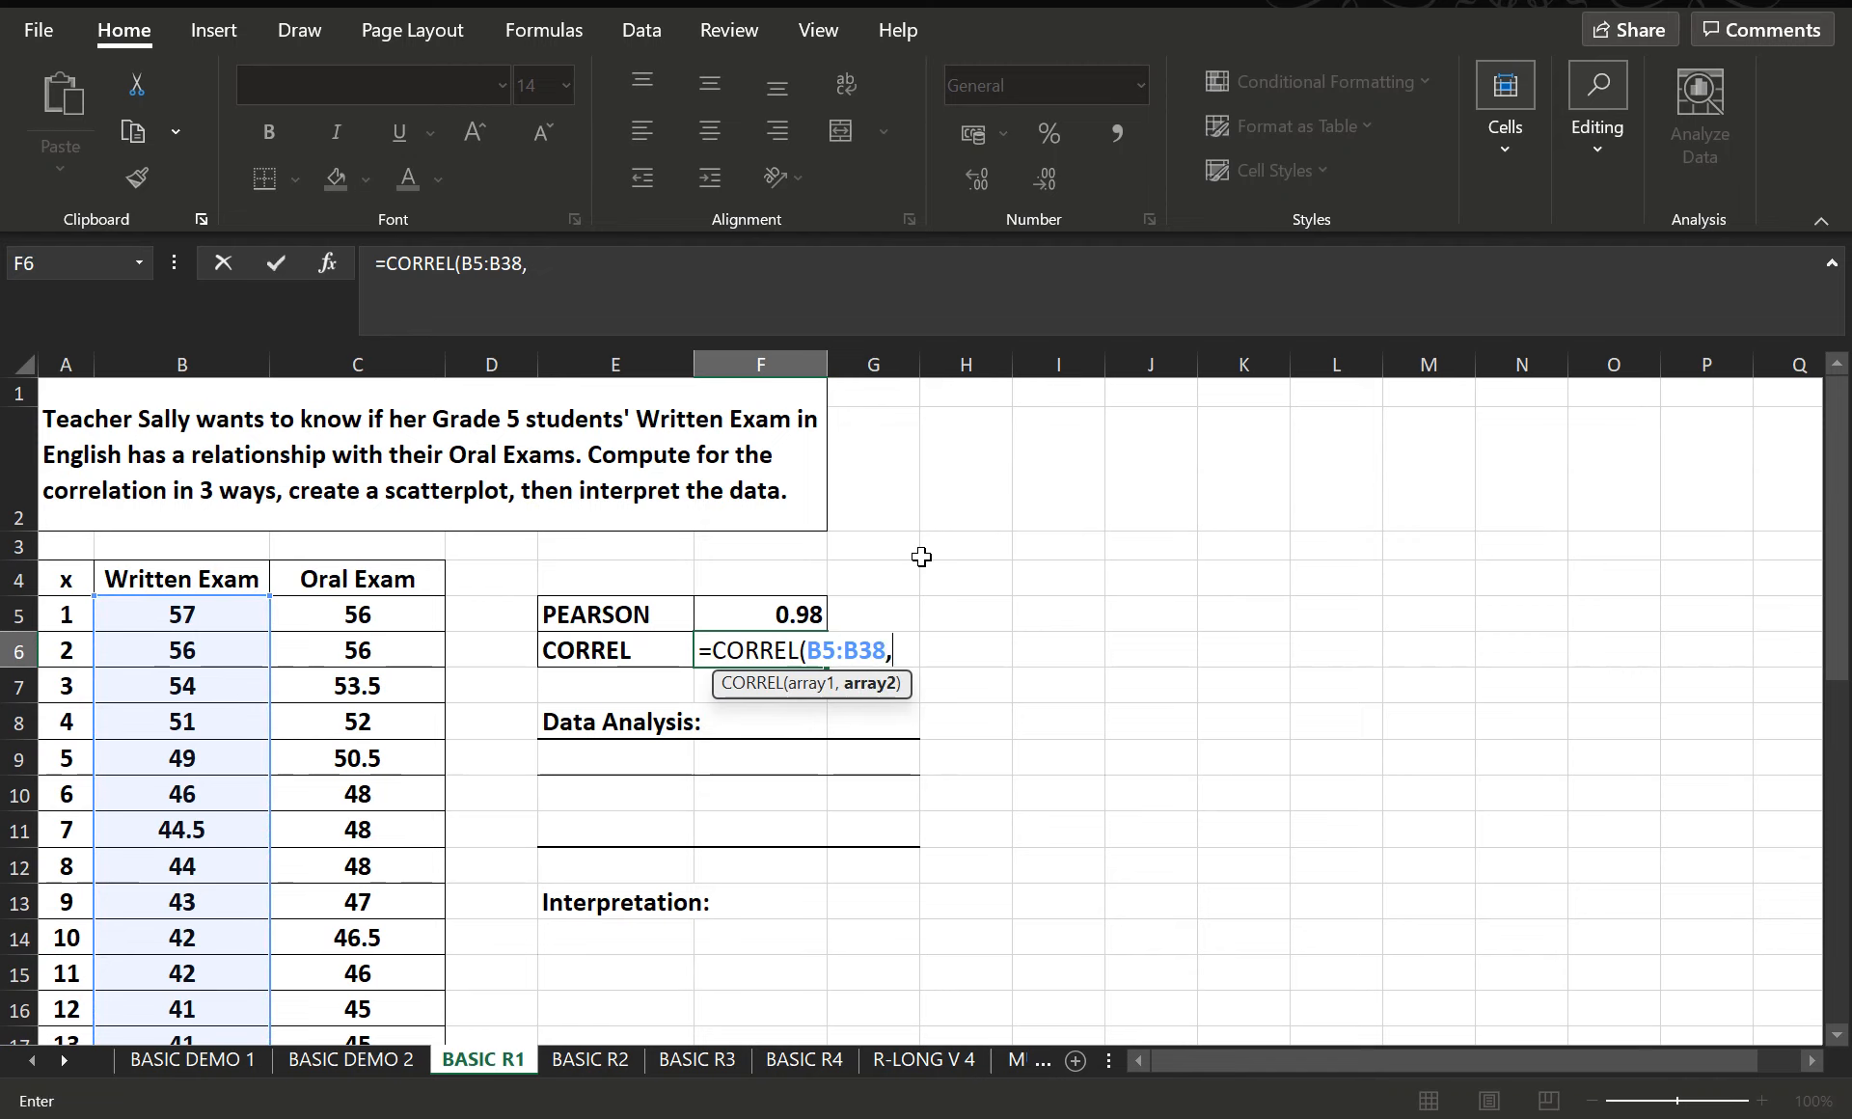
left_click_drag(408, 616, 372, 970)
scroll(1126, 772, "up", 7)
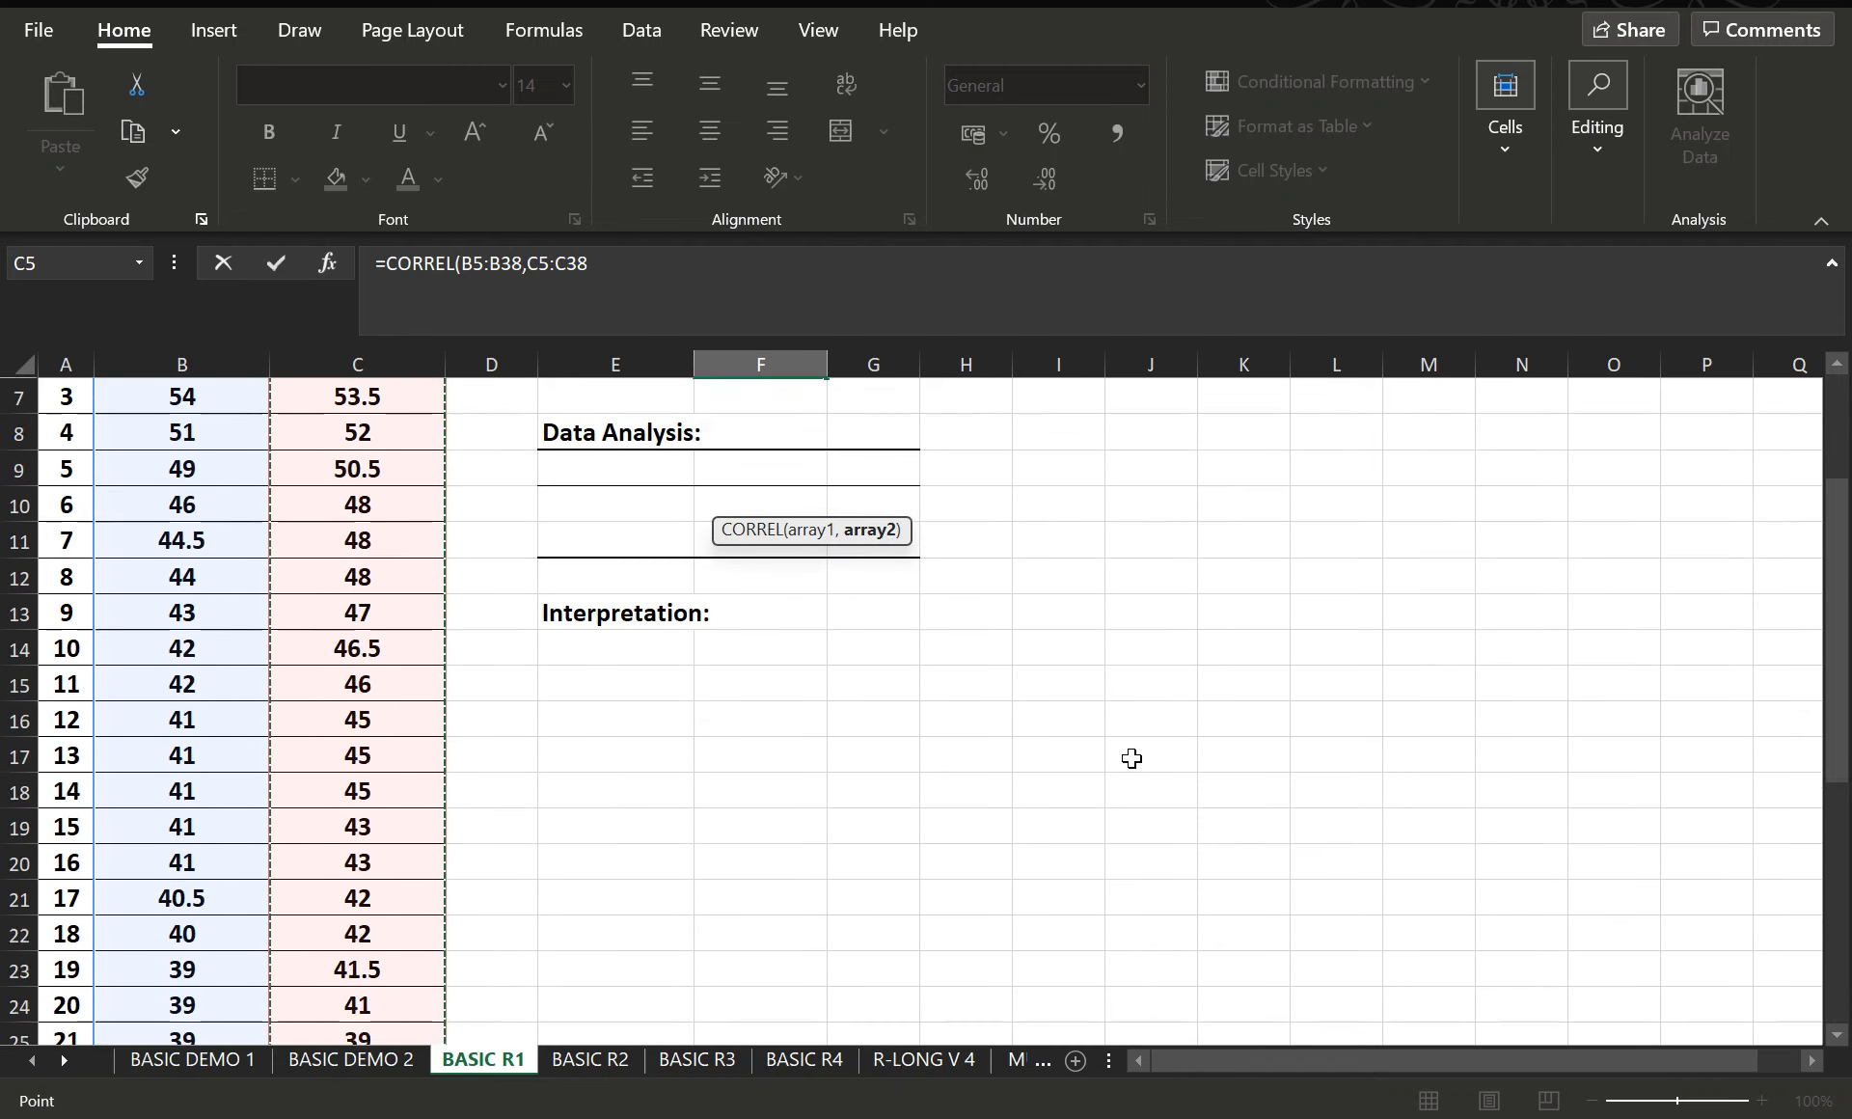
type(")")
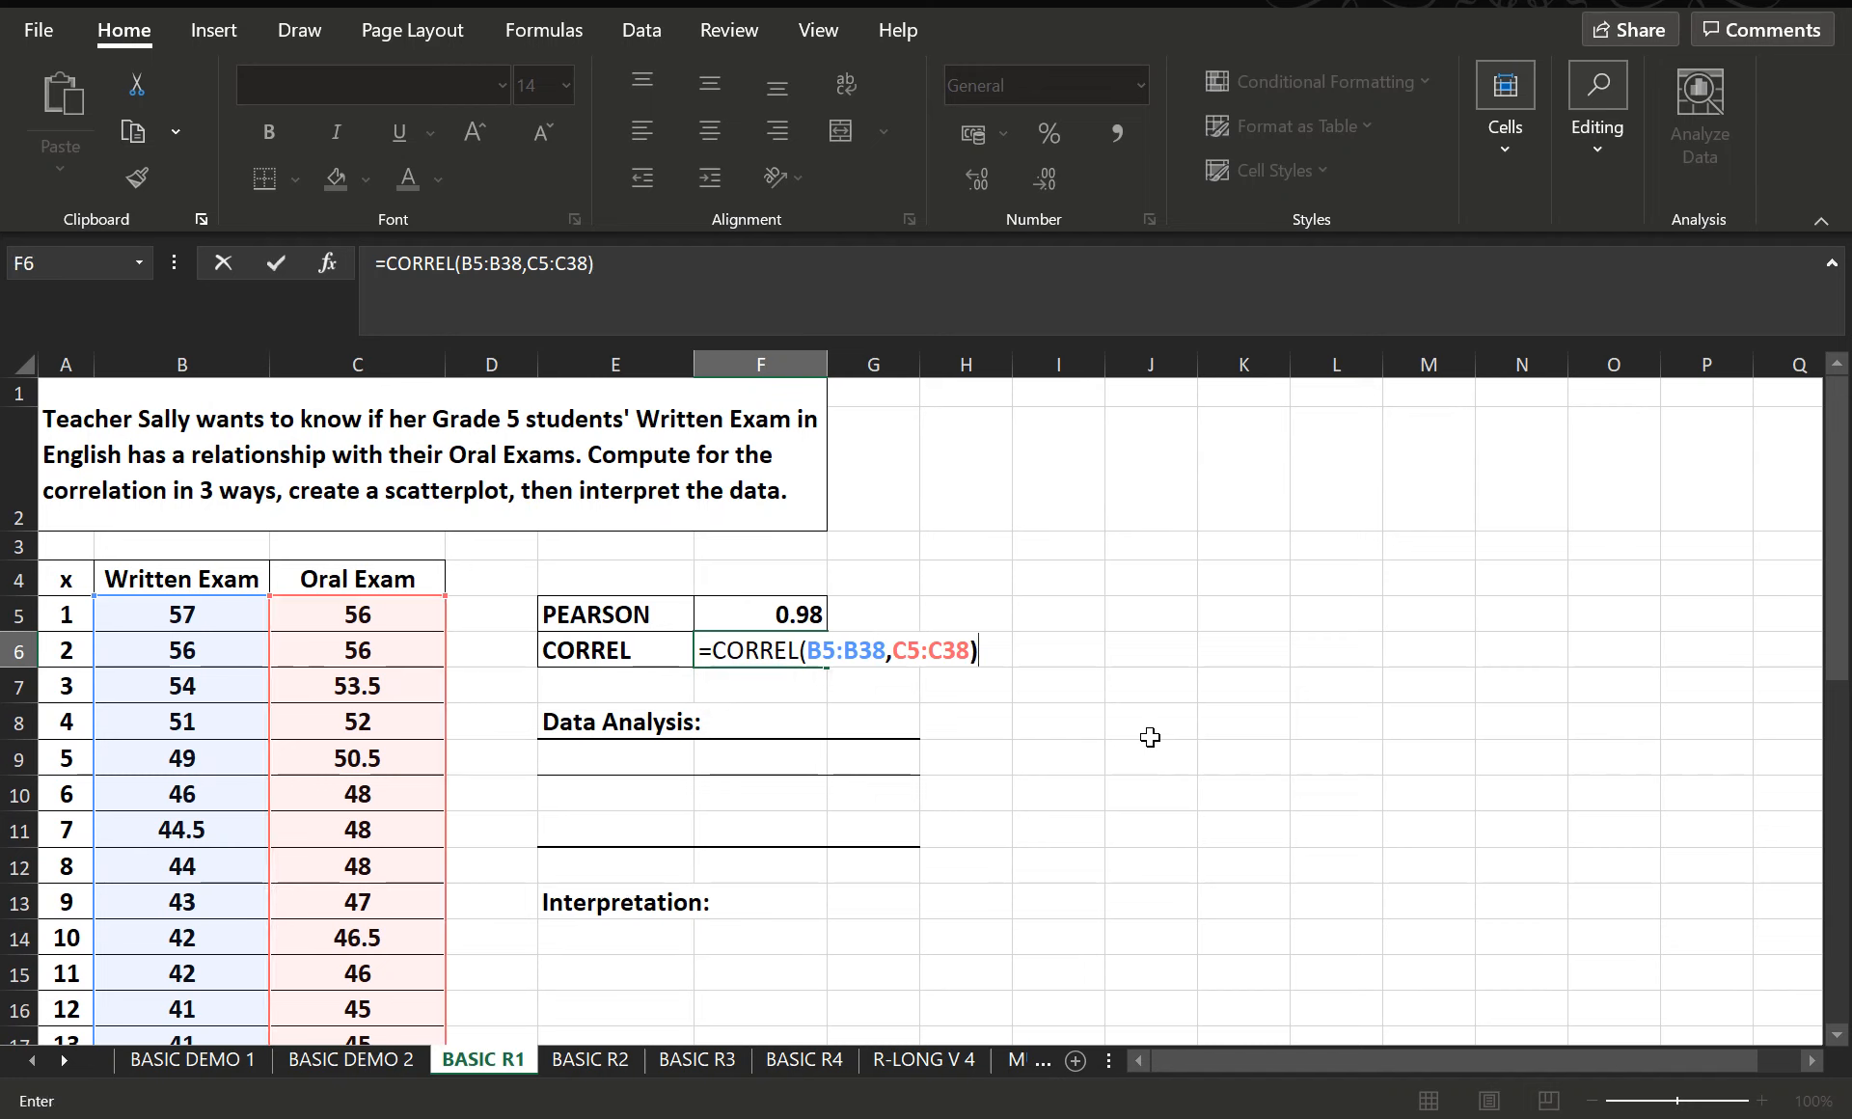
key("Return")
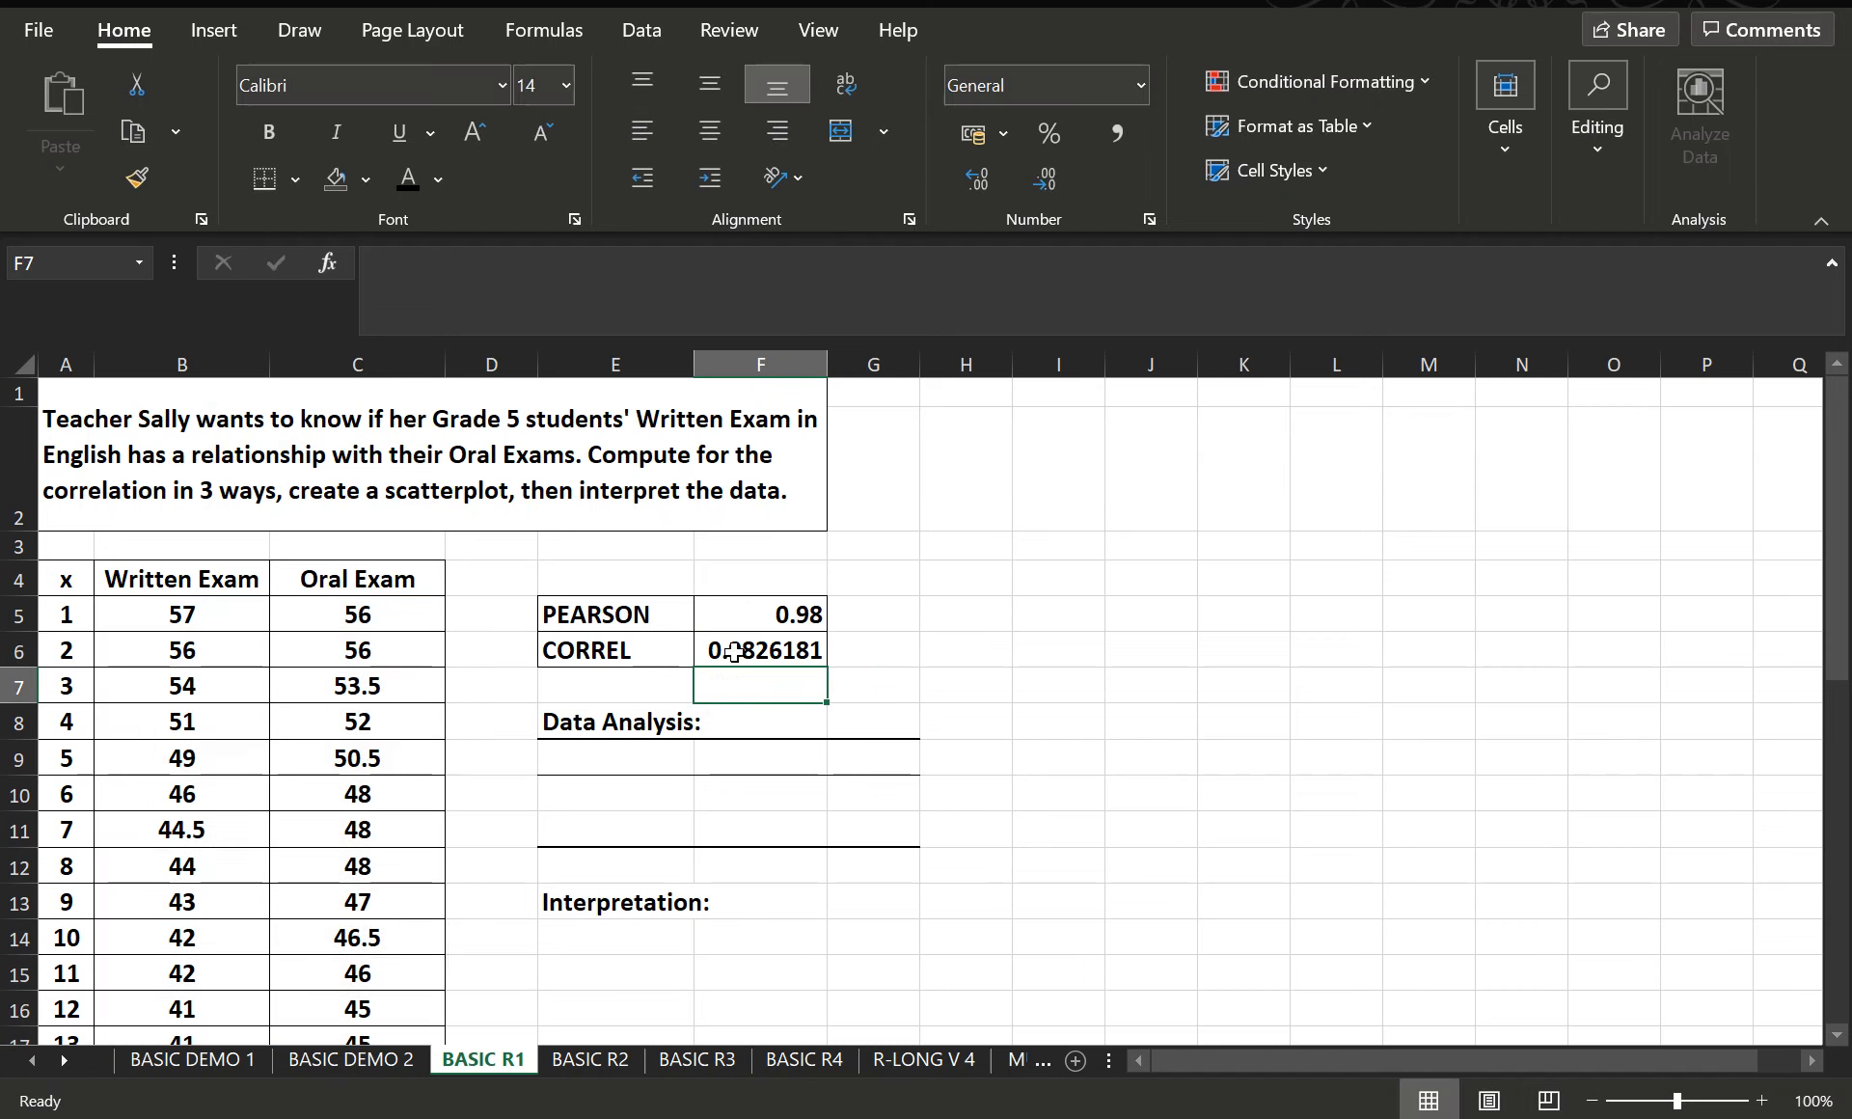
- Wrap the CORREL formula in F6 in ROUND with 2 decimal digits
left_click(767, 654)
left_click(387, 266)
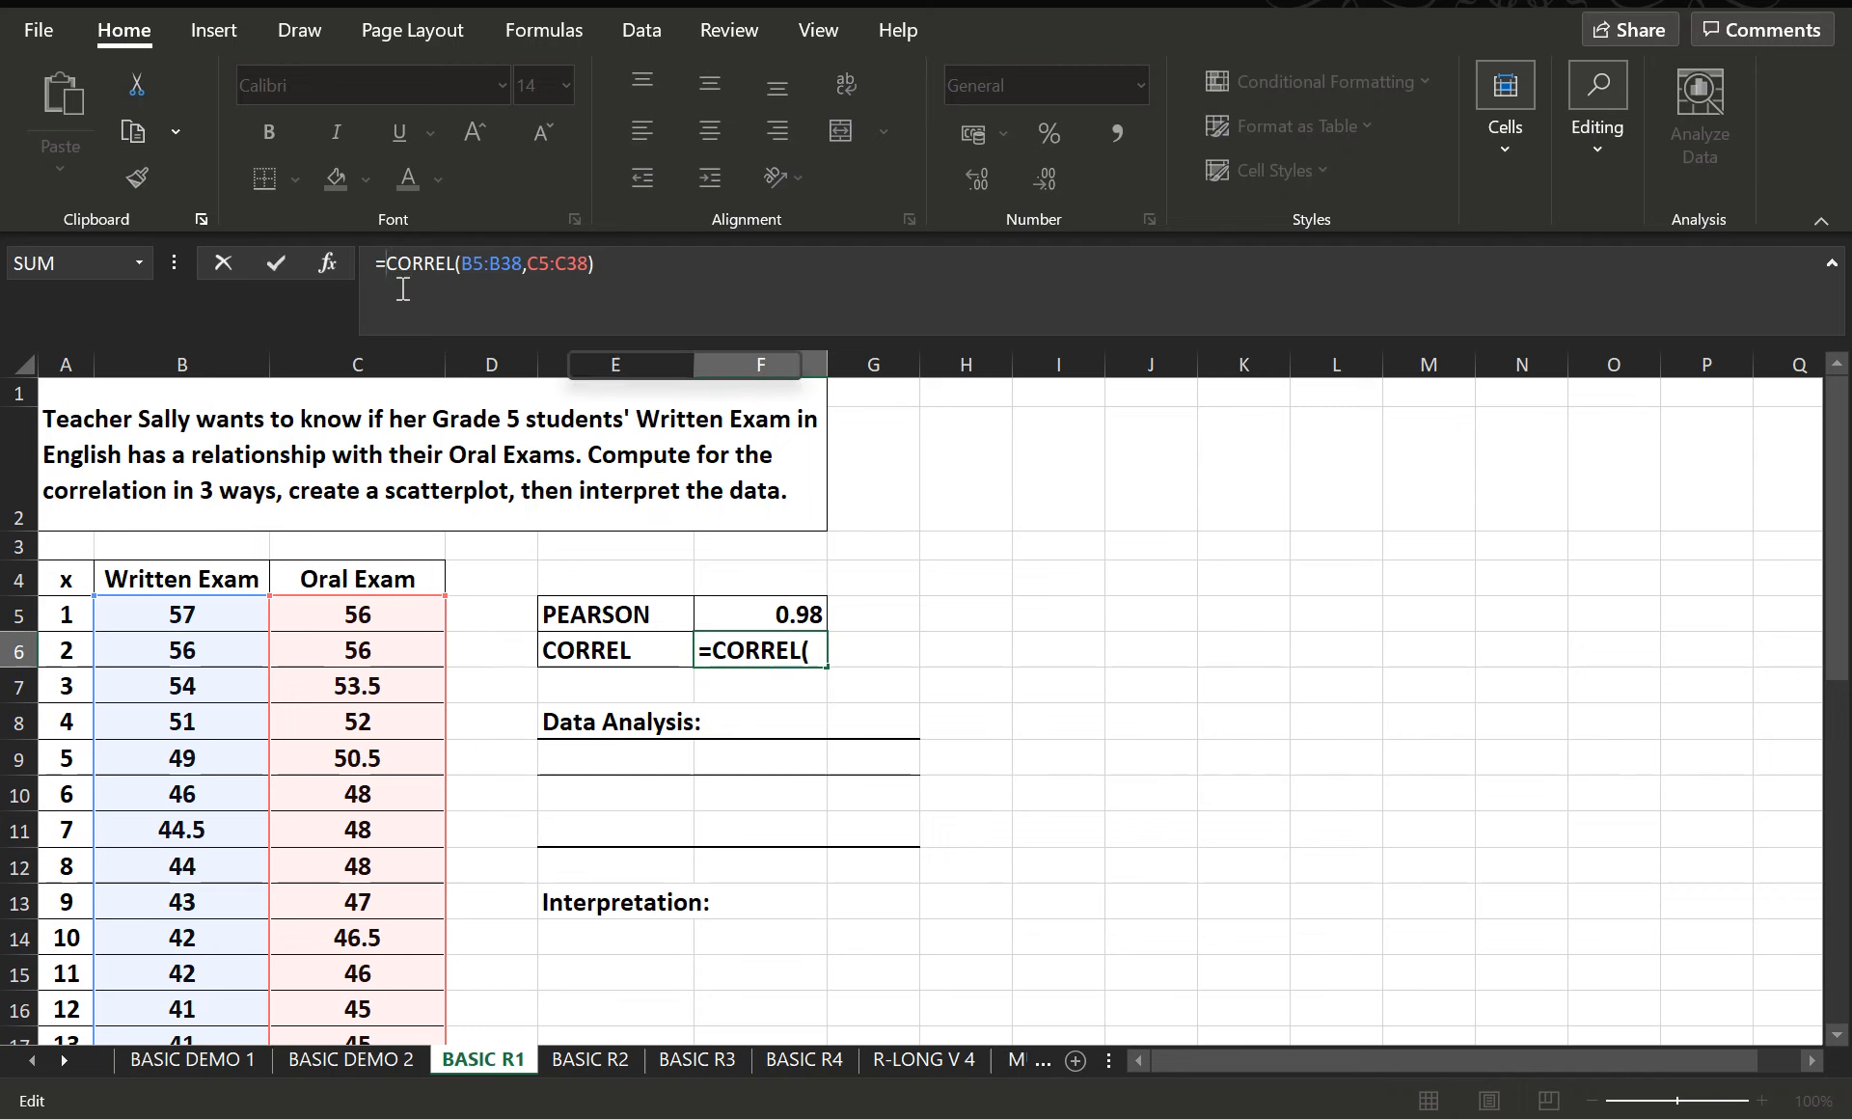
type("ROUND(")
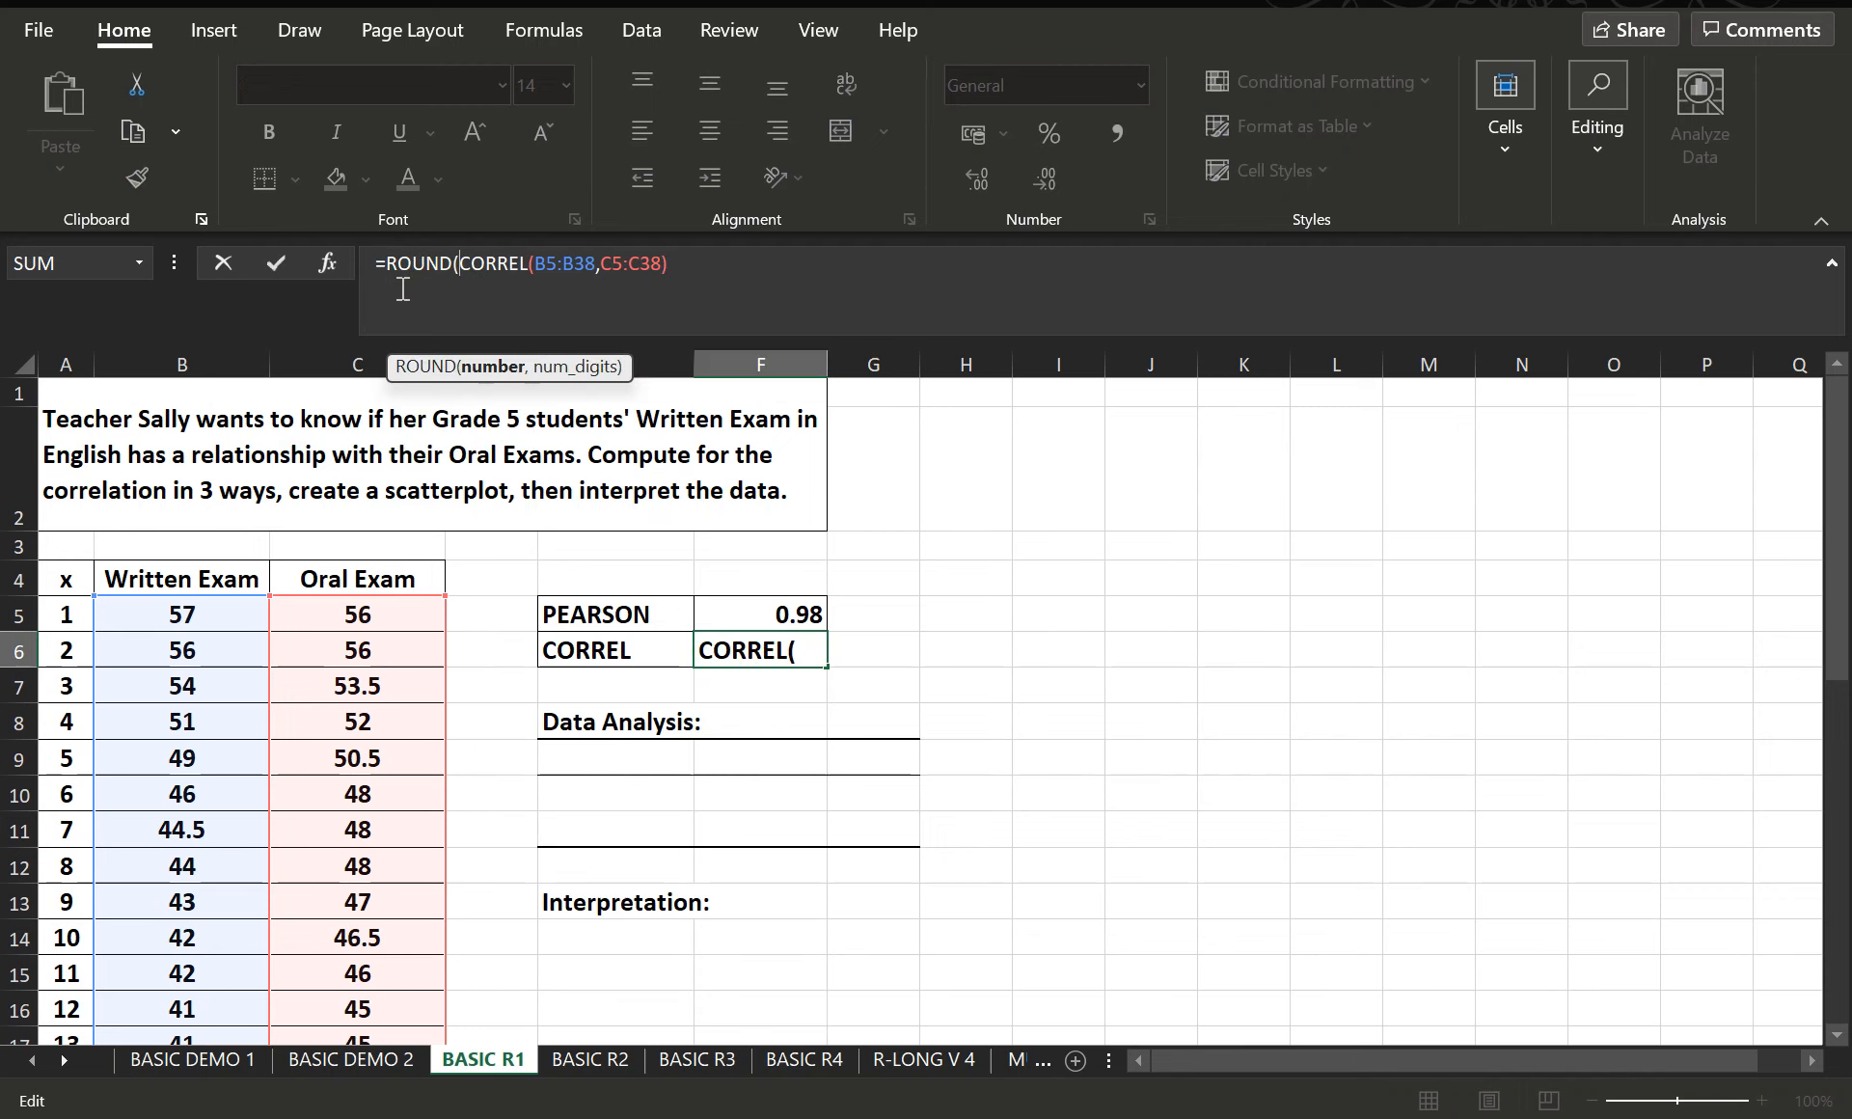
left_click(714, 272)
type(",2")
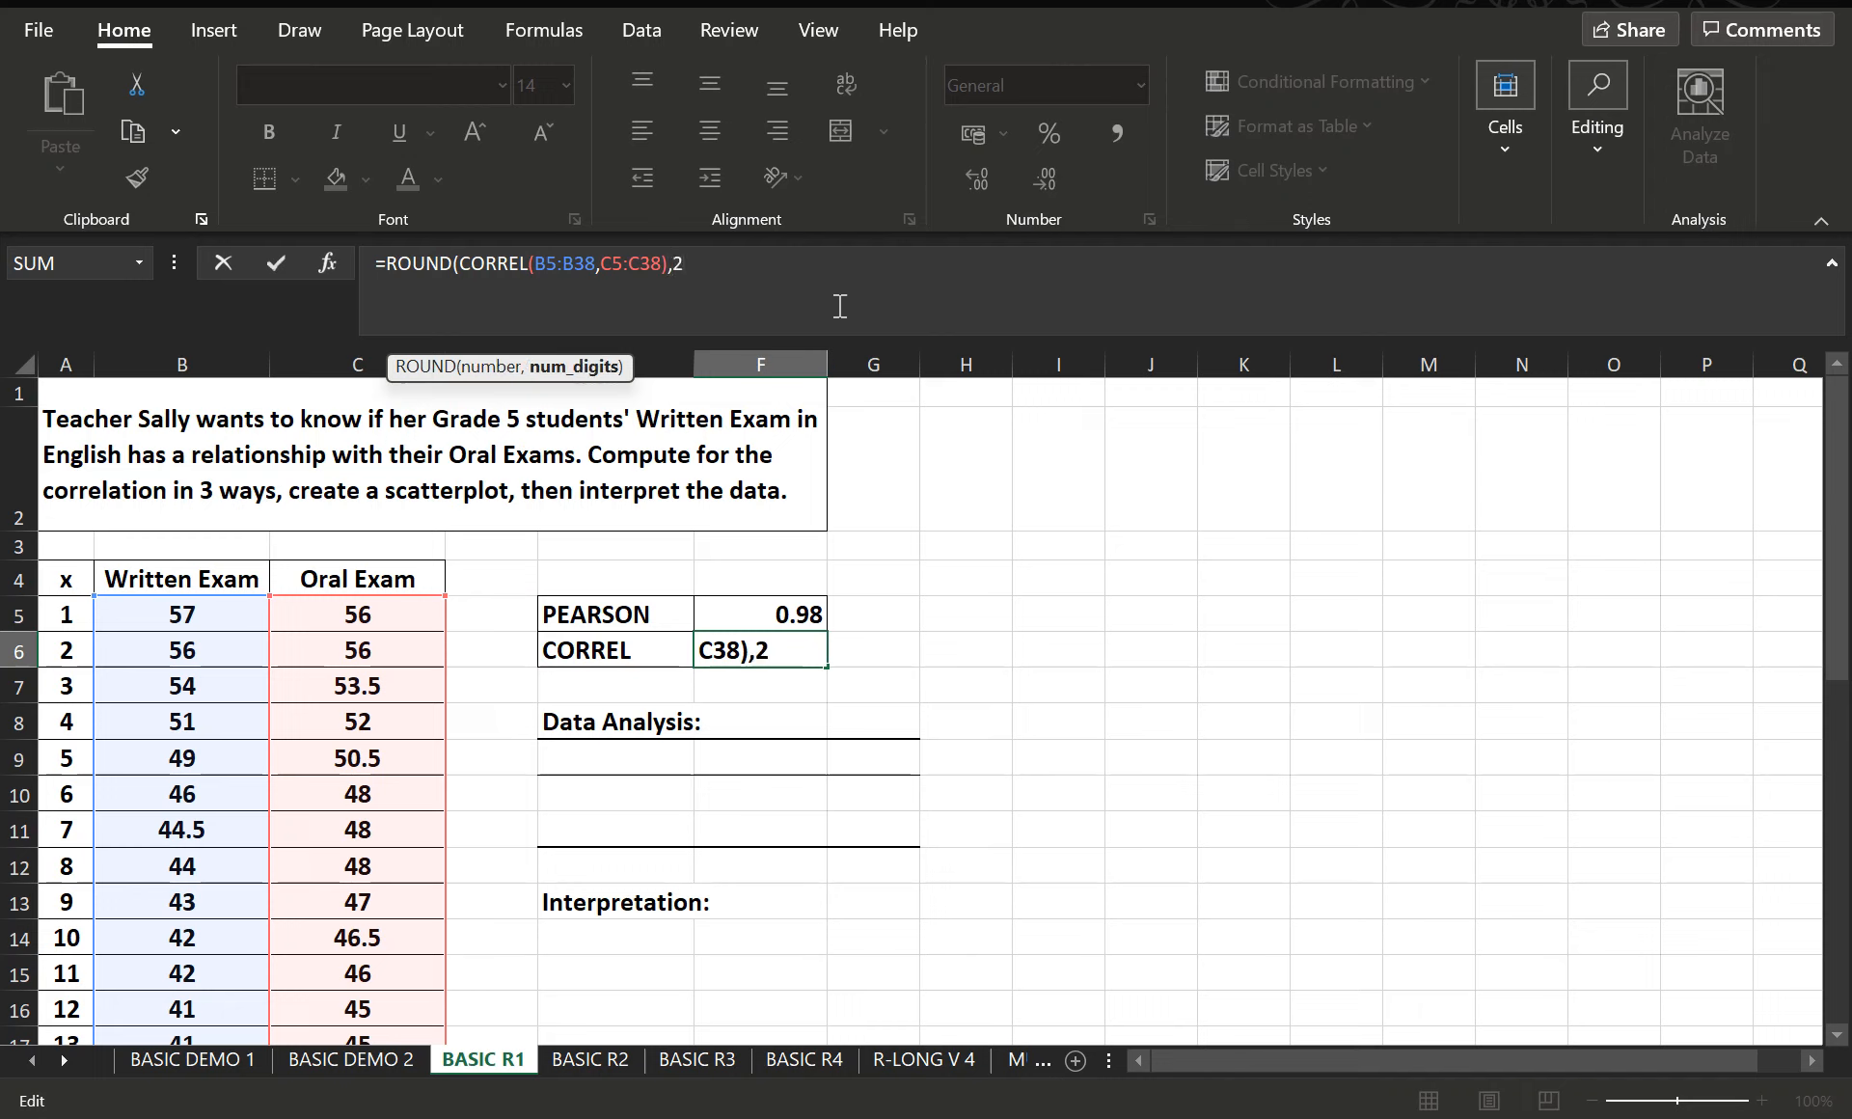
type(")")
key("Return")
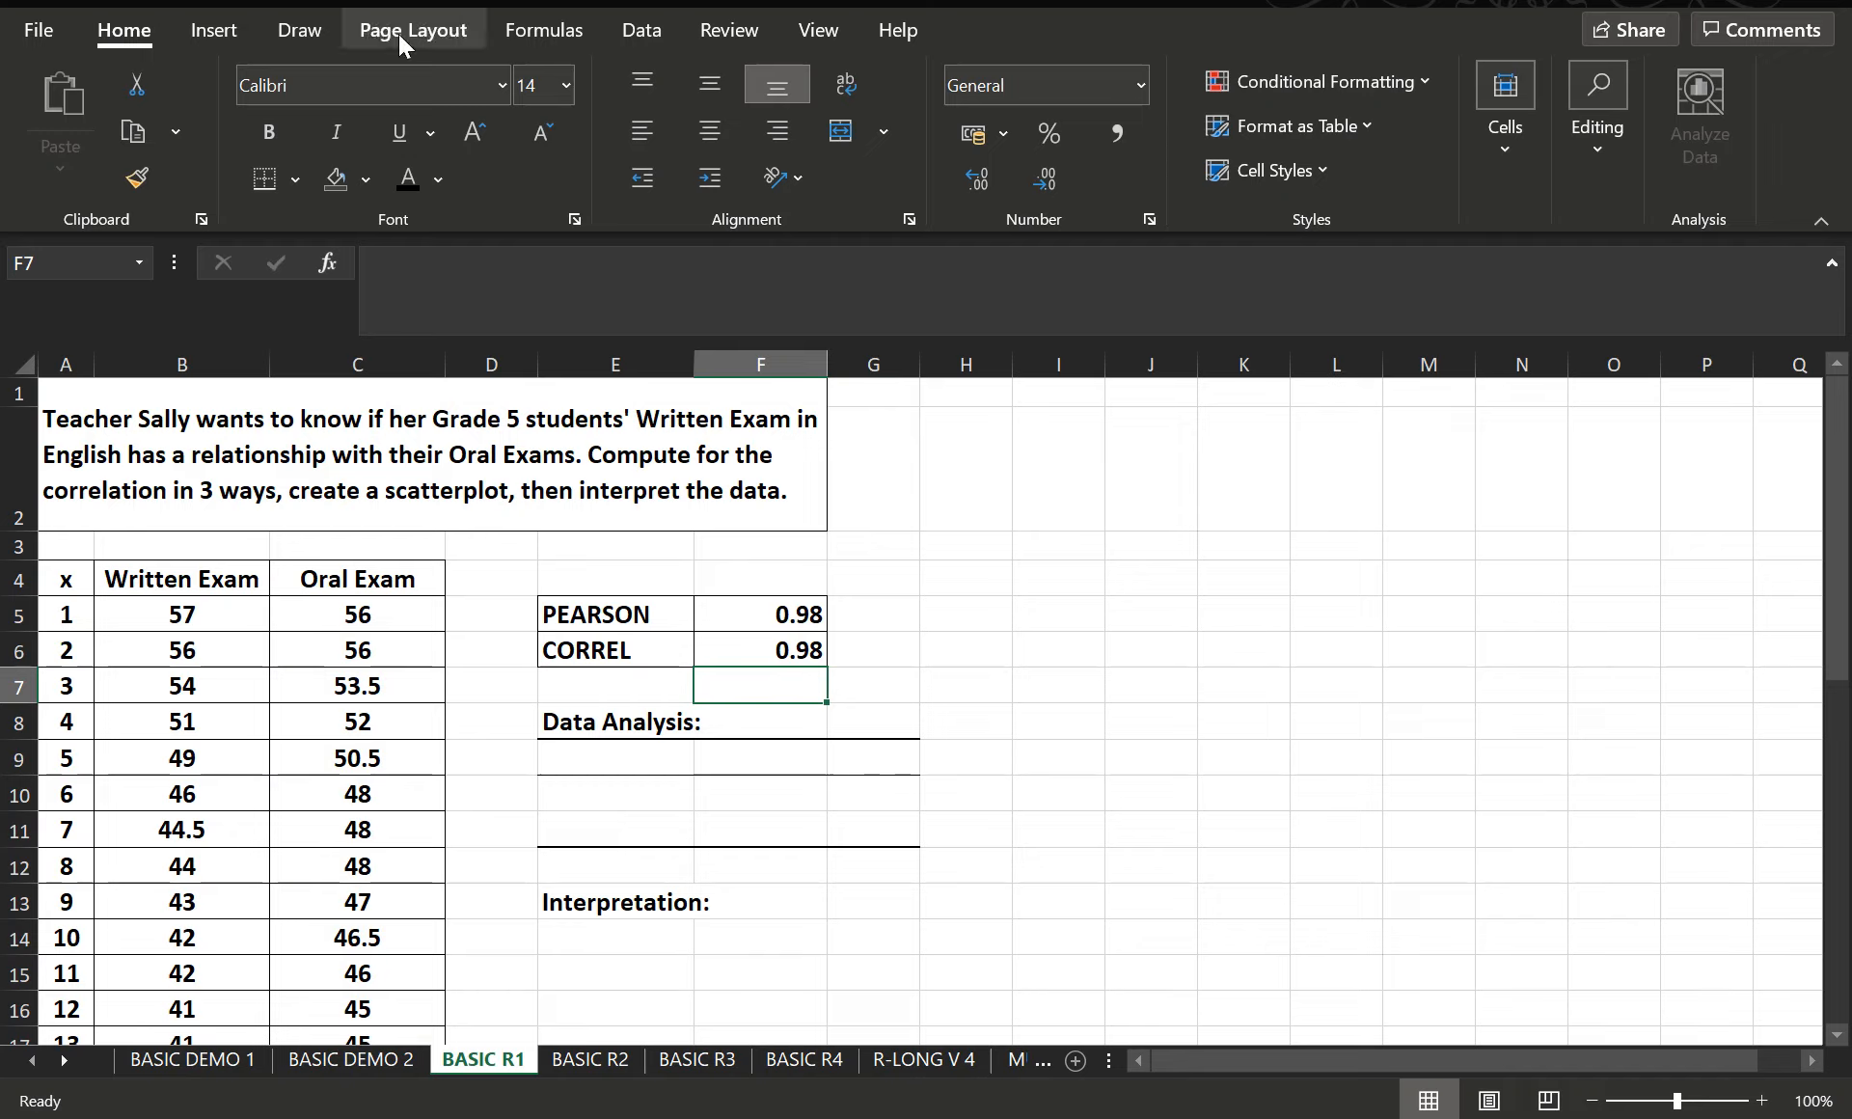
- Start the Correlation analysis tool and set its input range to B4:C38, covering both exam columns with their headers
left_click(642, 30)
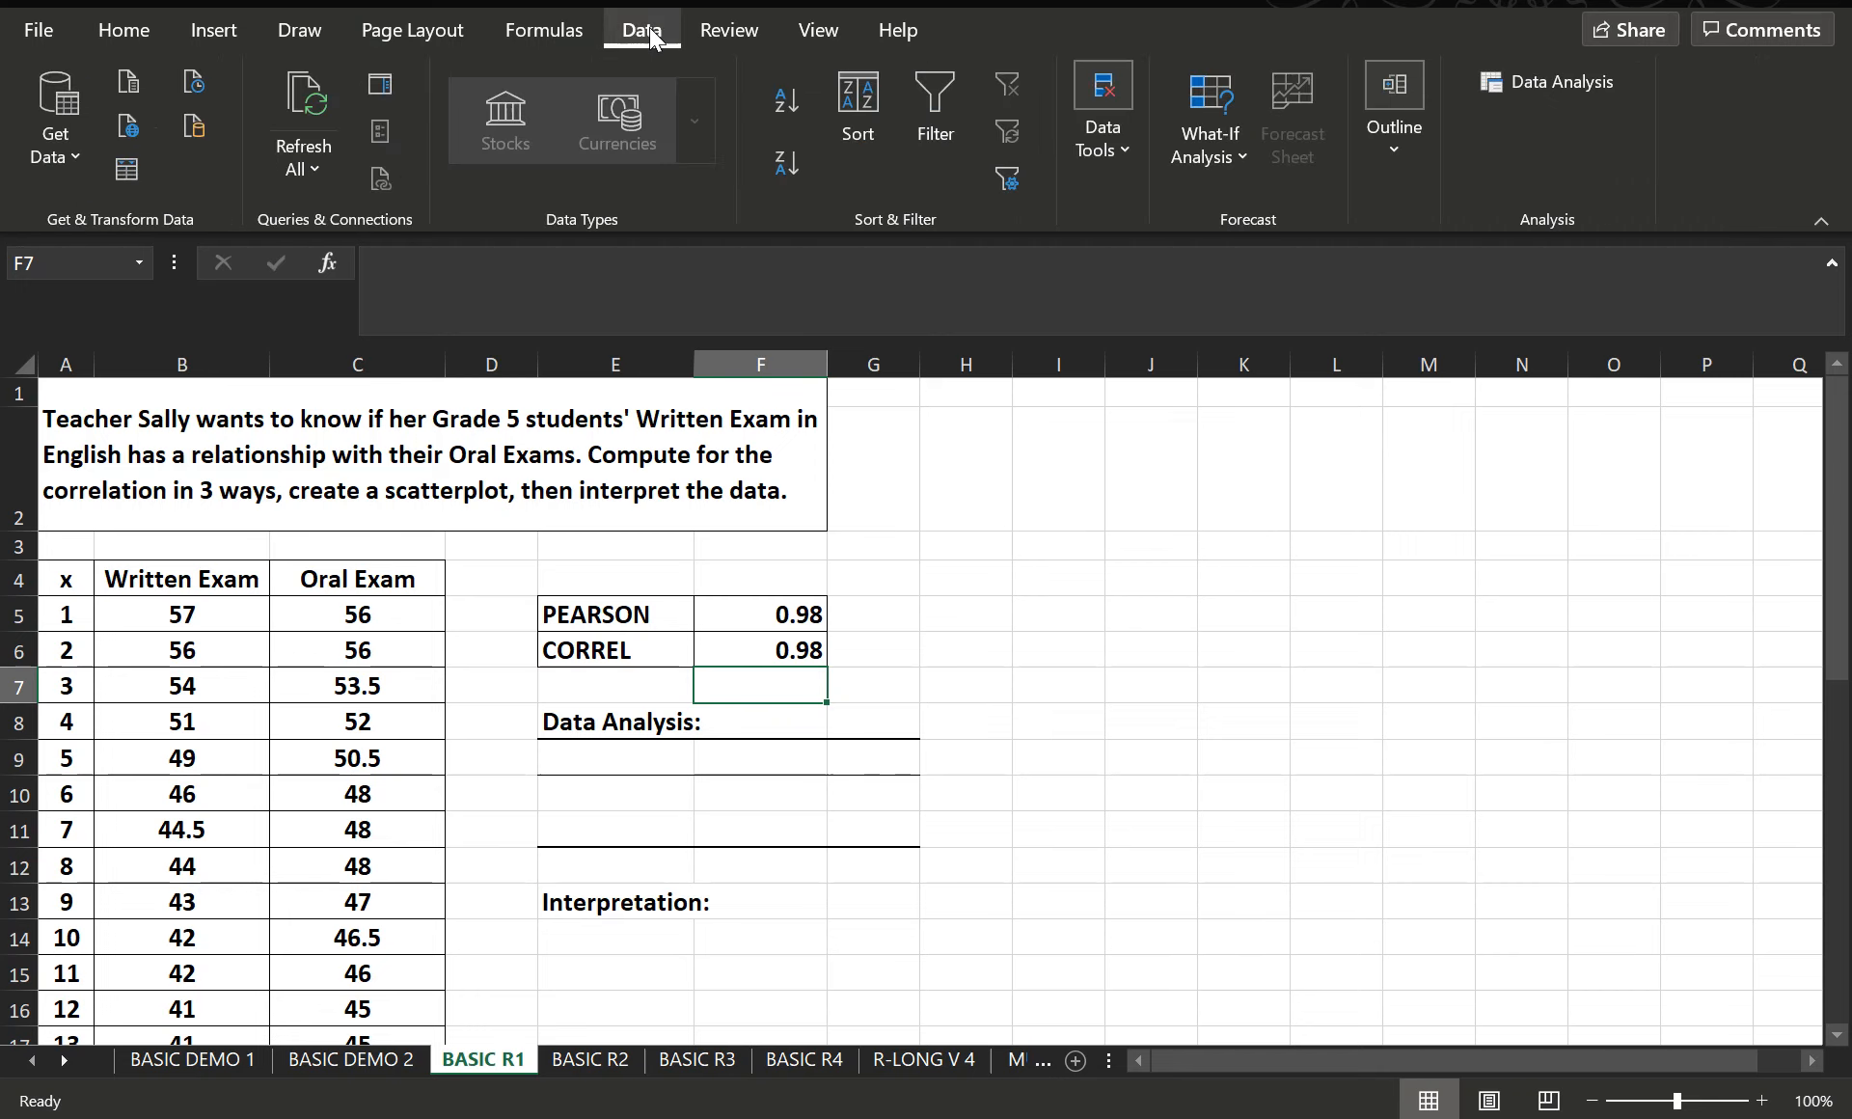
left_click(1559, 91)
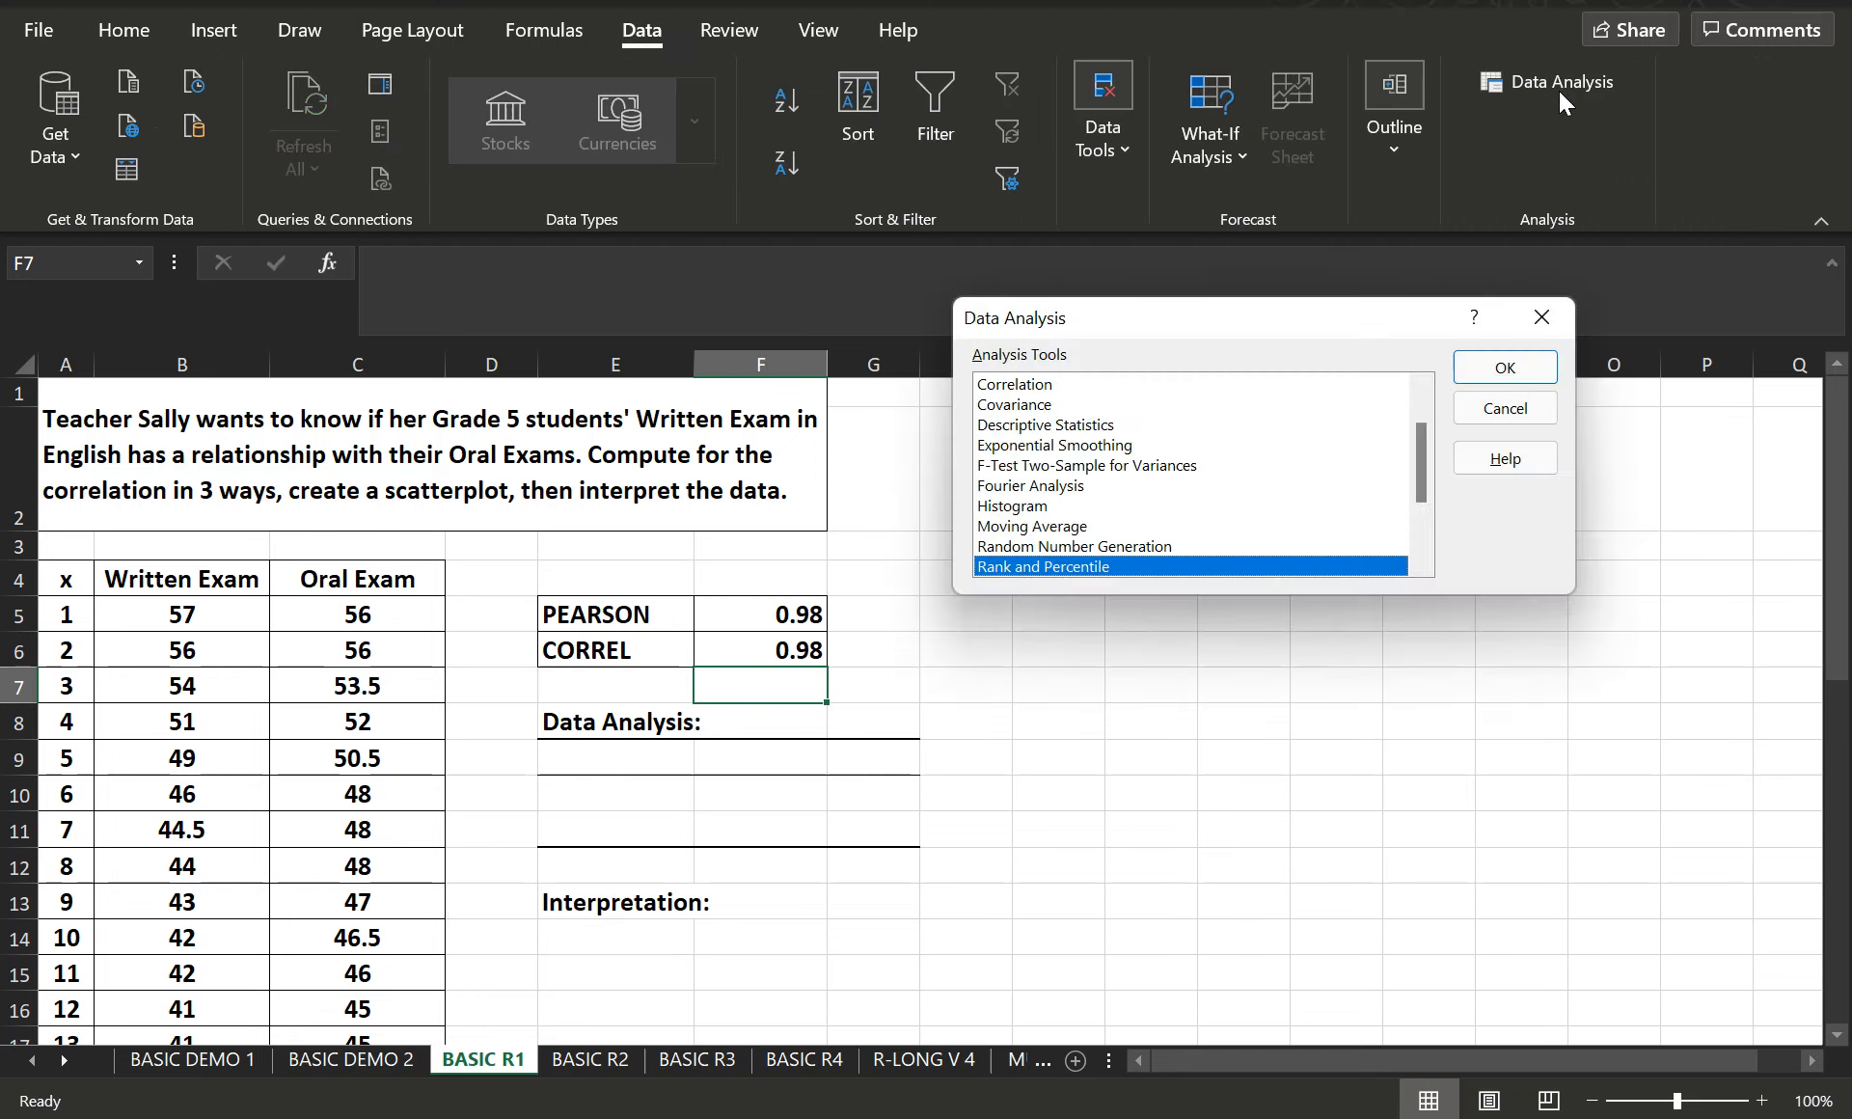
left_click(1048, 386)
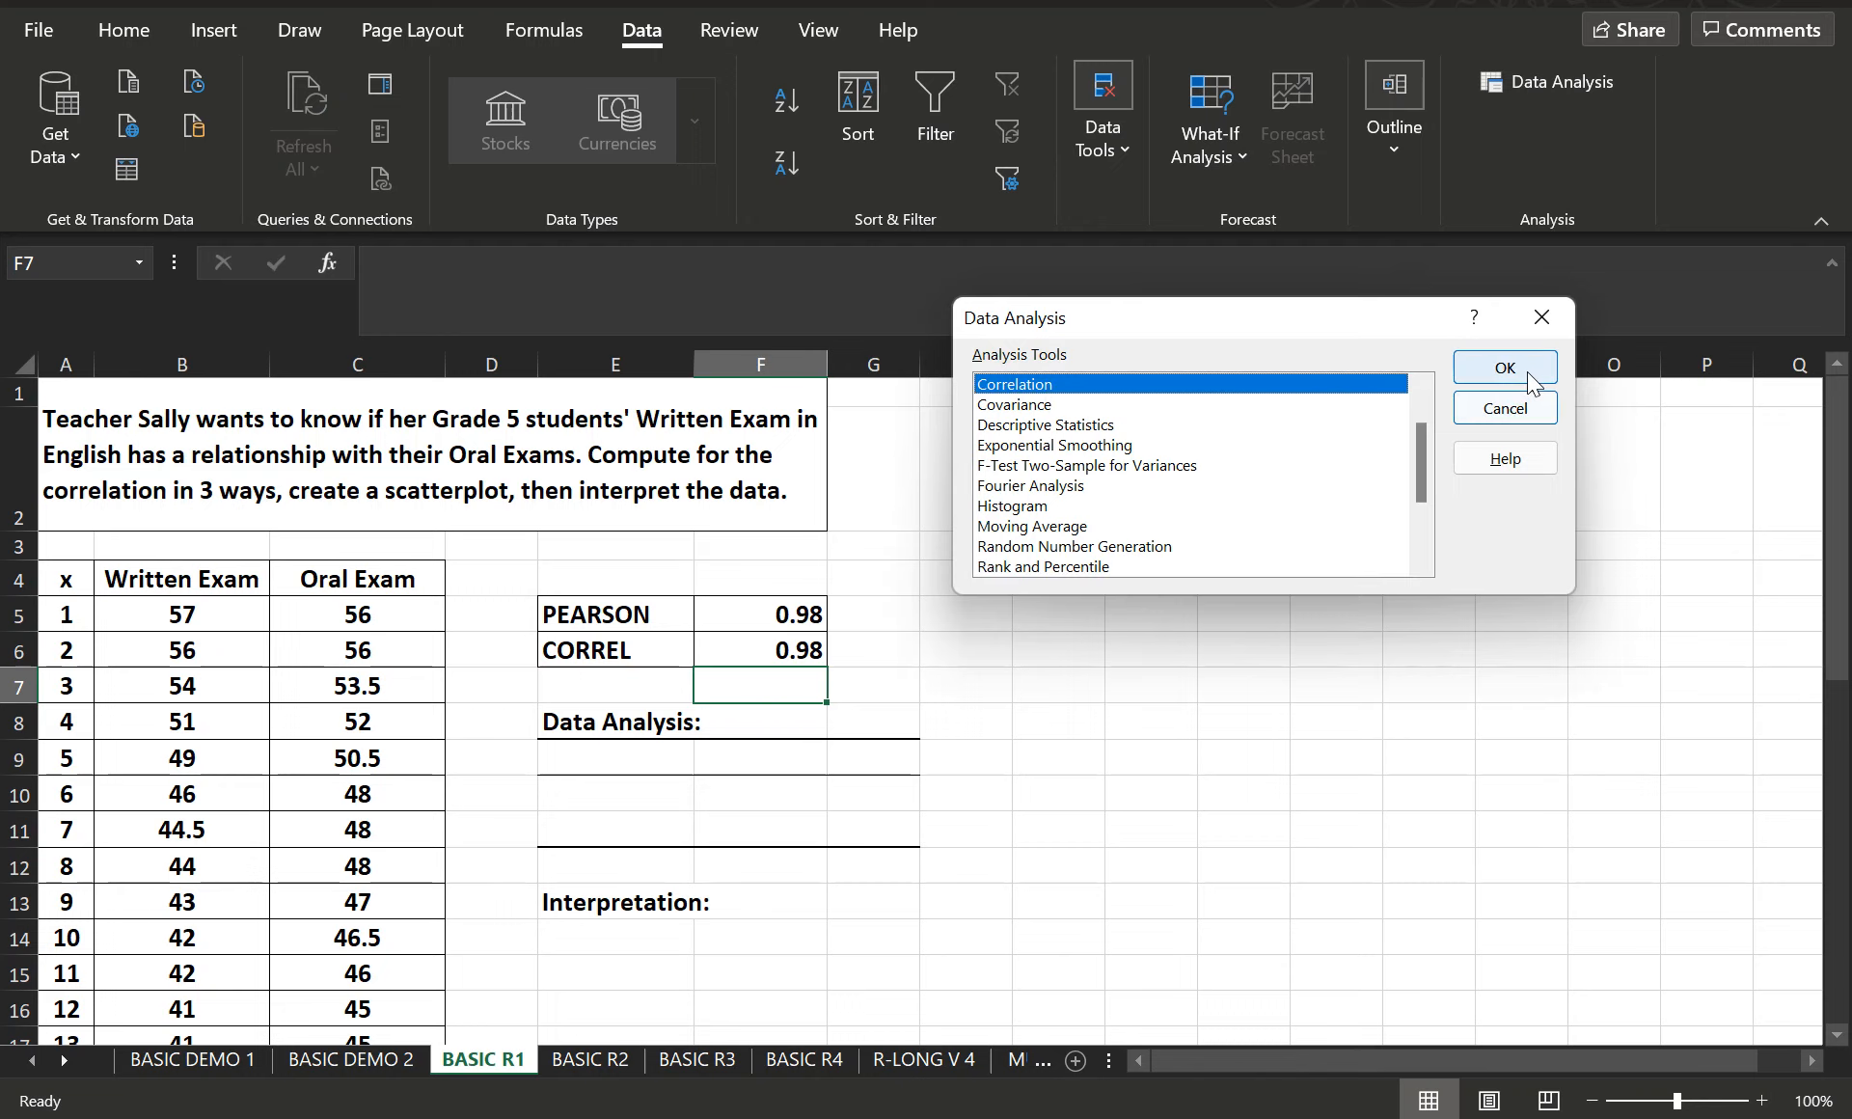
left_click(1532, 383)
left_click(1226, 347)
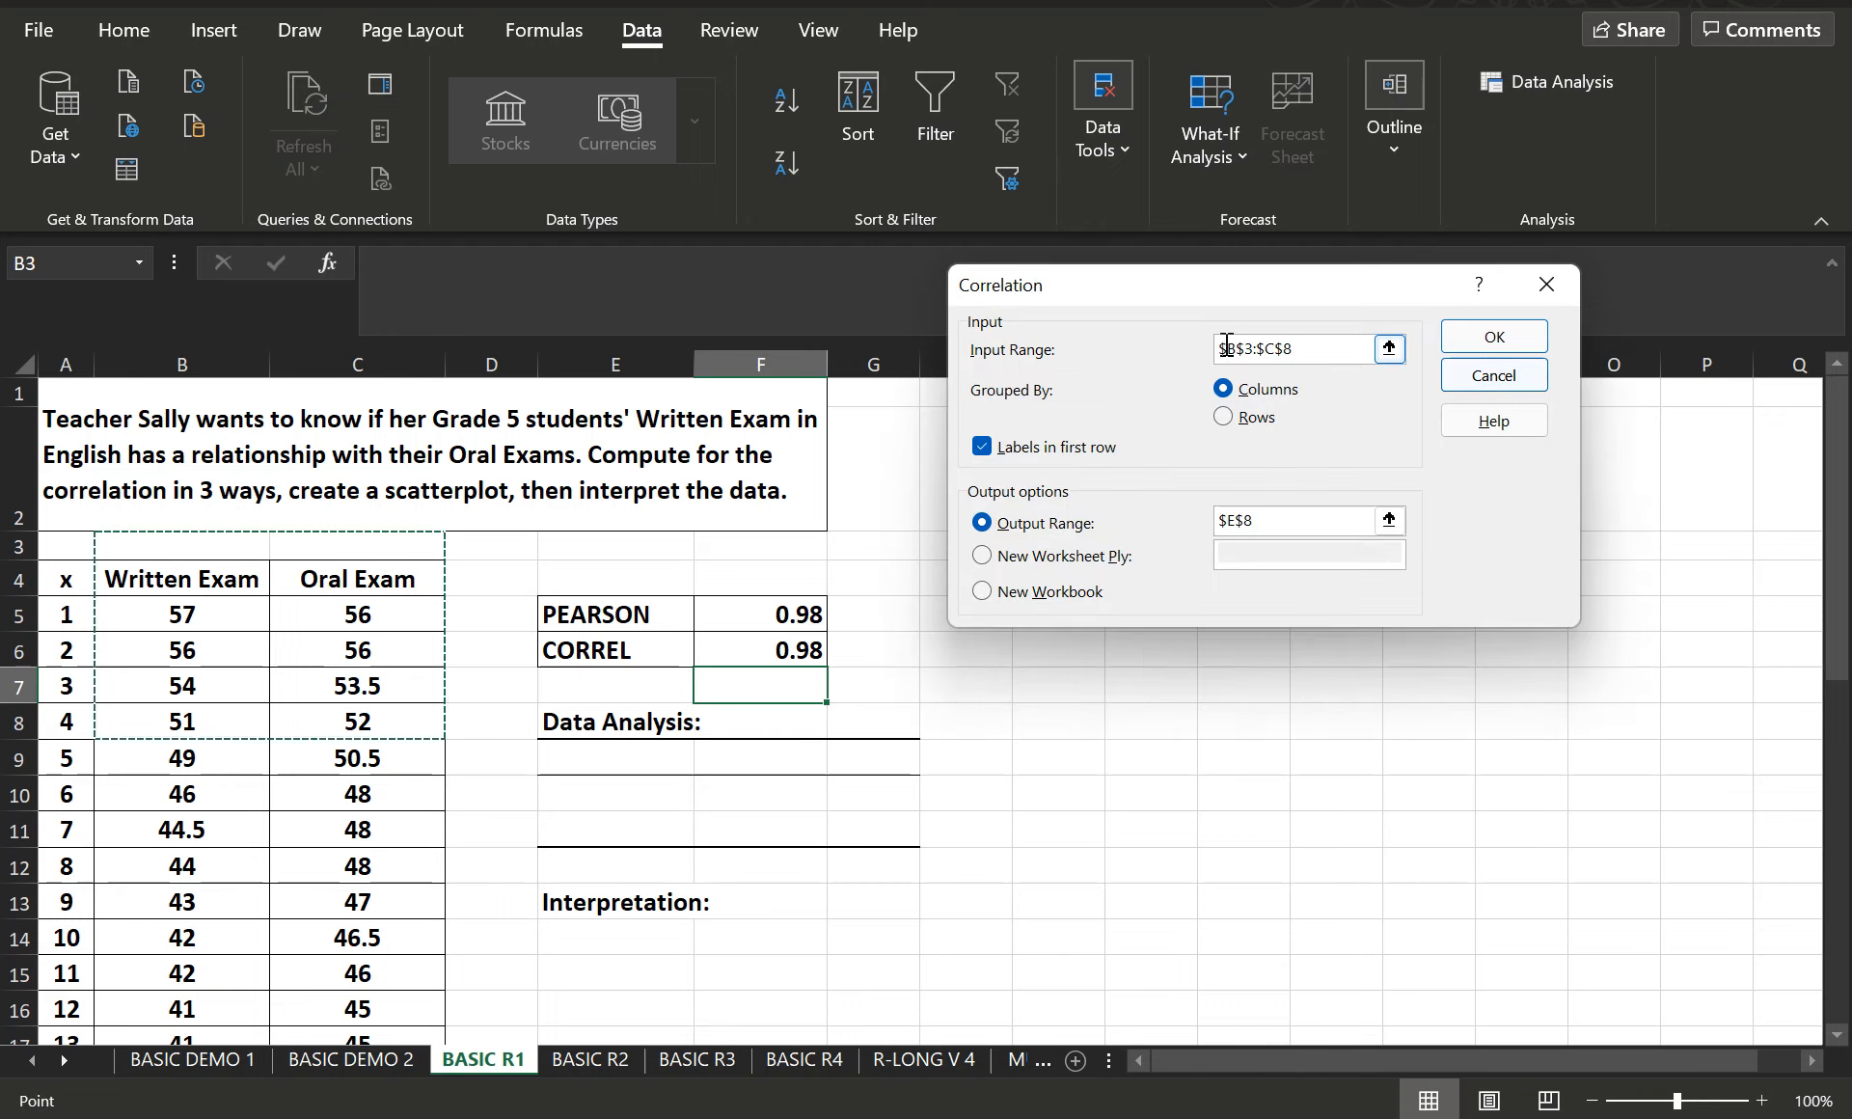
left_click_drag(1226, 346, 1106, 334)
key("BackSpace")
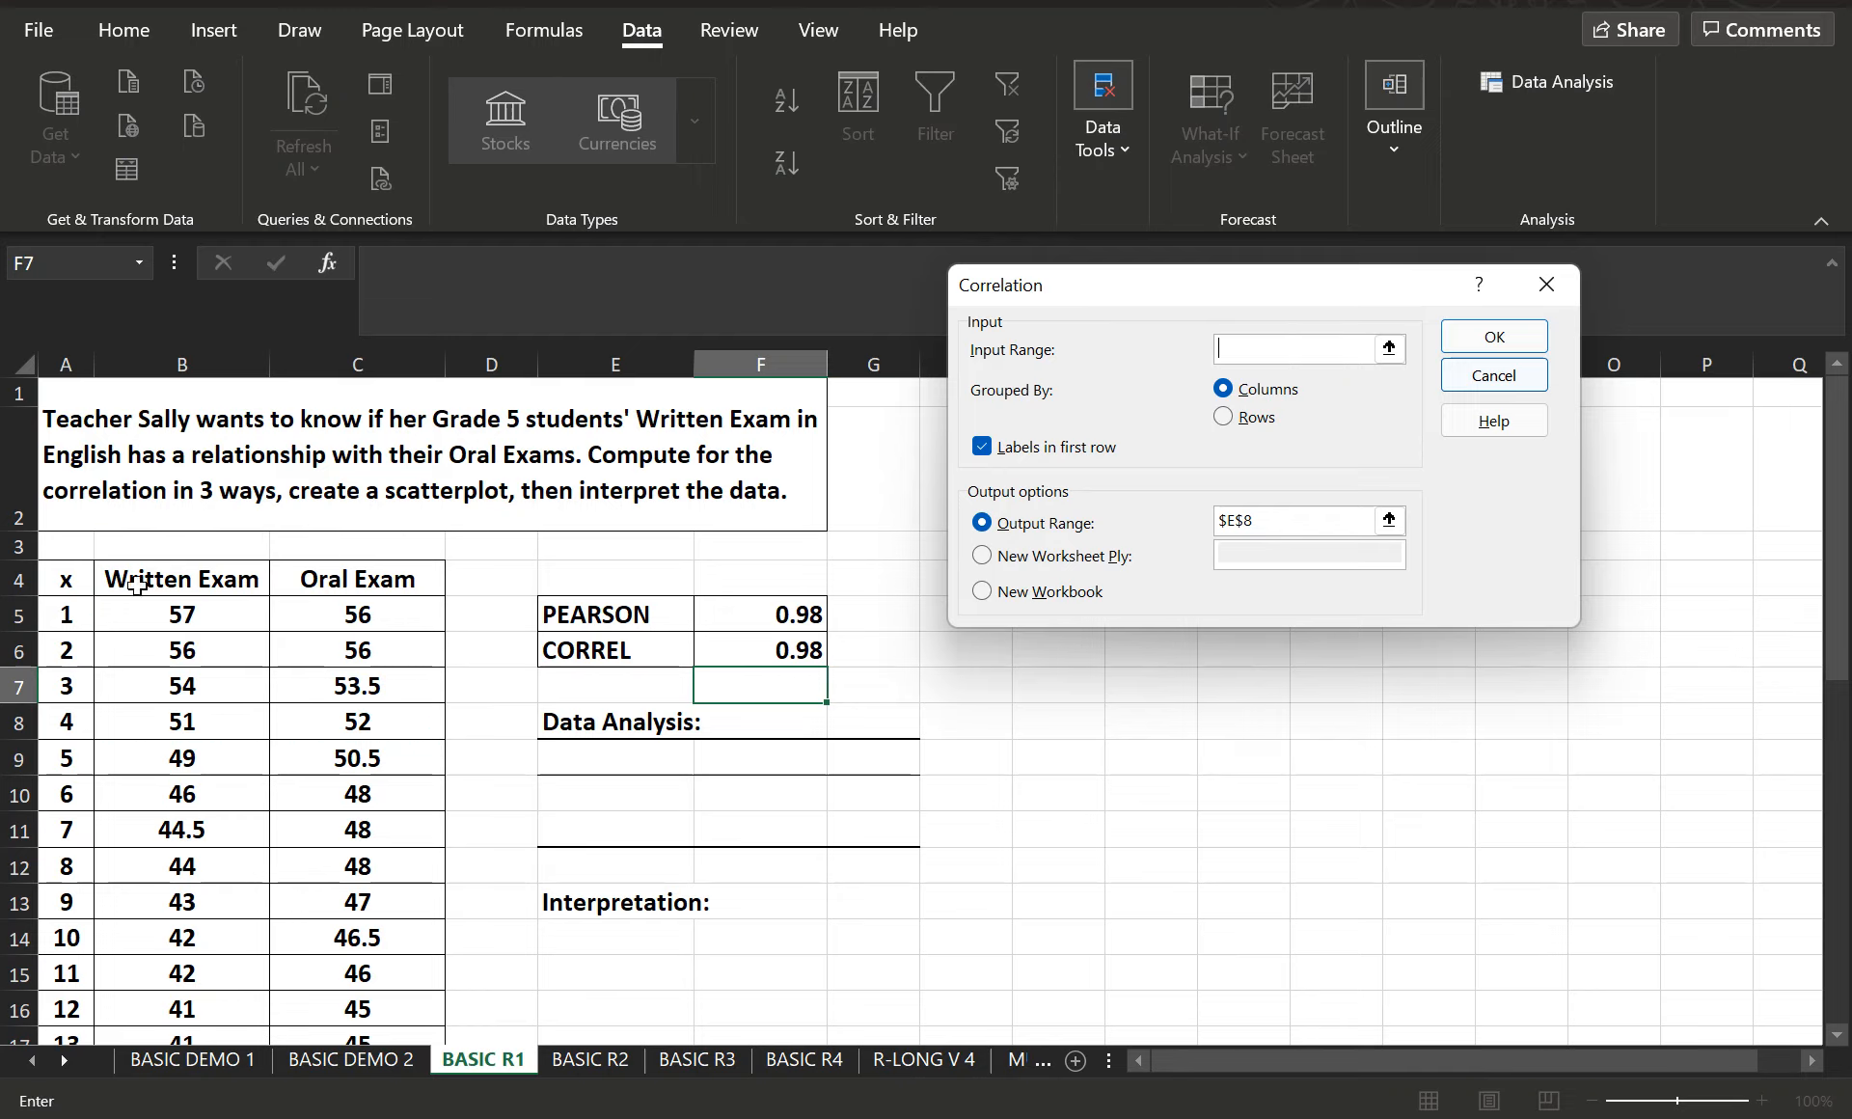
left_click_drag(123, 577, 431, 1004)
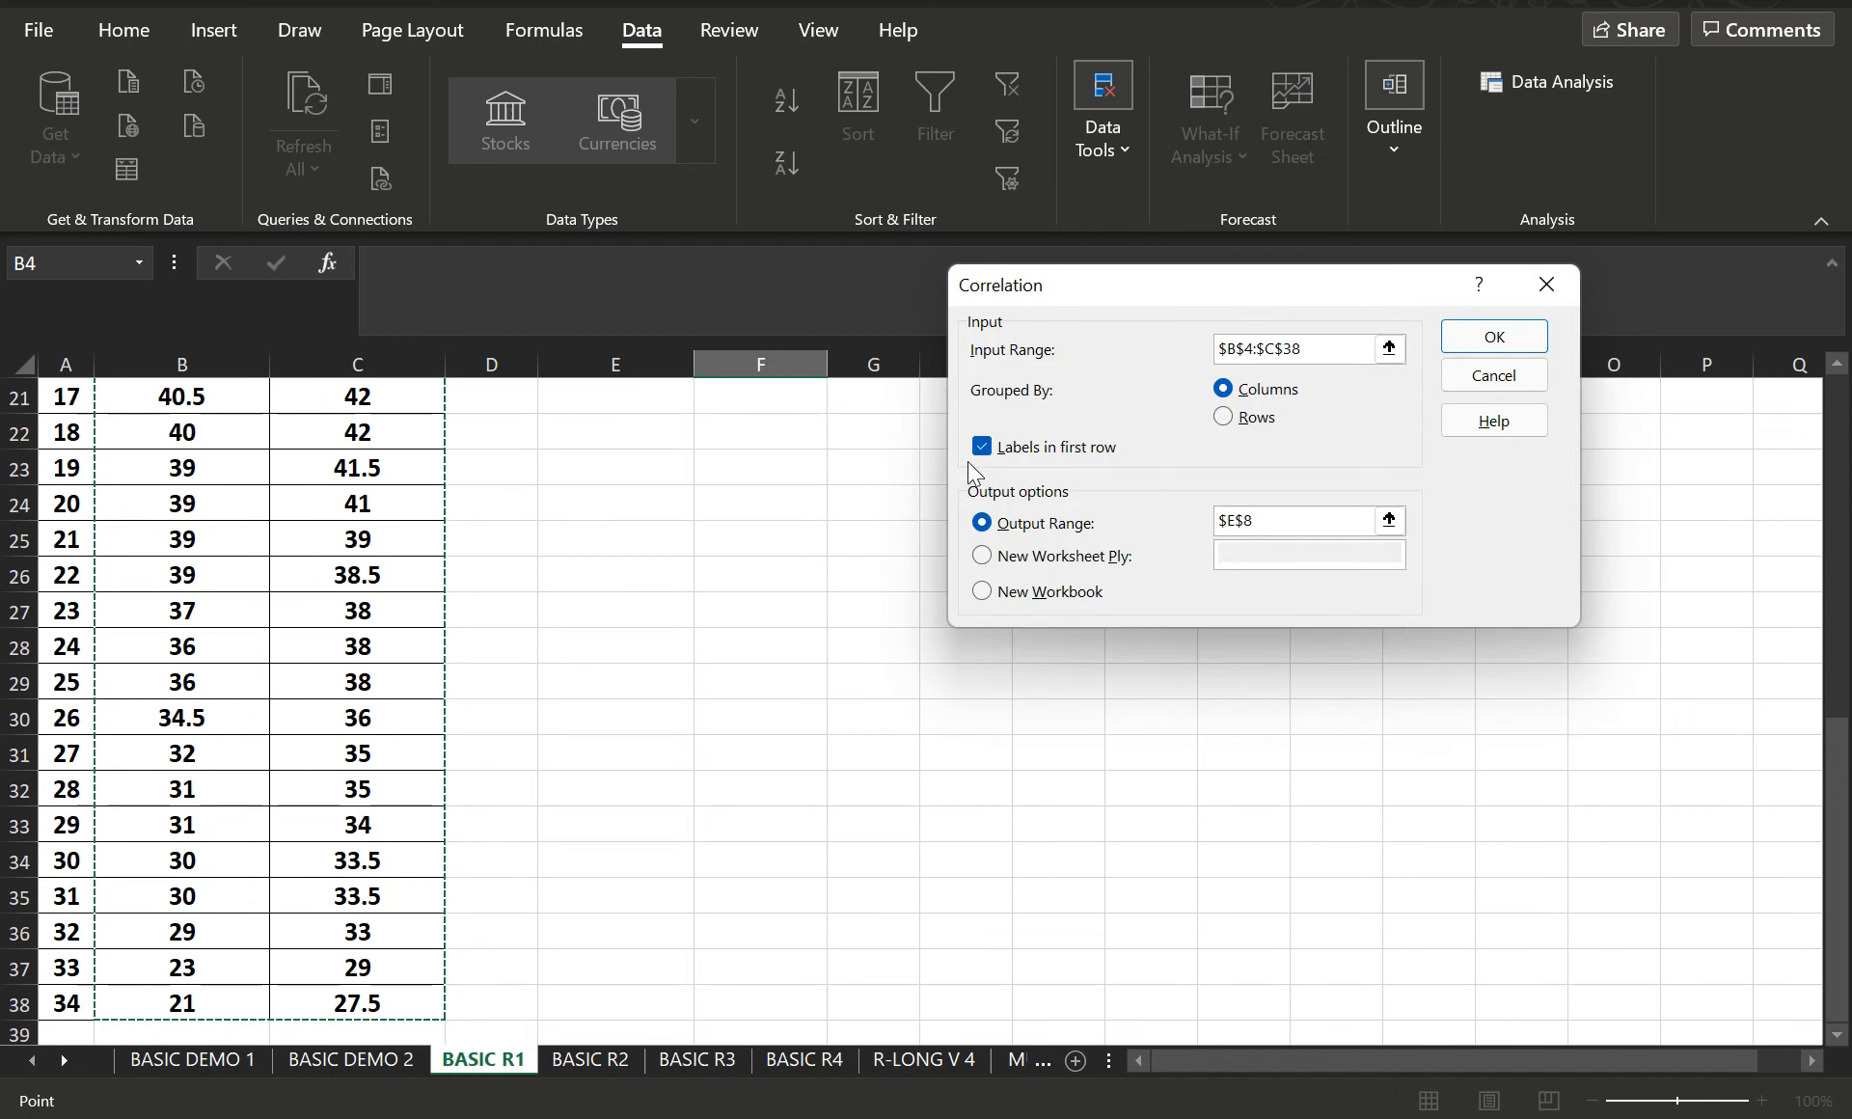
- Set the Correlation output range to E9 and generate the correlation matrix
left_click(1297, 520)
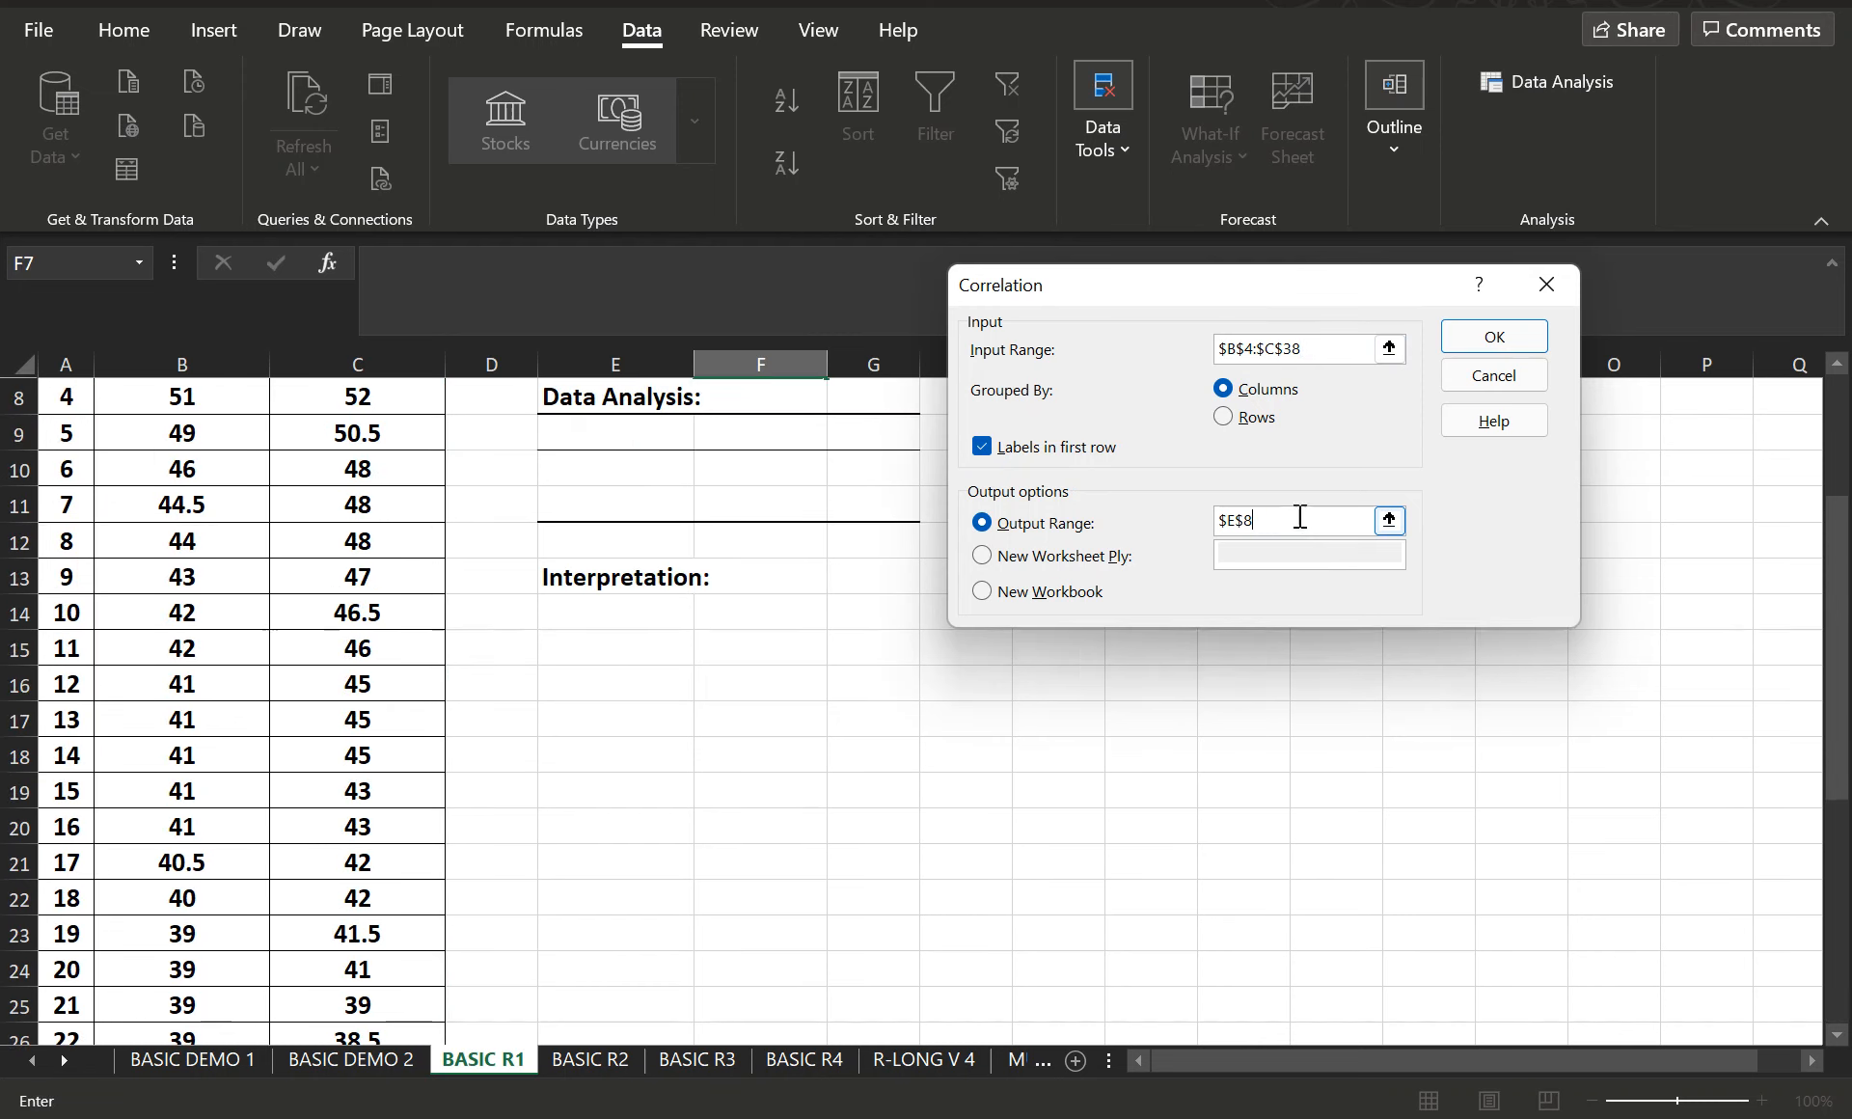
key("BackSpace")
key("BackSpace")
key("BackSpace")
key("BackSpace")
left_click(600, 437)
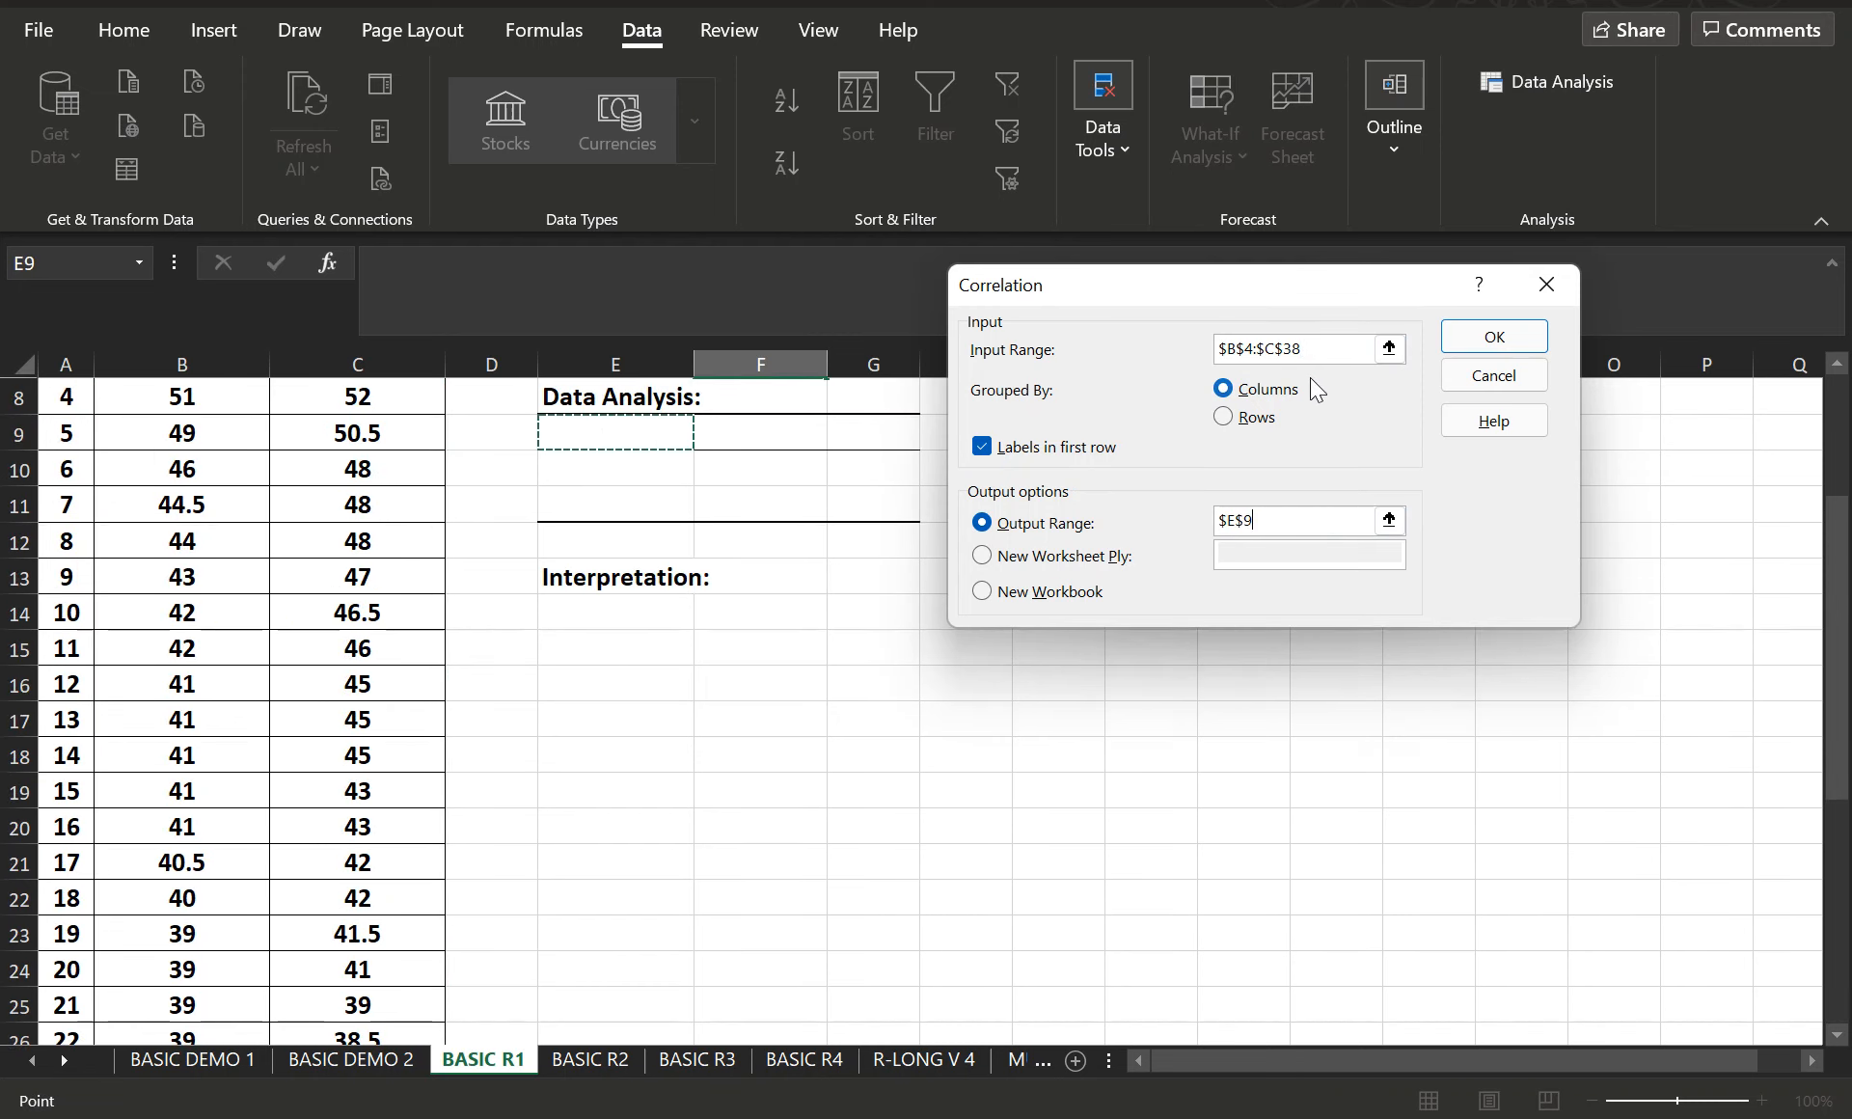
left_click(1499, 352)
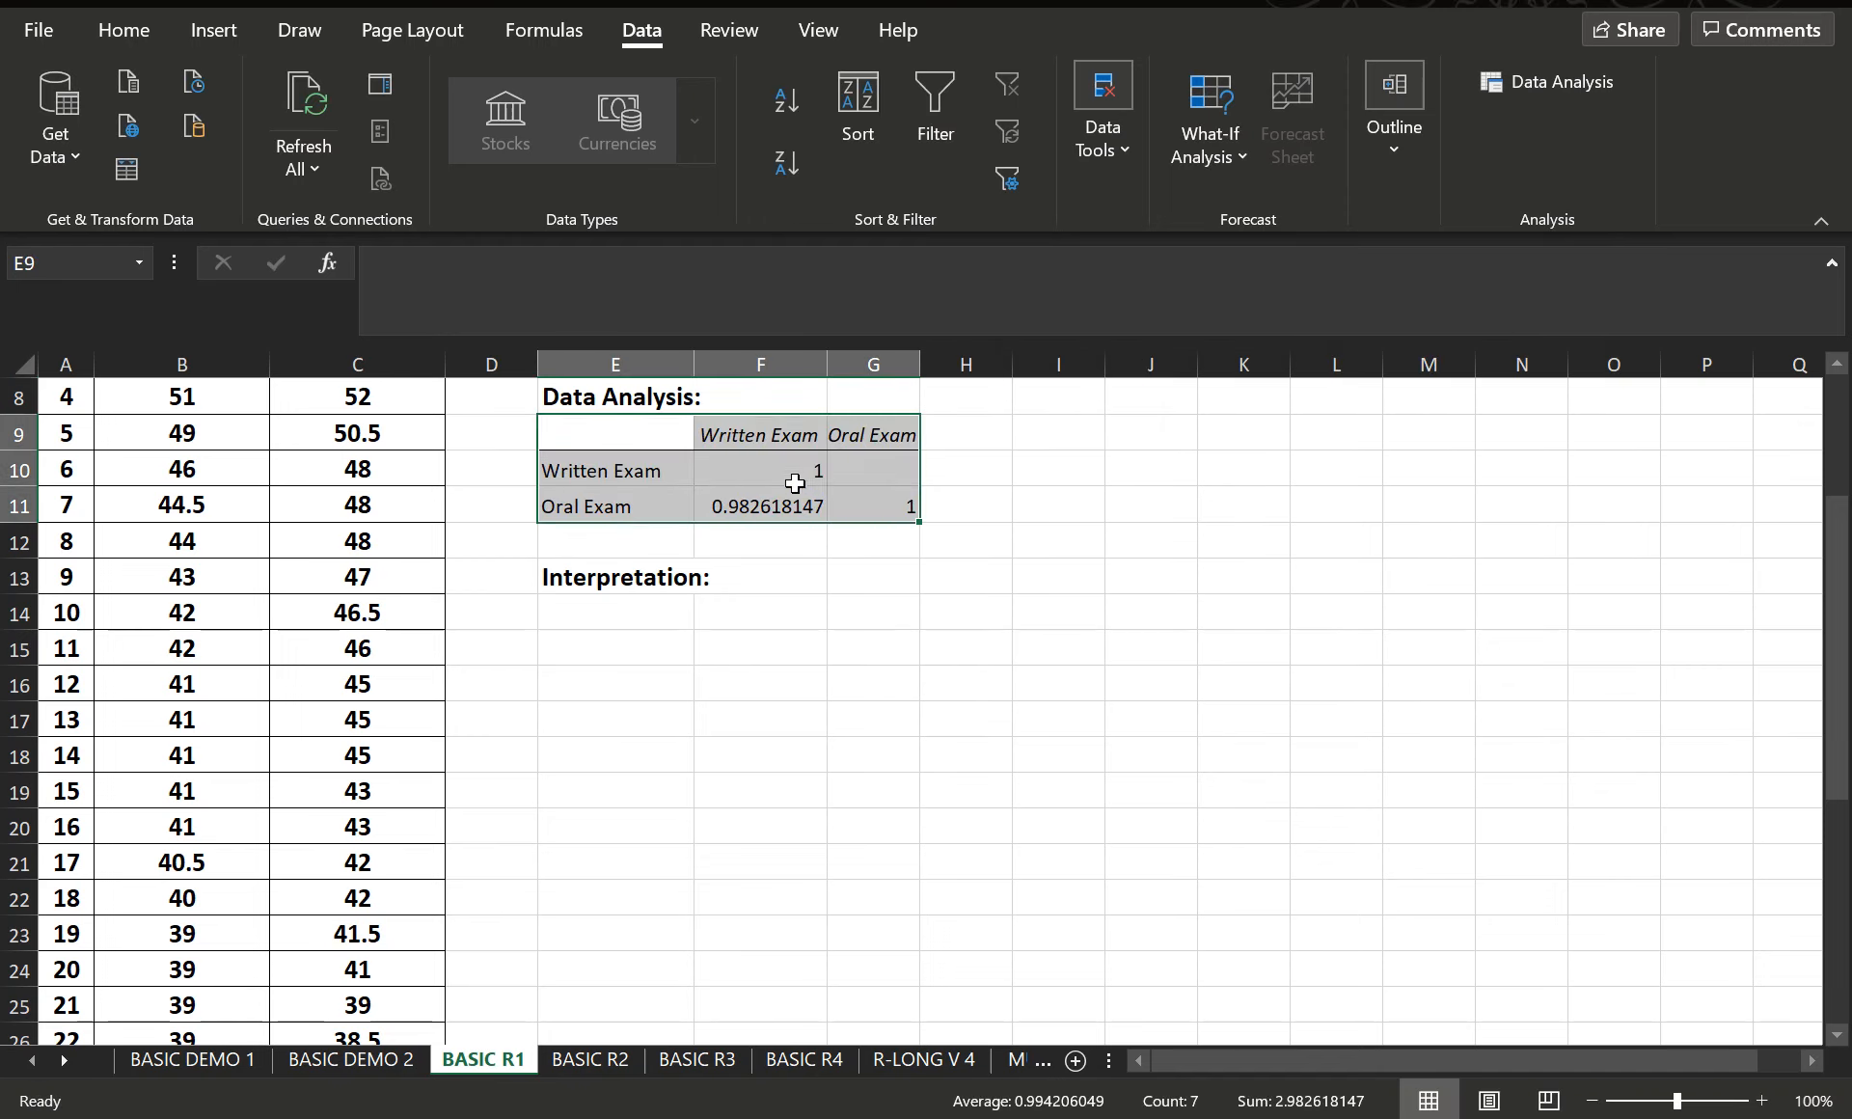
- Make the Written/Oral Exam coefficient in F11 of the correlation matrix bold
left_click(772, 505)
left_click(121, 35)
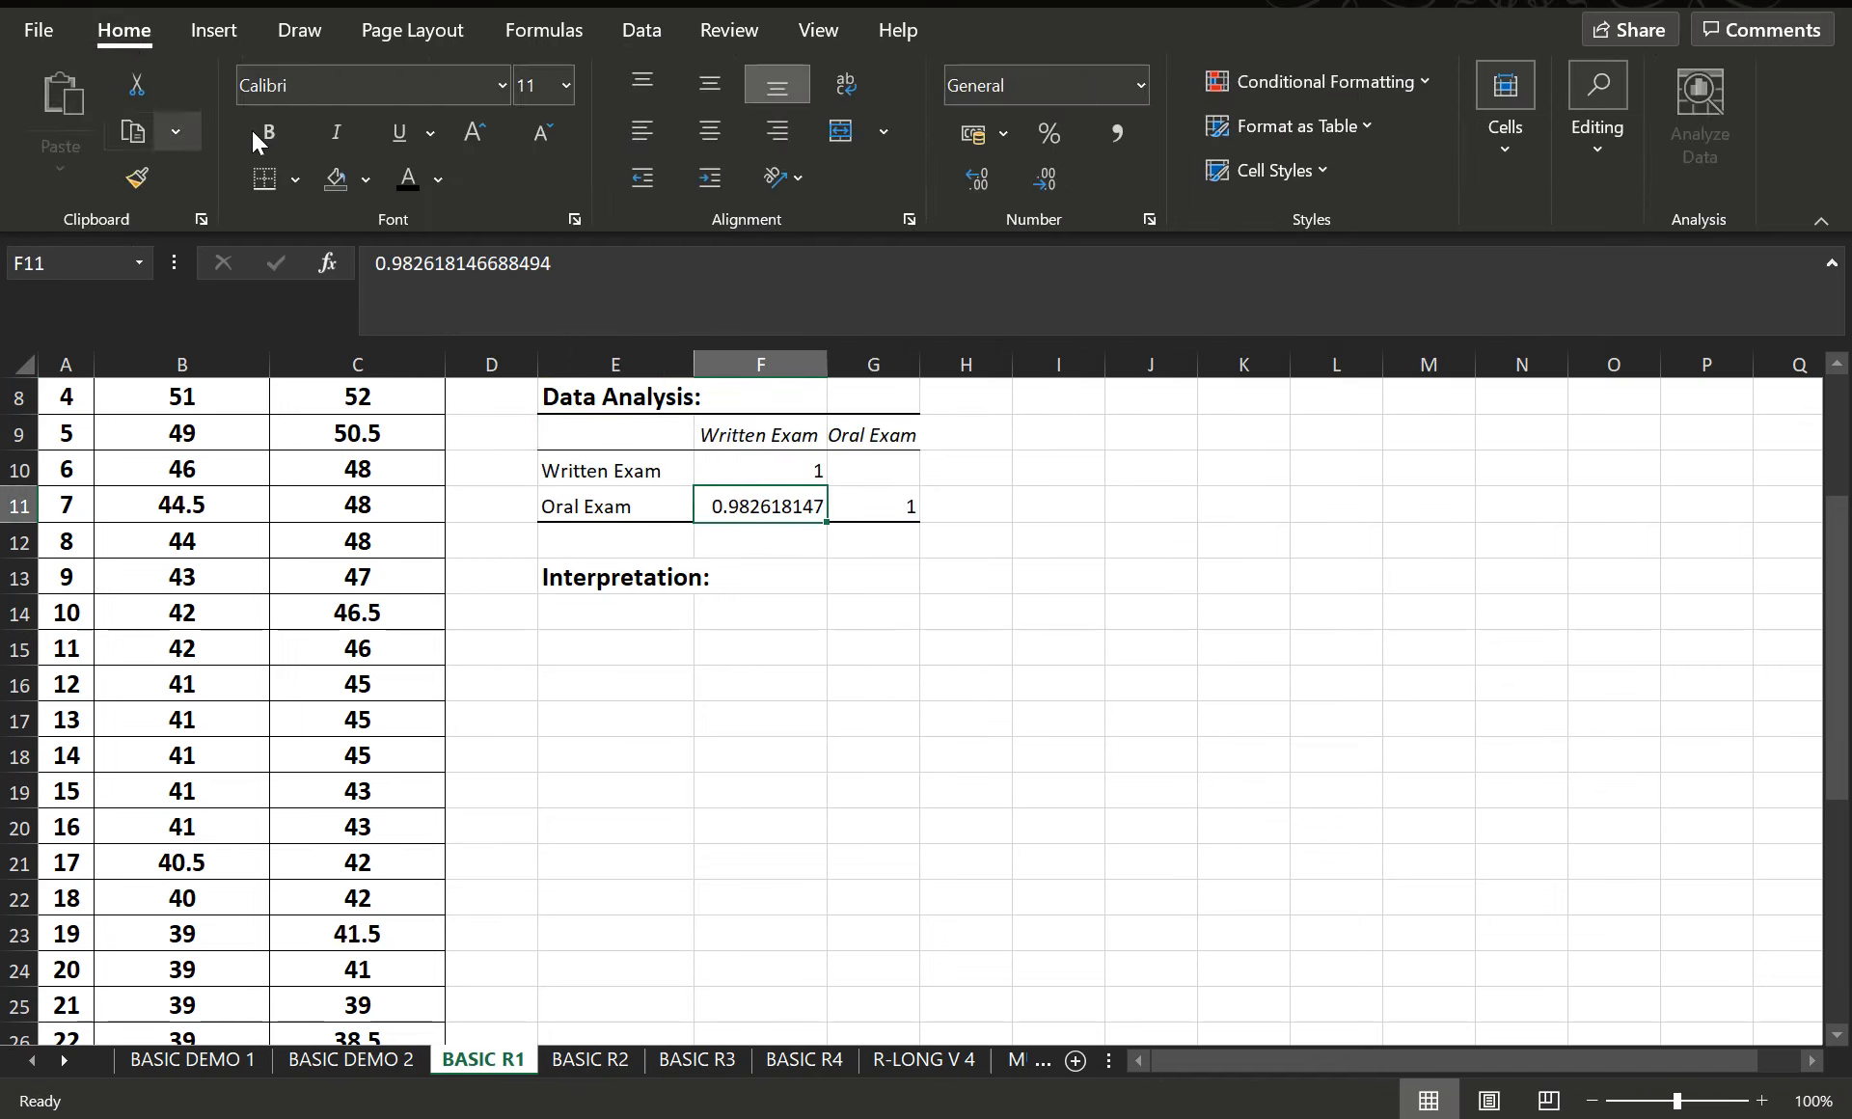
left_click(259, 131)
- Enter the interpretation in E14: "Strong positive correlation. As the written exam increases, the oral exam also increases."
scroll(1025, 637, "up", 3)
scroll(1161, 628, "down", 2)
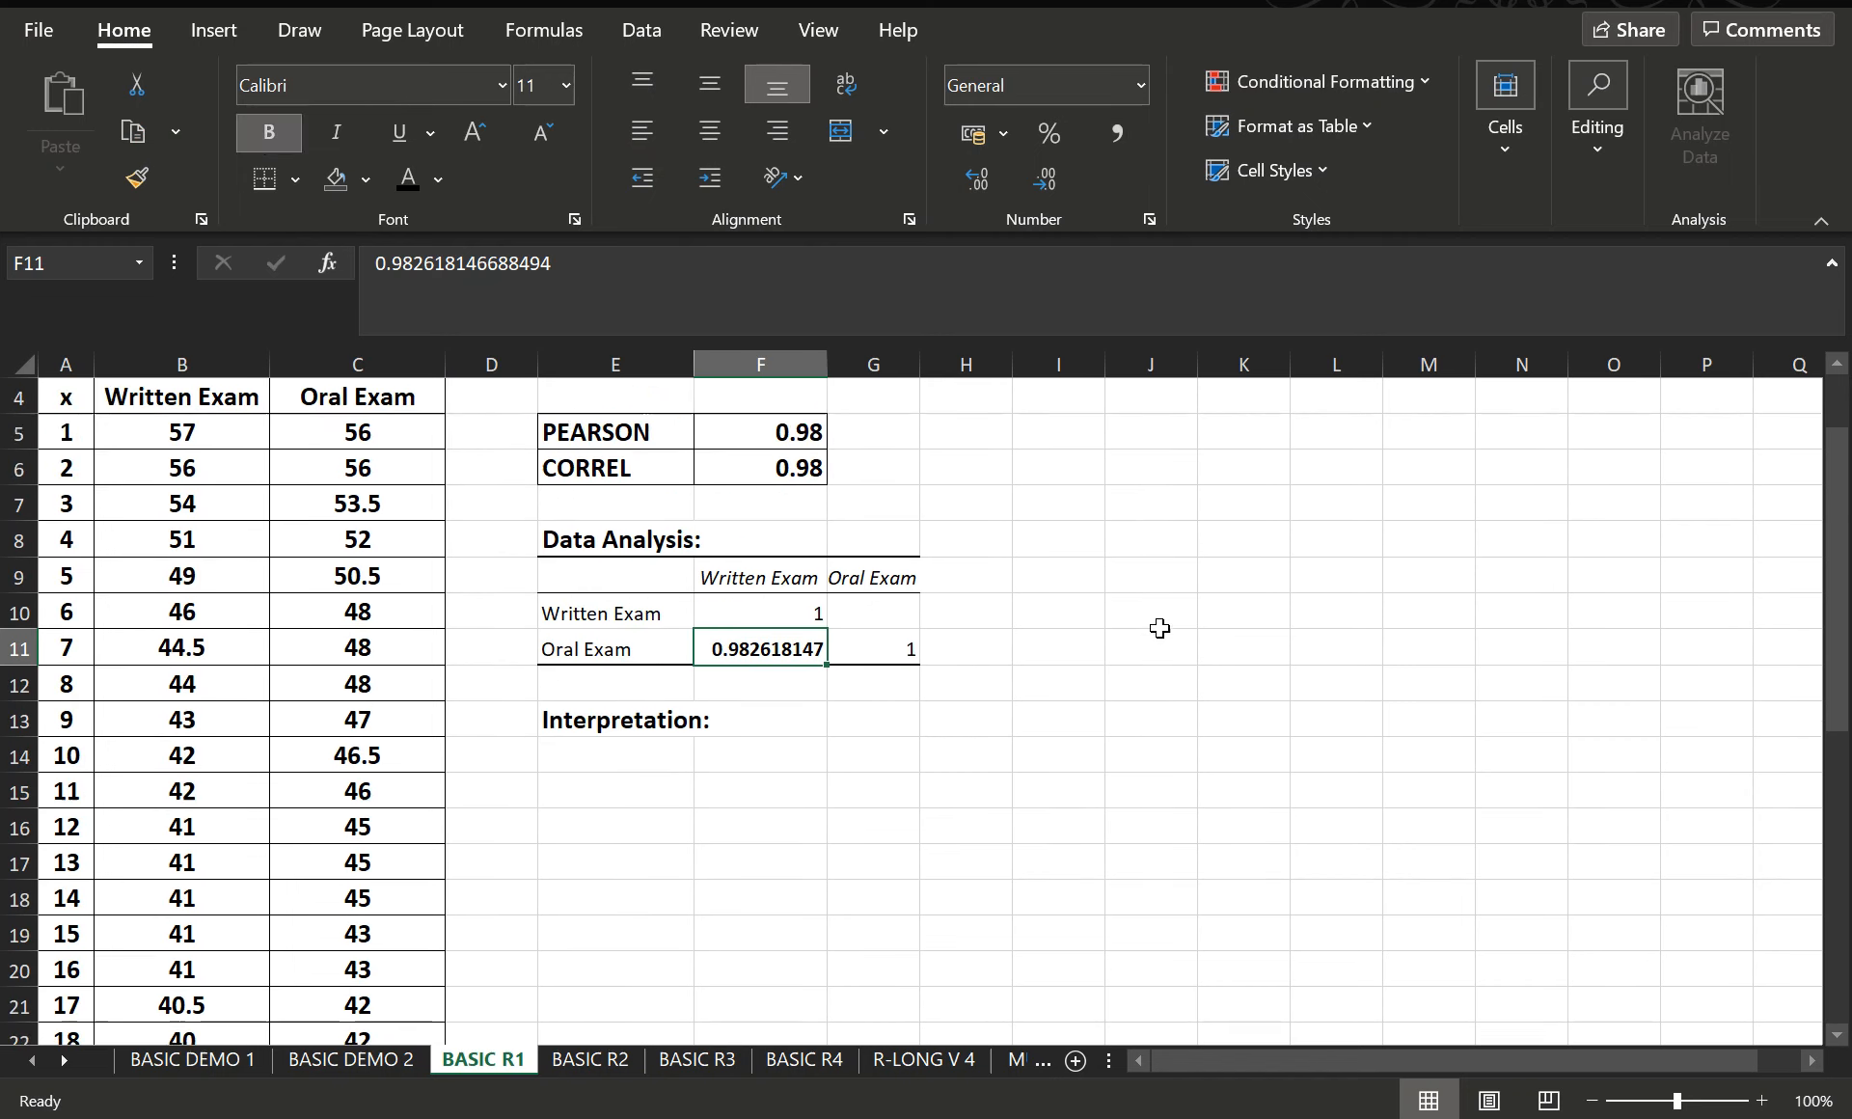
left_click(632, 655)
type("S")
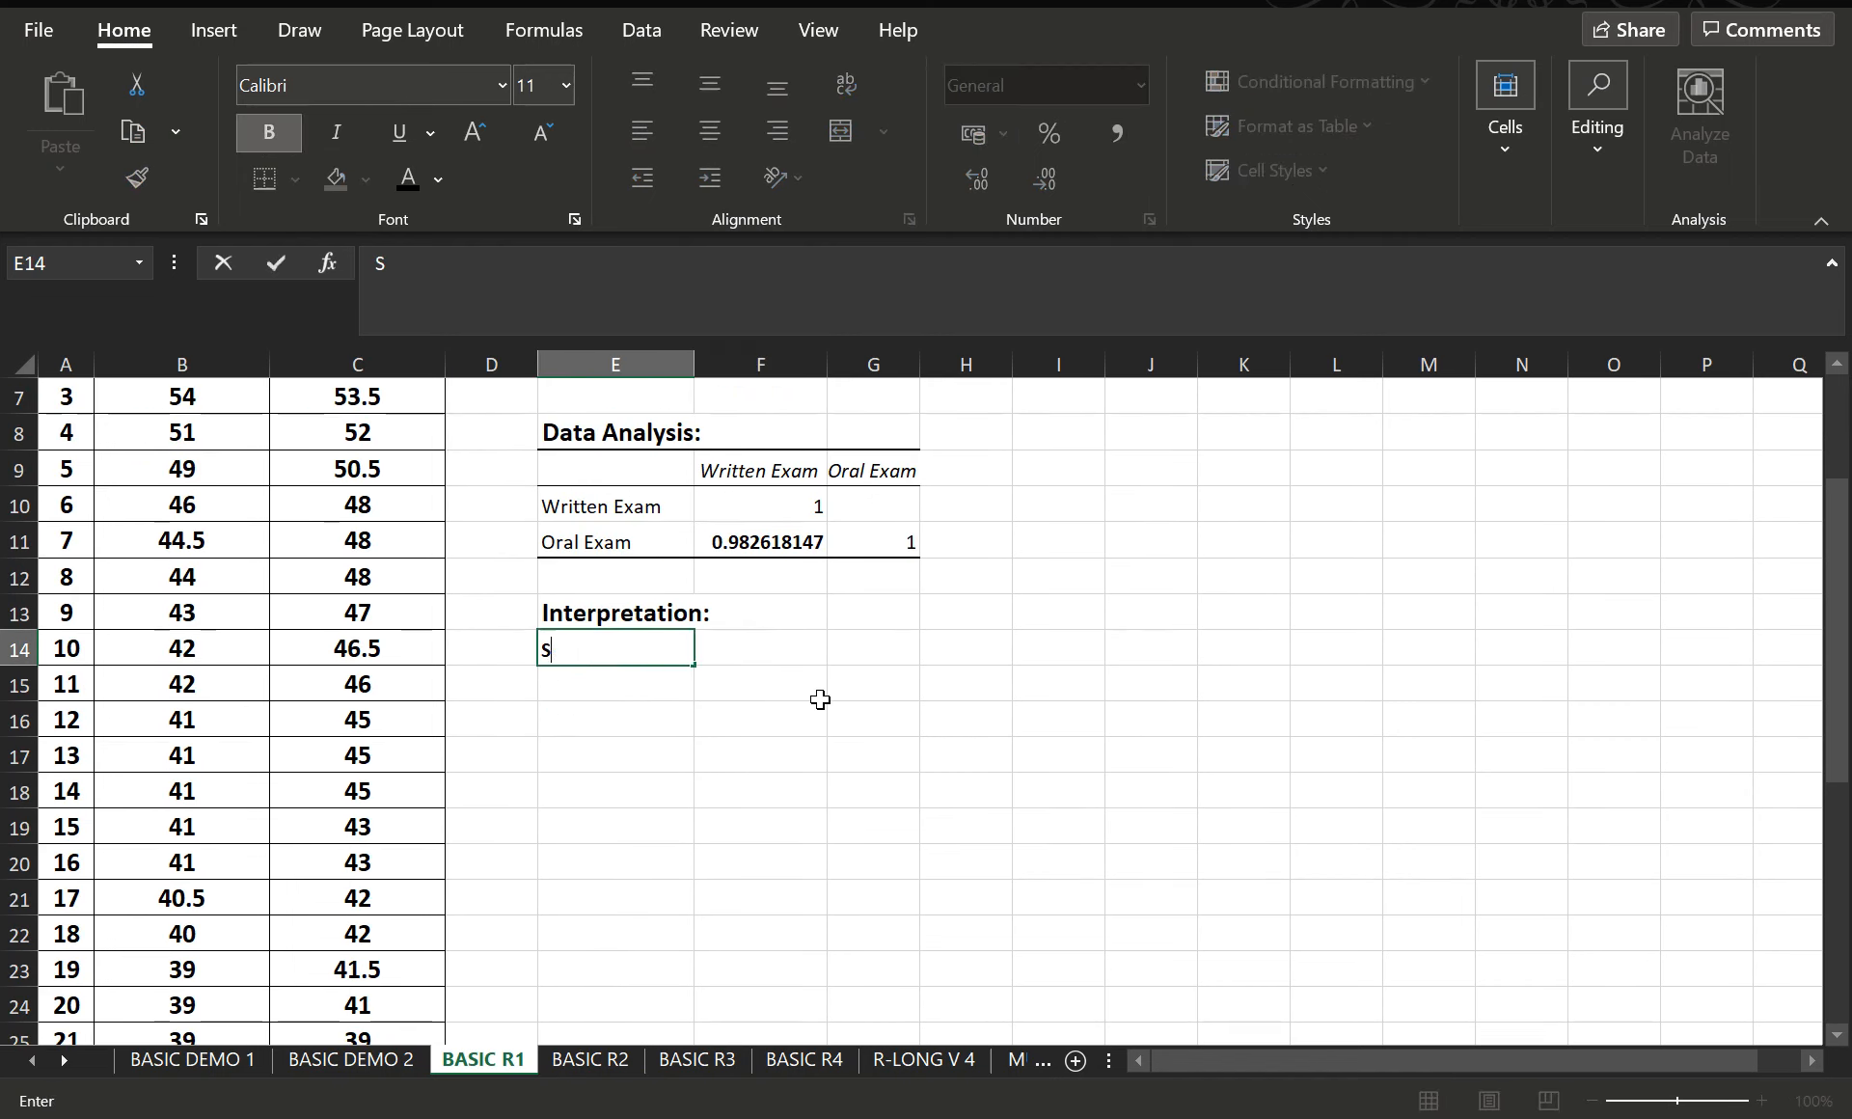
type("trong pos")
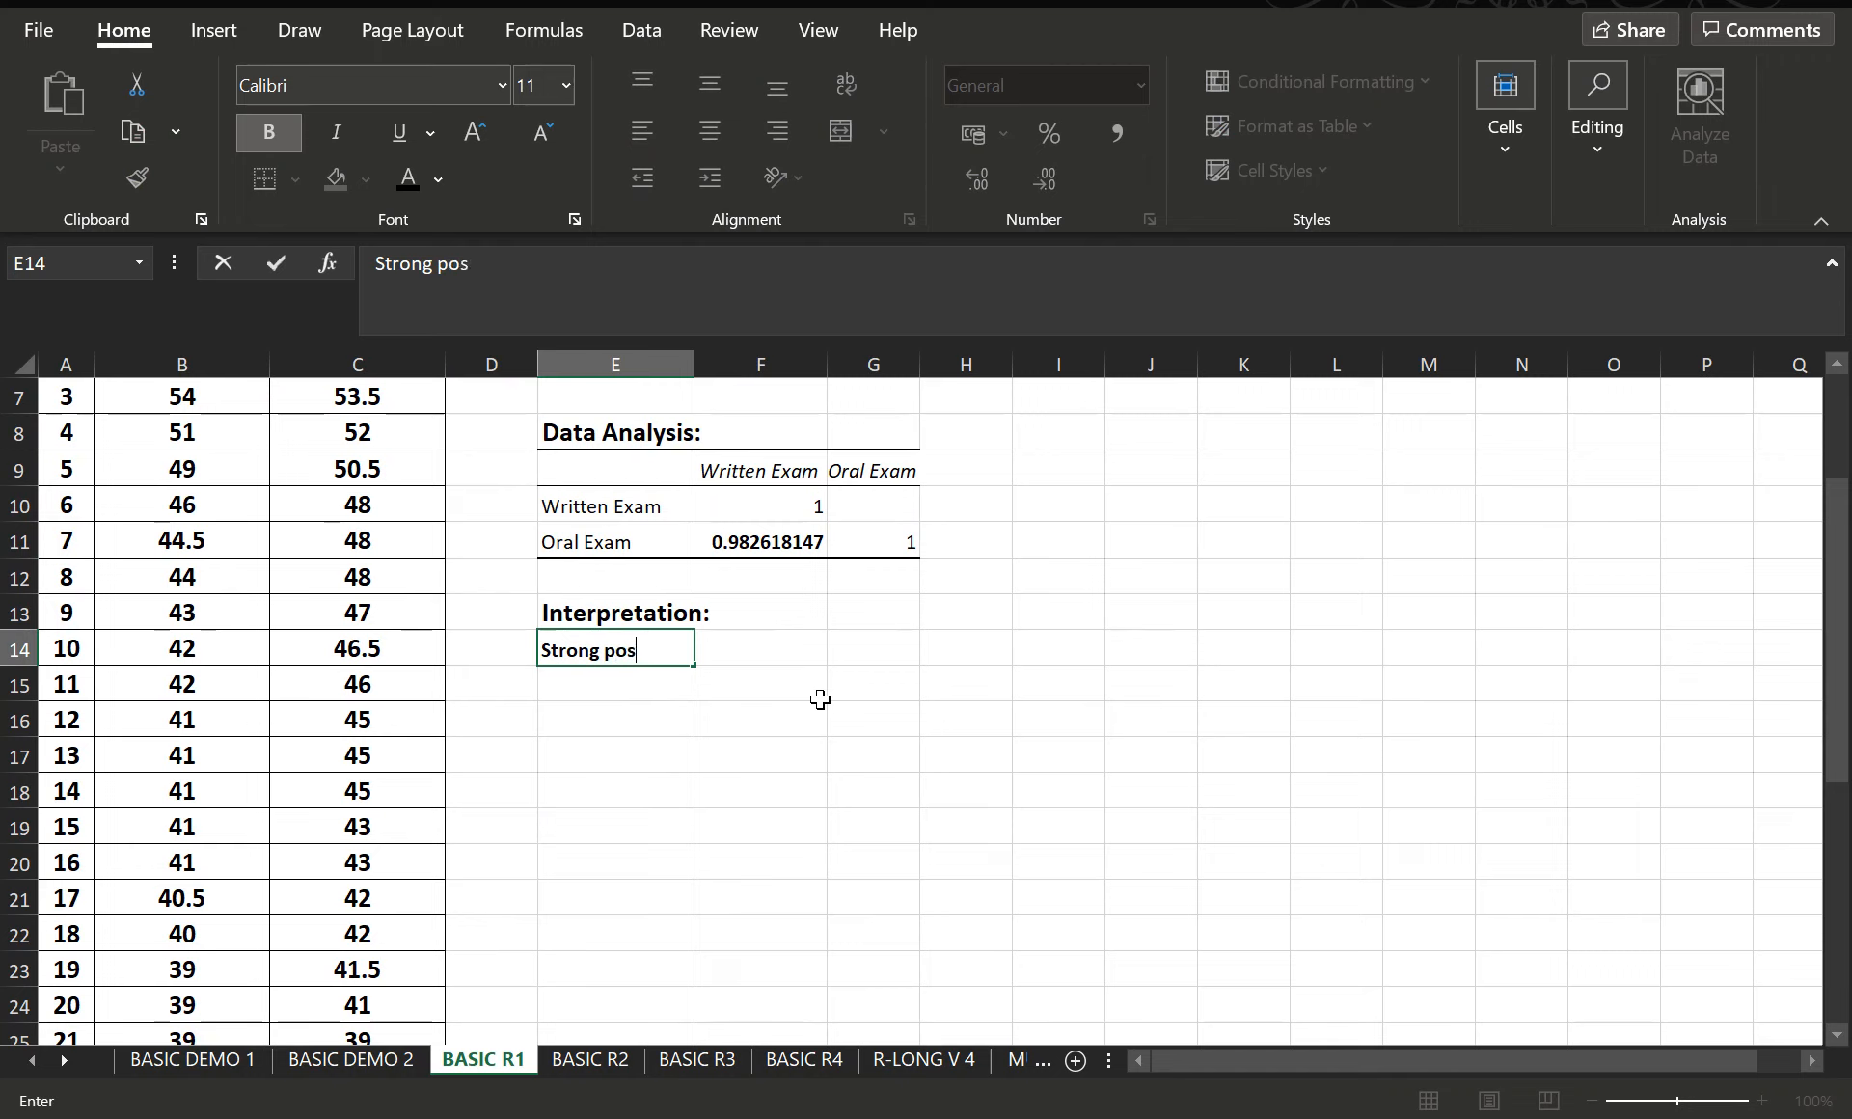
type("itive correlation")
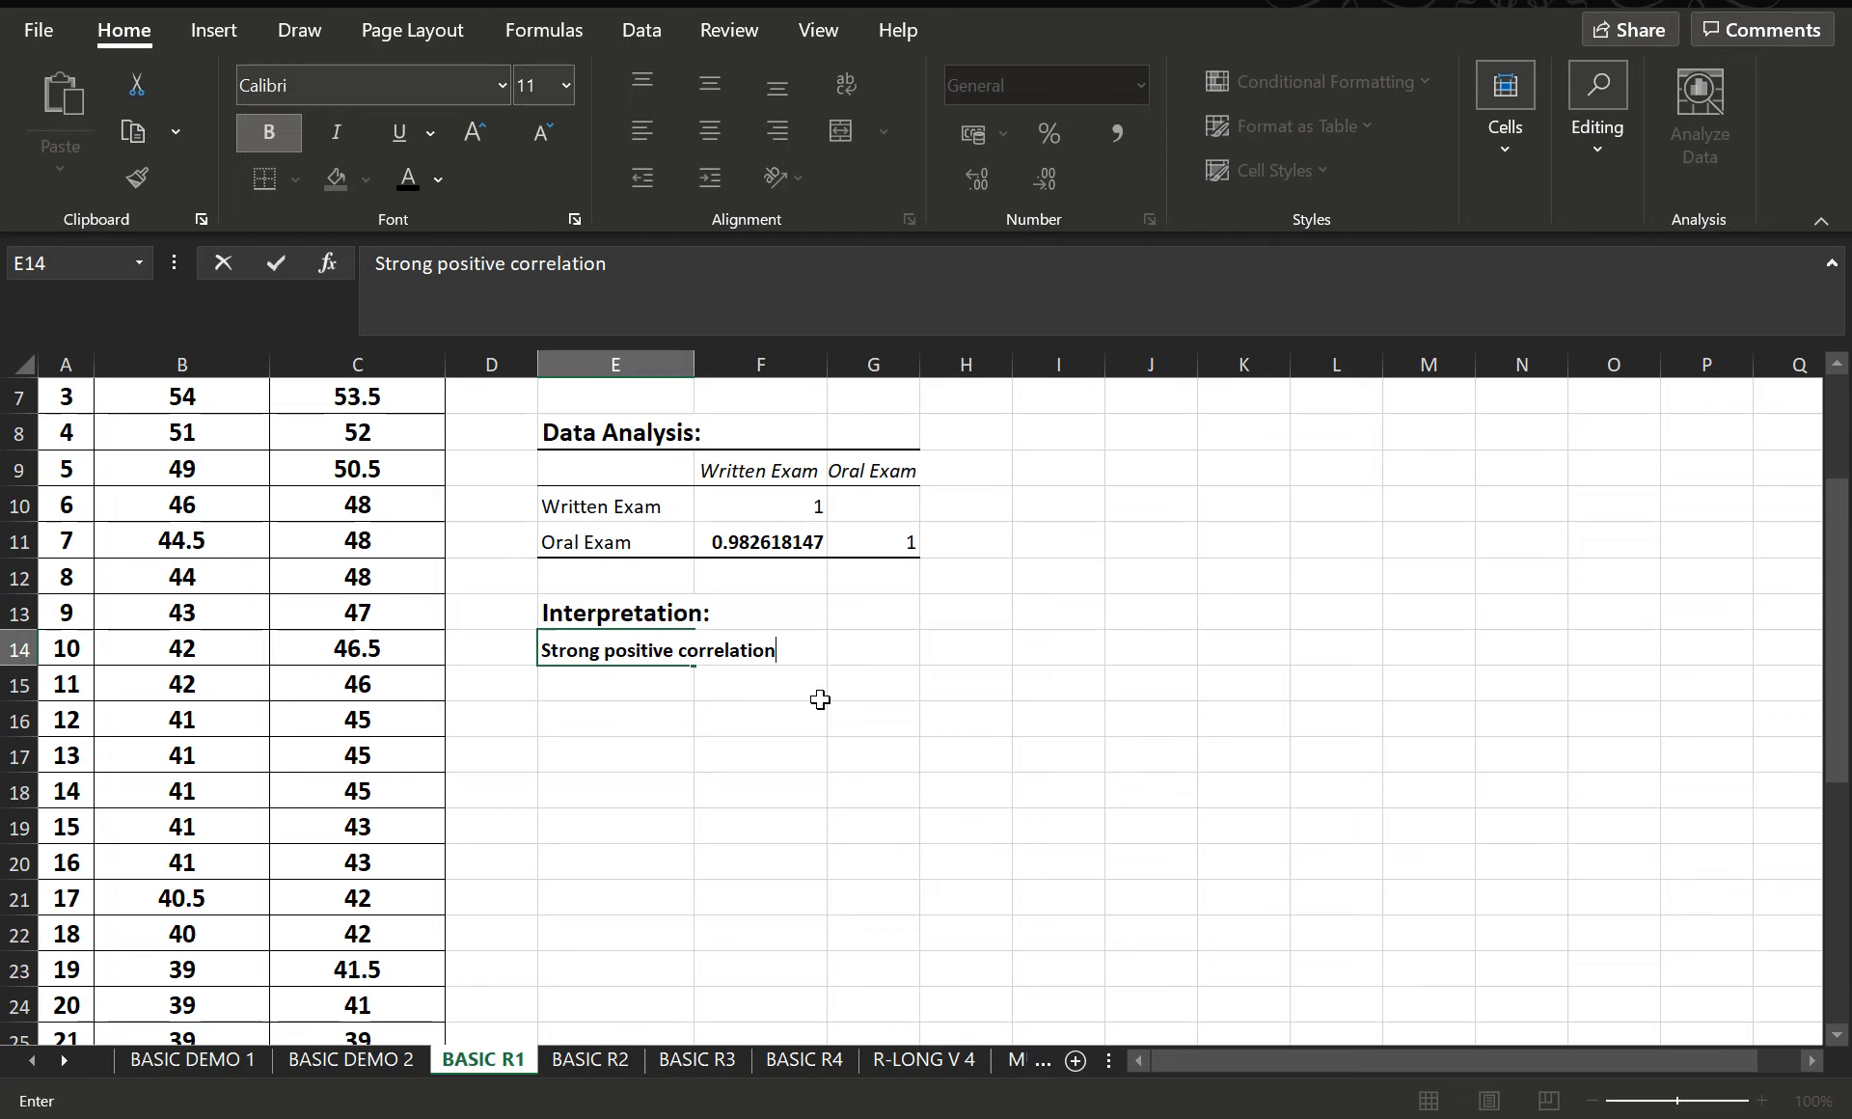
type(". As the")
scroll(951, 686, "up", 1)
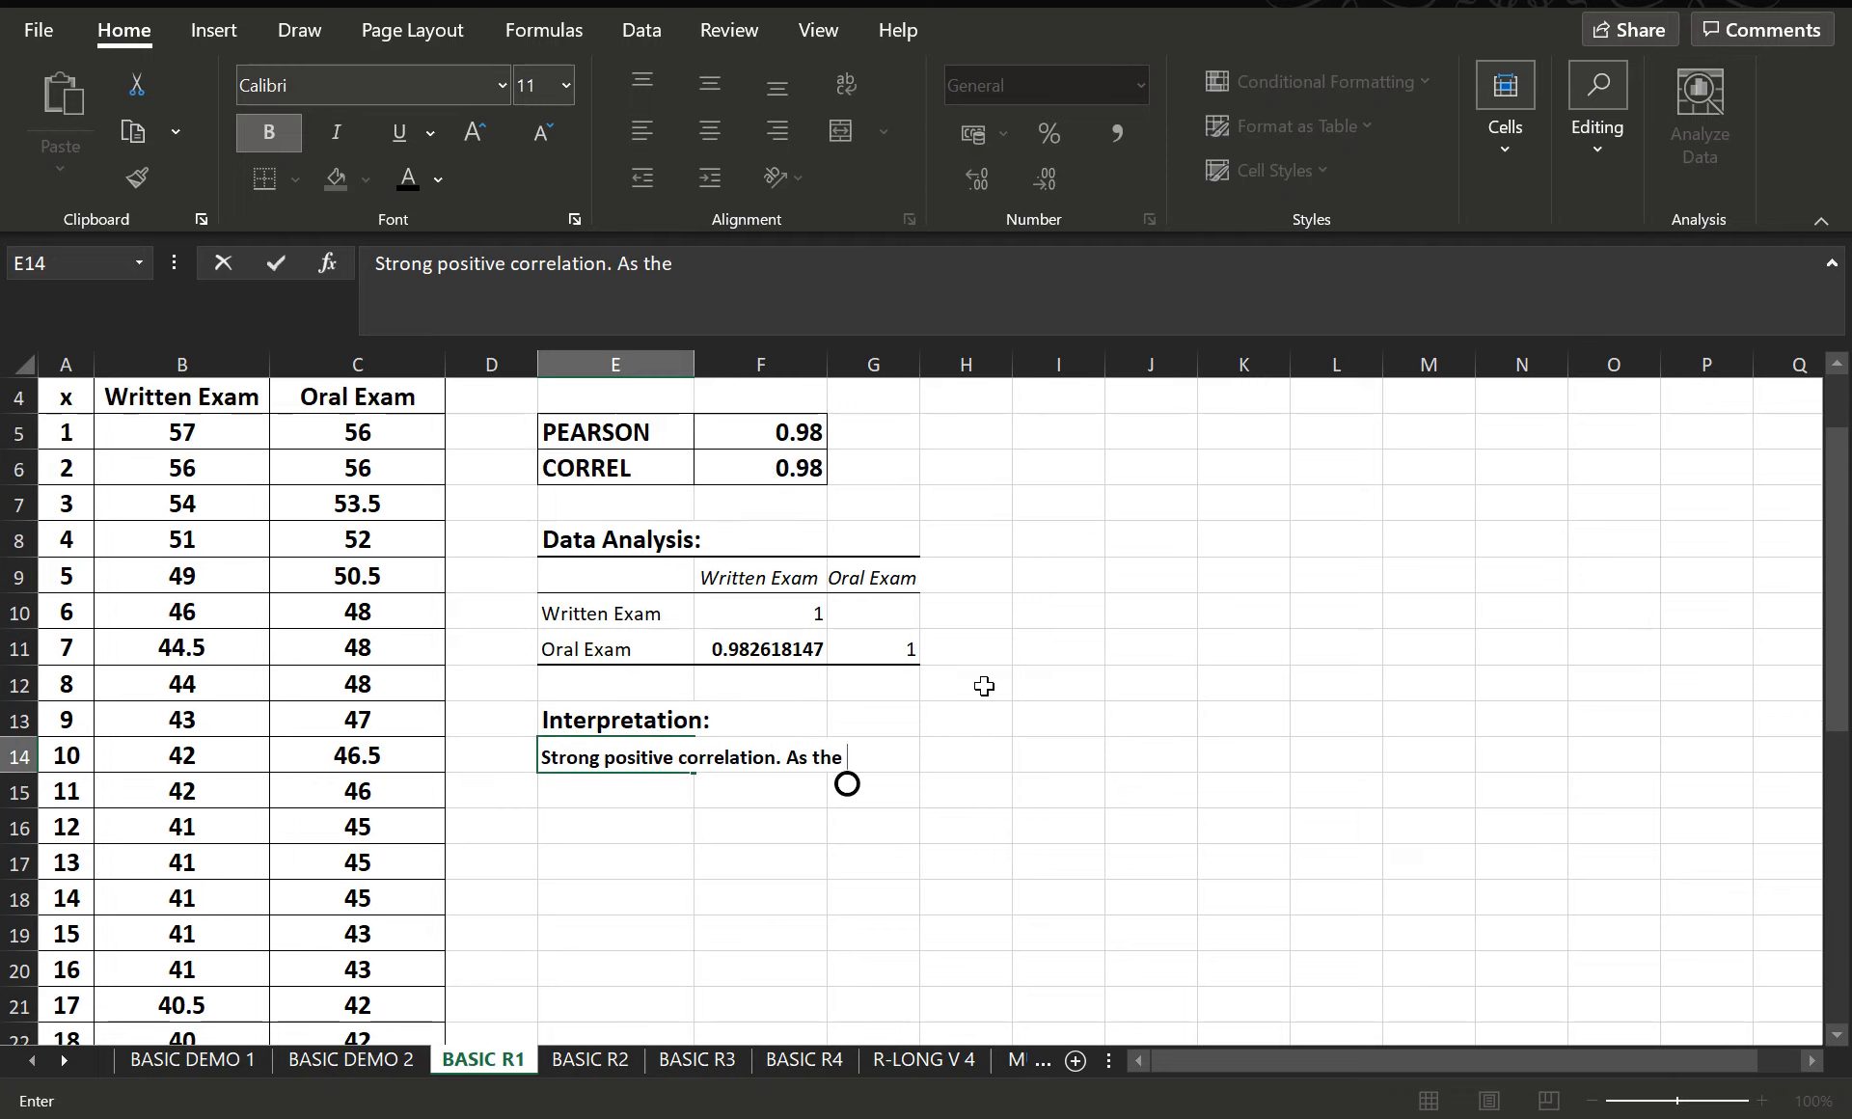
type("e written e")
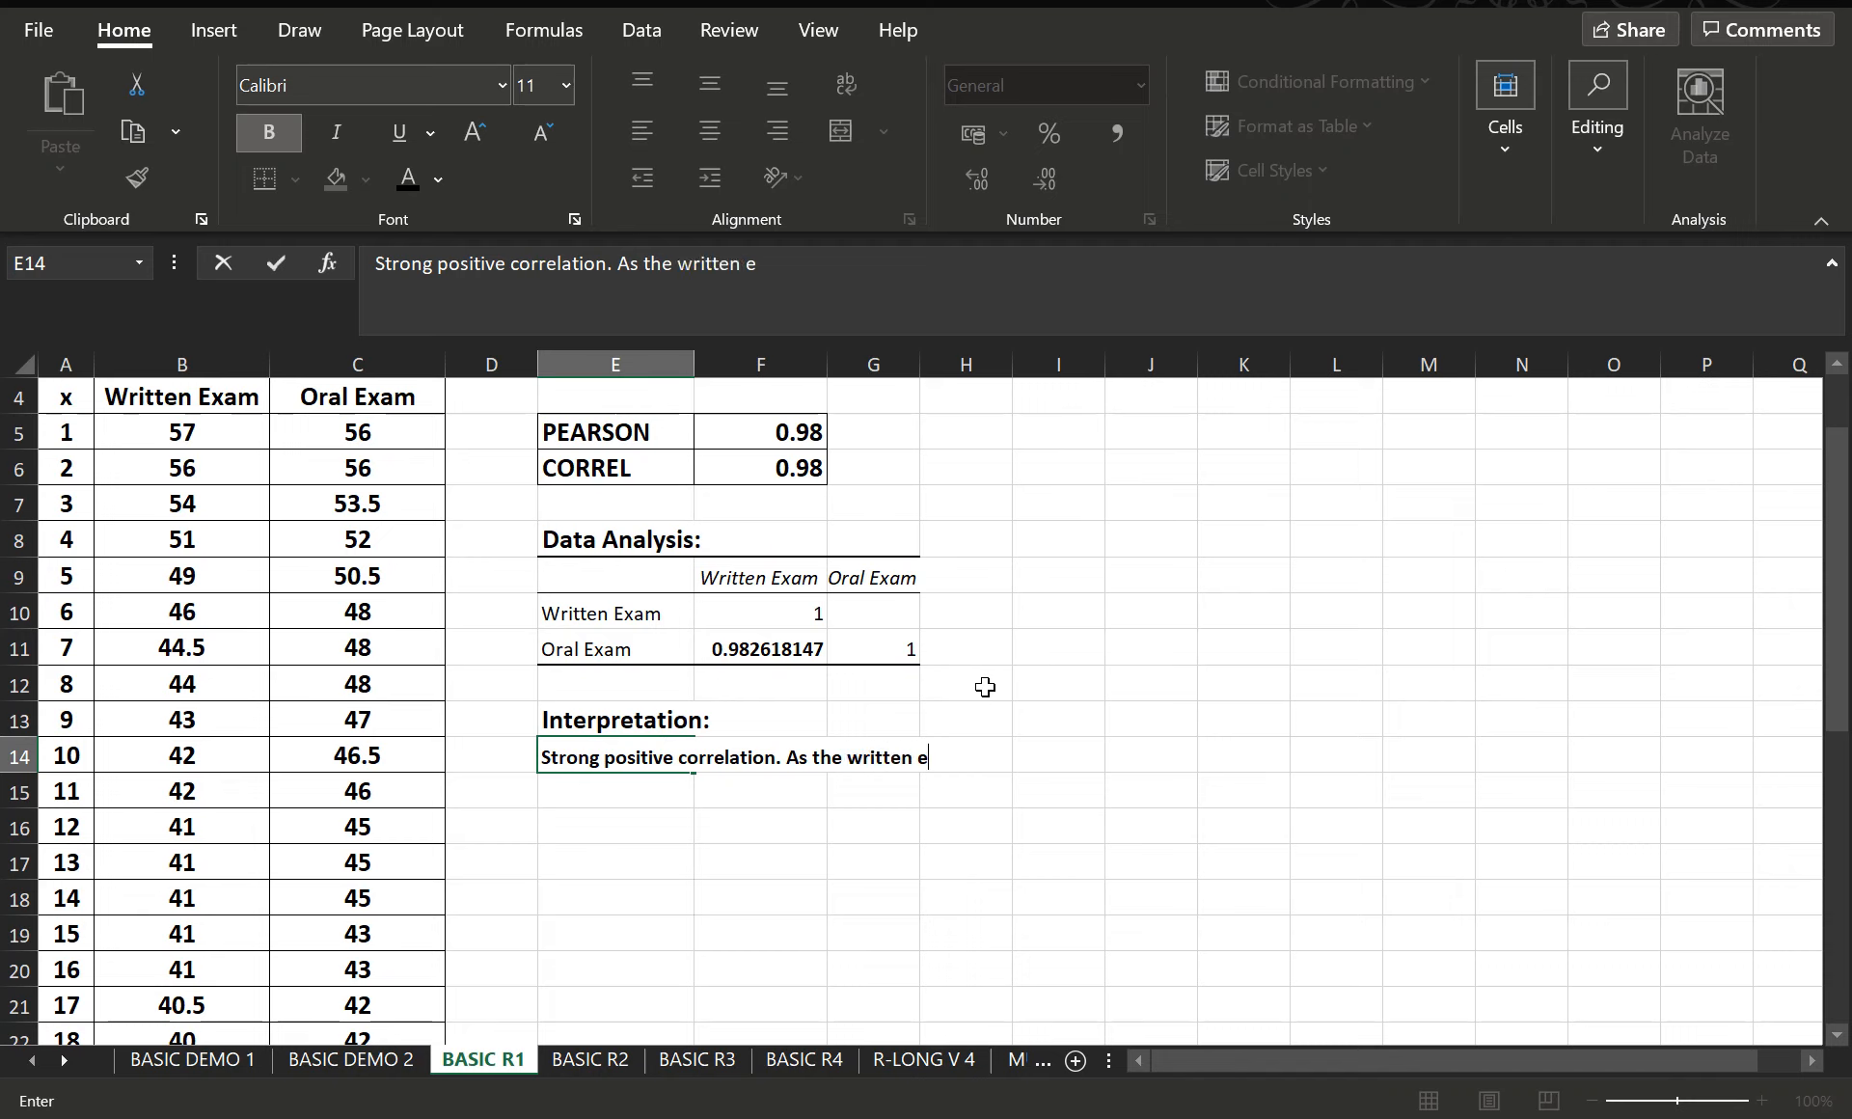
type("xam increase")
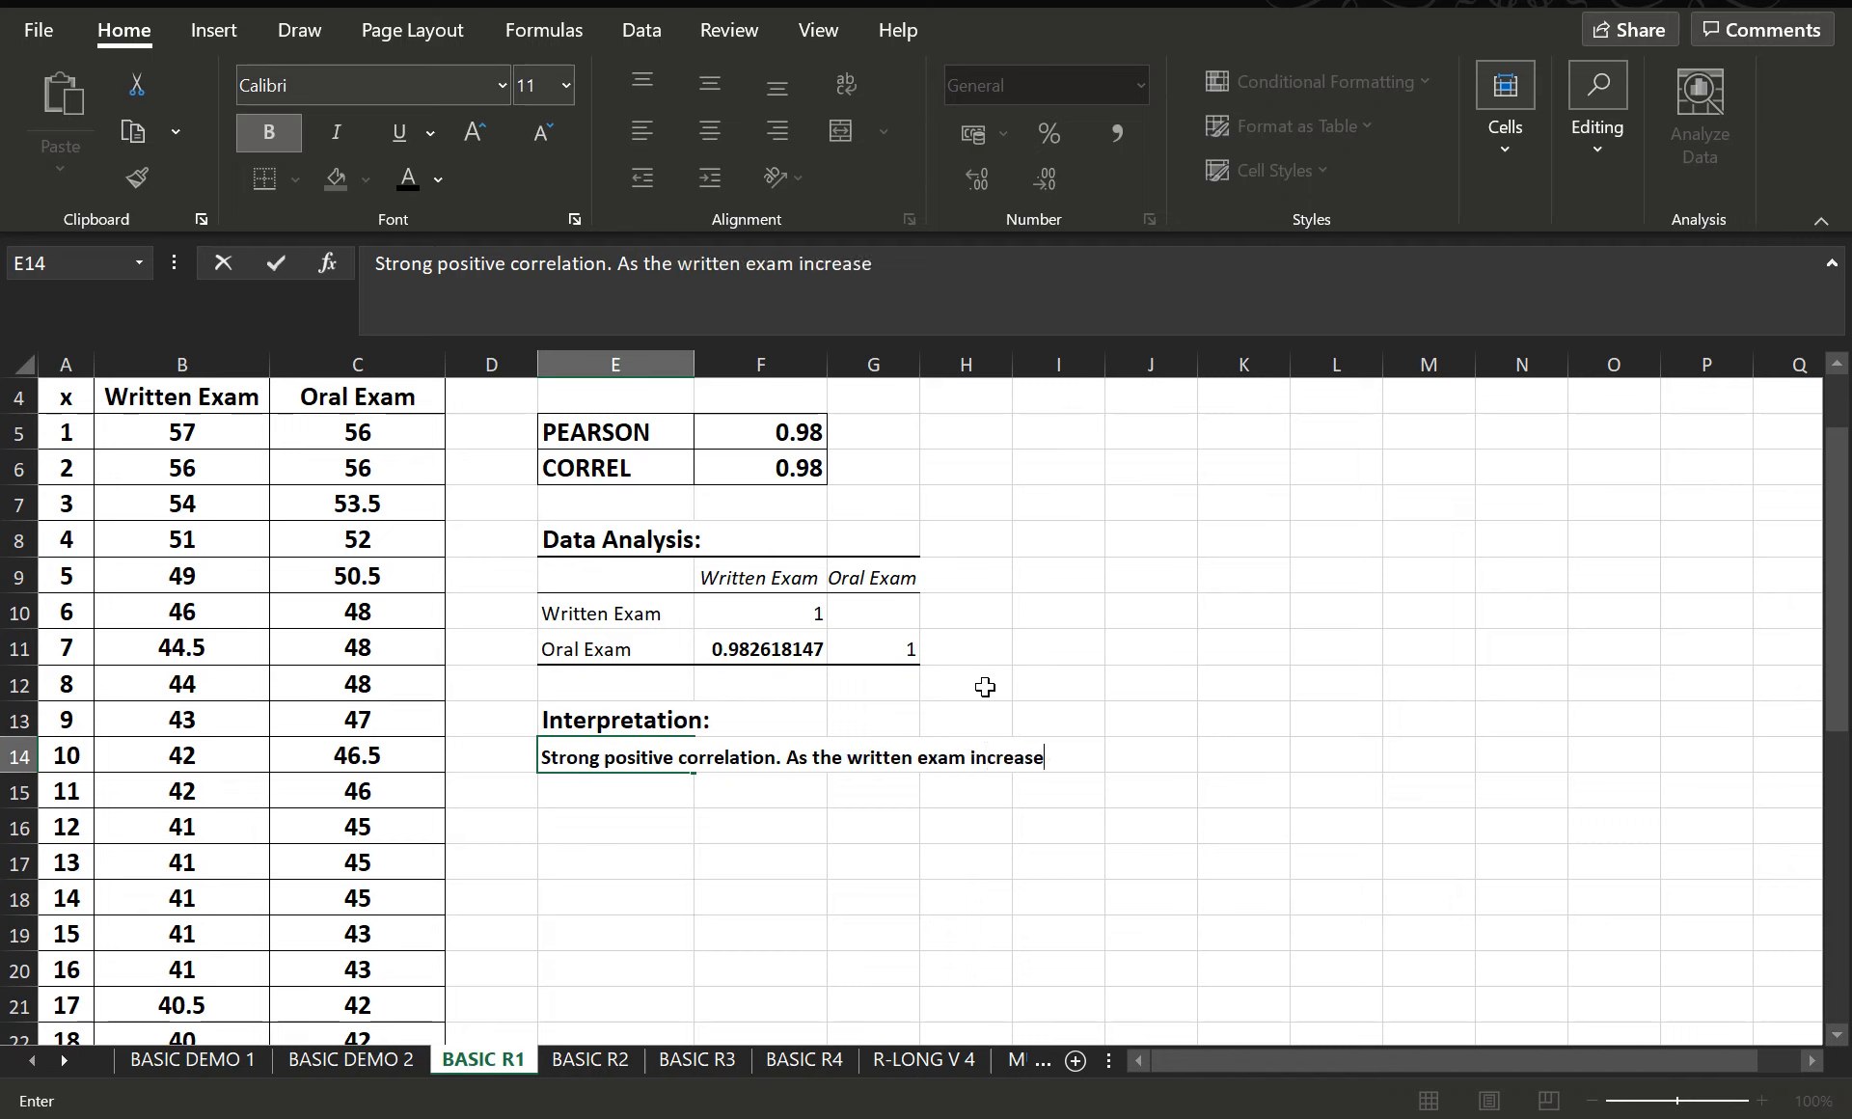
type("s, the oral e")
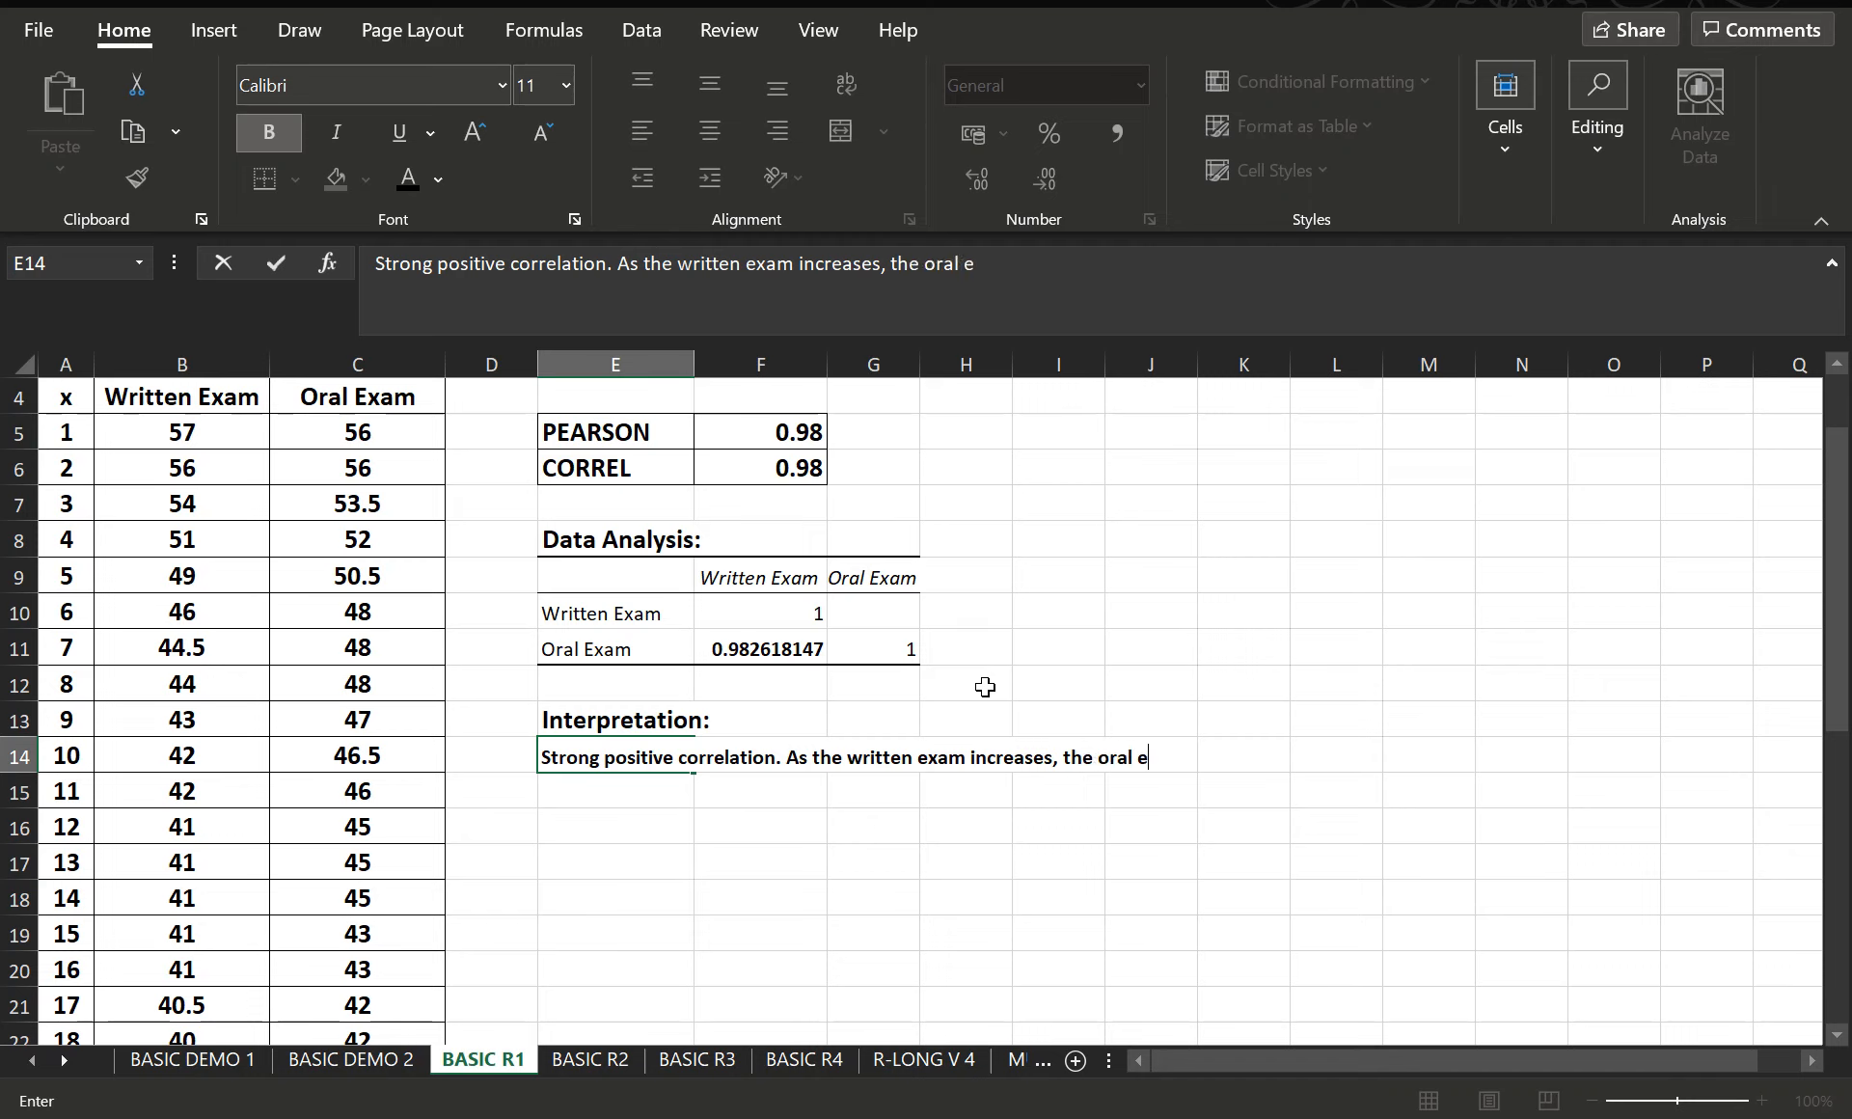
type("xam also incr")
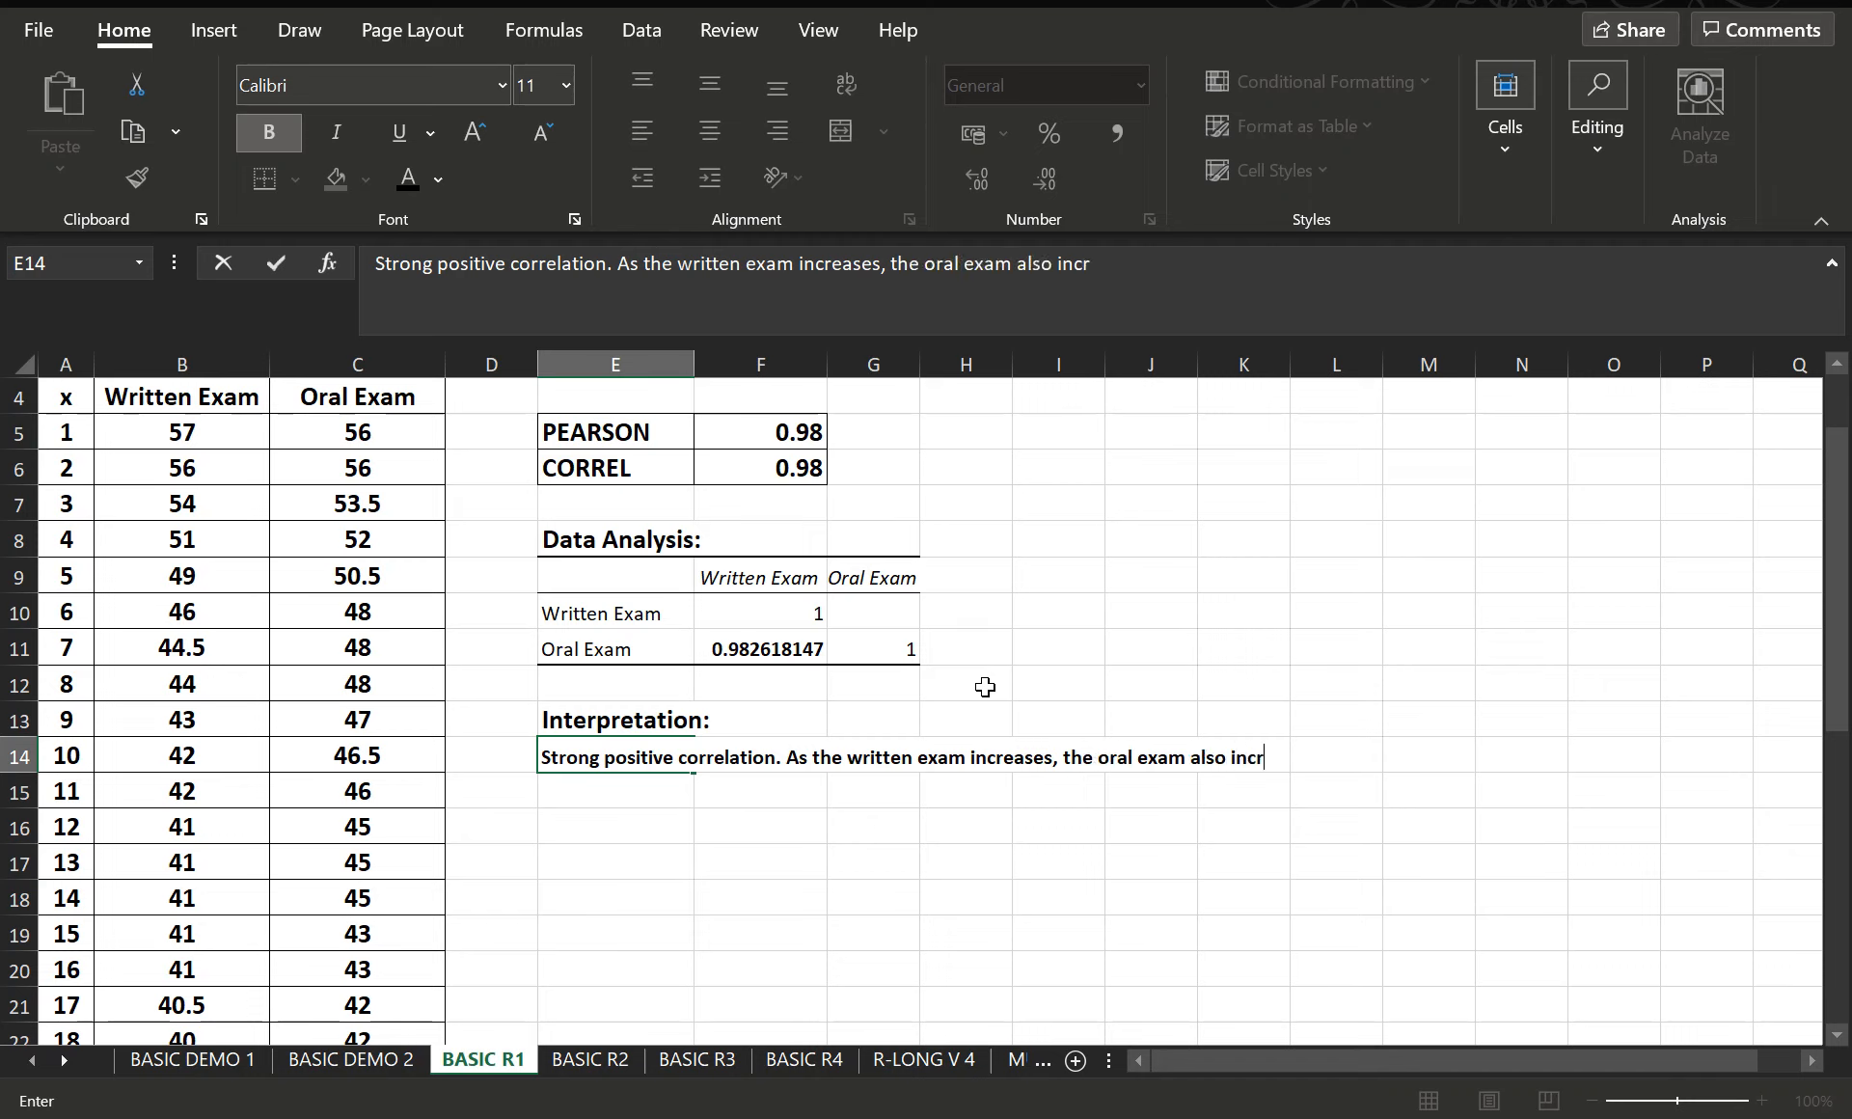
type("eases.")
left_click(1529, 726)
- Insert a Scatter with Smooth Lines and Markers chart from the Written and Oral Exam data in B4:C38, and nudge it slightly downward
scroll(1302, 685, "up", 1)
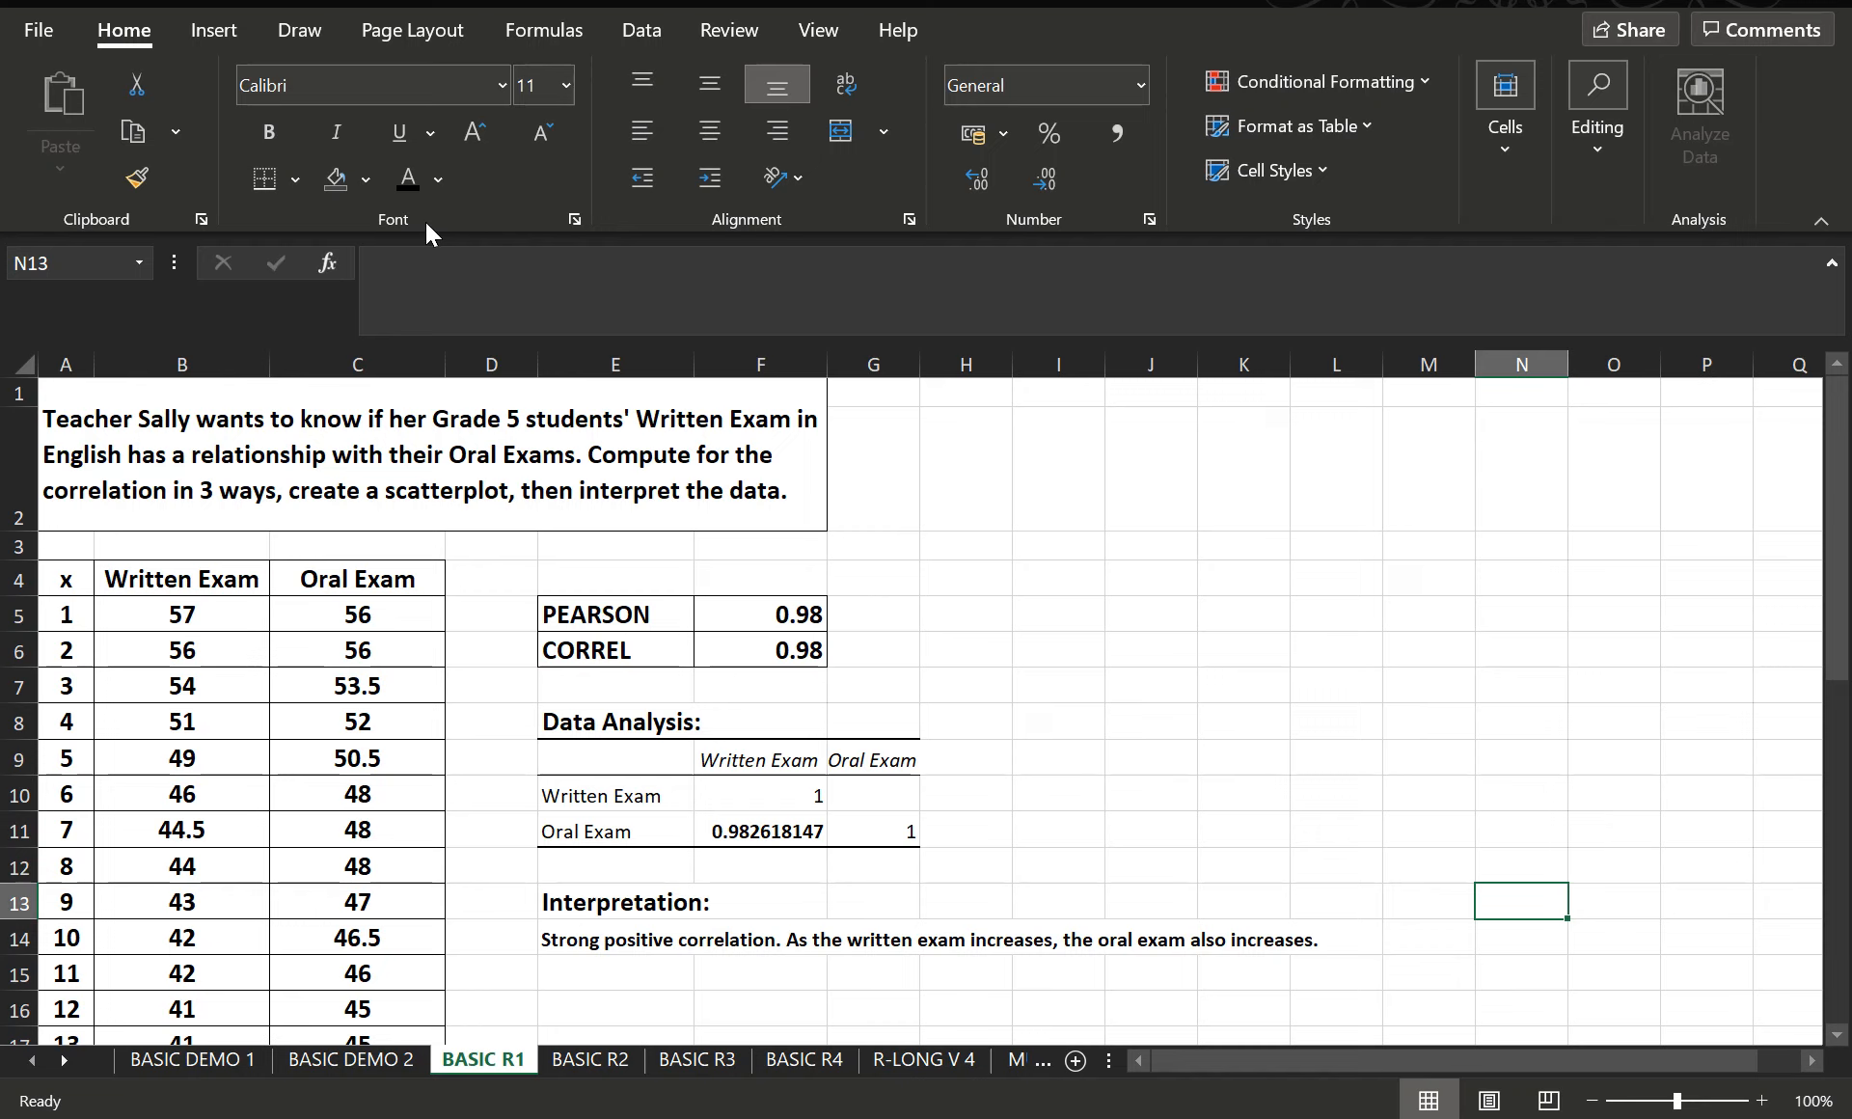
left_click(223, 38)
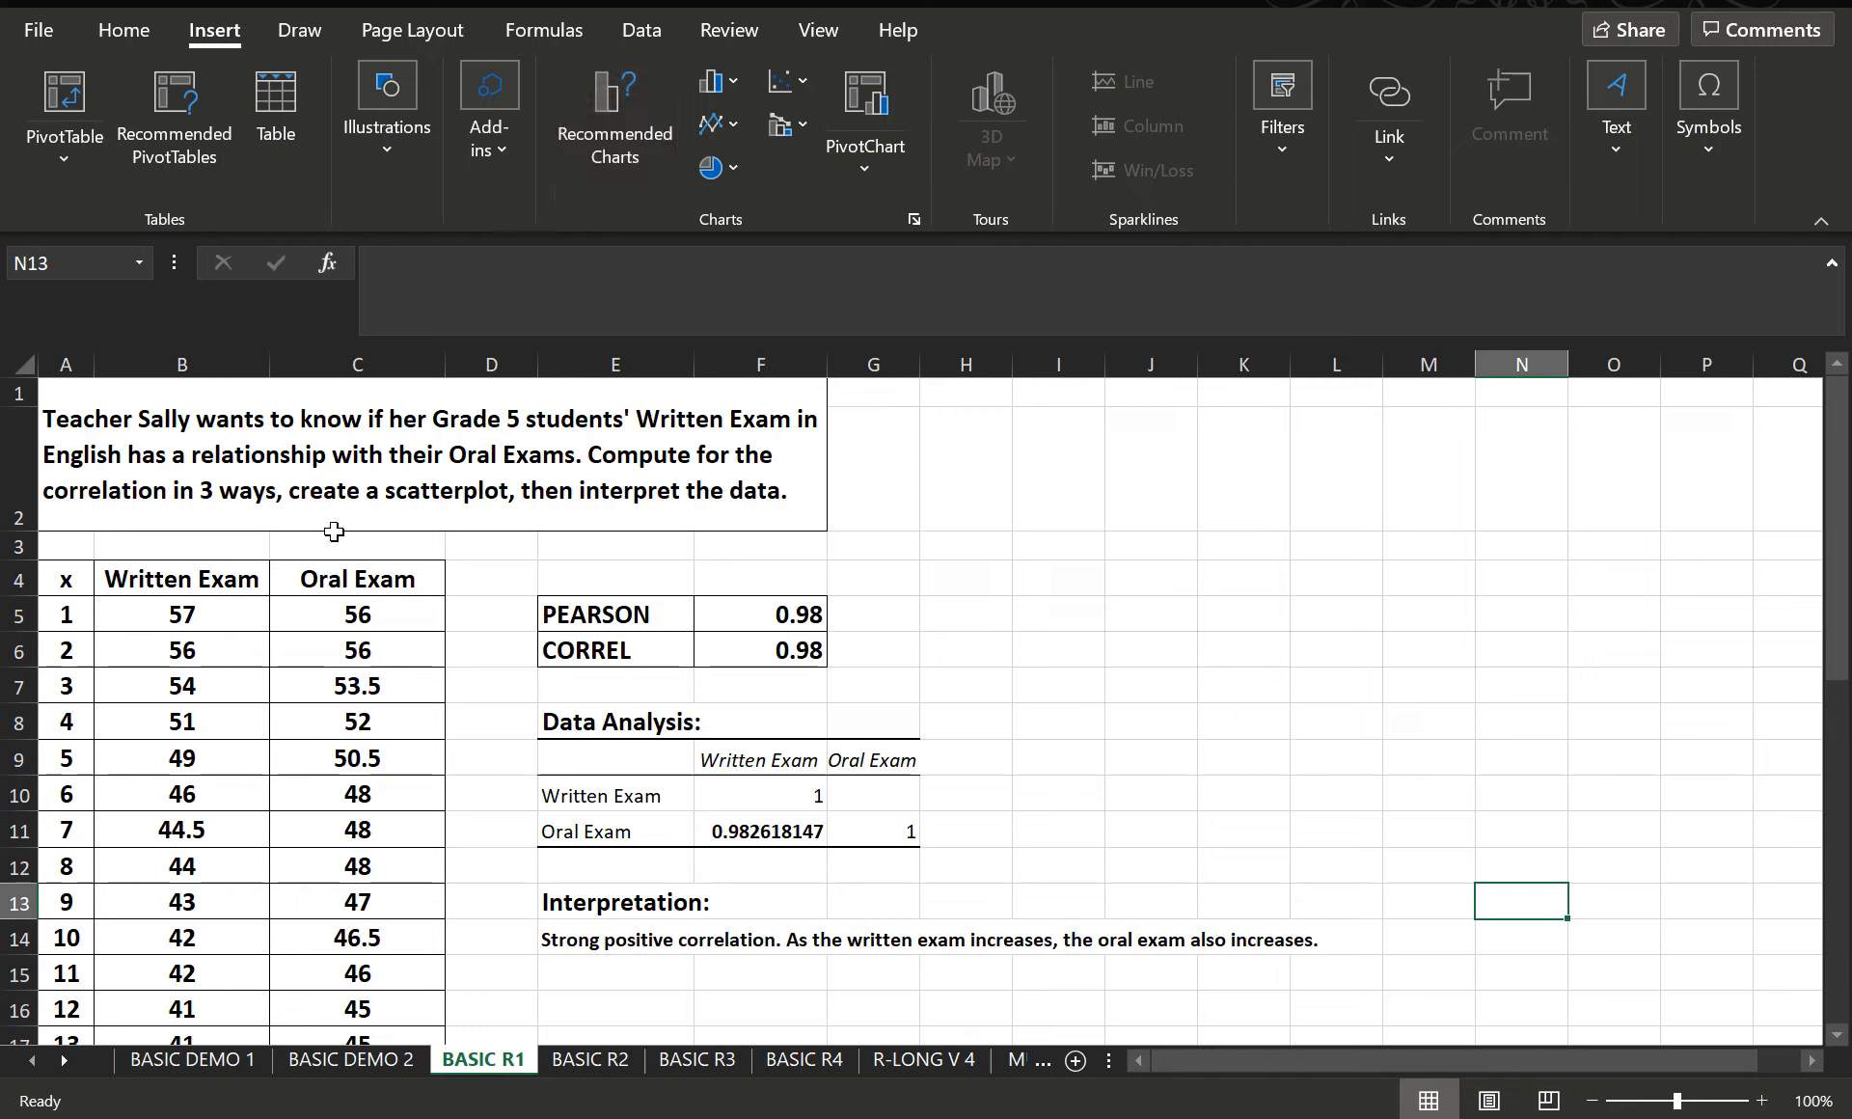
left_click(778, 83)
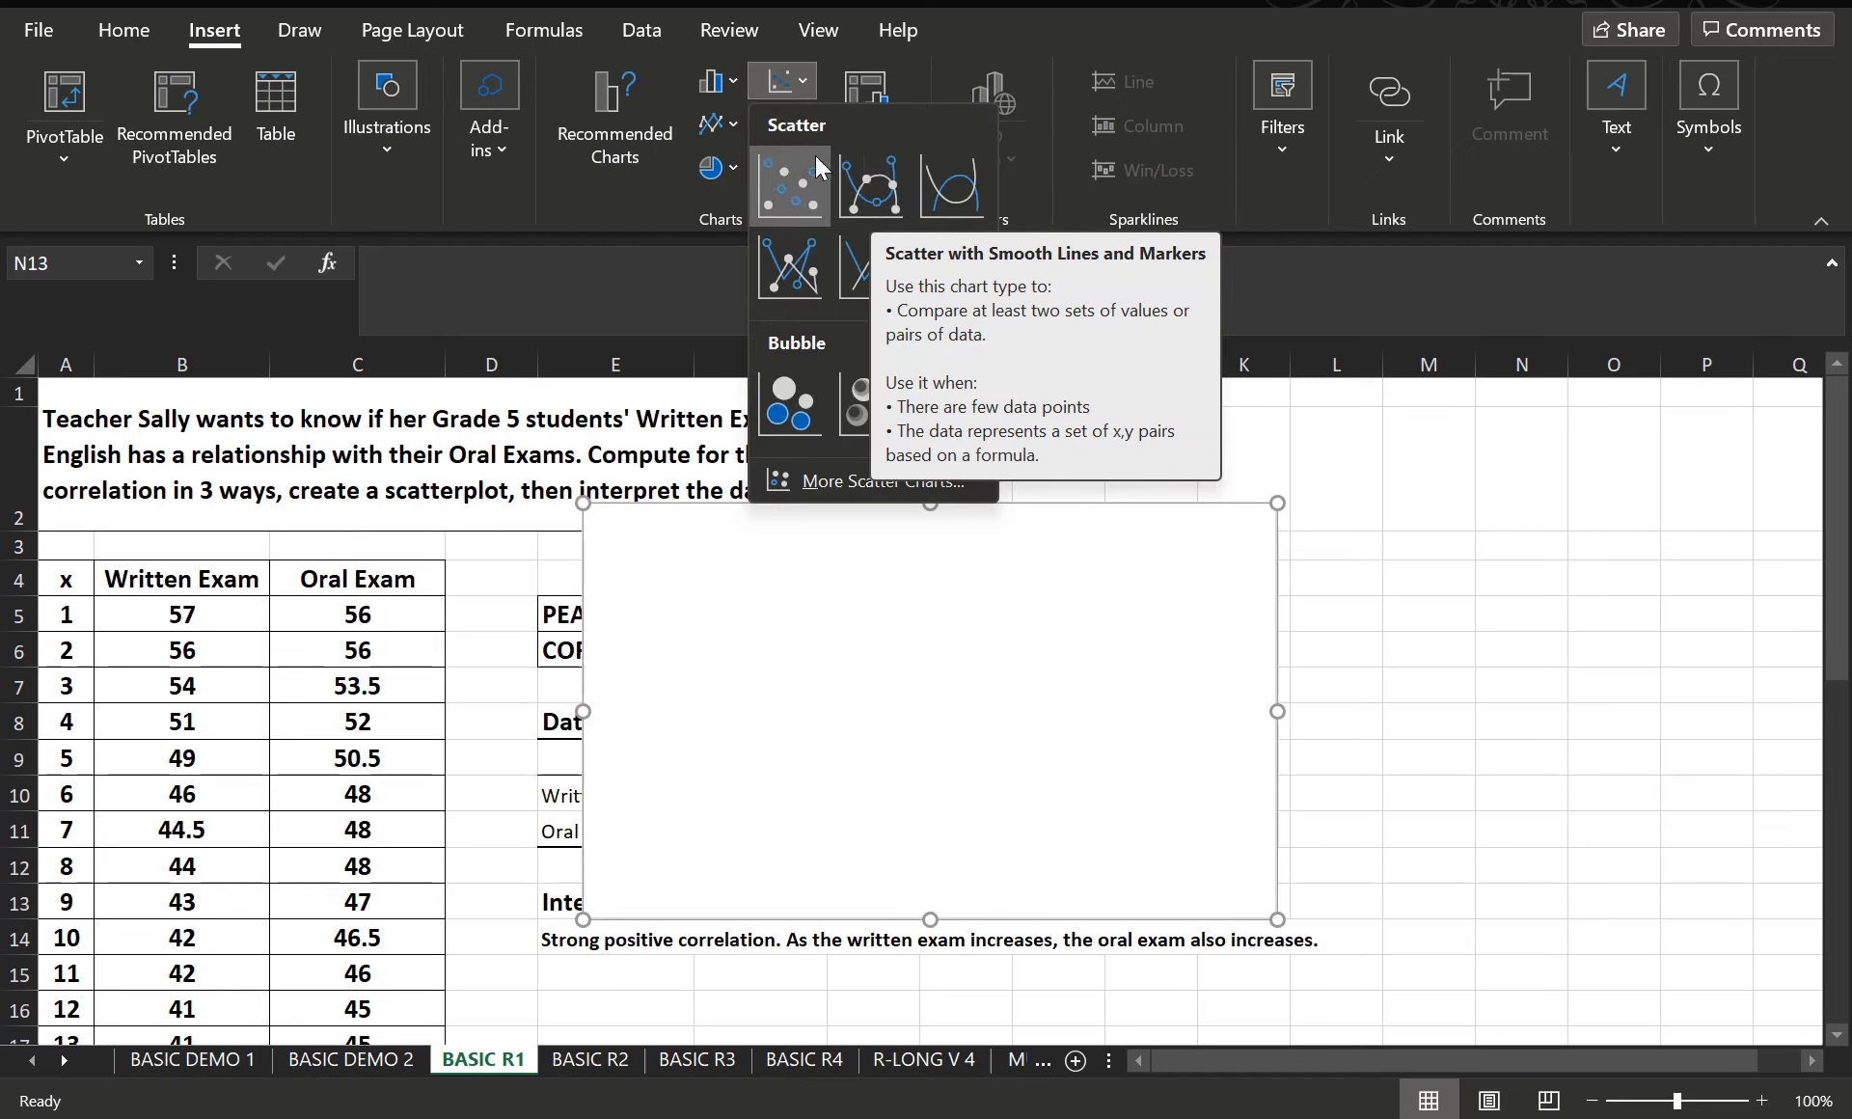
left_click(154, 578)
left_click_drag(154, 578, 357, 974)
left_click_drag(383, 1087, 398, 894)
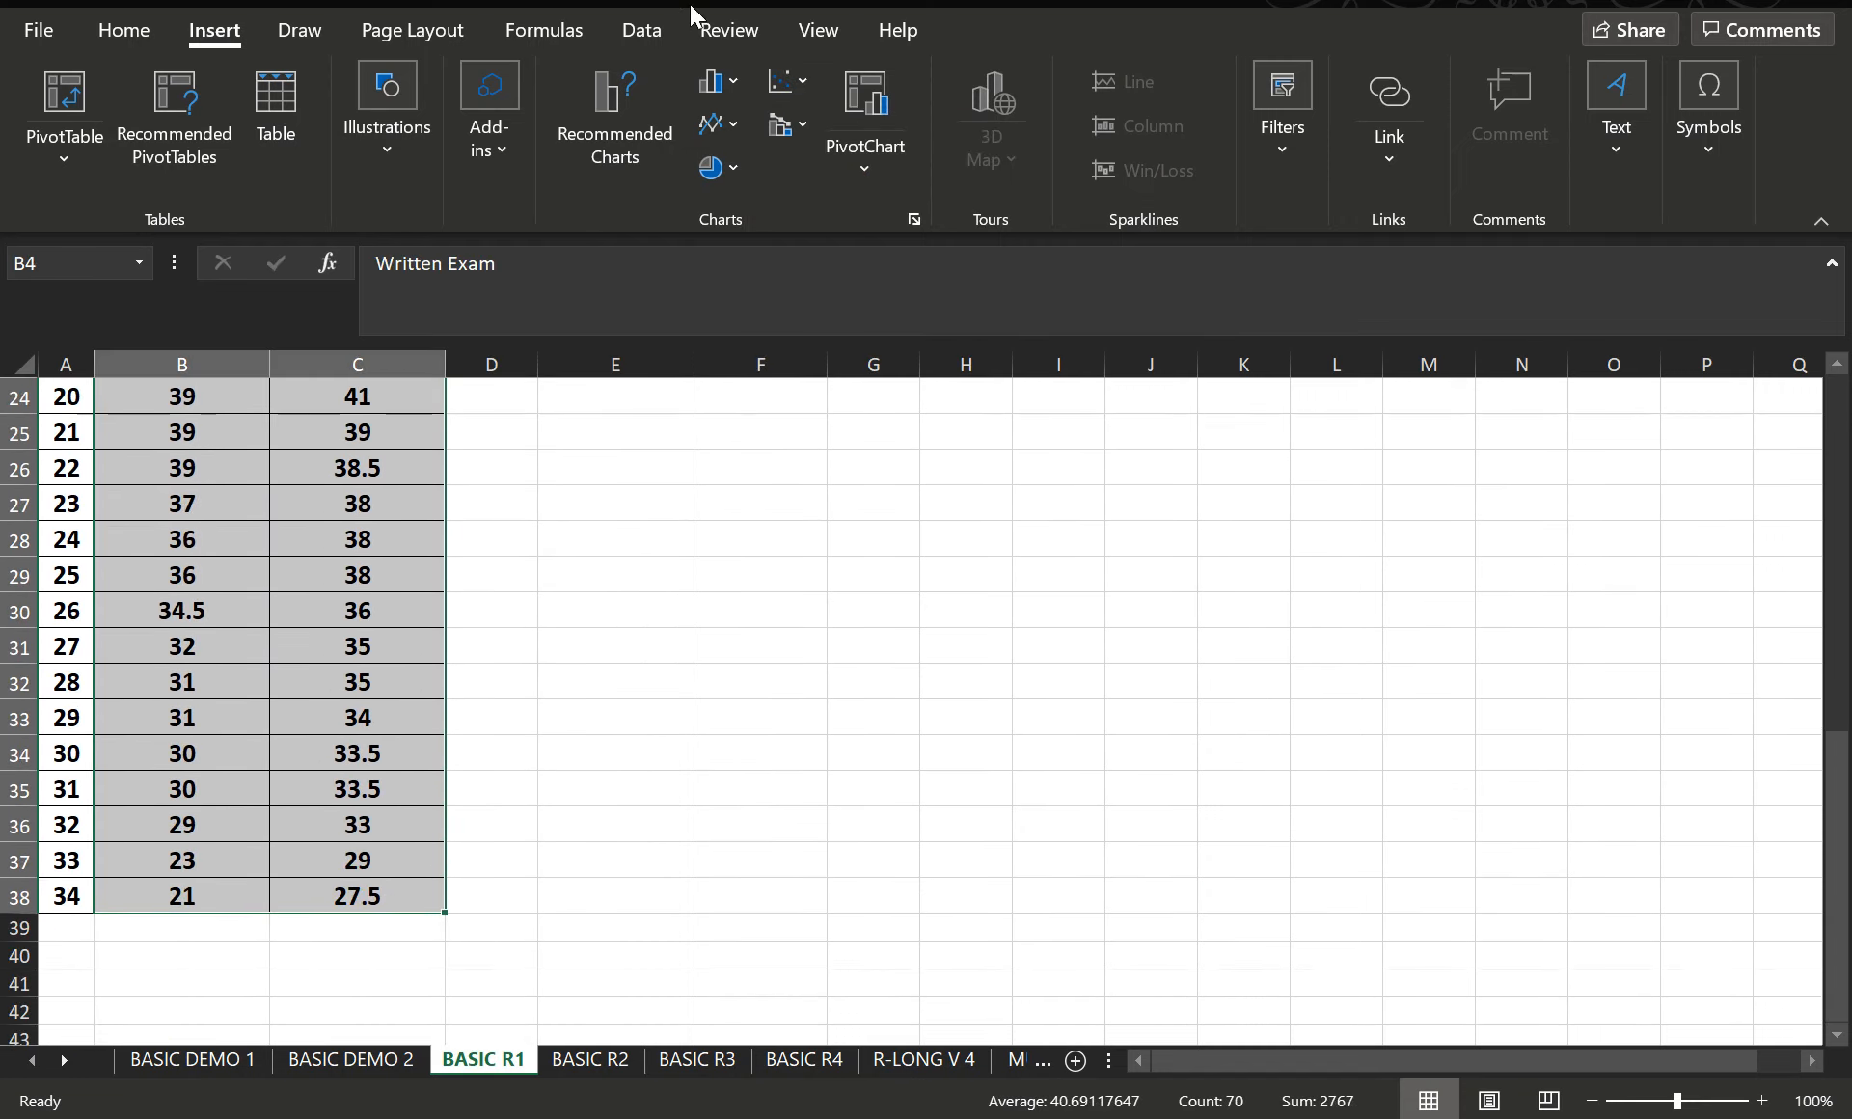
left_click(789, 83)
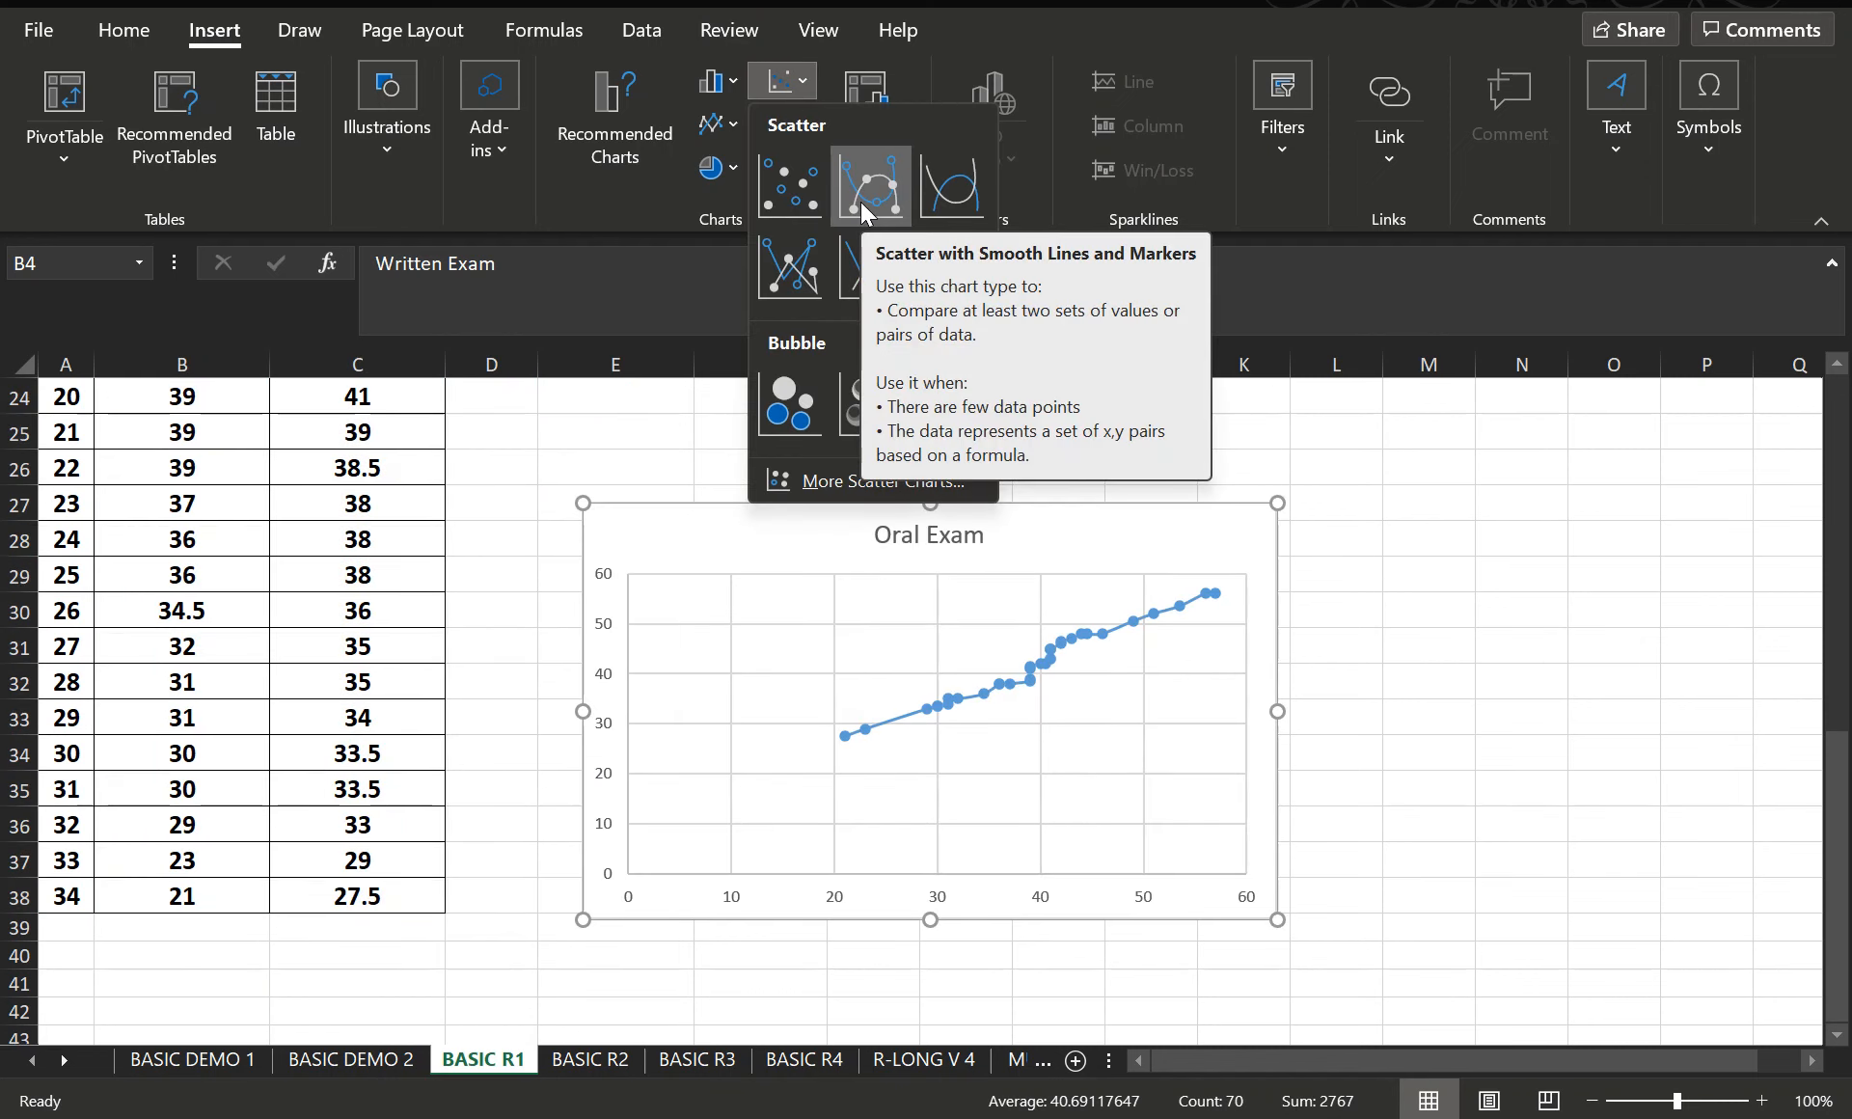
left_click(867, 210)
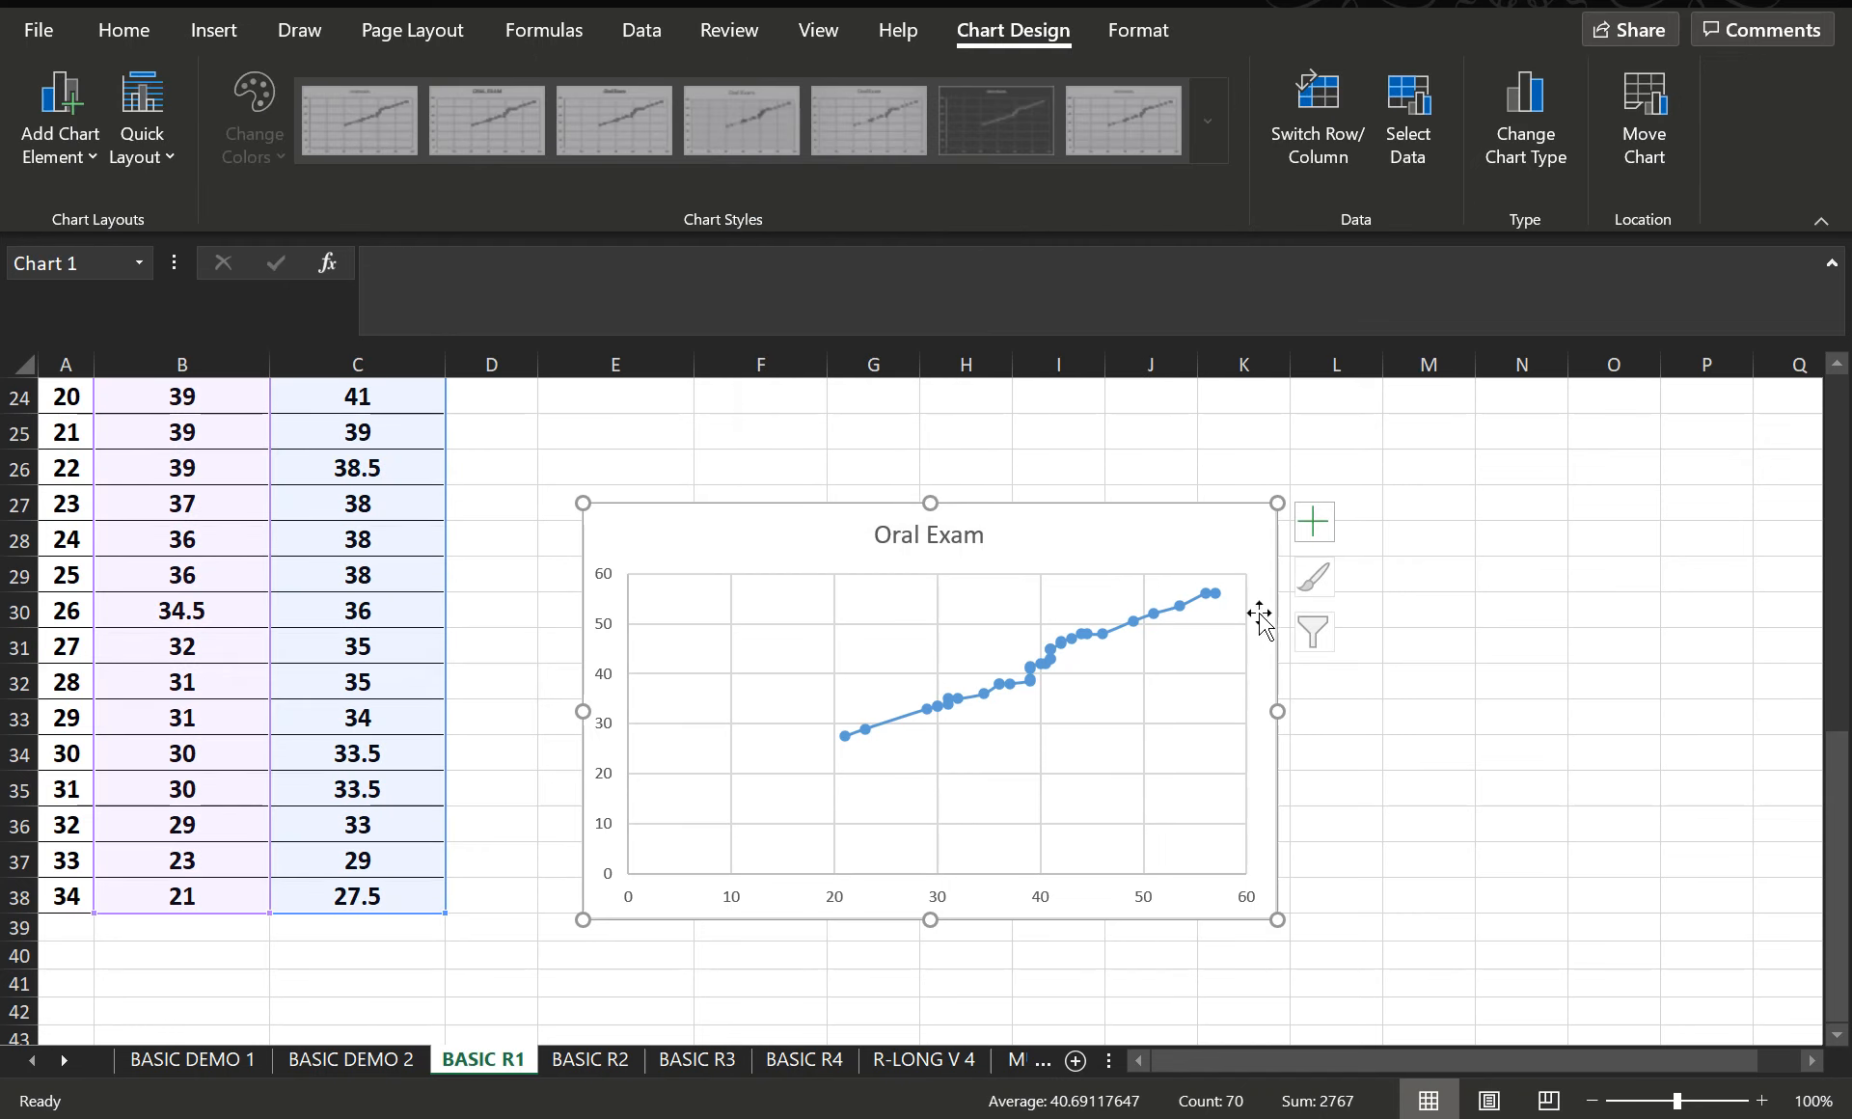
left_click_drag(997, 524, 998, 530)
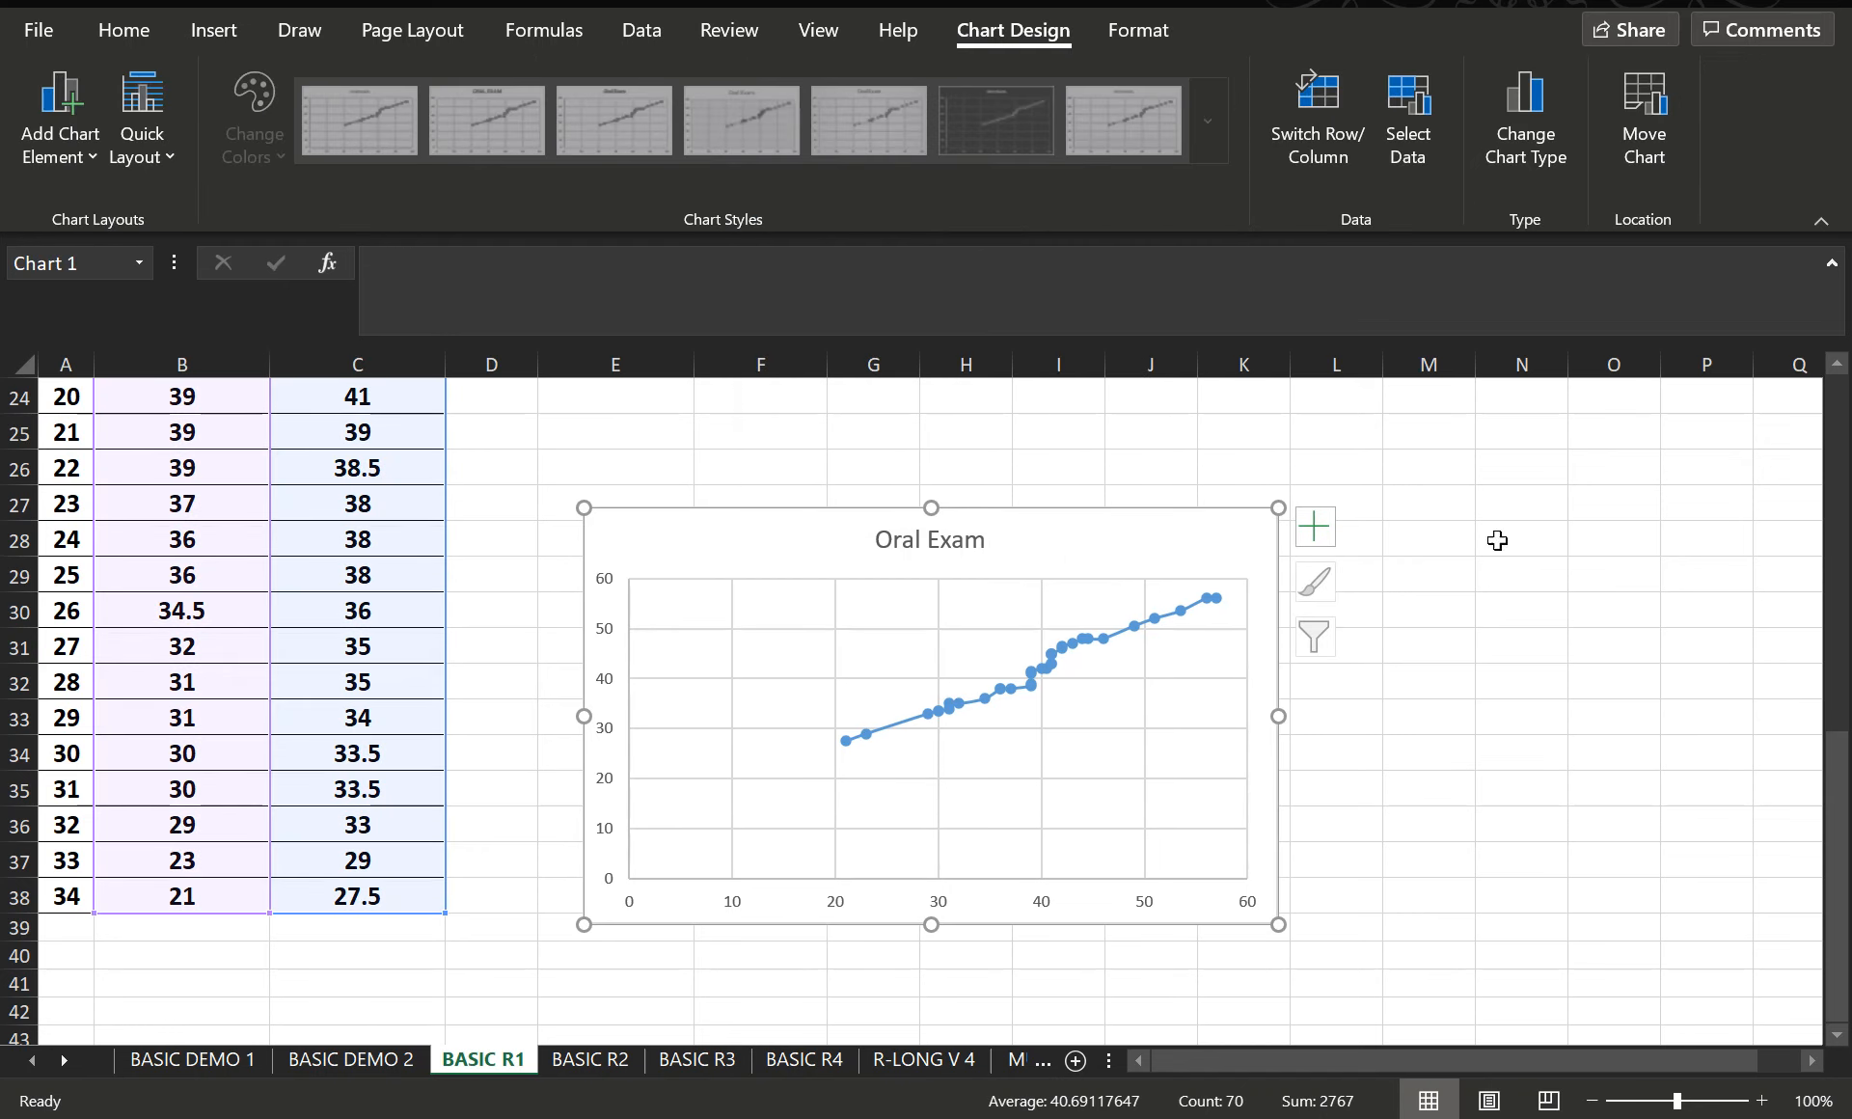
- Add axis titles and data labels to the Oral Exam scatter chart
right_click(977, 558)
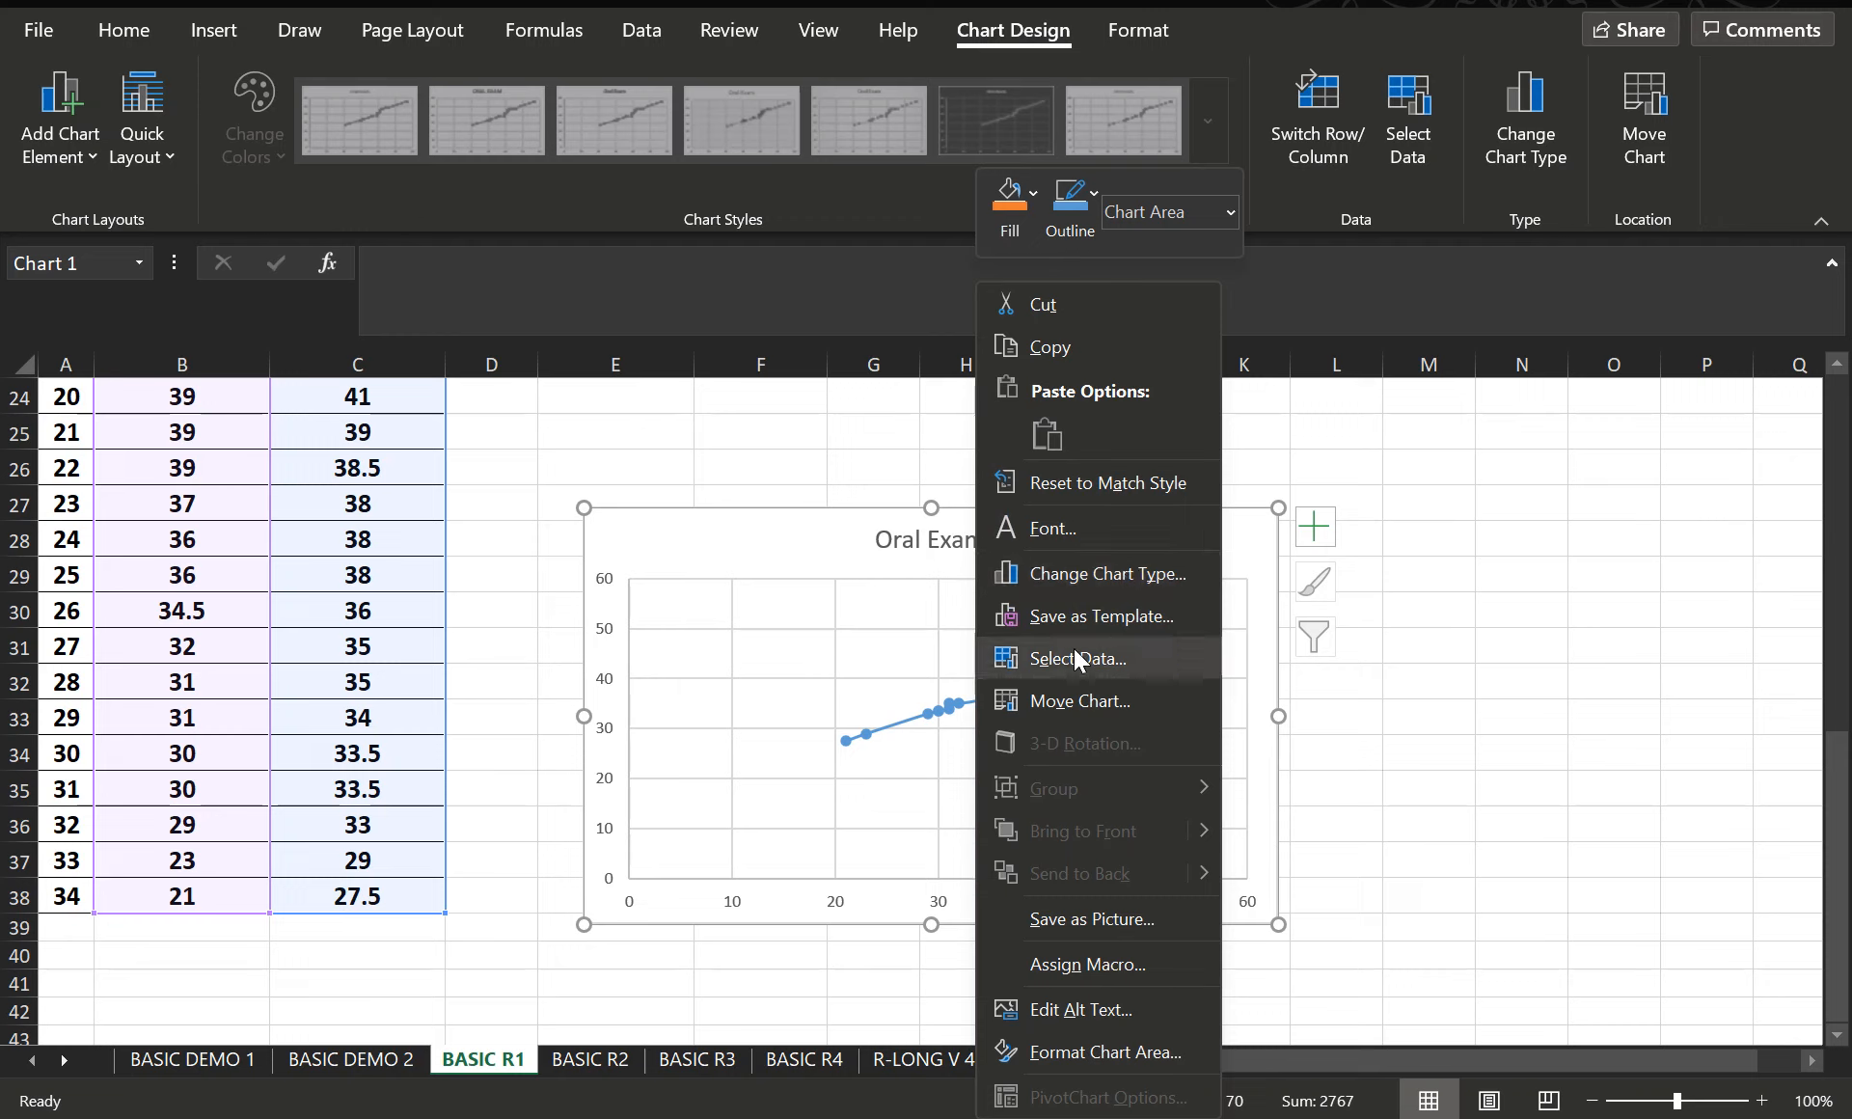
left_click(1252, 538)
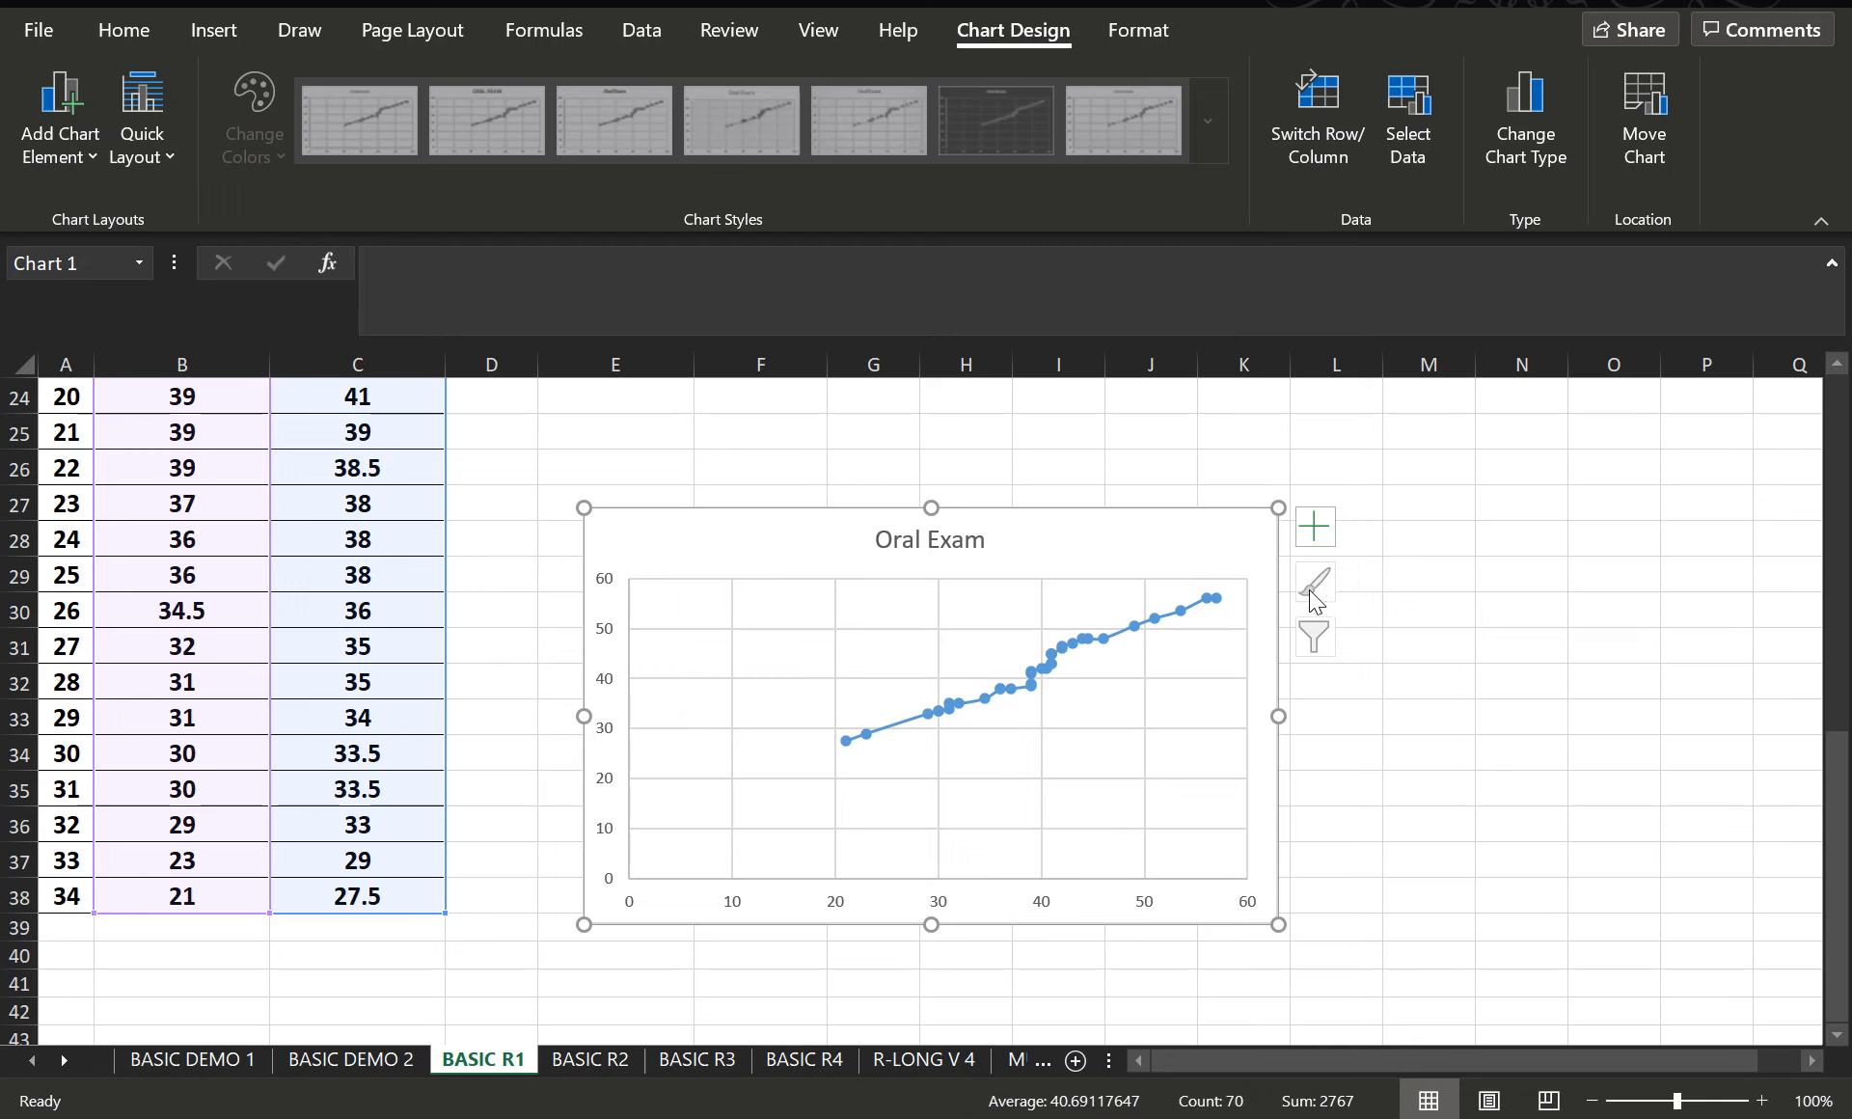
left_click(1318, 525)
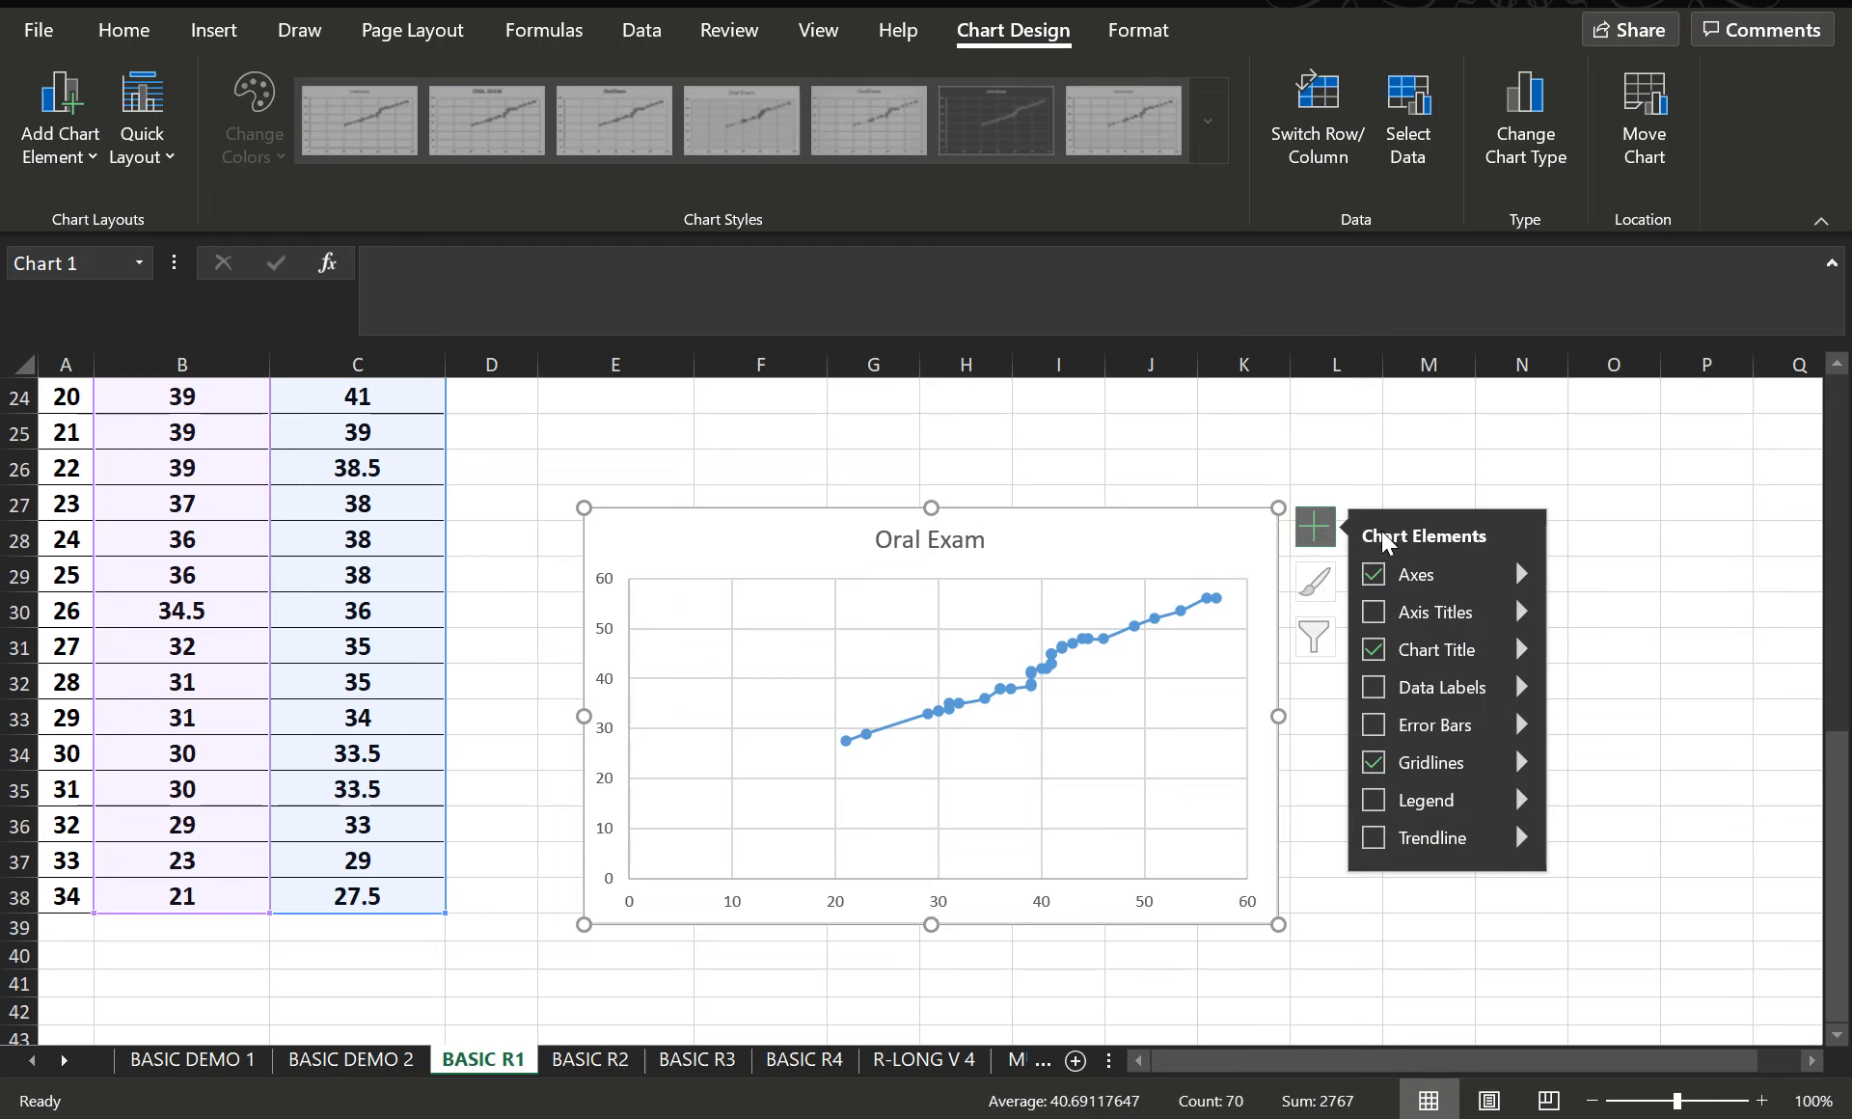
left_click(1381, 612)
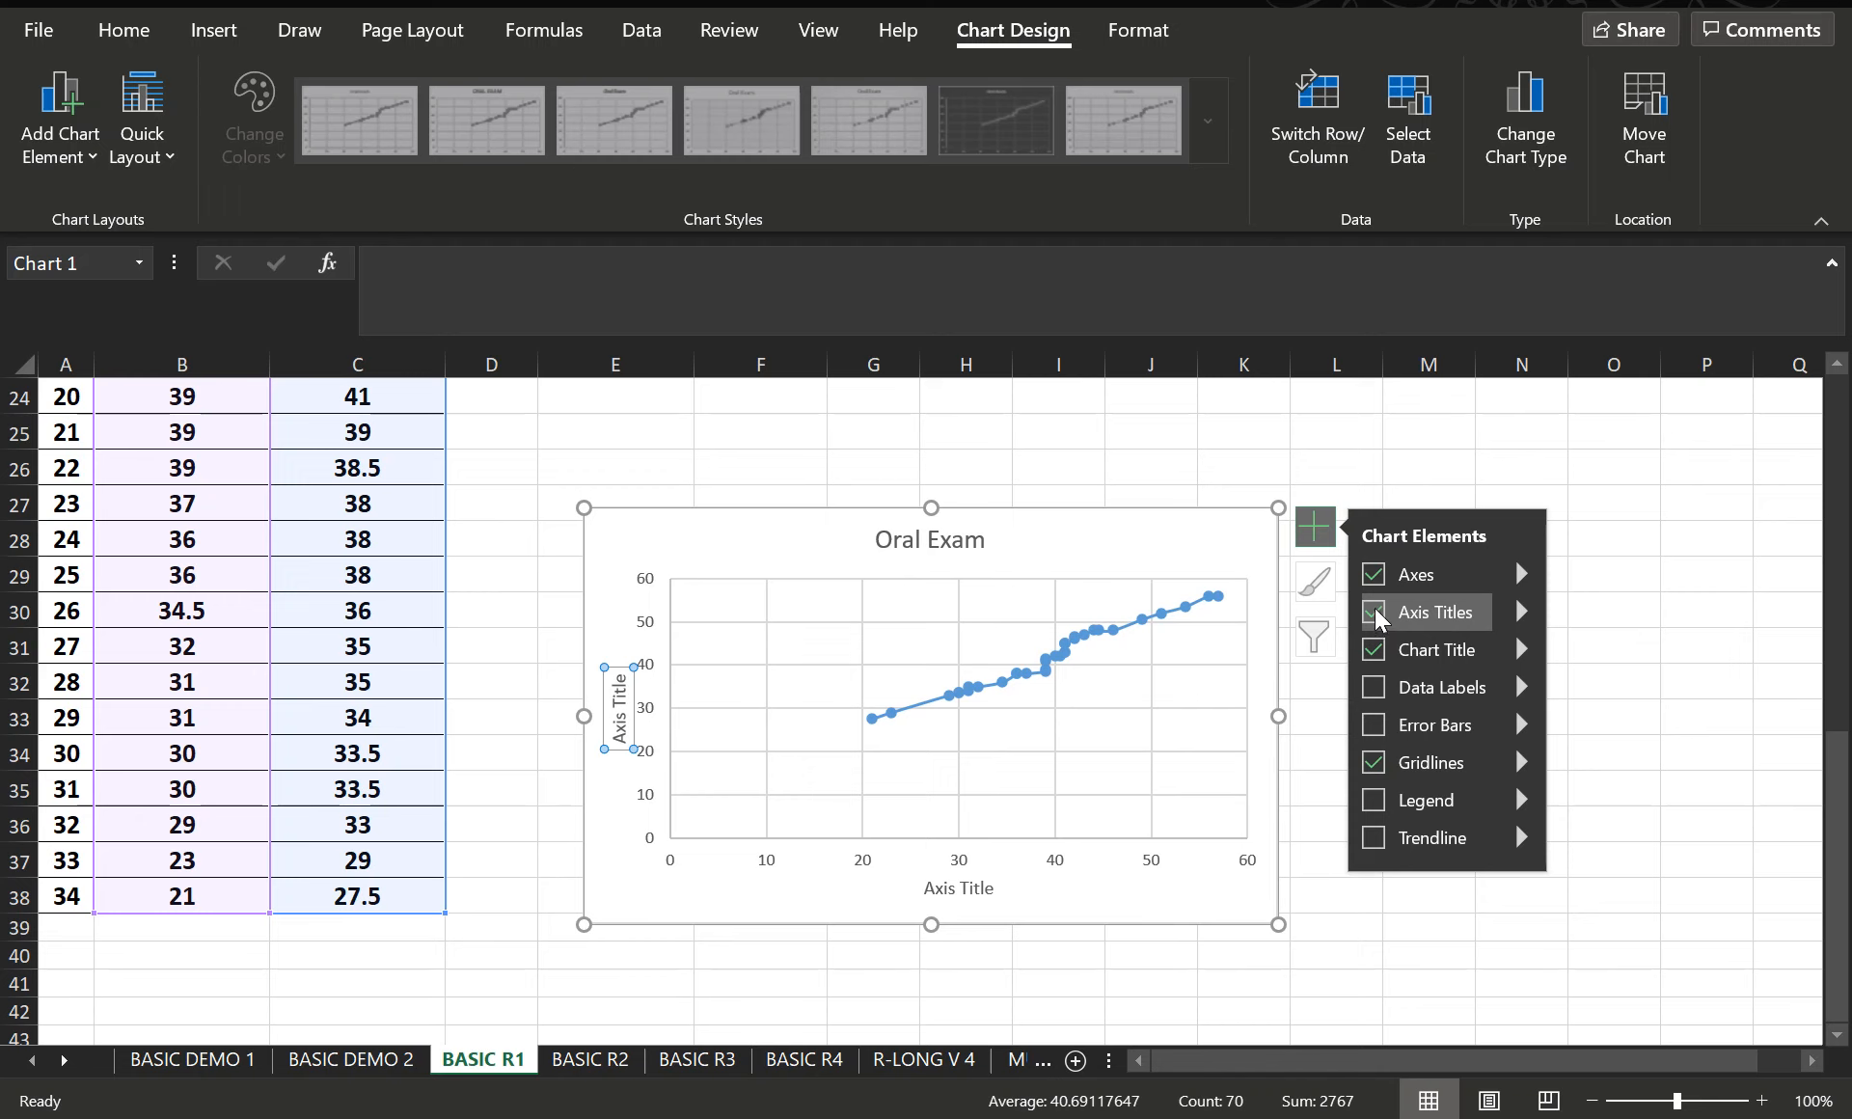
left_click(1375, 688)
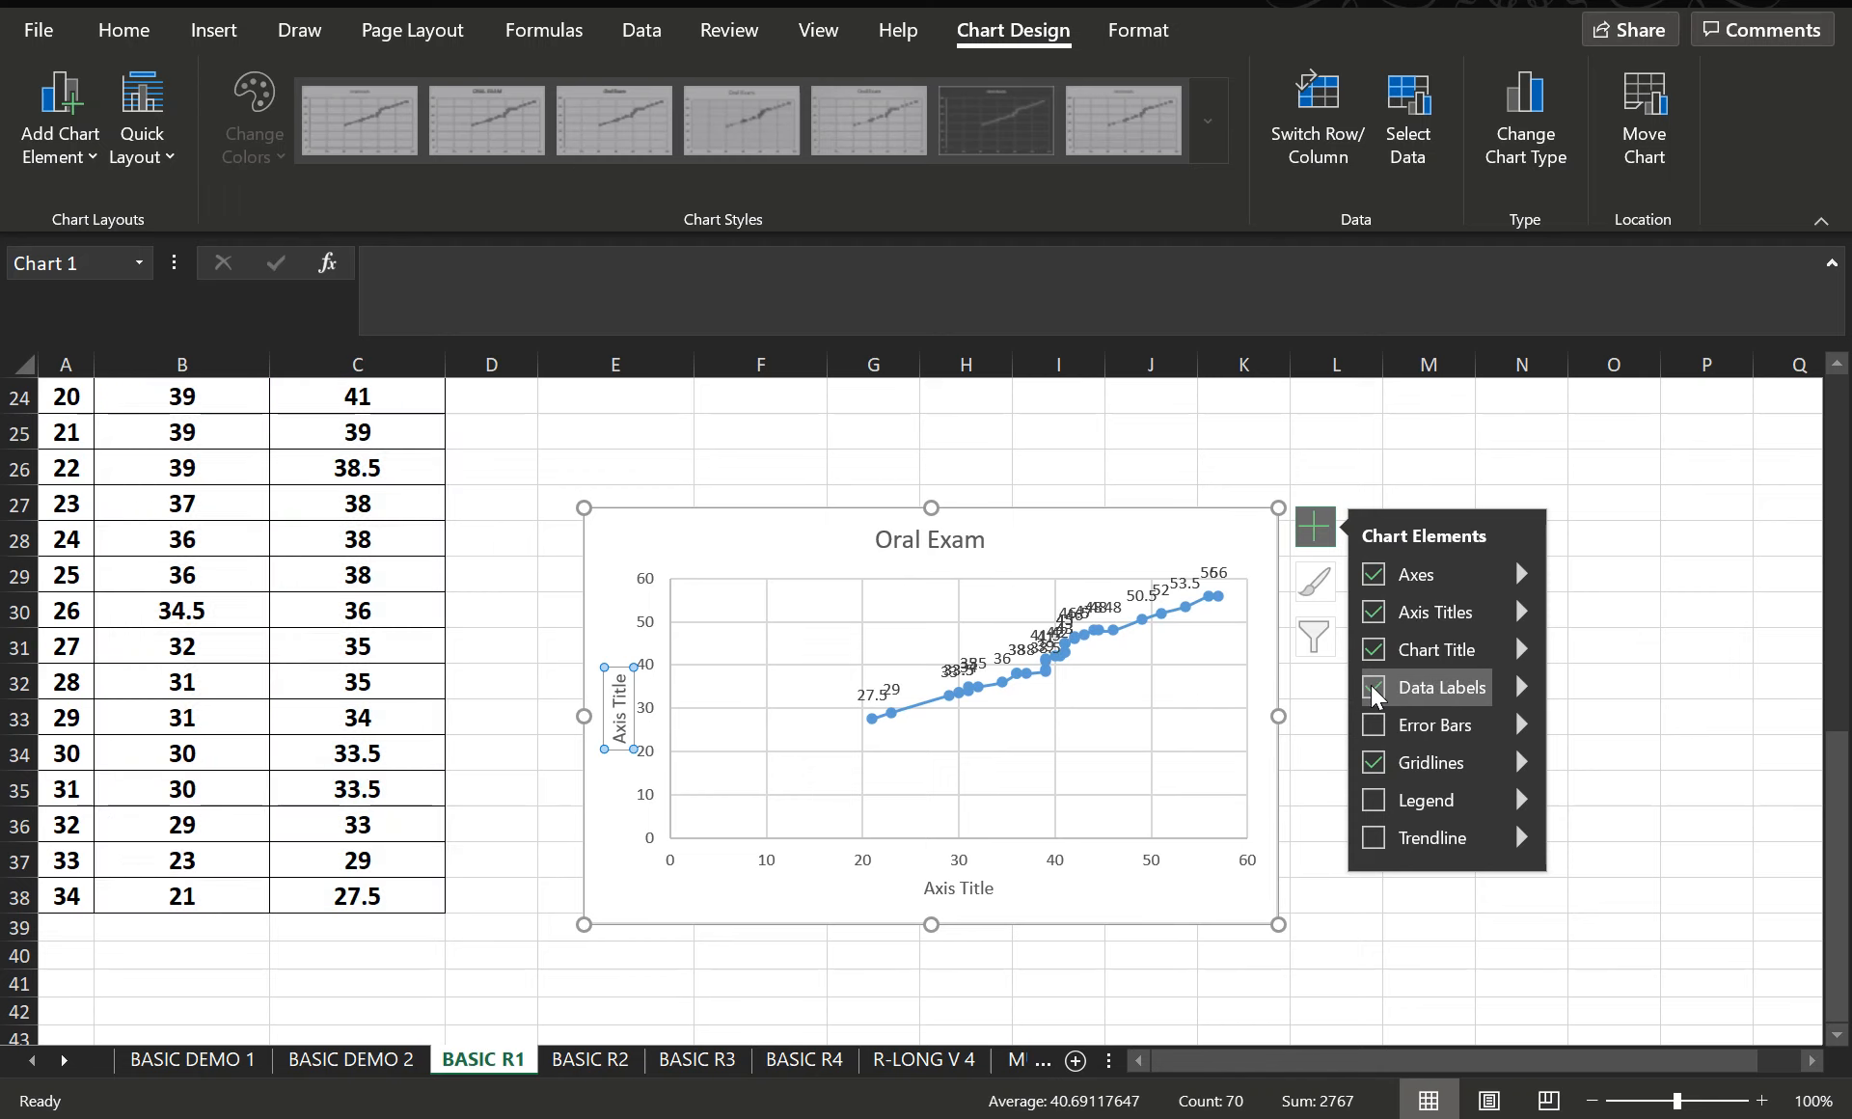
- Remove the data labels from the Oral Exam scatter chart and try out error bars without keeping them
left_click(1374, 688)
left_click(1376, 726)
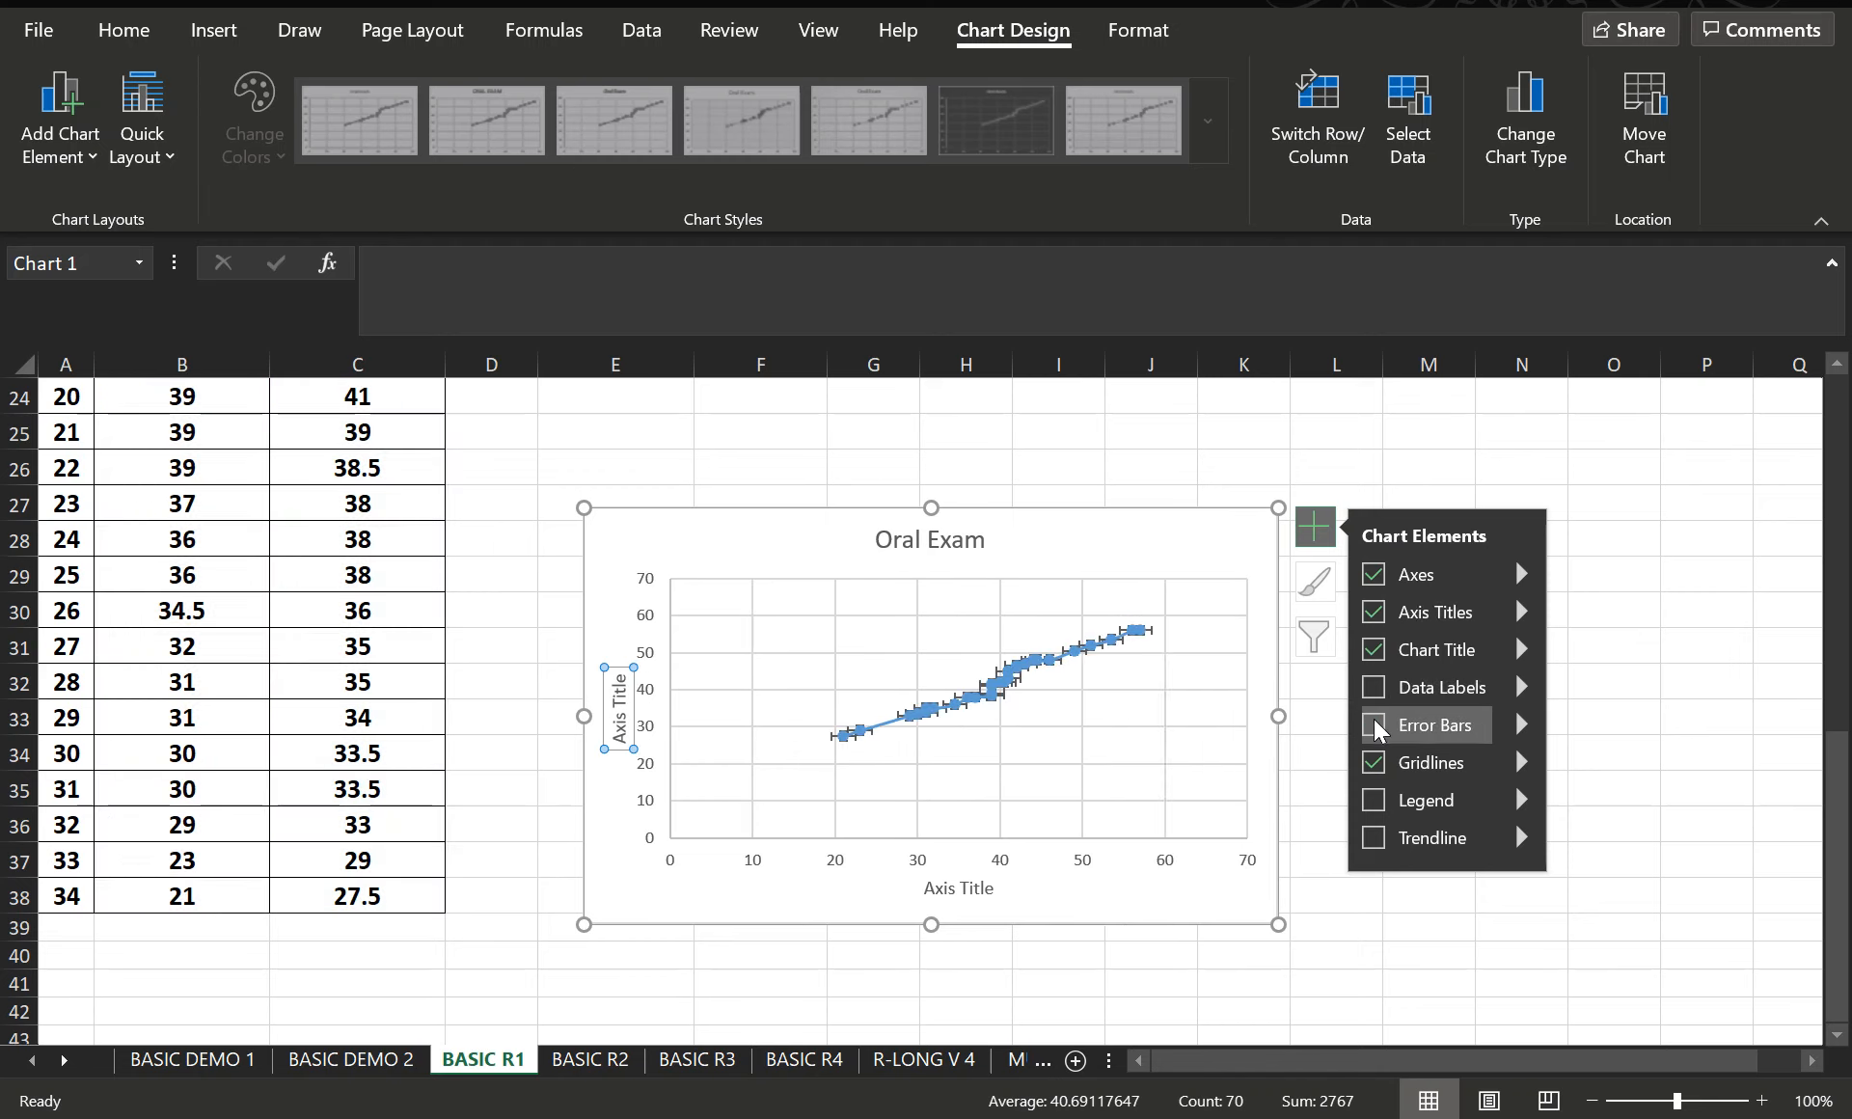
left_click(1375, 726)
left_click(1374, 800)
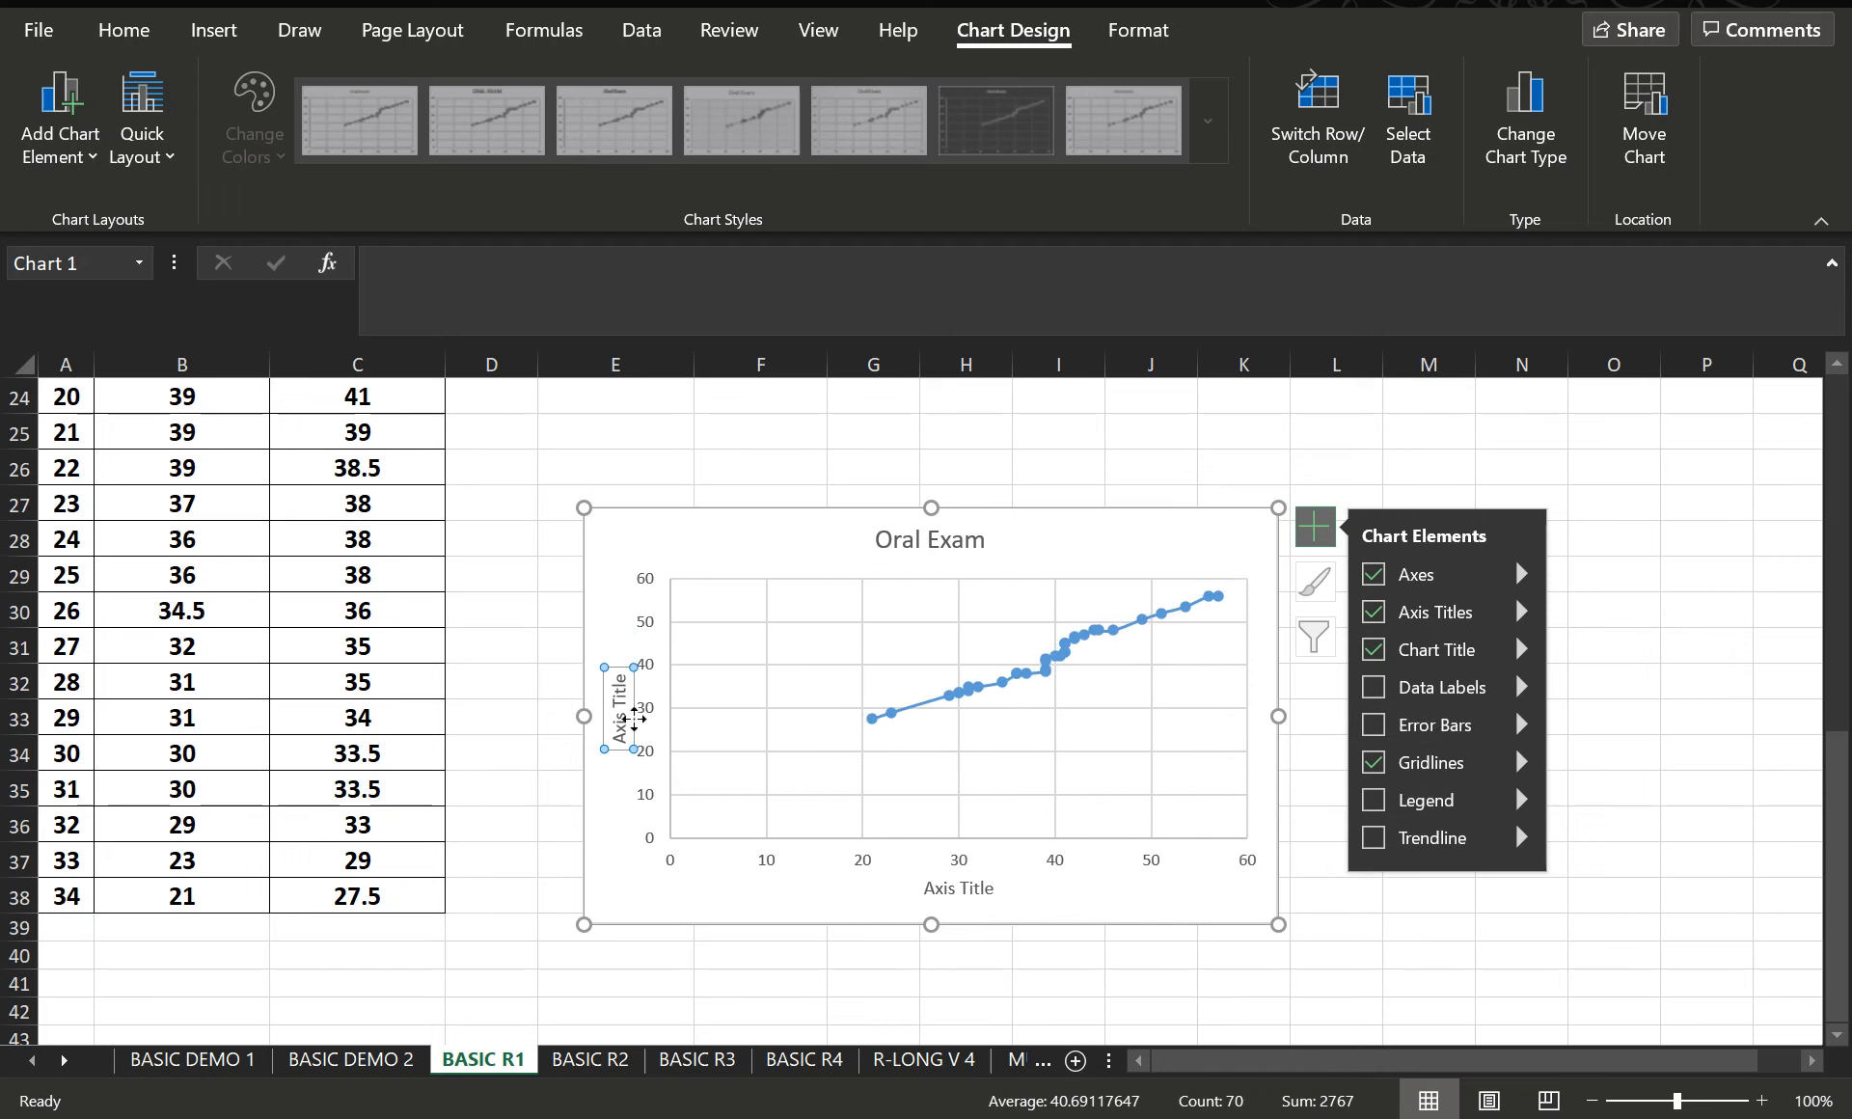
- Set the chart's vertical axis title to "Oral Exam"
left_click(621, 714)
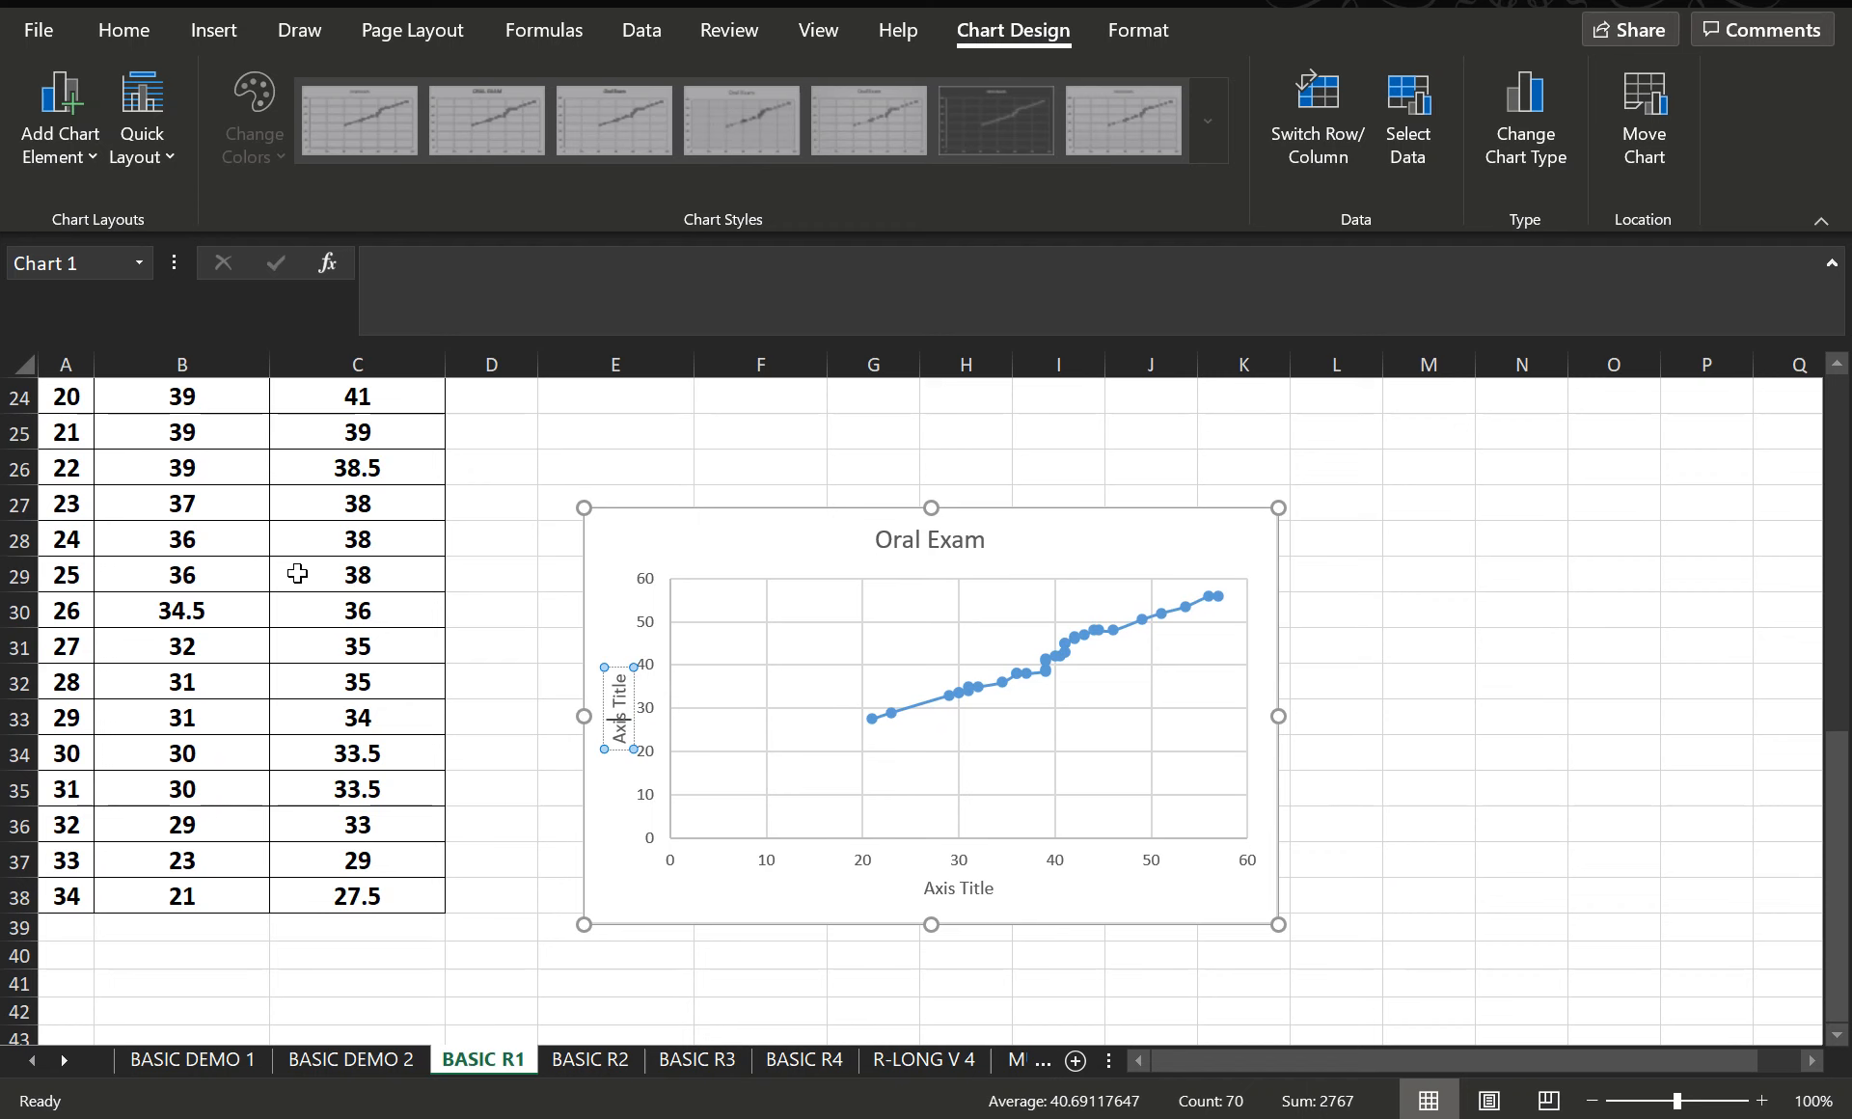
scroll(307, 578, "up", 5)
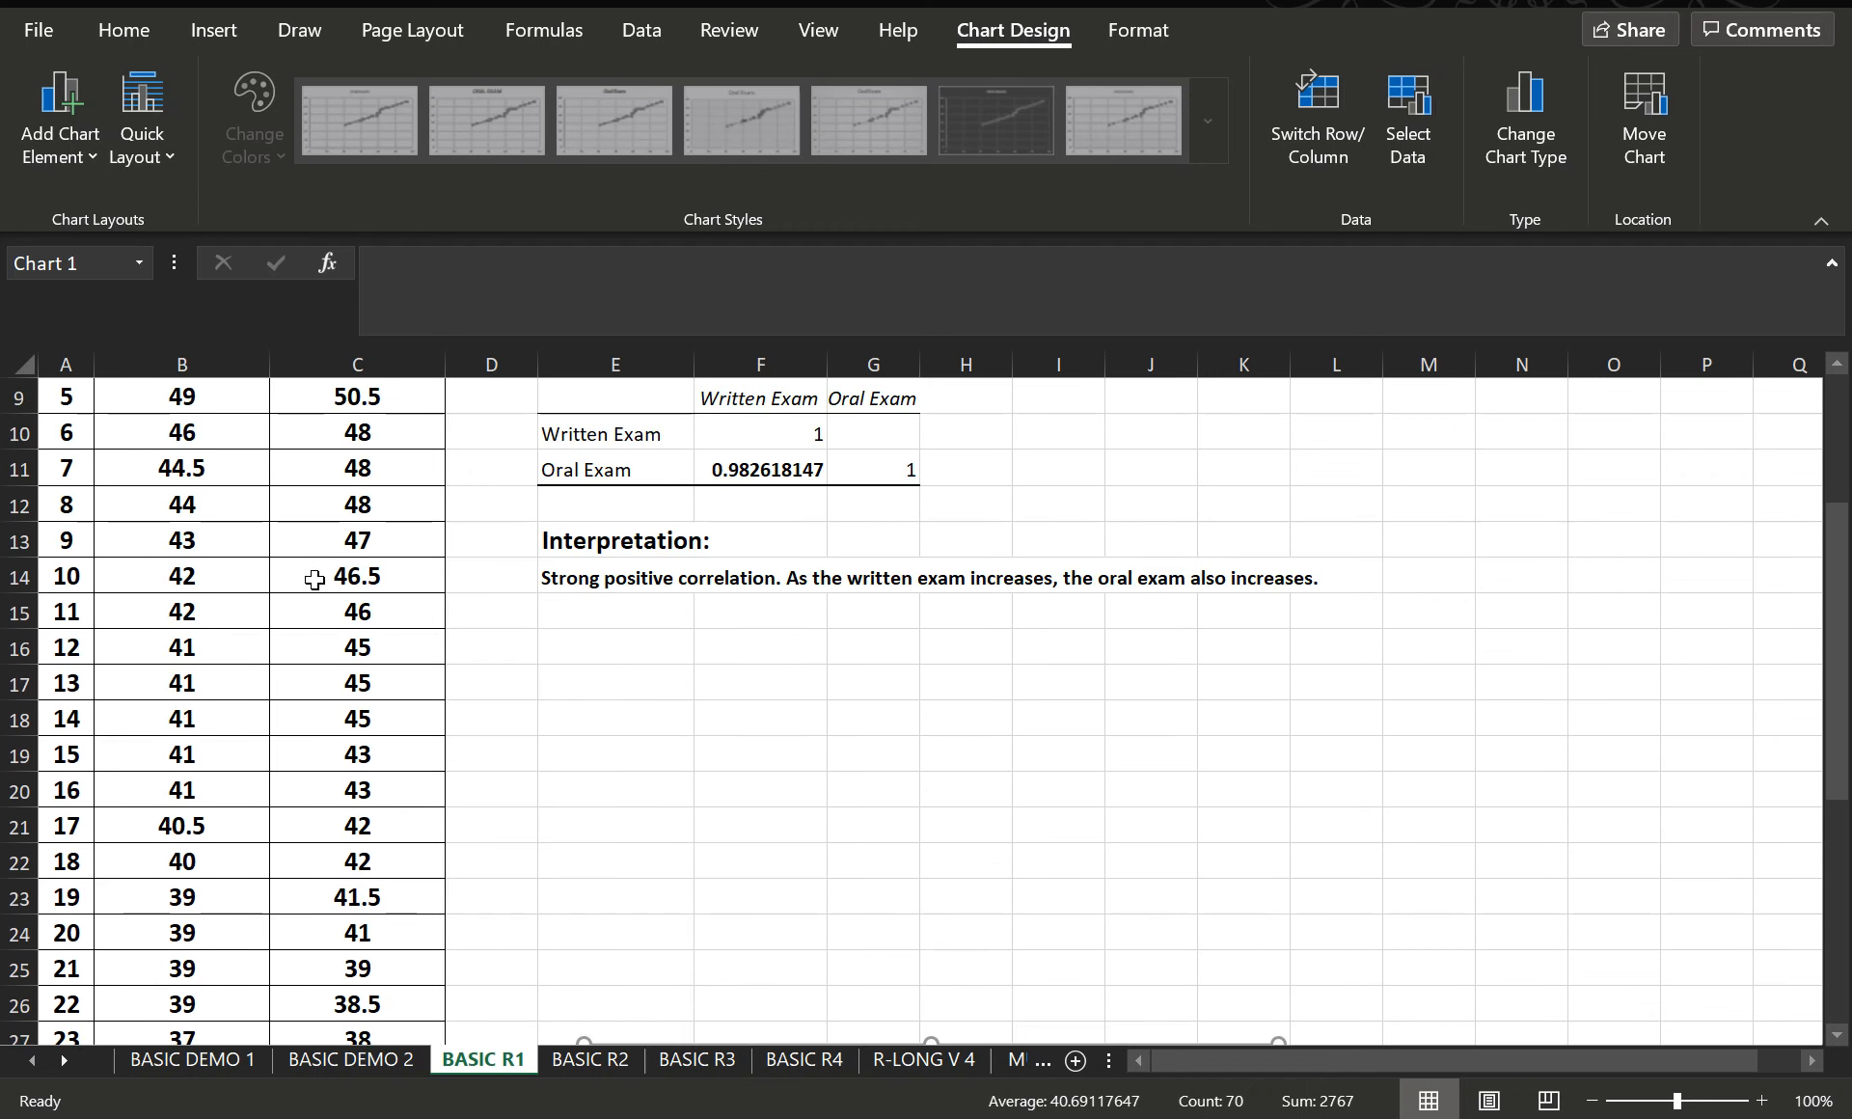
scroll(314, 585, "up", 2)
scroll(321, 593, "down", 6)
key("ctrl+a")
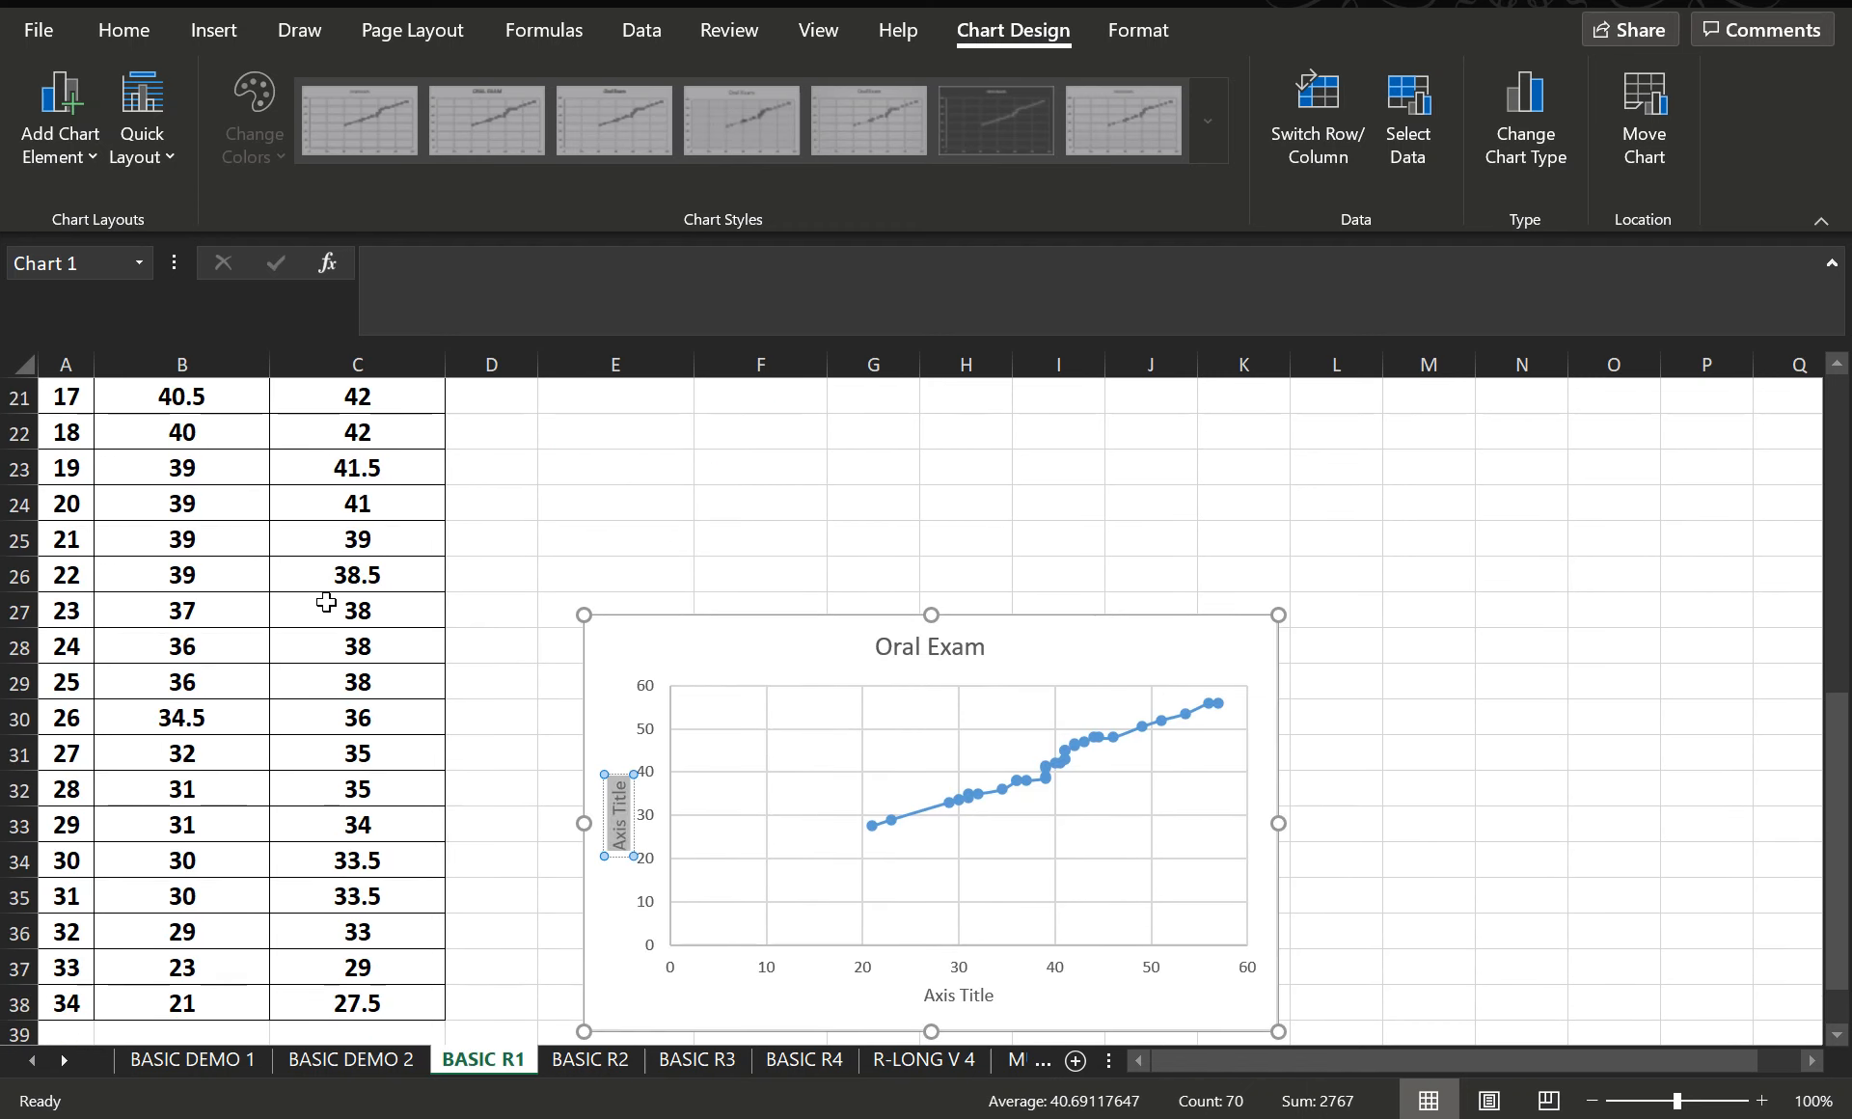
type("Oral Exam")
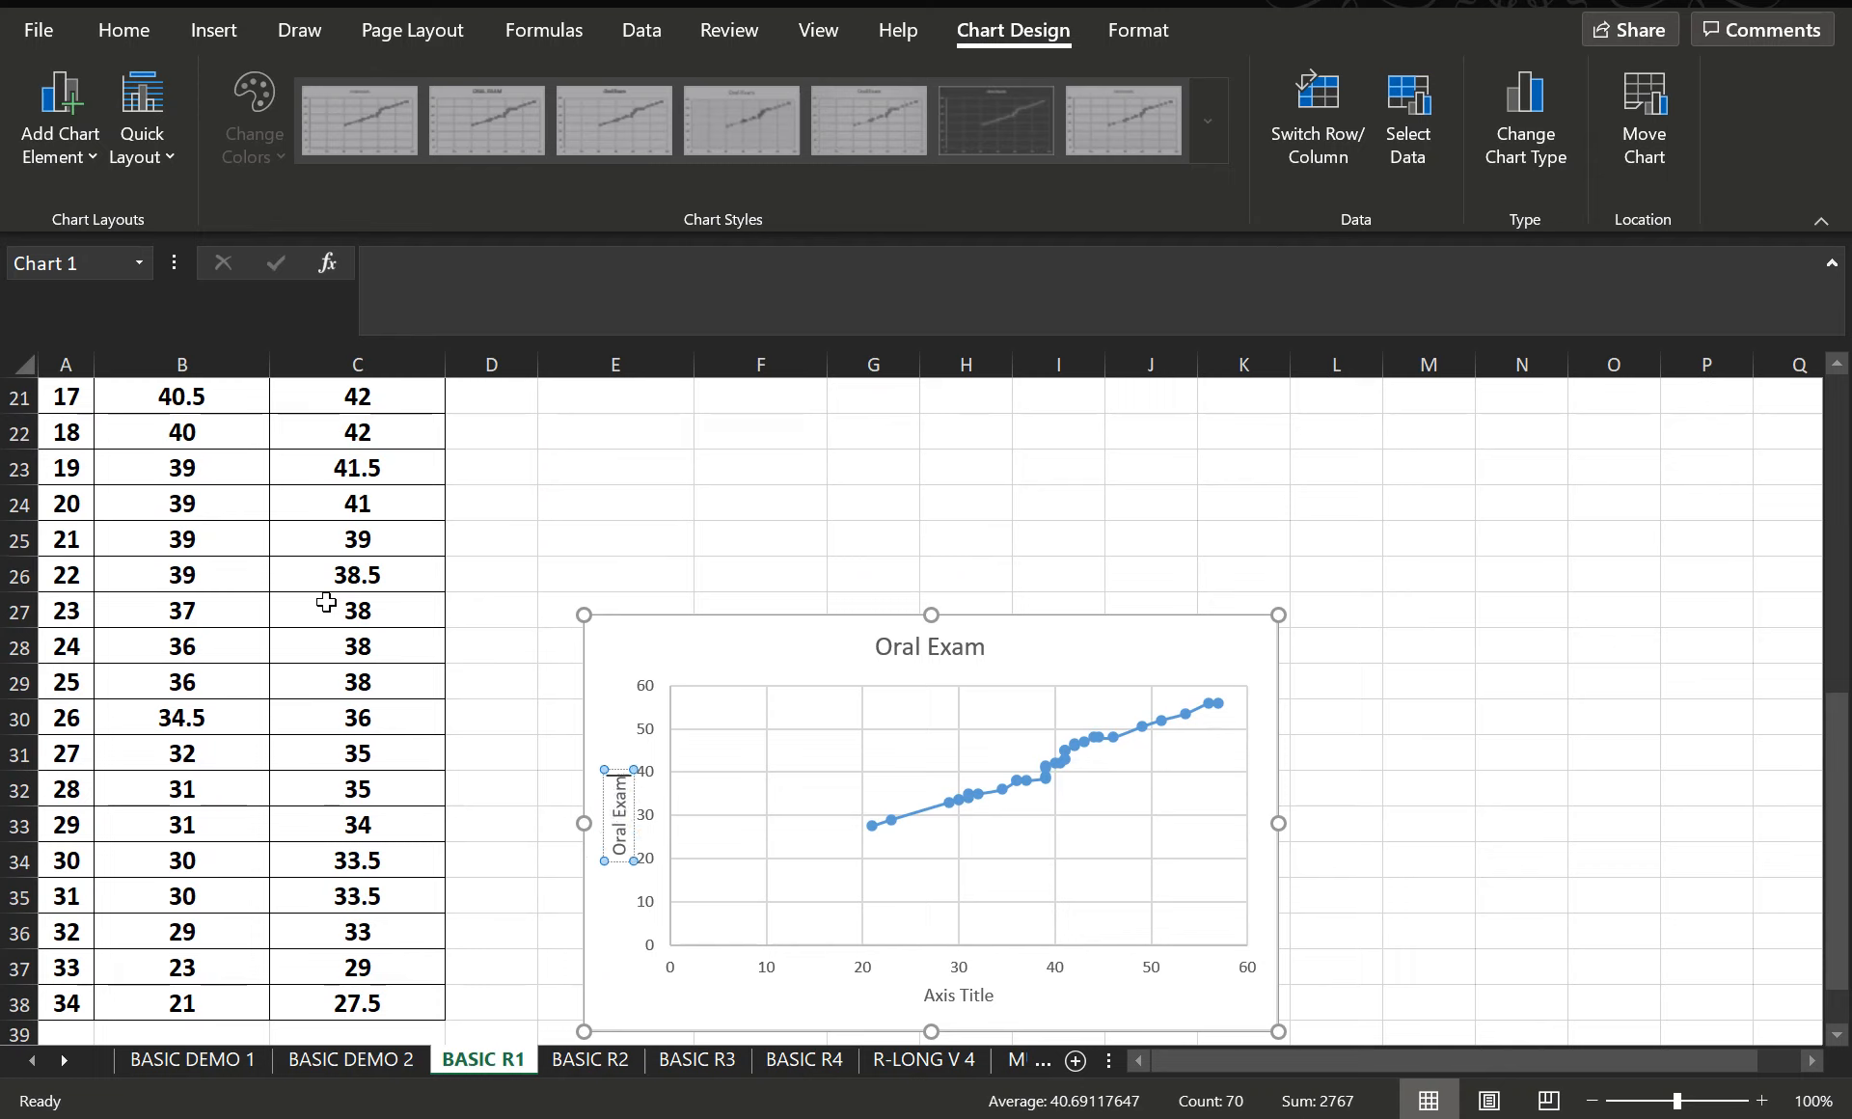
- Set the chart's horizontal axis title to "Written Exam"
left_click(966, 997)
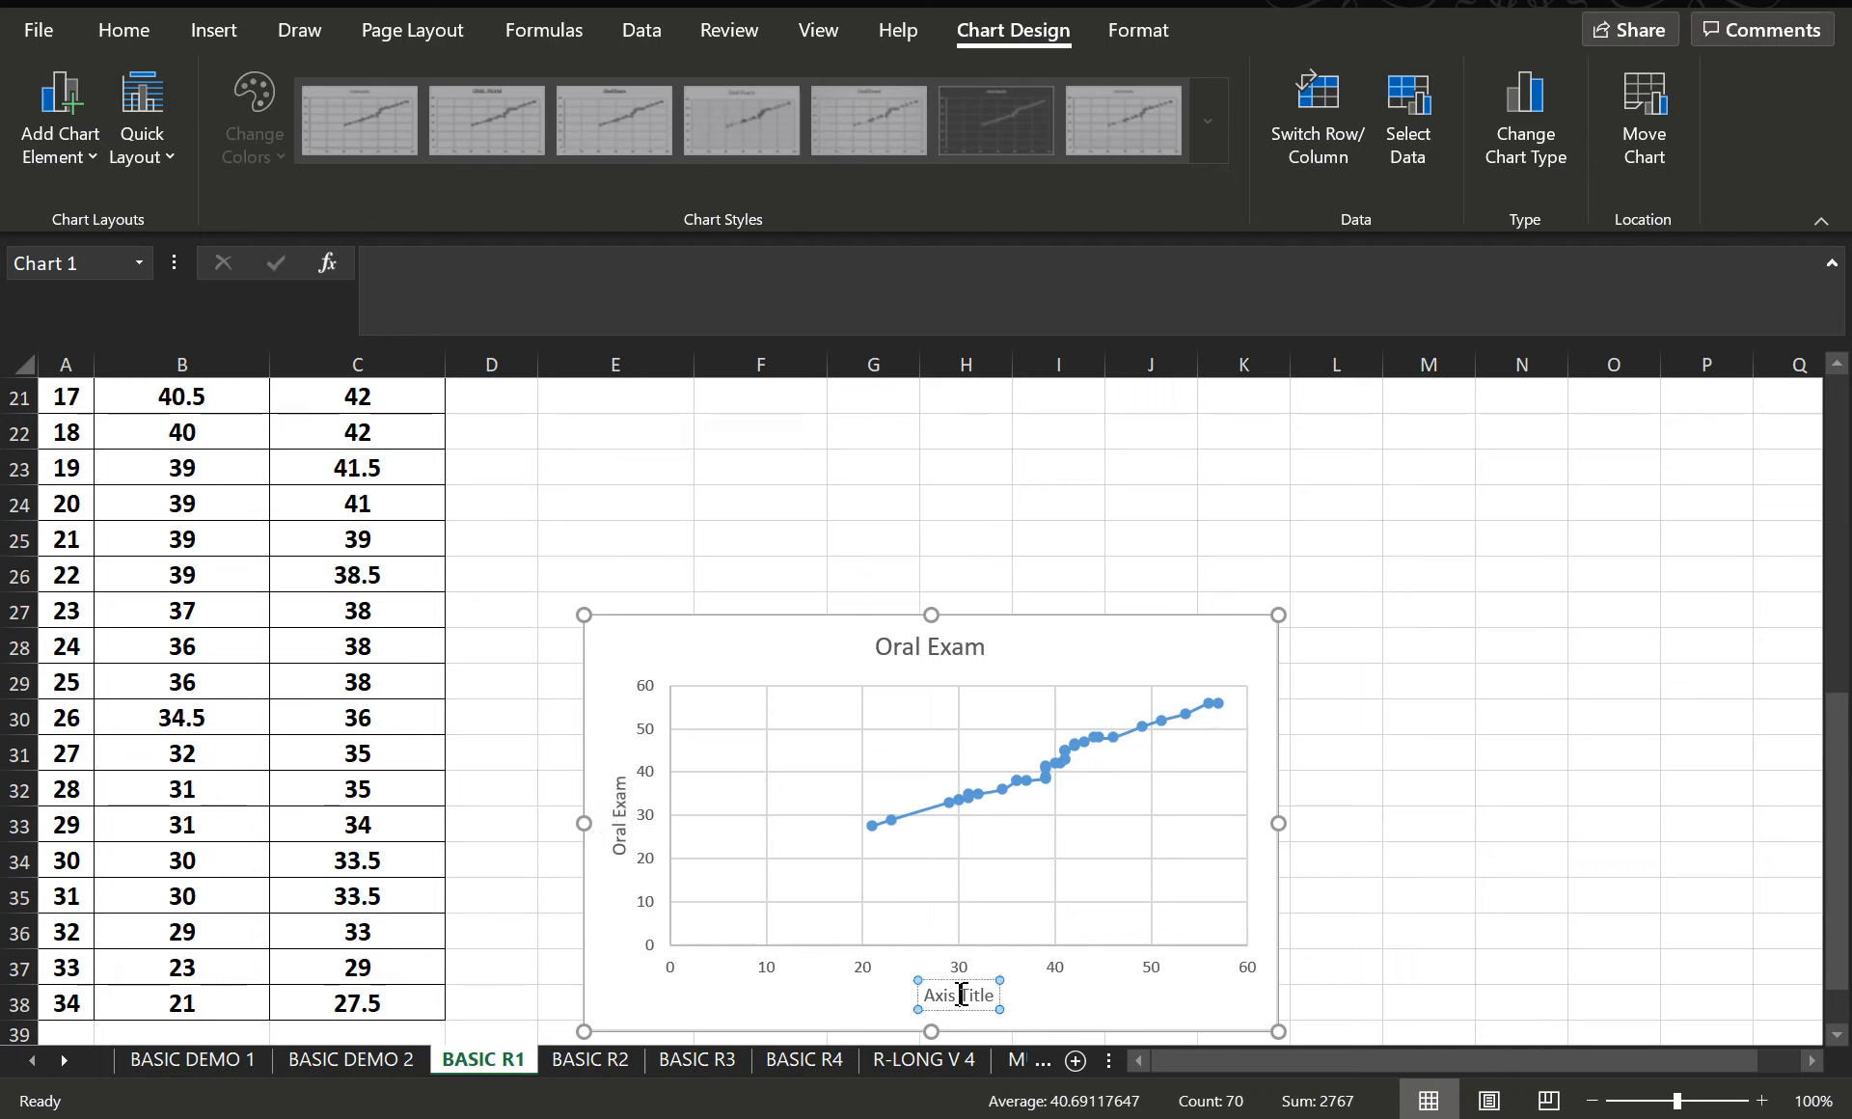
type("A")
key("BackSpace")
key("BackSpace")
key("BackSpace")
key("BackSpace")
key("BackSpace")
key("BackSpace")
key("Delete")
key("Delete")
key("Delete")
key("Delete")
key("Delete")
type("Writte")
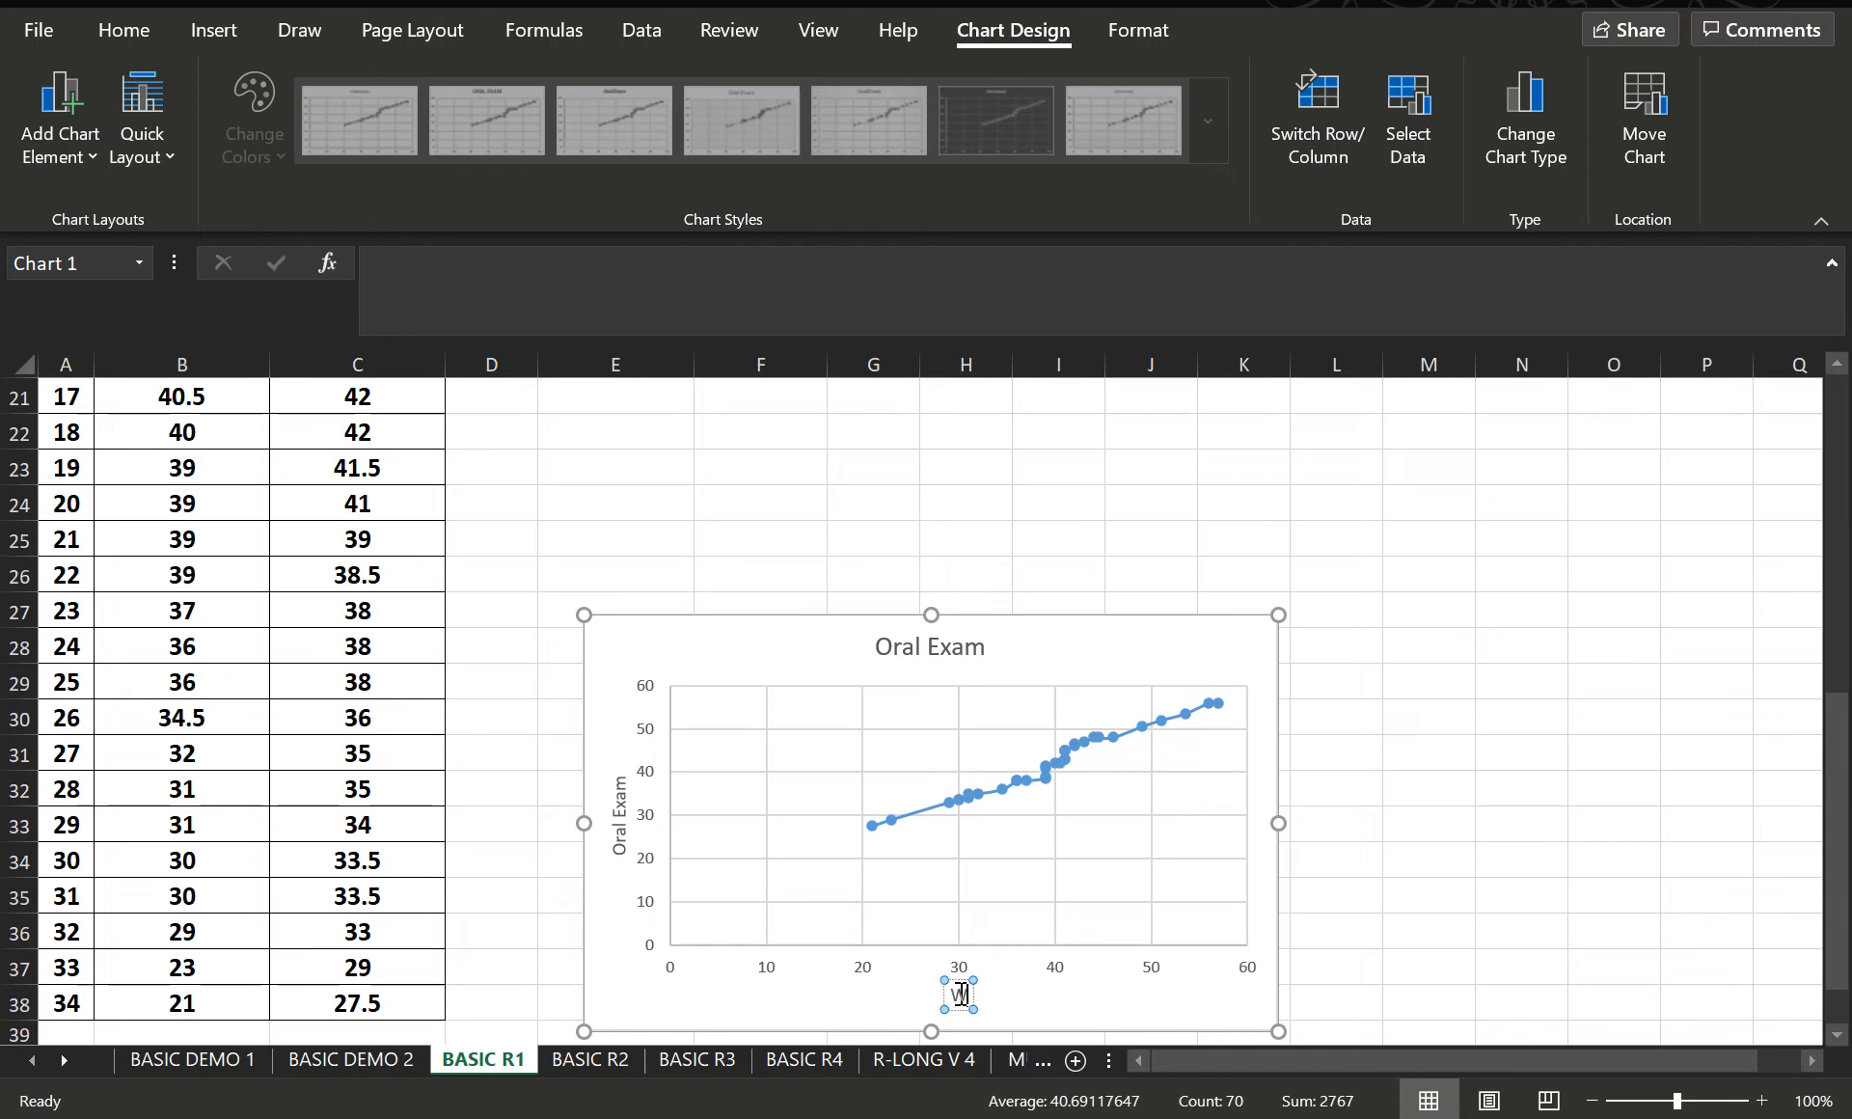
key("BackSpace")
key("BackSpace")
key("BackSpace")
type("tten Exam")
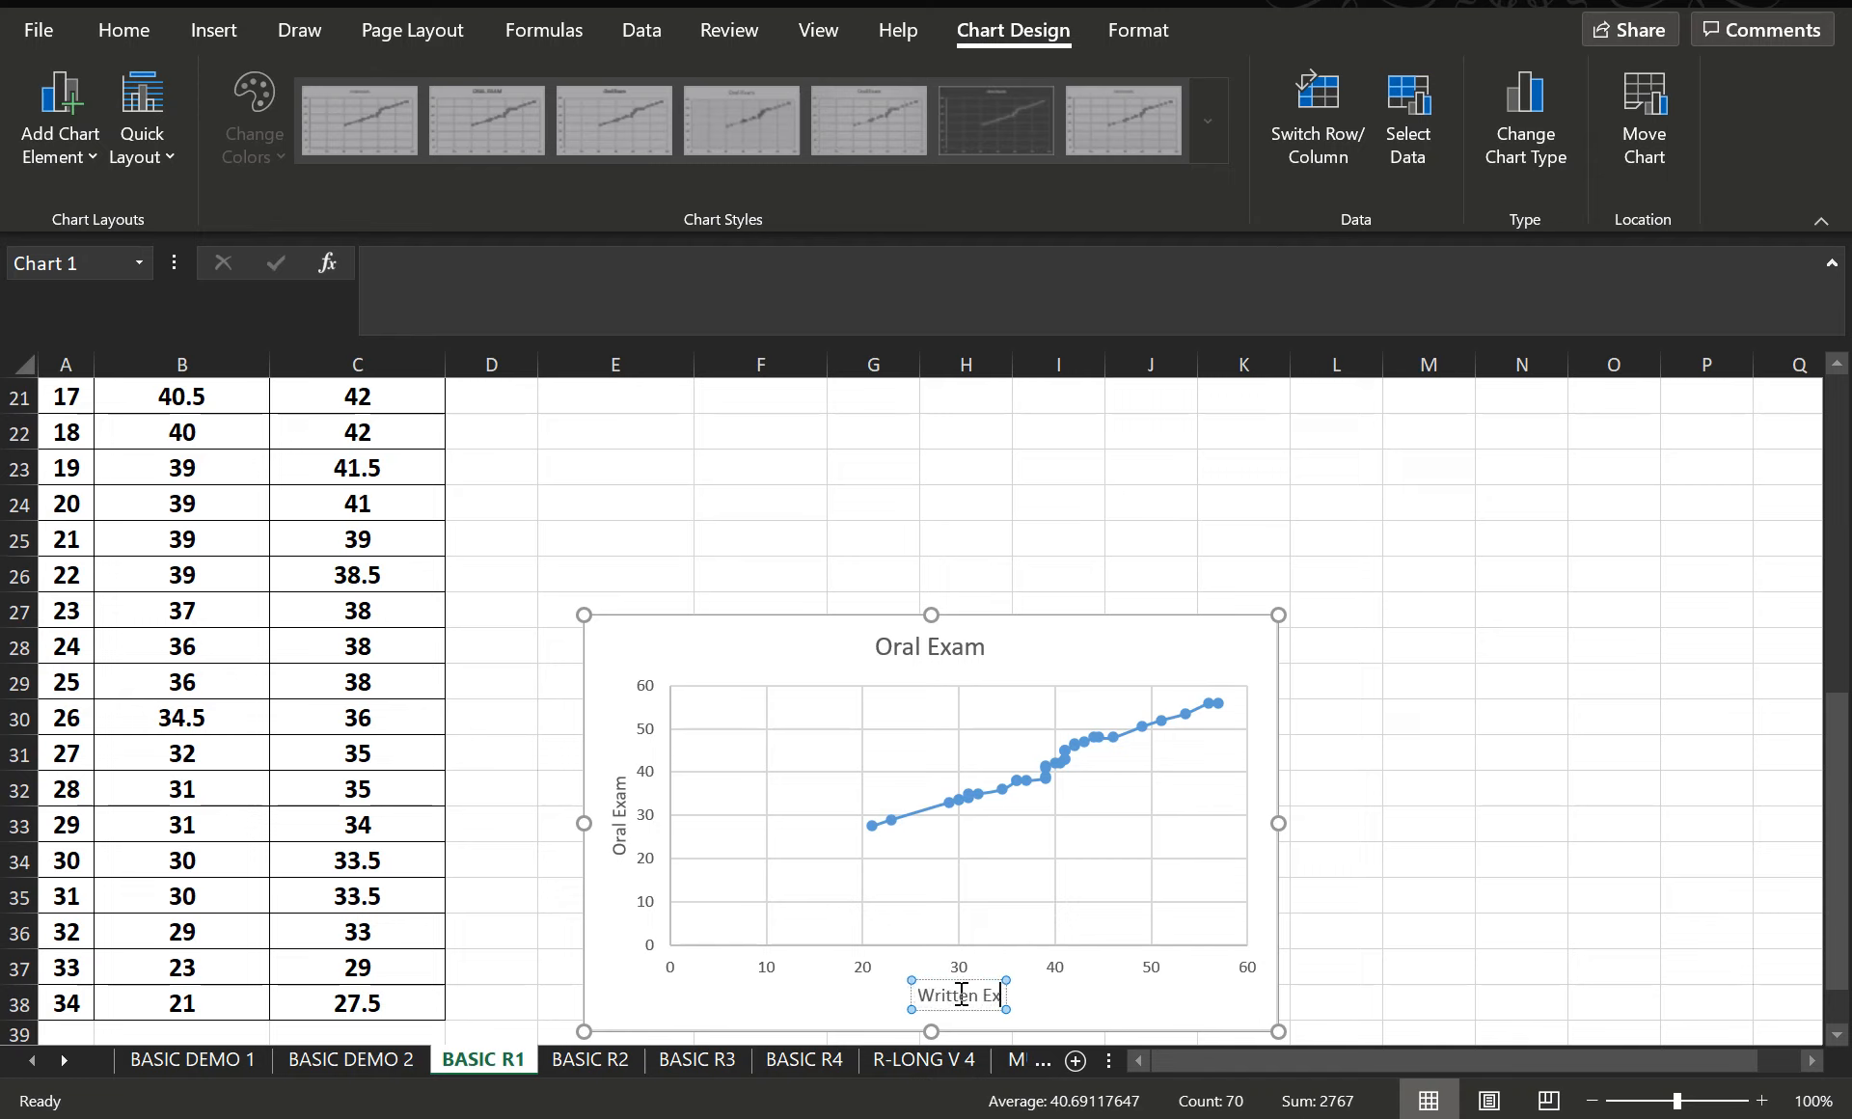
- Change the chart title to "English Exam" and deselect the chart
left_click(959, 652)
scroll(1017, 550, "up", 7)
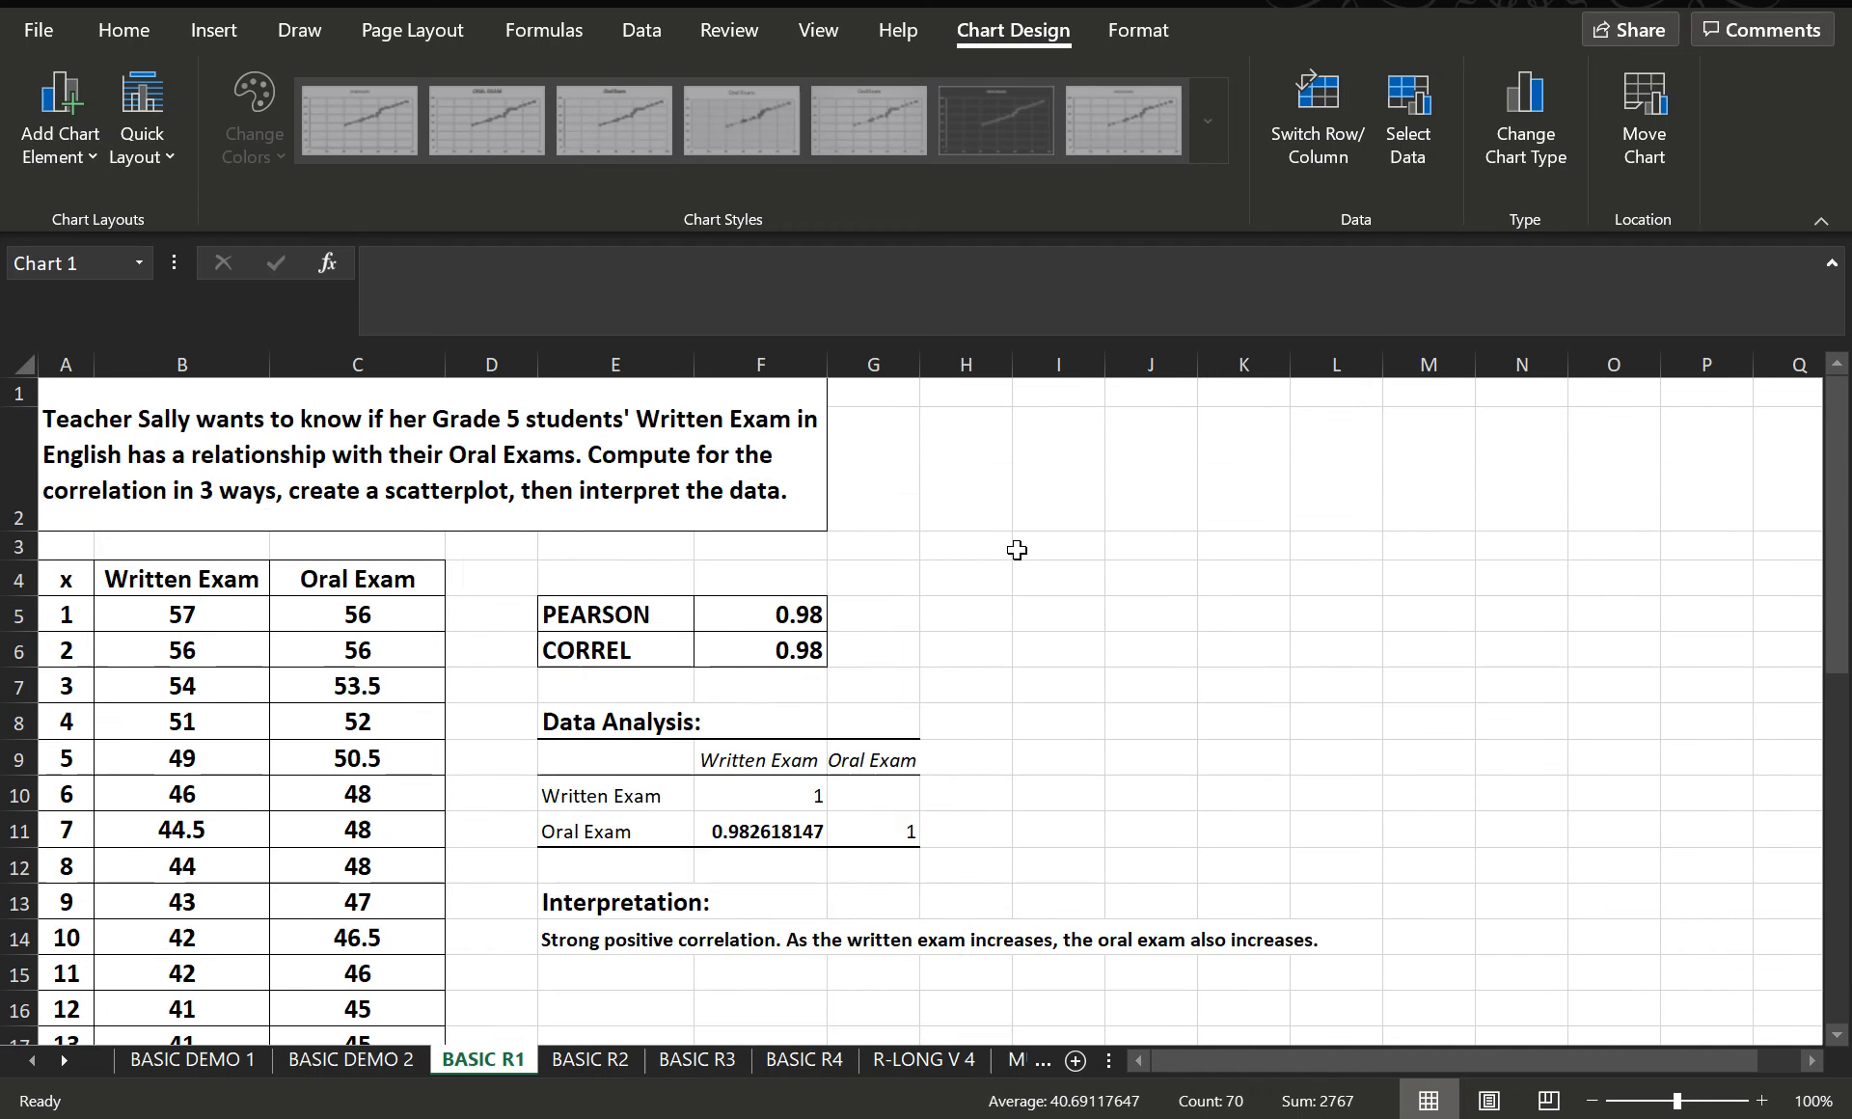
scroll(1036, 564, "down", 5)
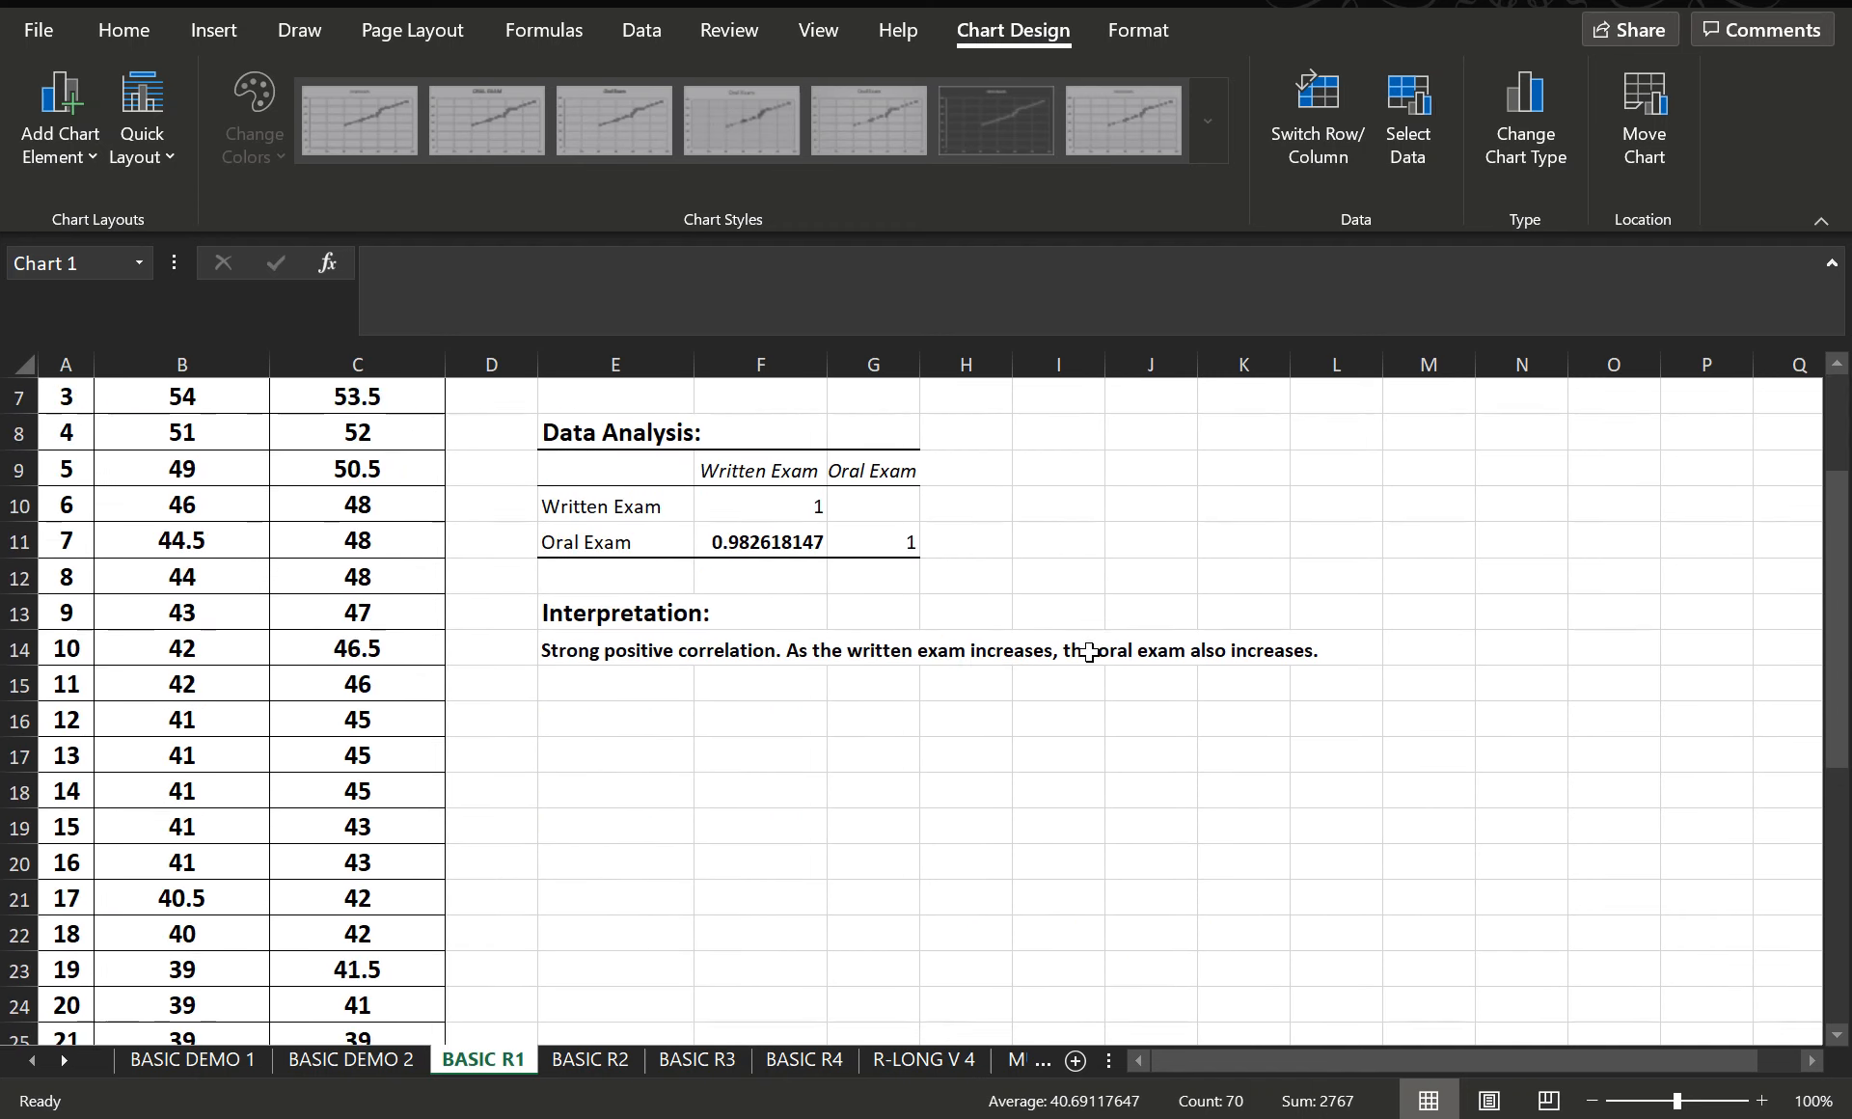
left_click_drag(919, 818, 865, 823)
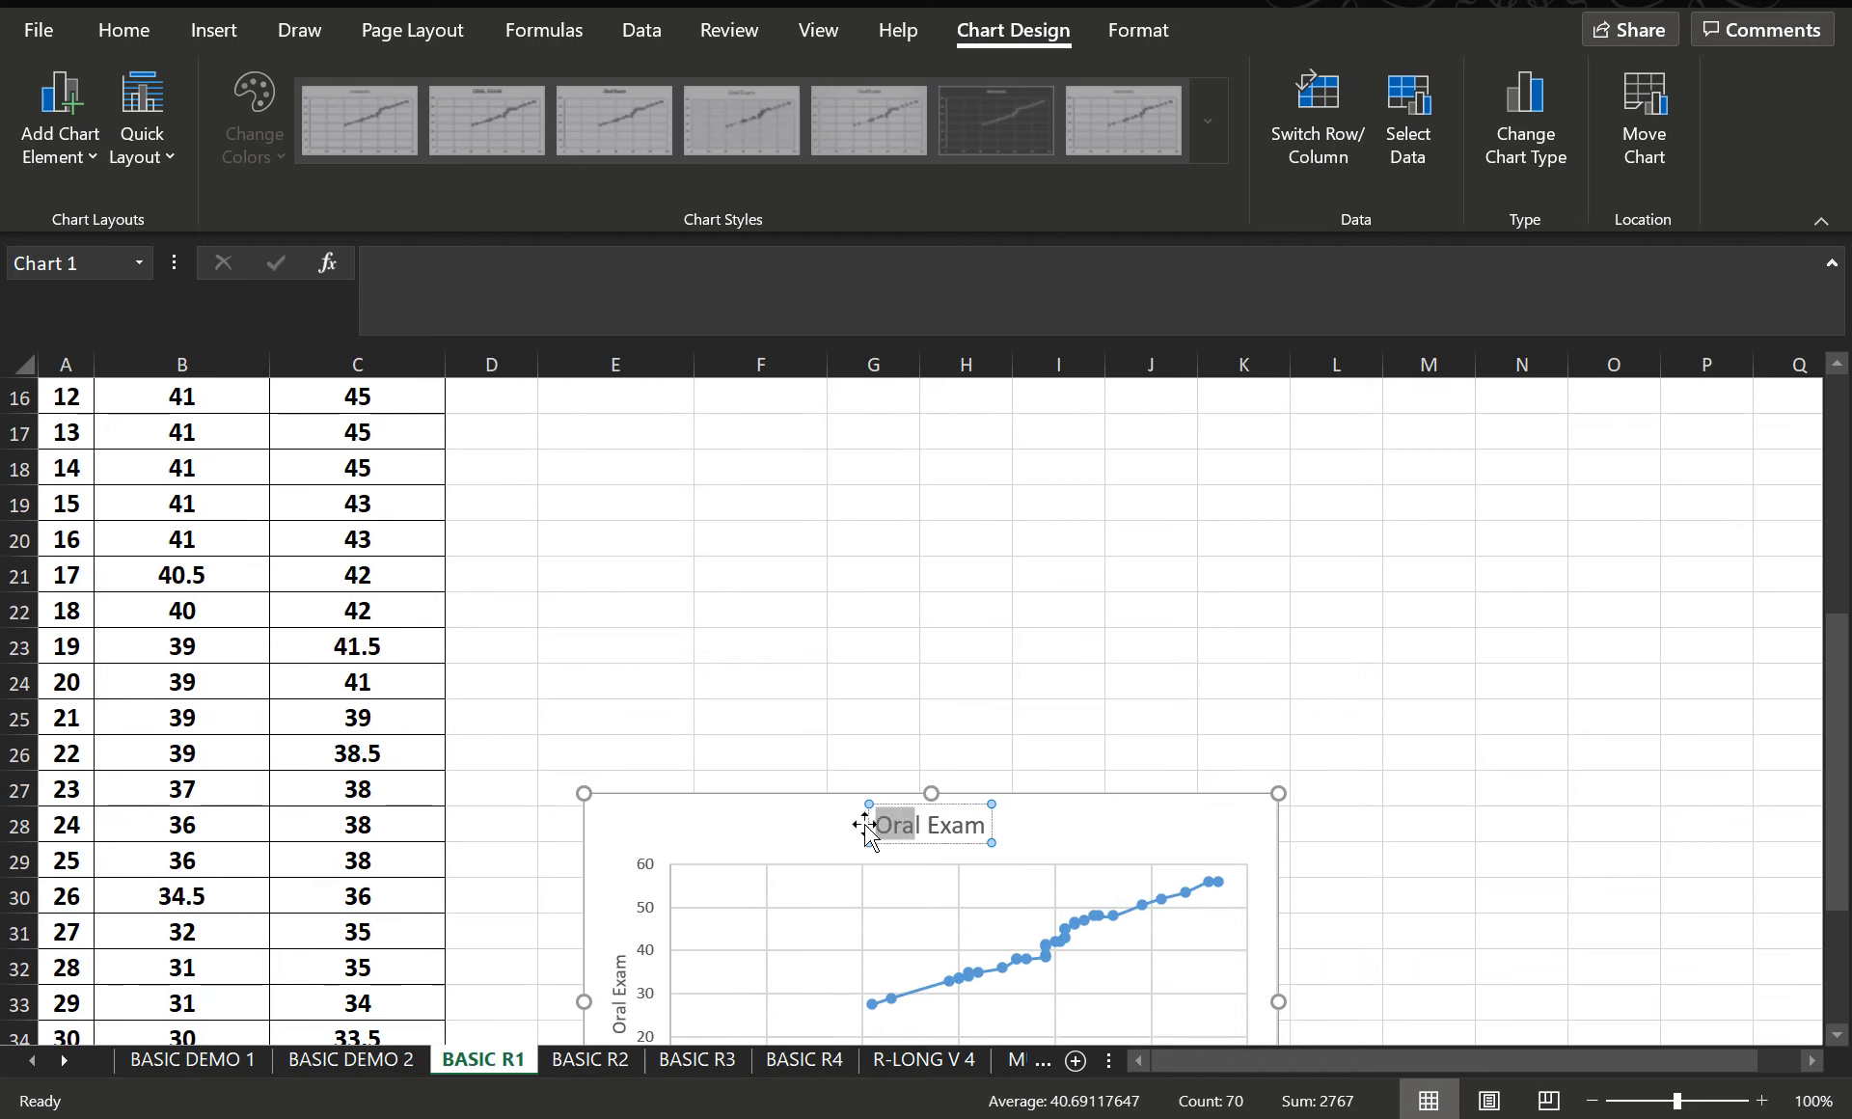
key("BackSpace")
type("English")
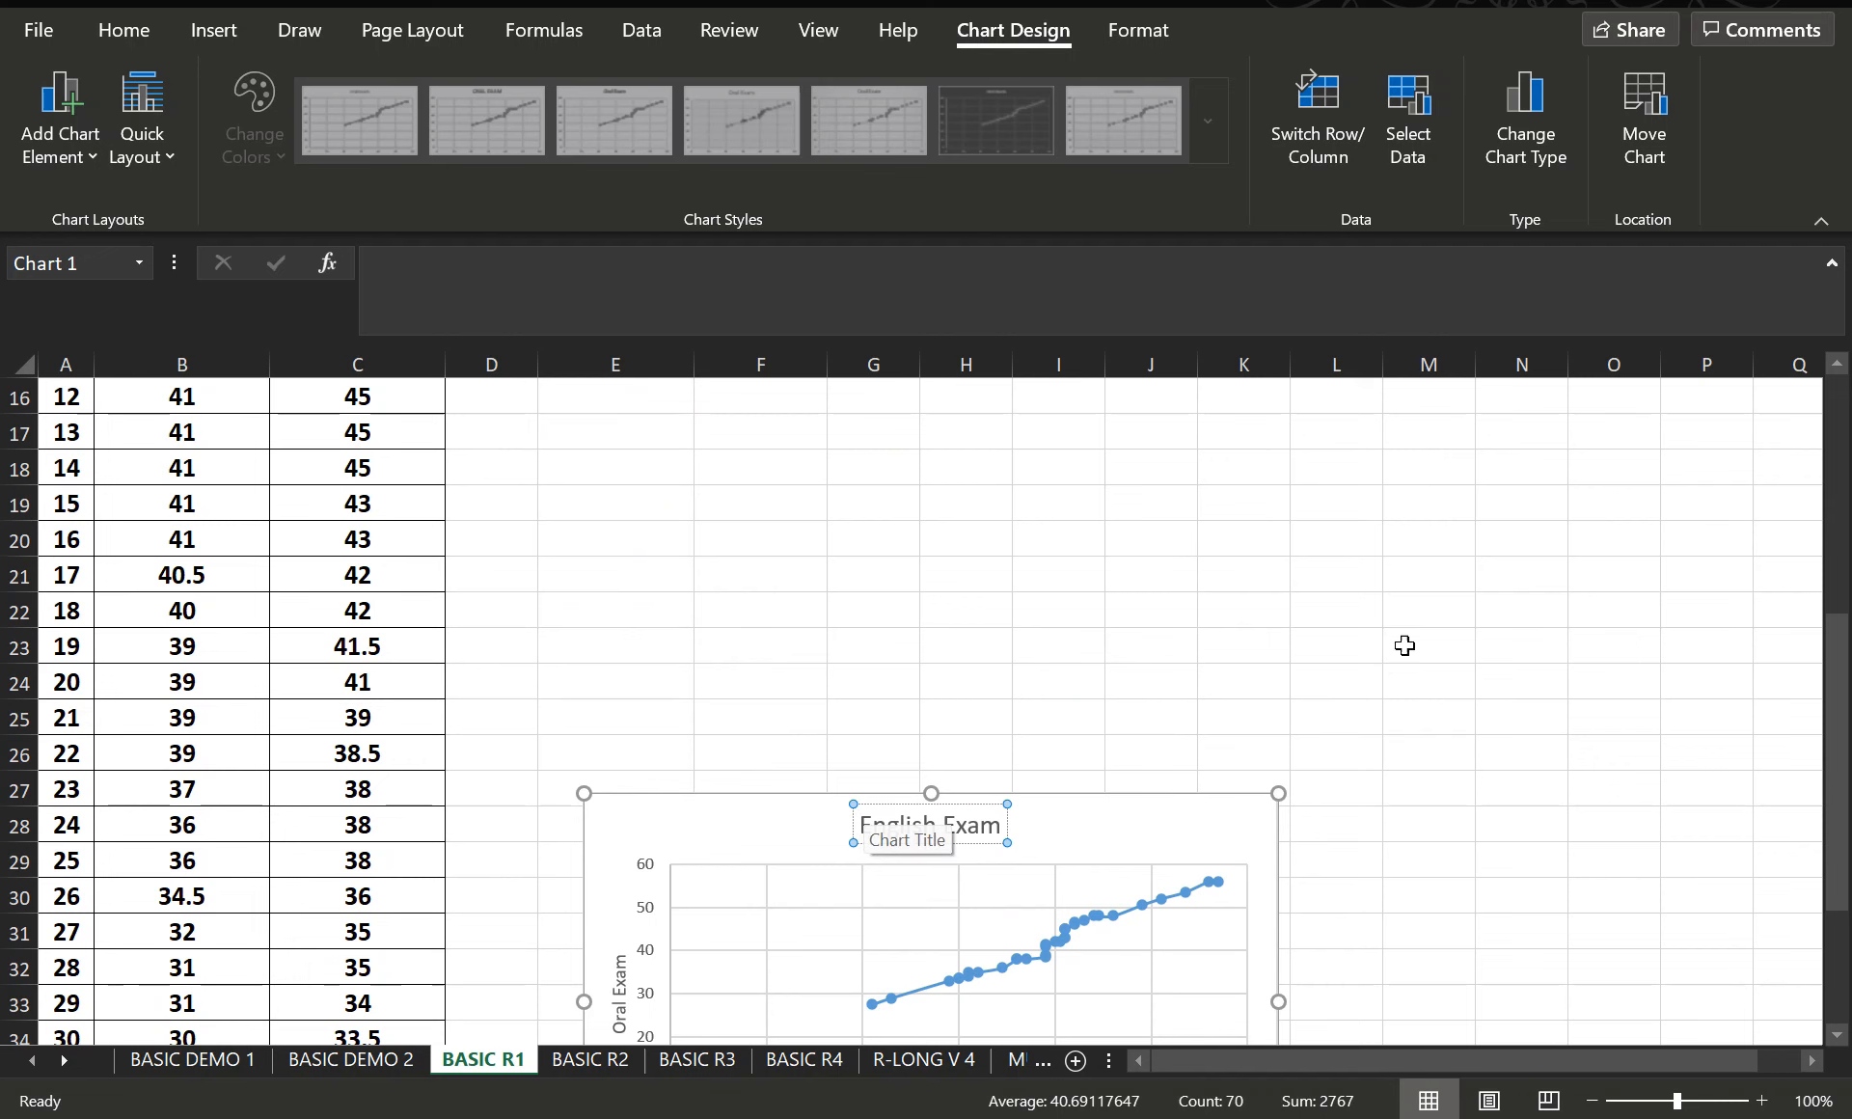
left_click(1368, 619)
- Move the English Exam chart up to just below the interpretation text, with its upper edge at about row 16
scroll(1350, 832, "down", 2)
scroll(1222, 835, "down", 1)
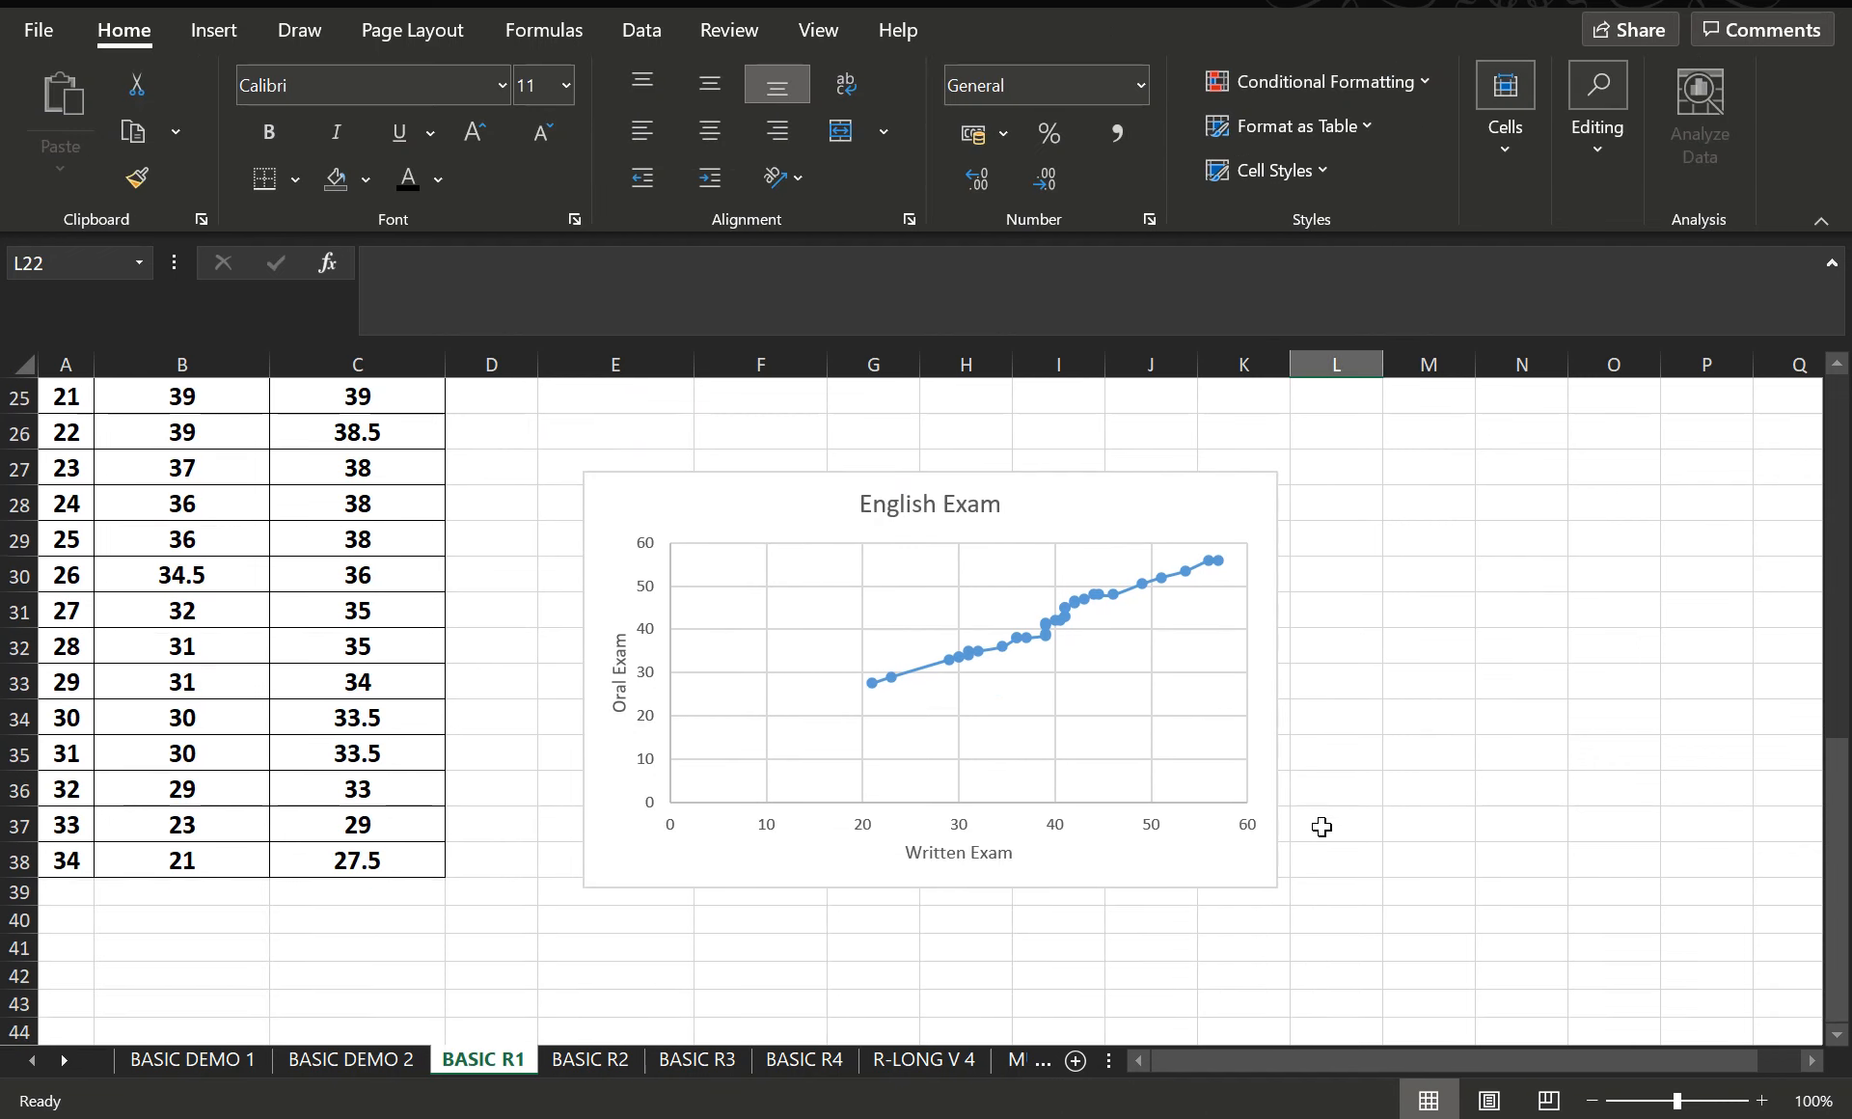
scroll(1379, 841, "up", 3)
scroll(1167, 706, "up", 2)
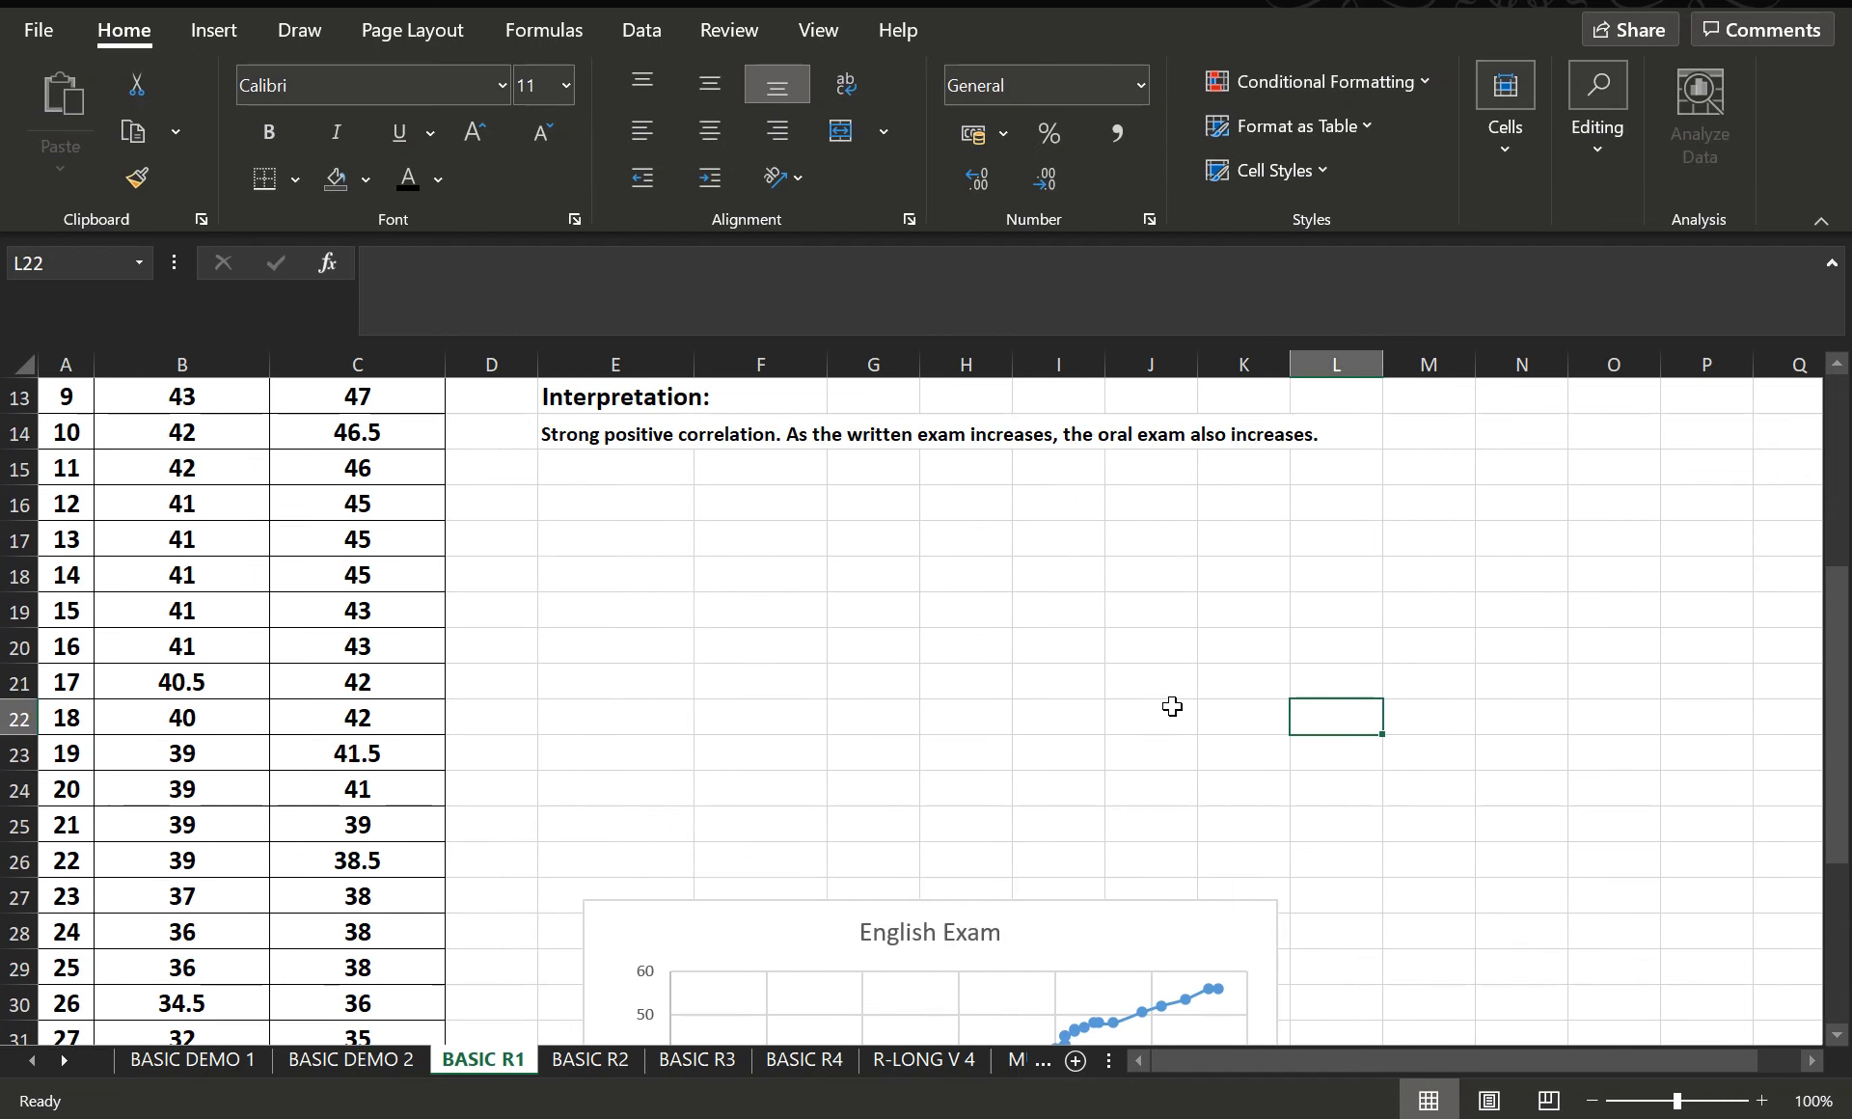
scroll(1170, 734, "down", 3)
left_click(1080, 695)
scroll(1025, 515, "up", 3)
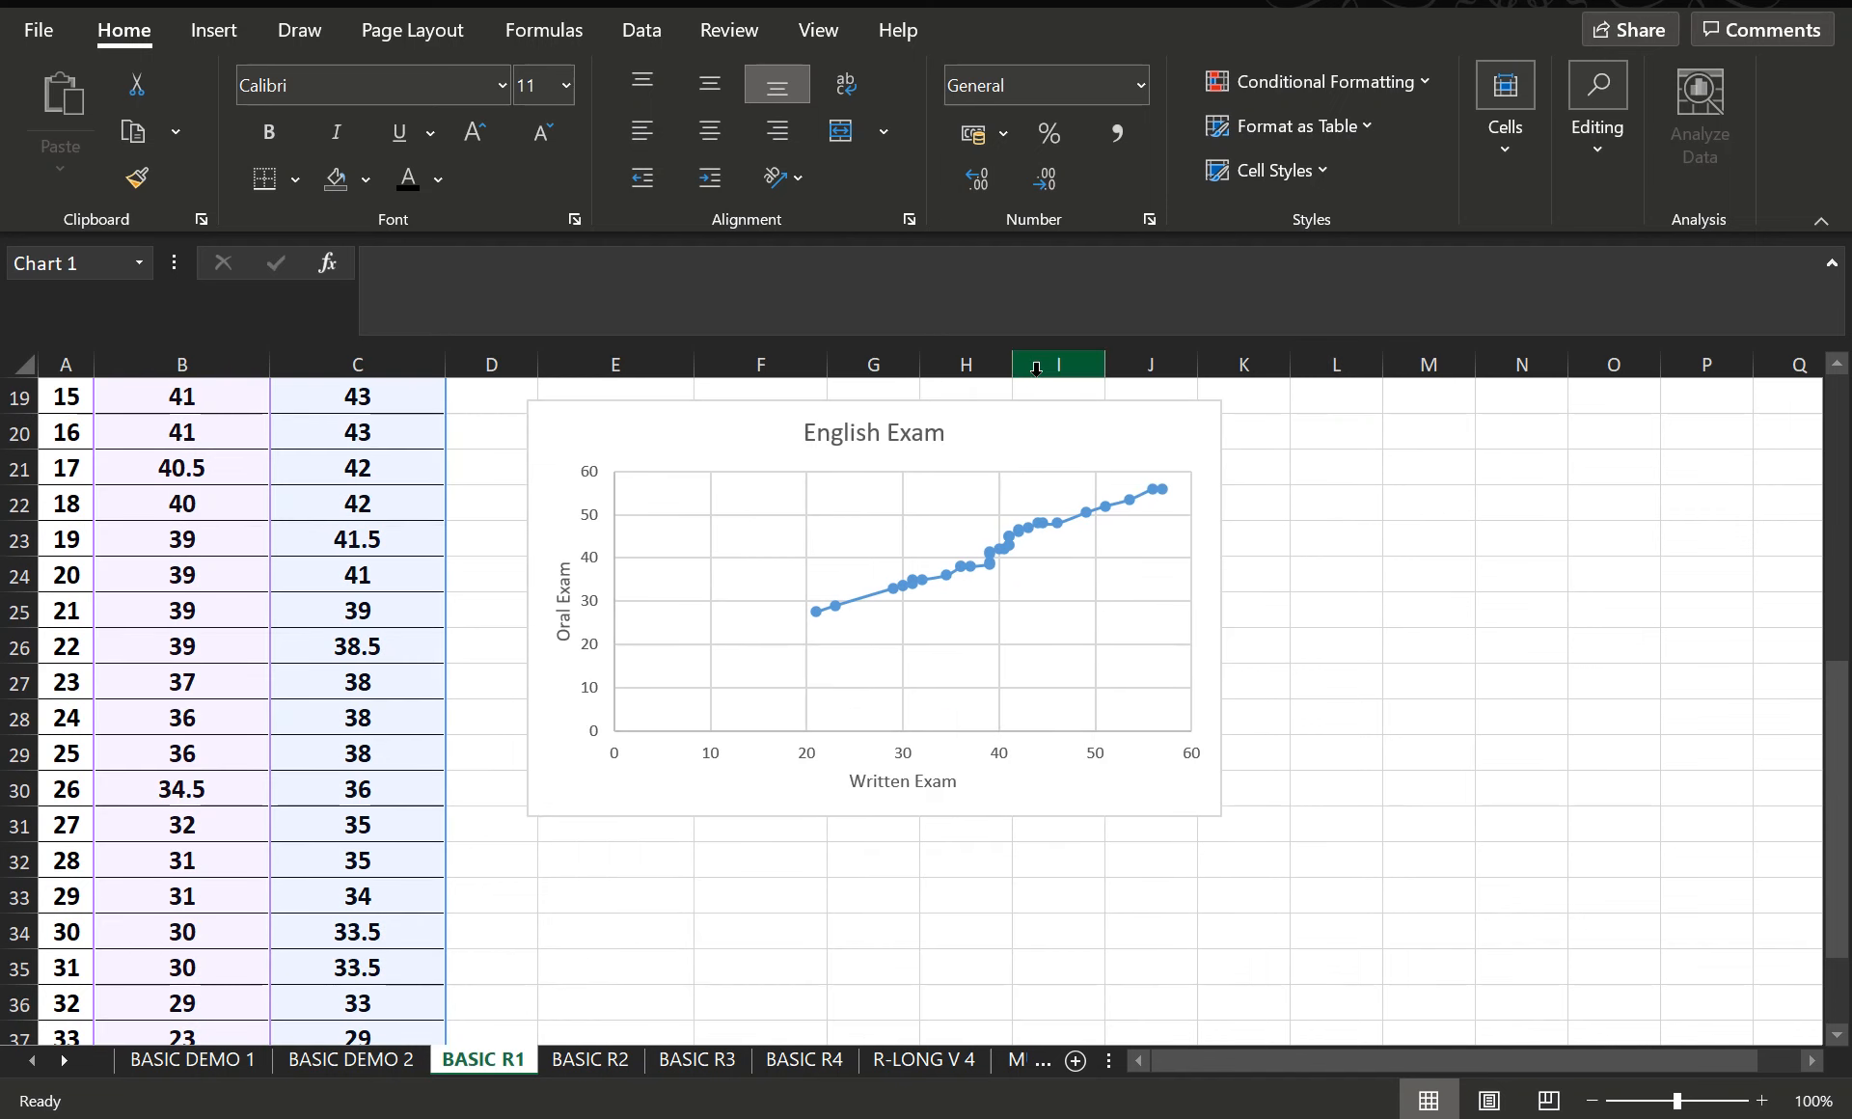
scroll(1071, 917, "down", 1)
left_click_drag(1090, 893, 1004, 496)
scroll(1505, 800, "up", 4)
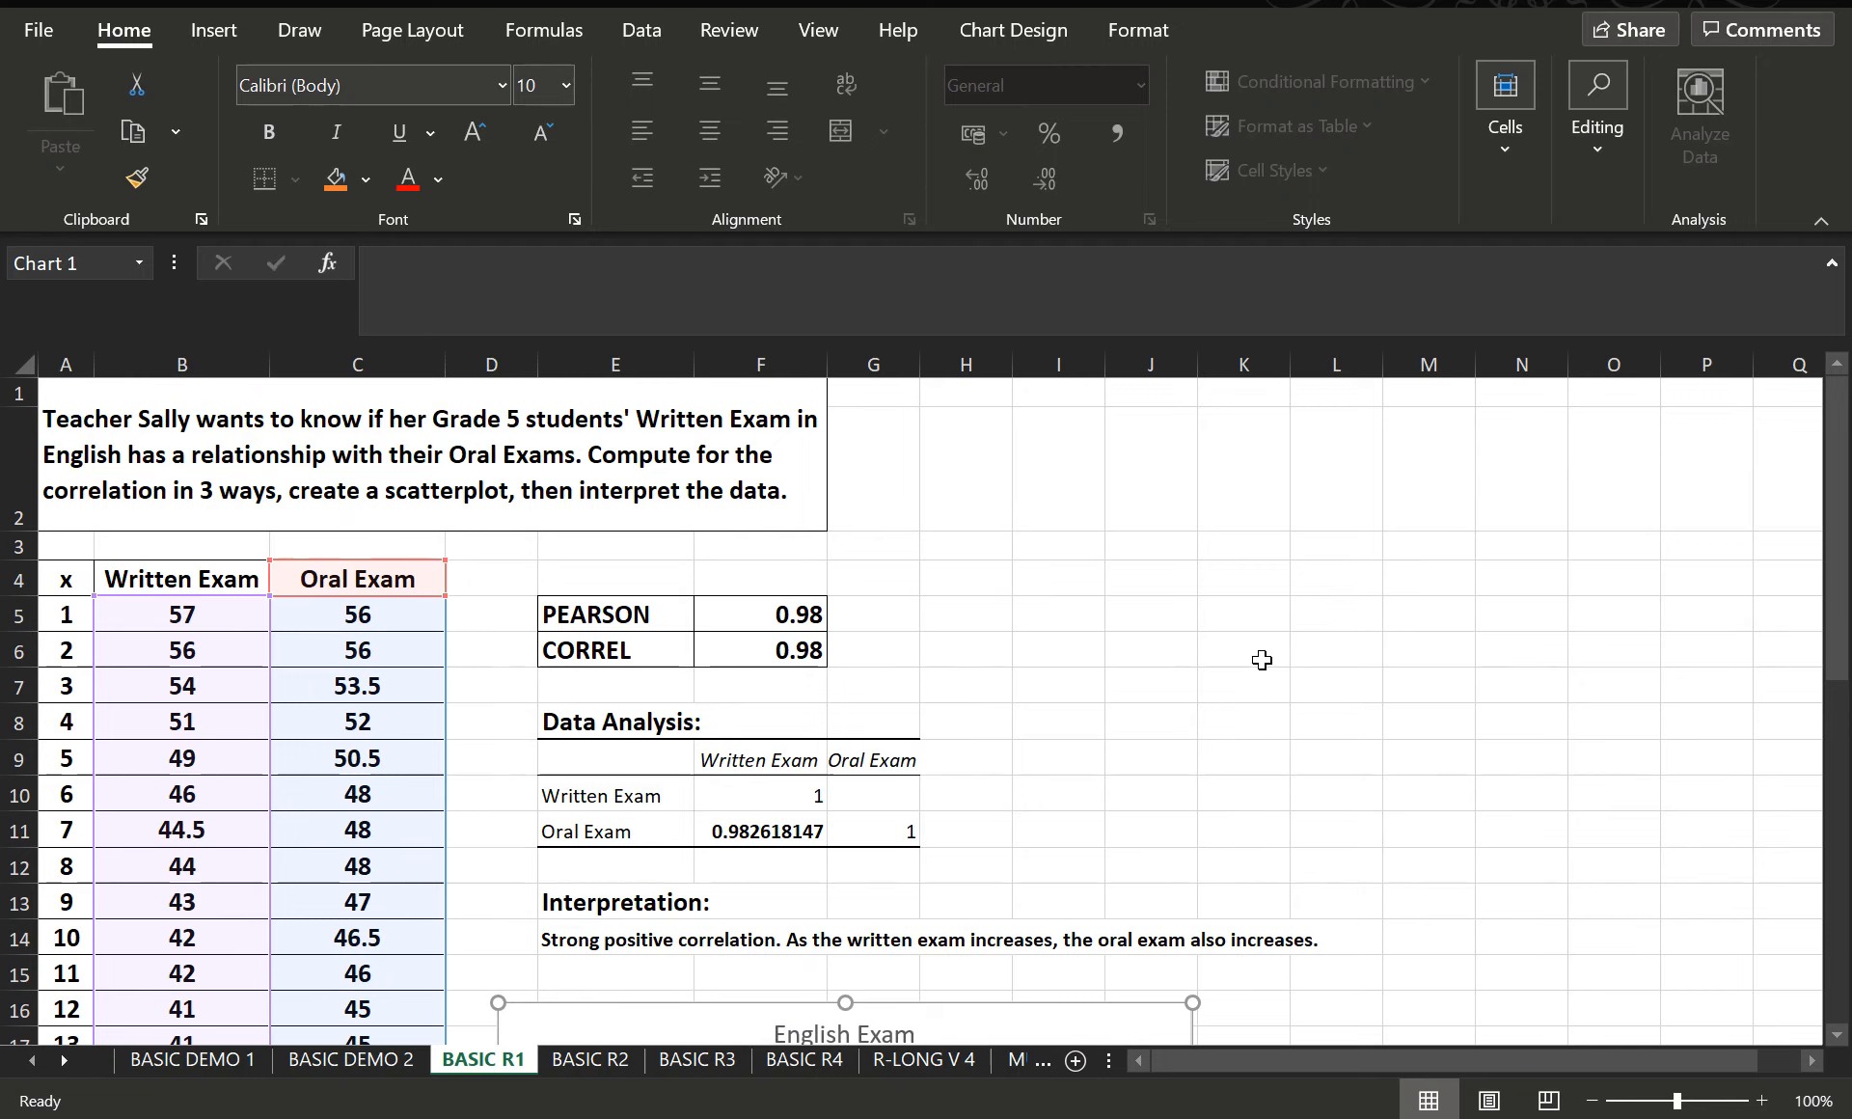
scroll(1271, 660, "down", 4)
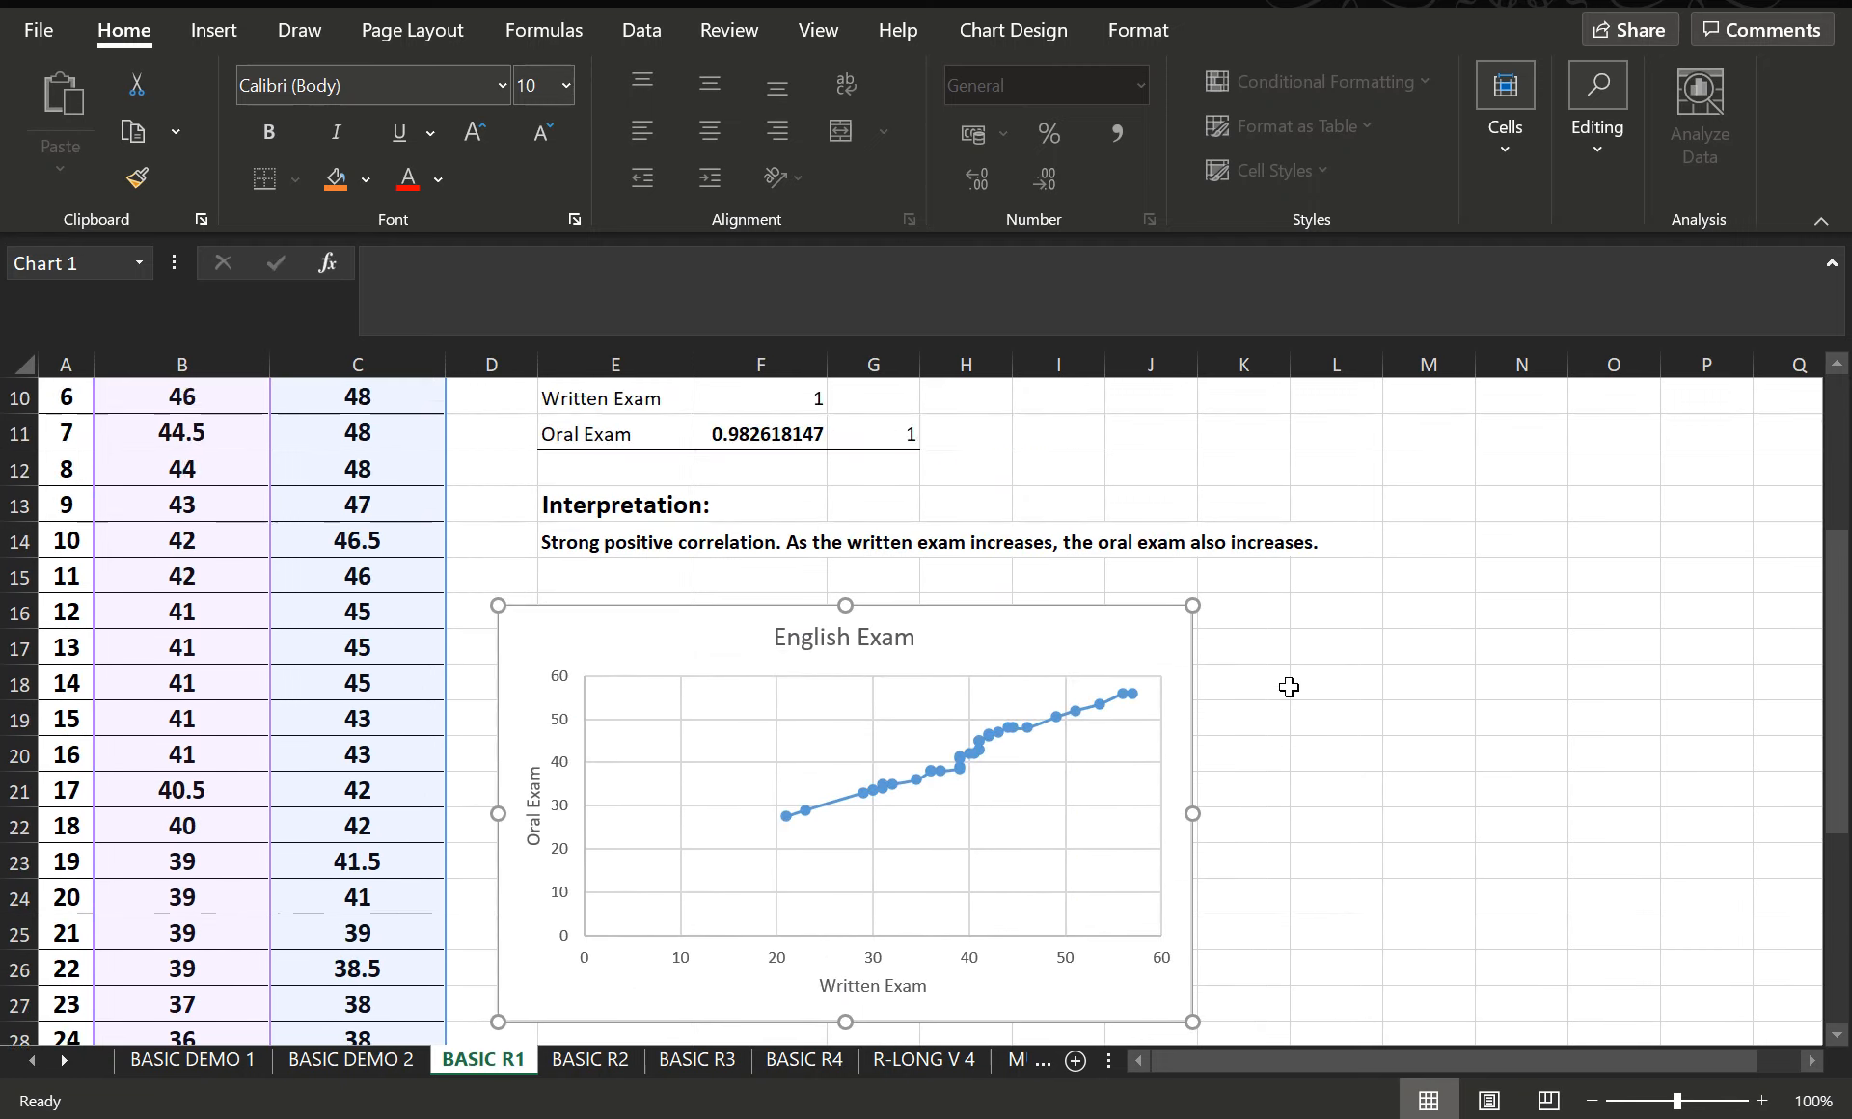
scroll(1286, 691, "up", 4)
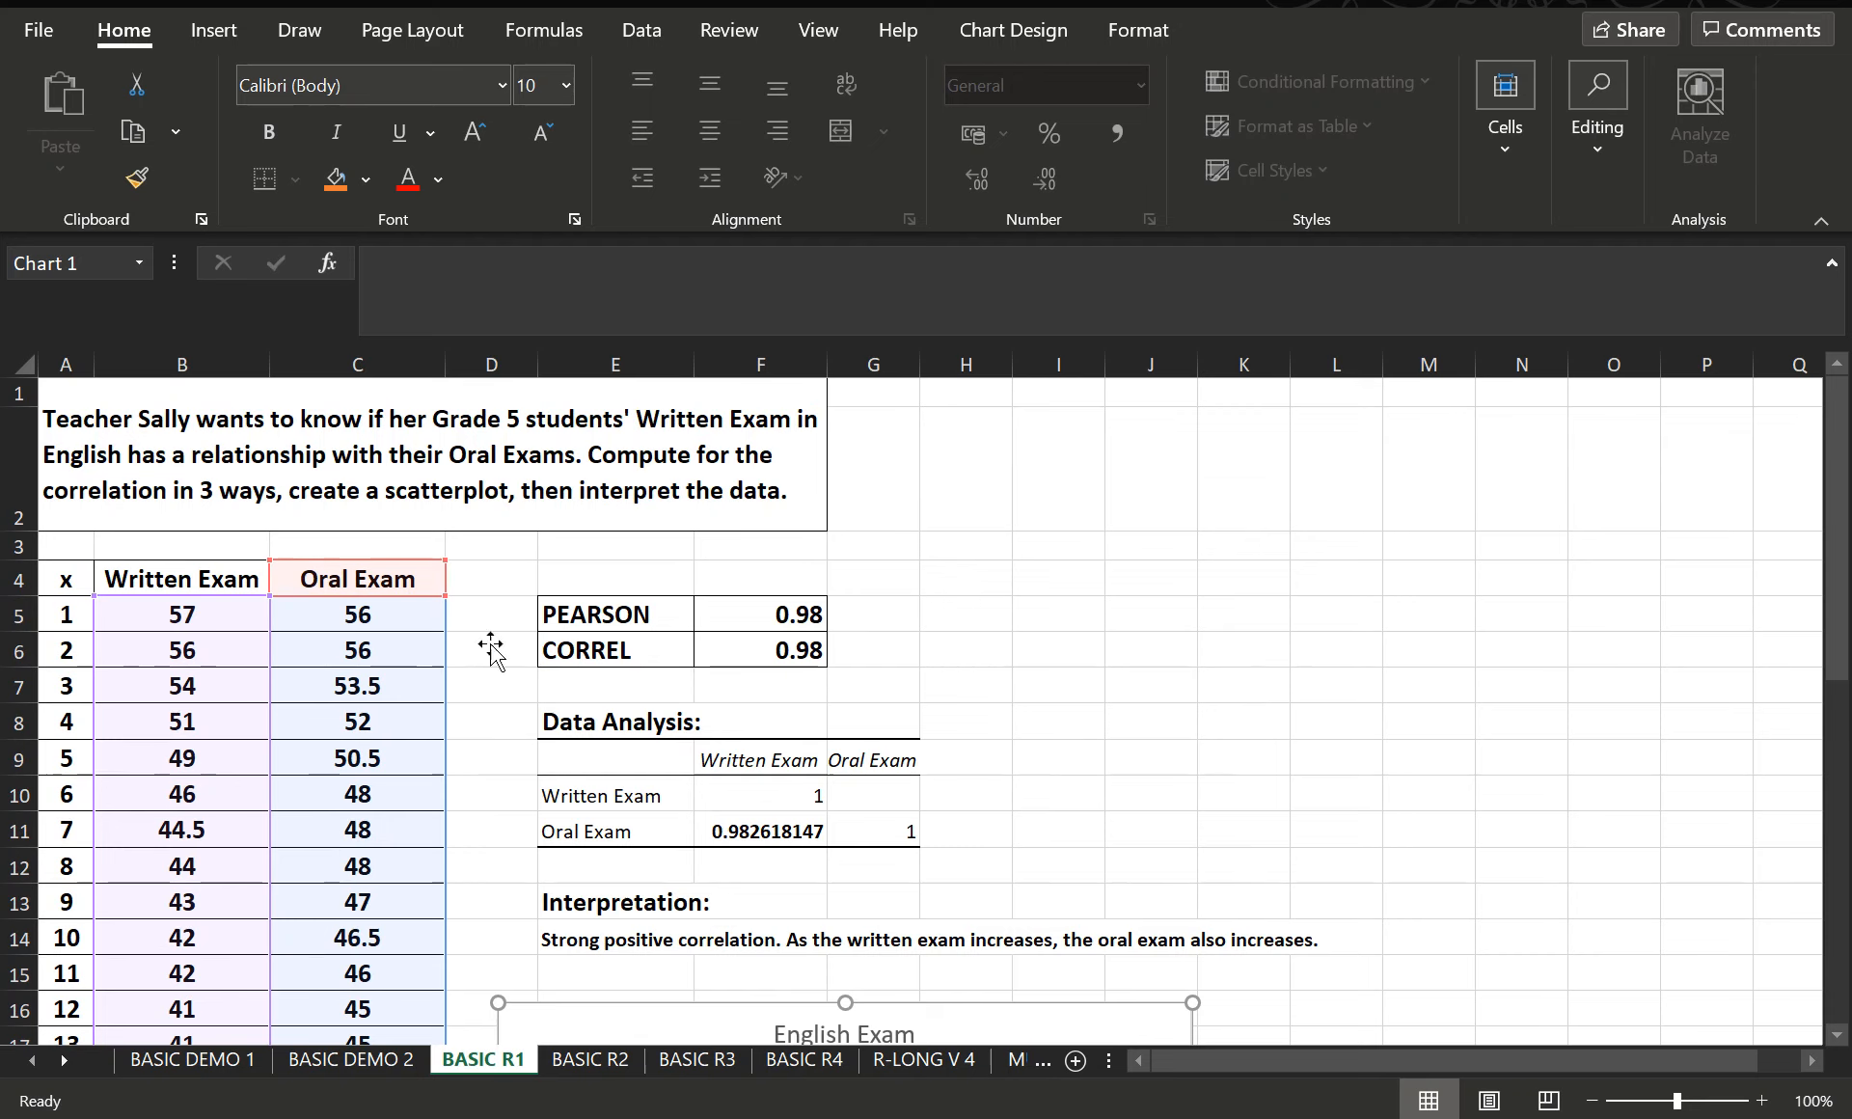
scroll(1339, 759, "down", 2)
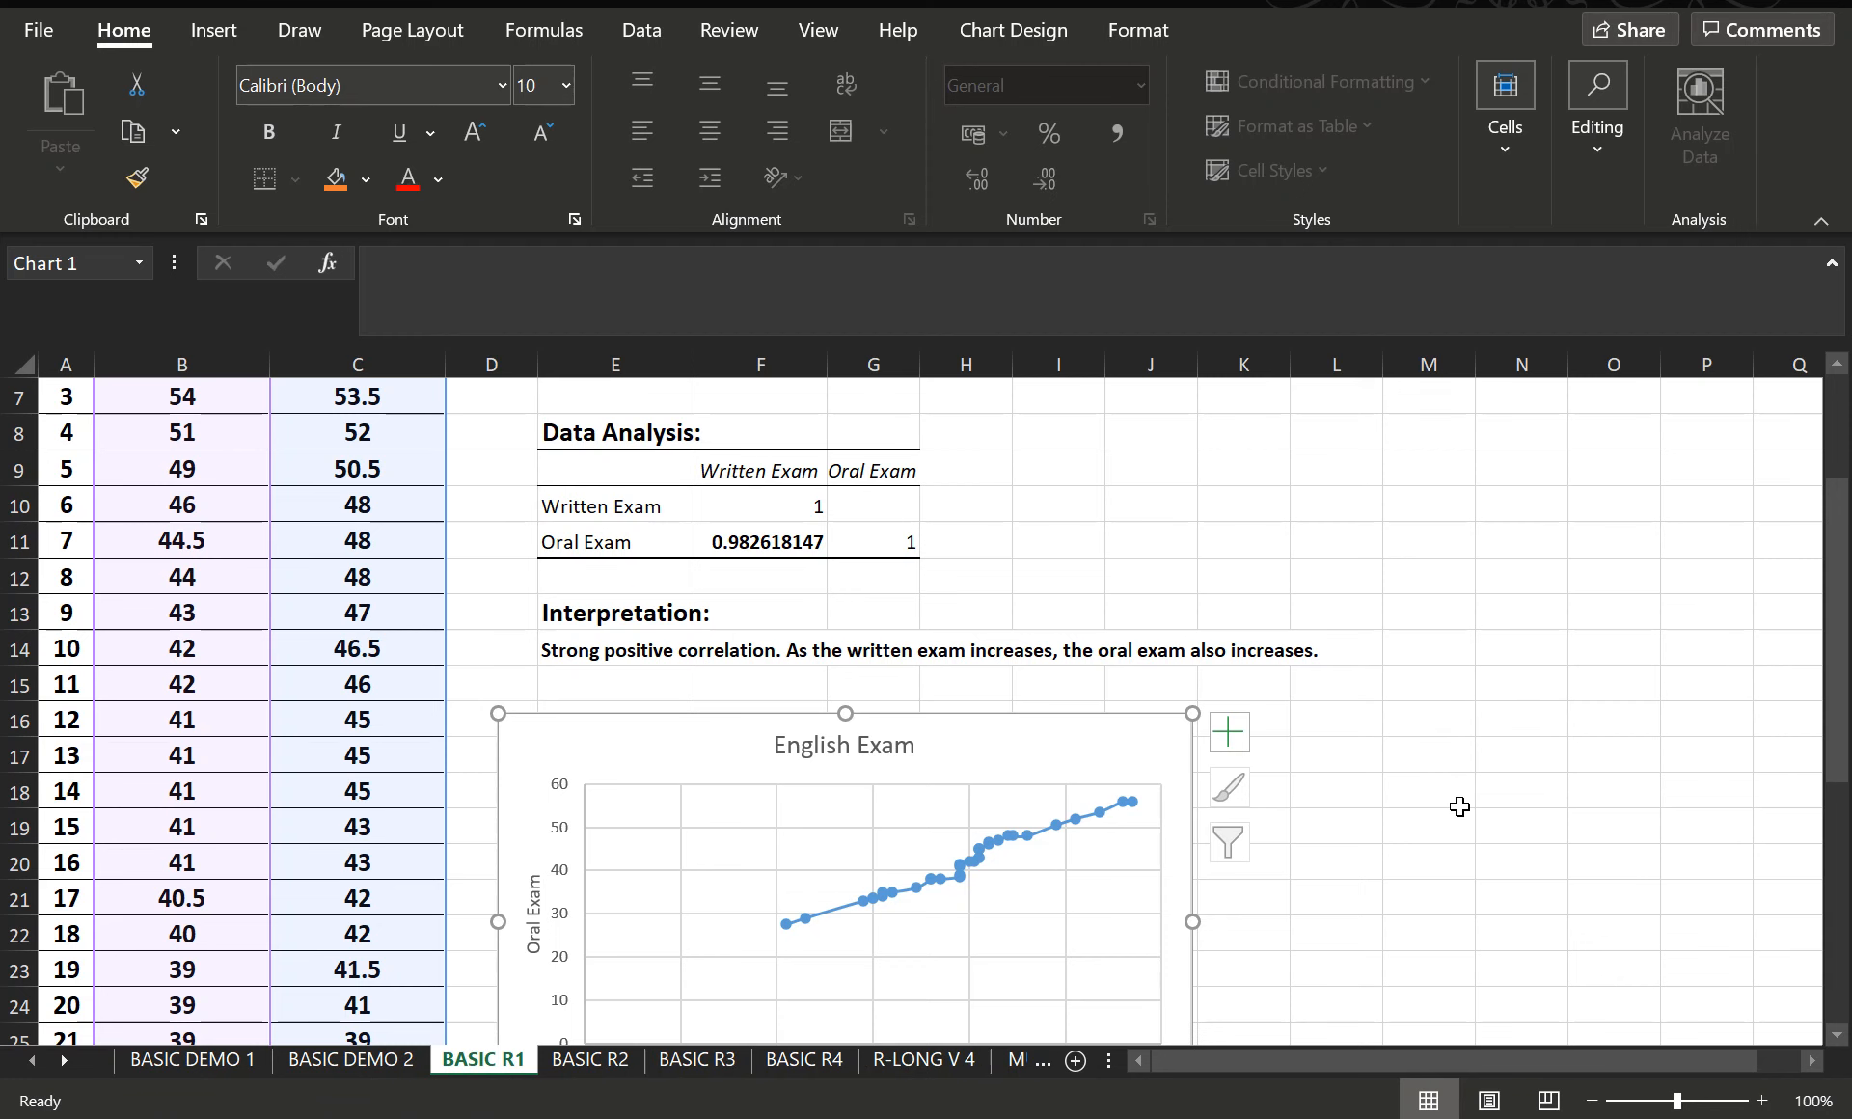
scroll(1455, 786, "up", 2)
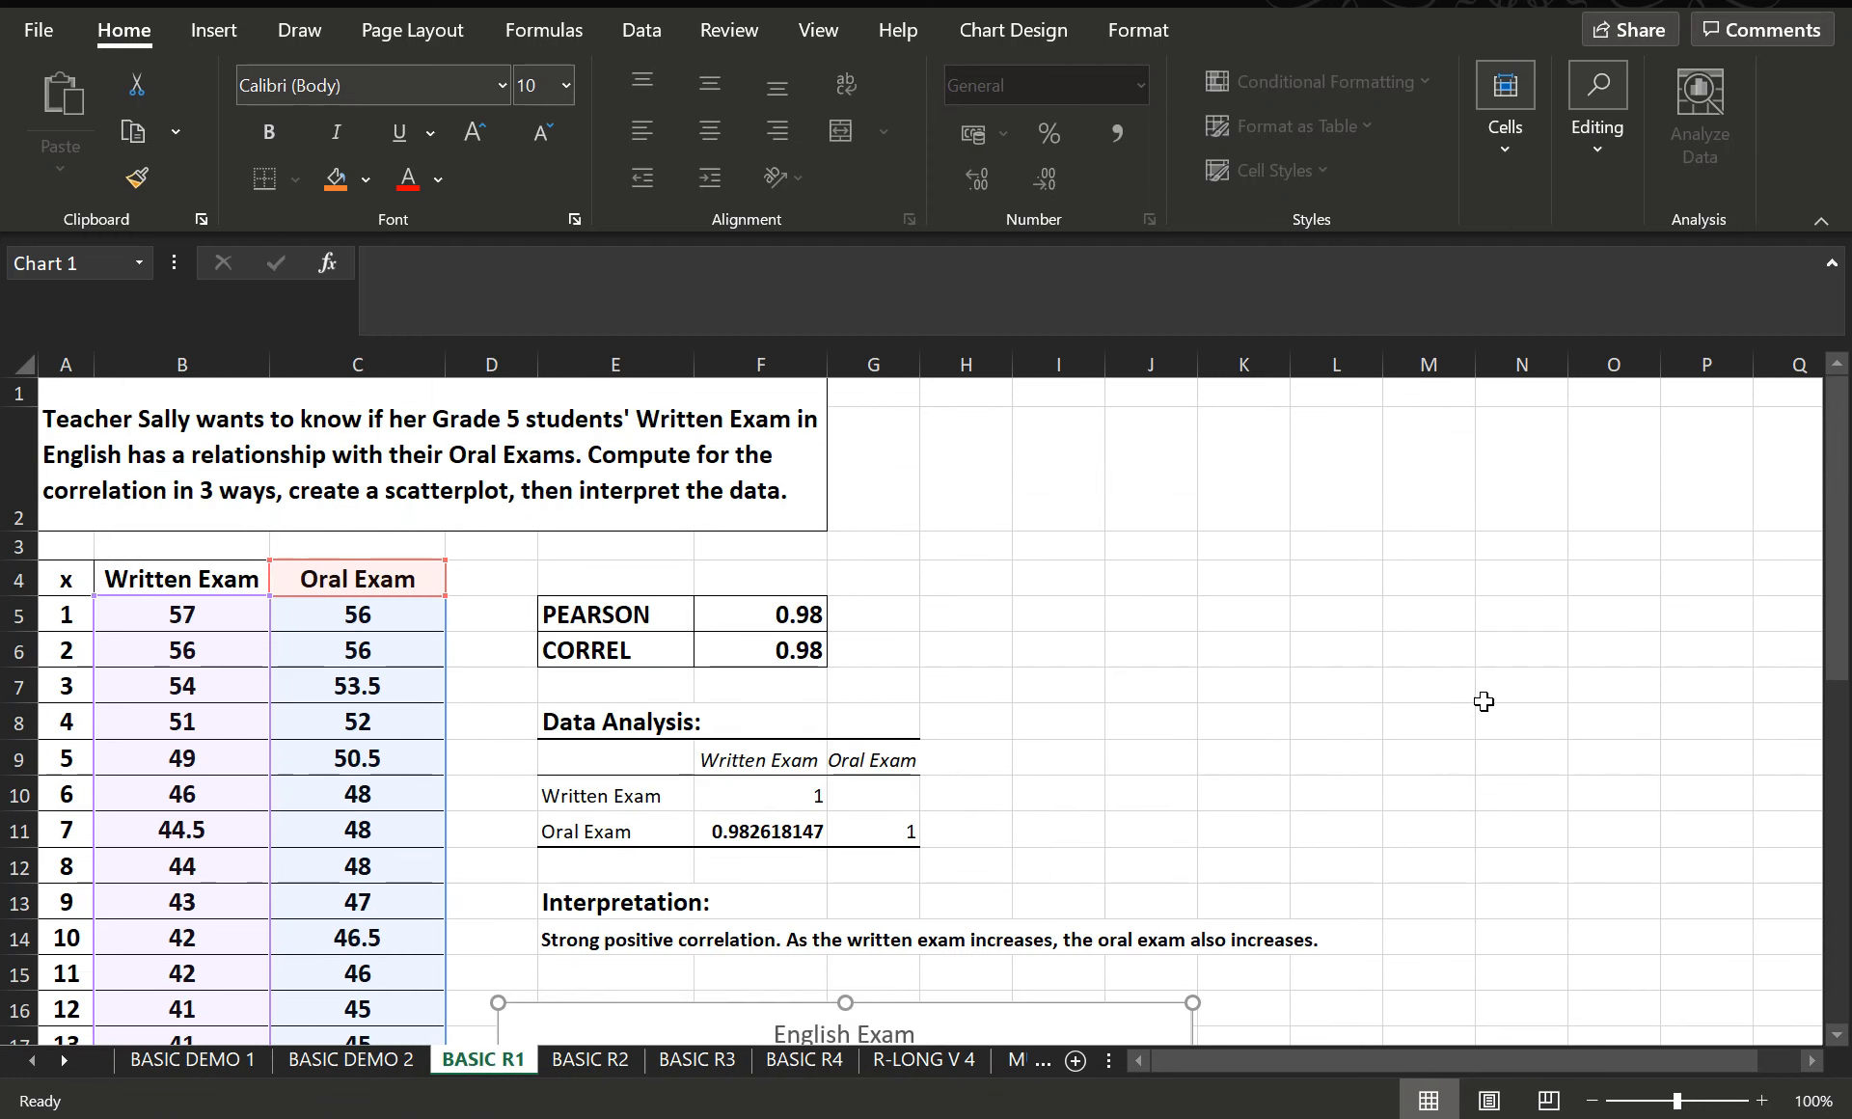